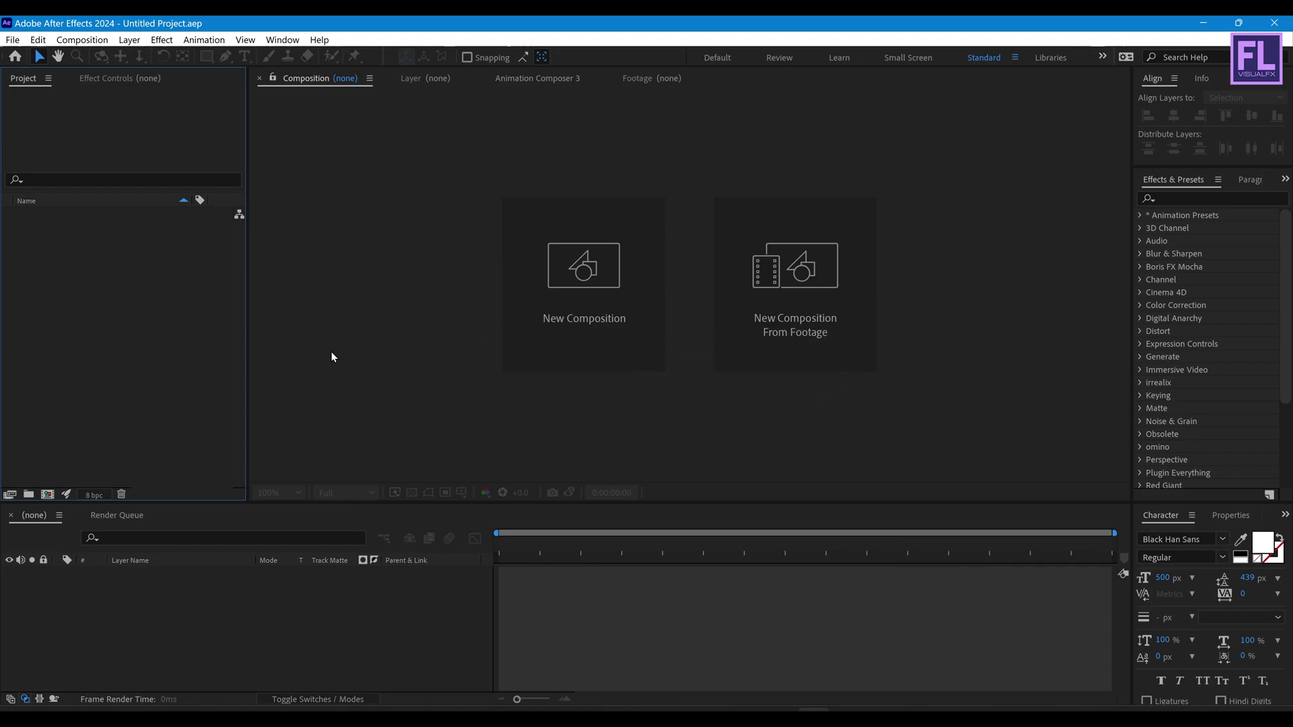
- Create a 1920x1080, 30 fps, five-second composition named Text Animation
left_click(539, 306)
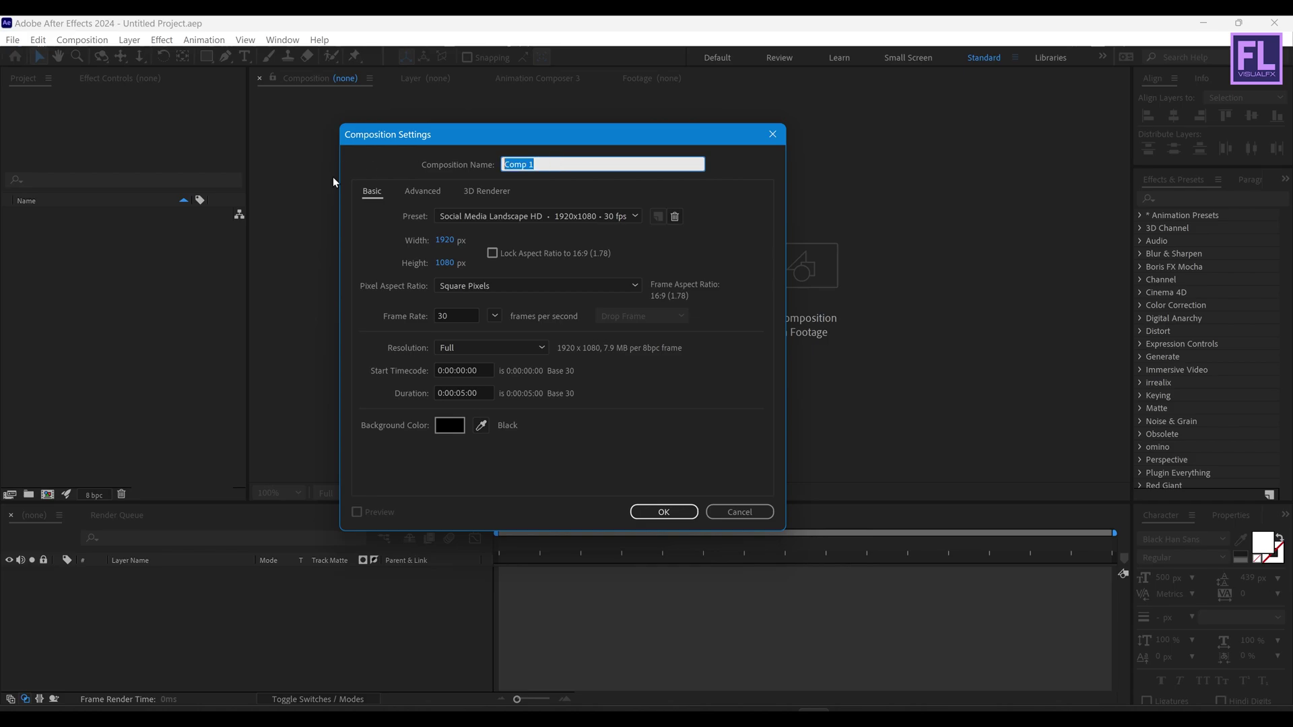
type("Text Animation")
left_click(663, 511)
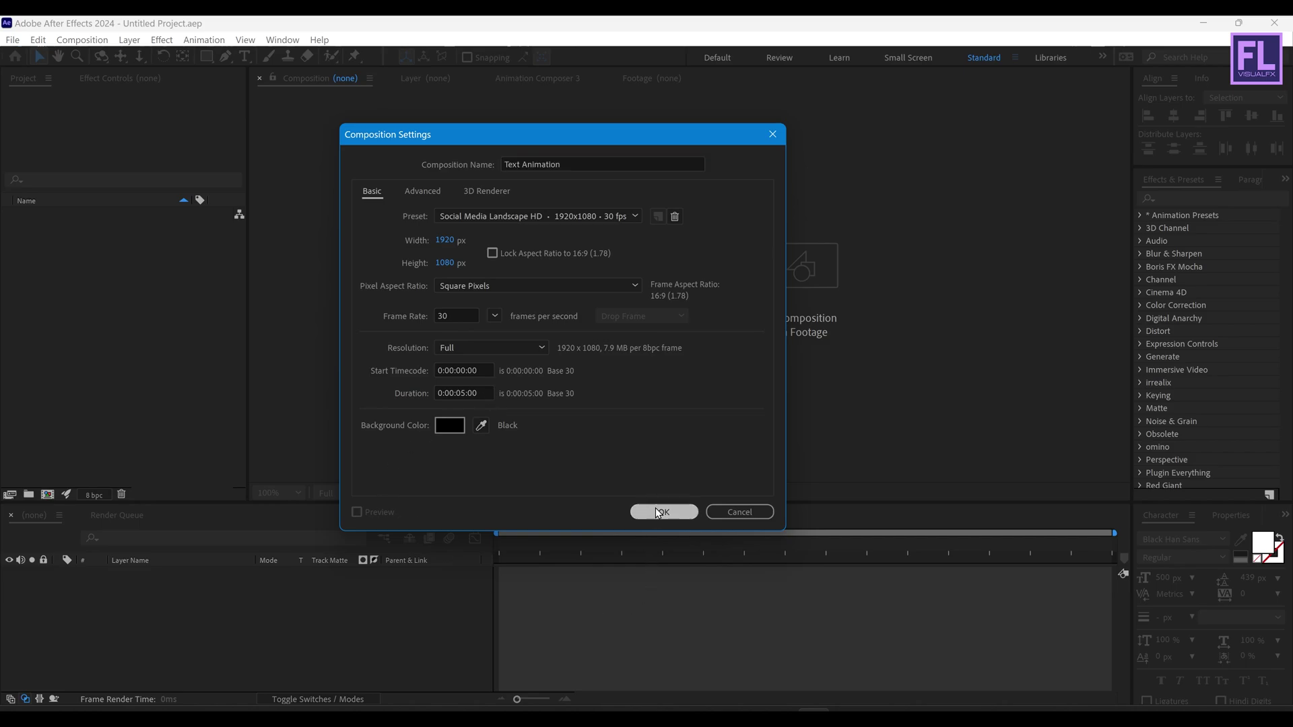
- Add a text layer reading "운동 제도법", with each word on its own line
right_click(139, 594)
mouse_move(191, 423)
left_click(378, 441)
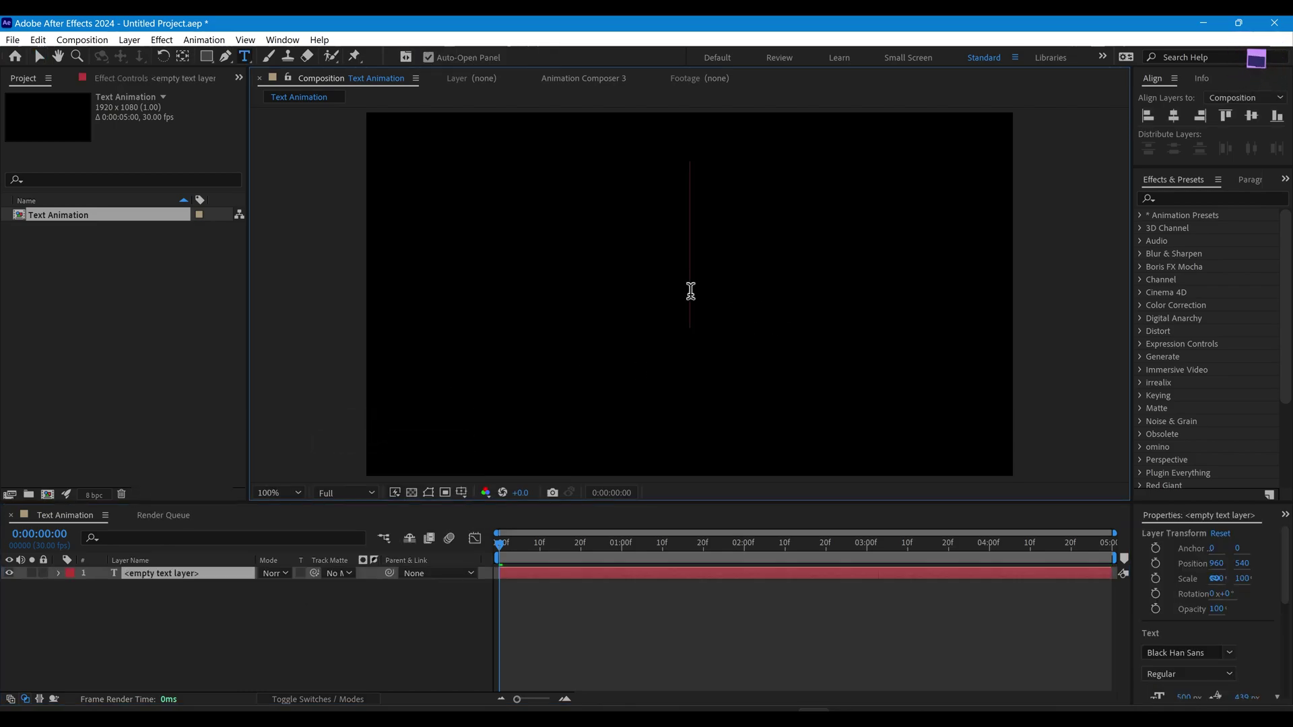
type("운동 제도법")
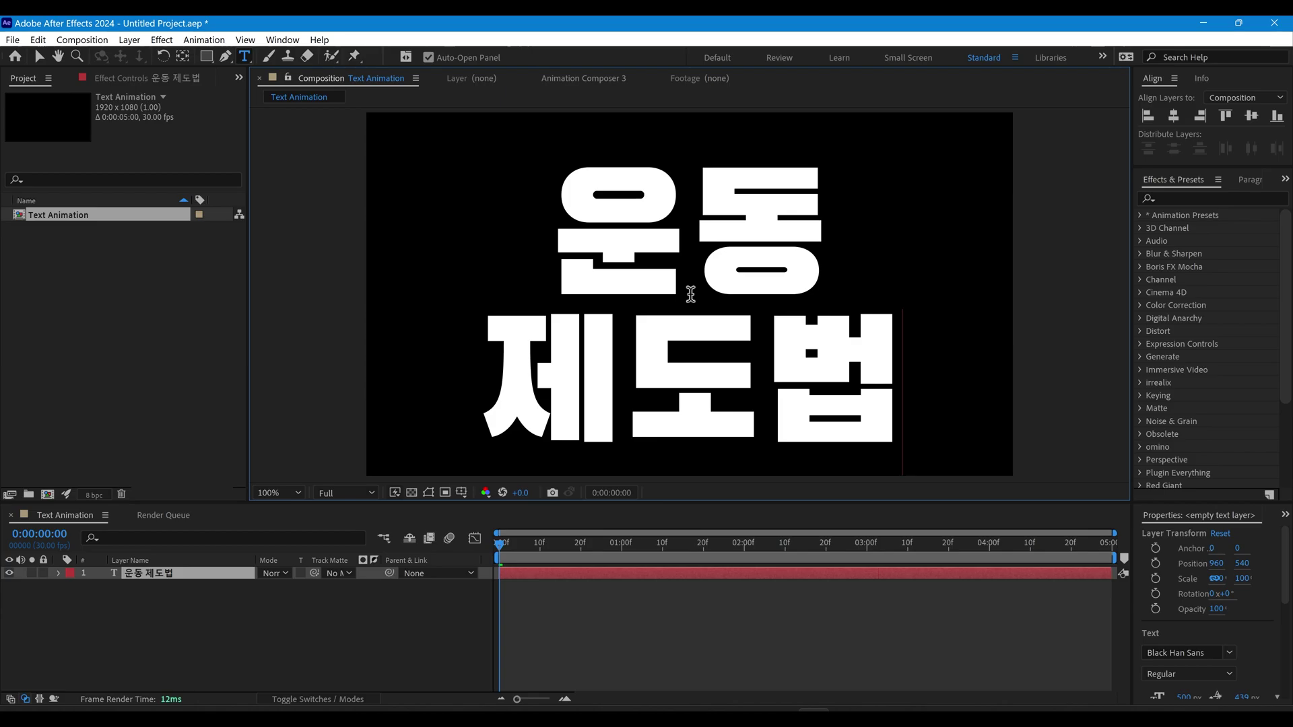
key("Escape")
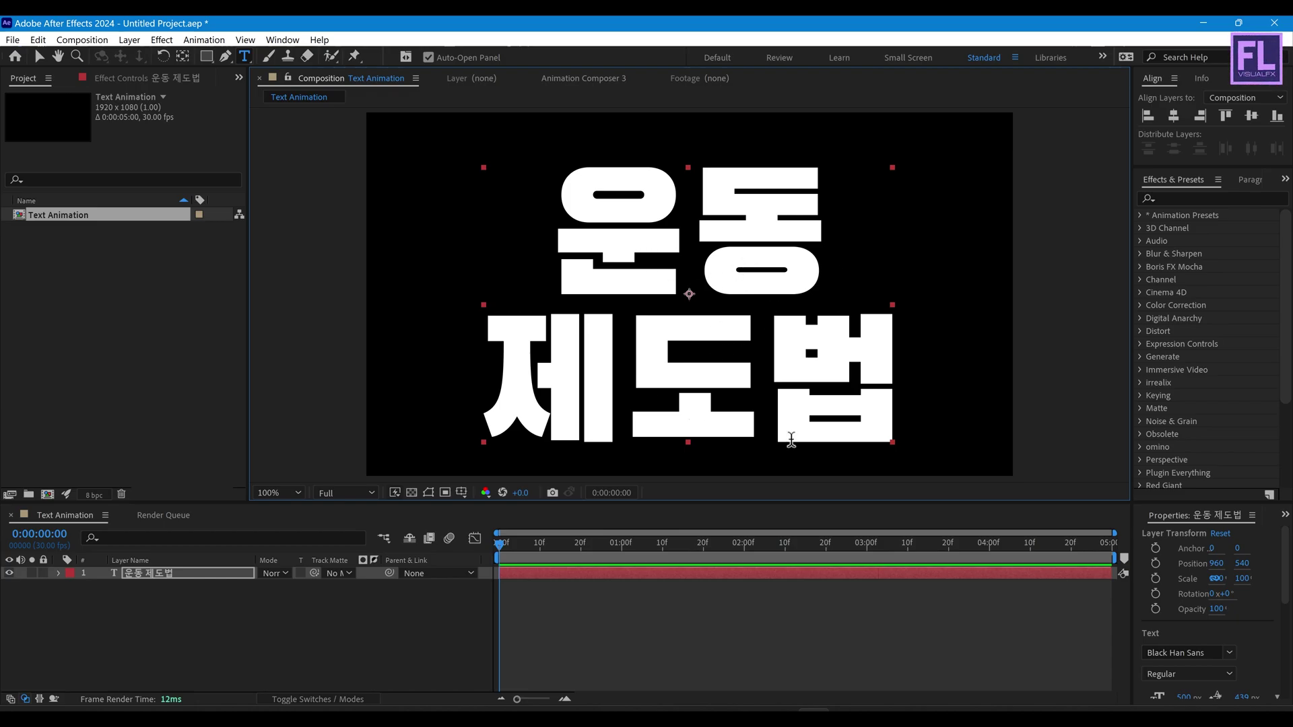
- Scale the text layer down to about 66.1% and centre it horizontally and vertically in the composition
left_click(1173, 115)
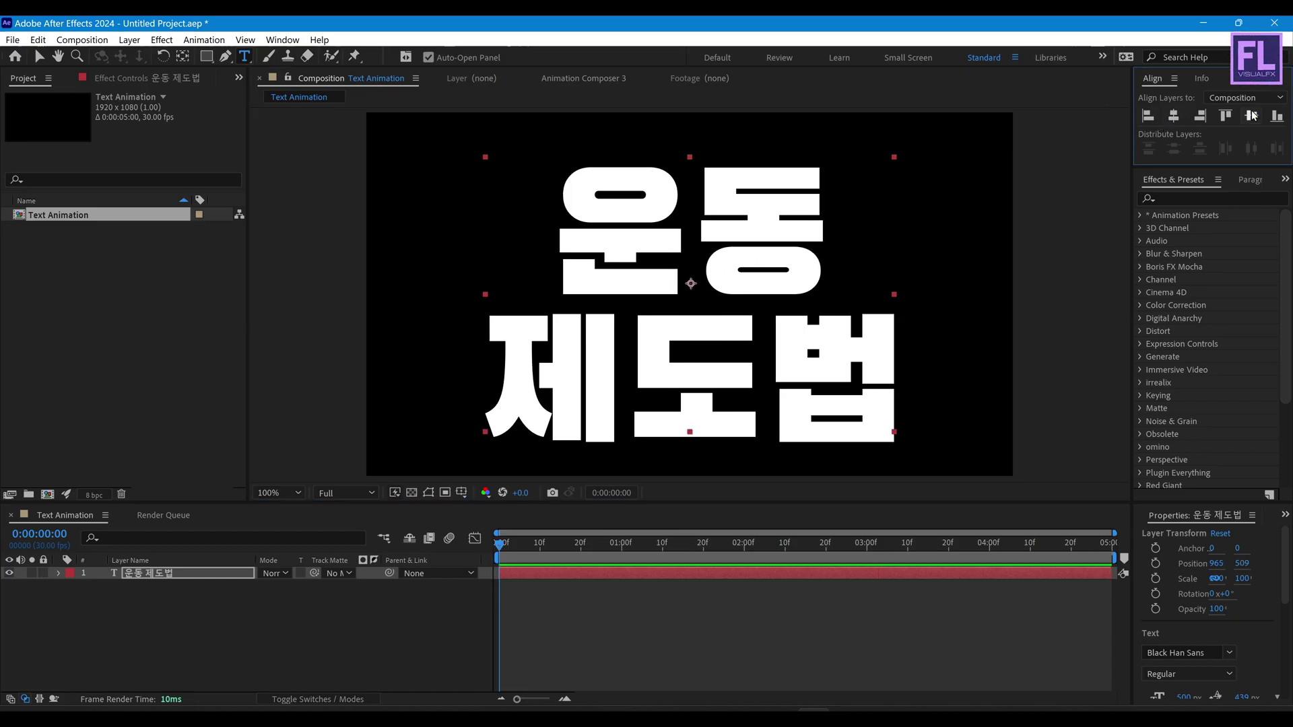
left_click(1251, 115)
key("v")
left_click_drag(894, 291, 822, 283)
key("ctrl+z")
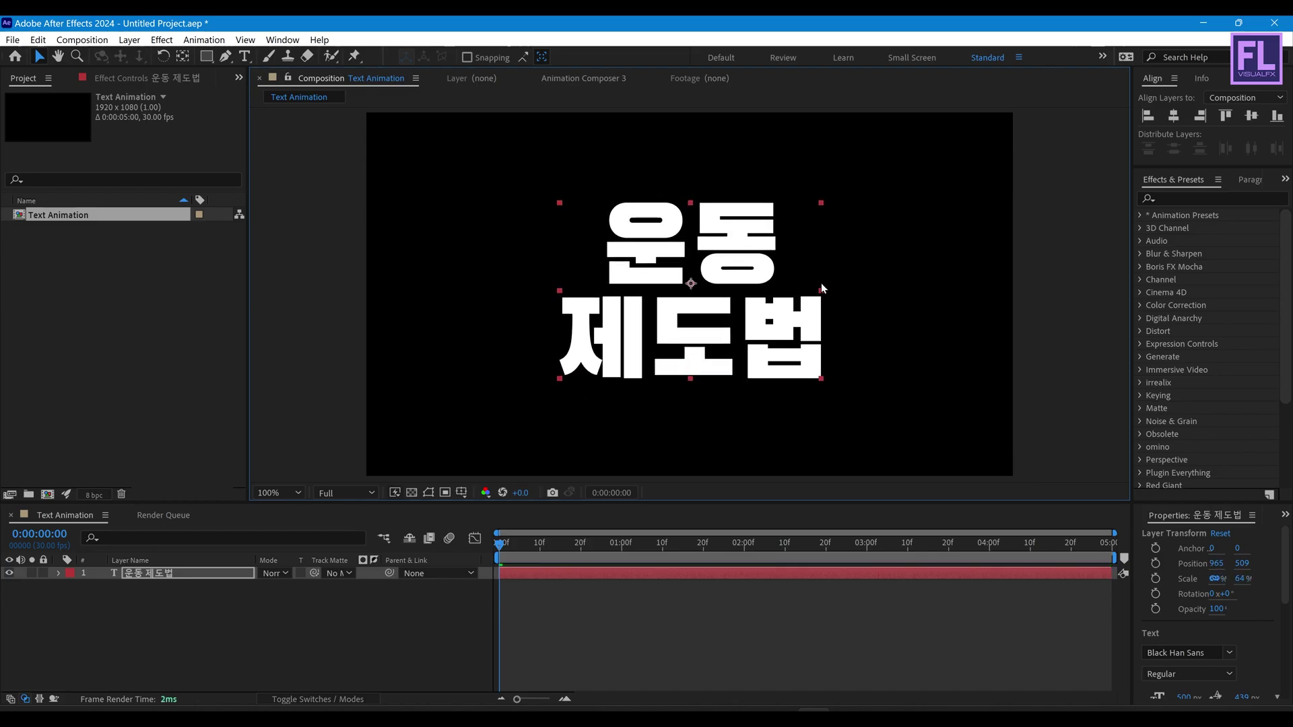
left_click(909, 301)
left_click(821, 300)
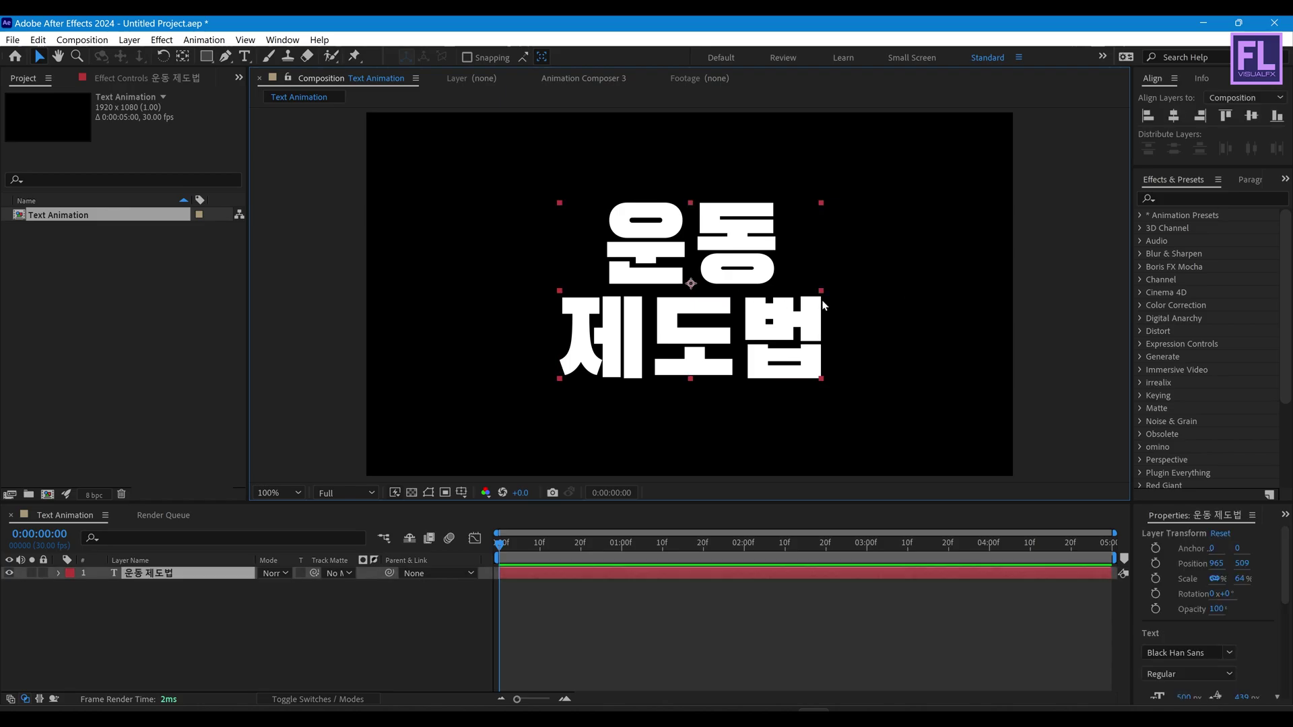
left_click_drag(821, 295, 828, 294)
left_click(883, 294)
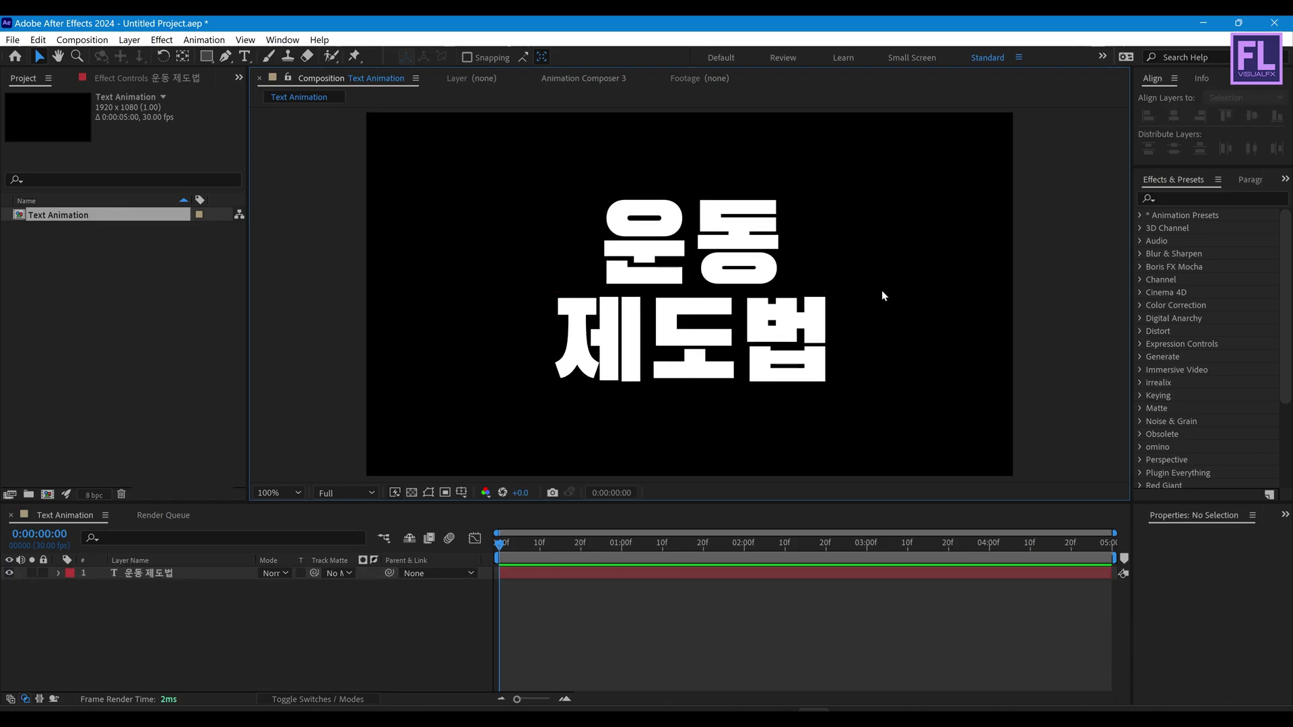
key("ctrl+a")
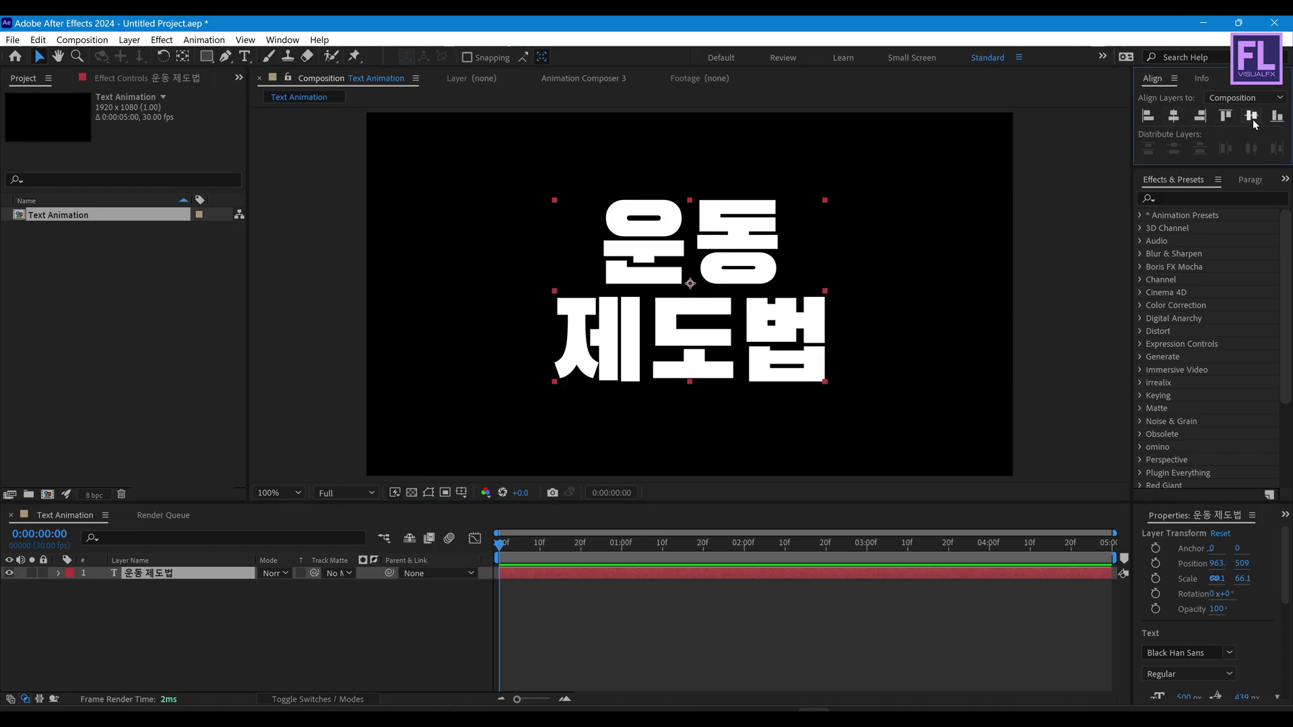
left_click(979, 270)
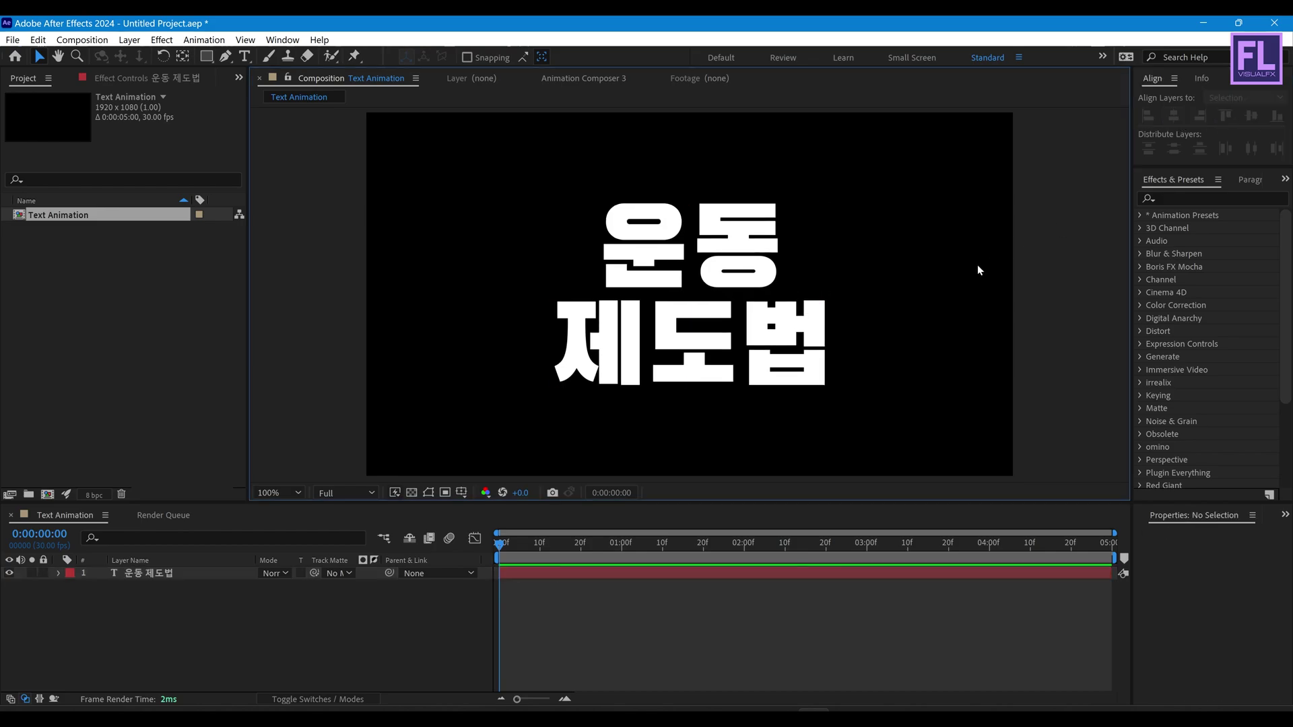
- Add a Position text animator to the "운동 제도법" layer
left_click(58, 573)
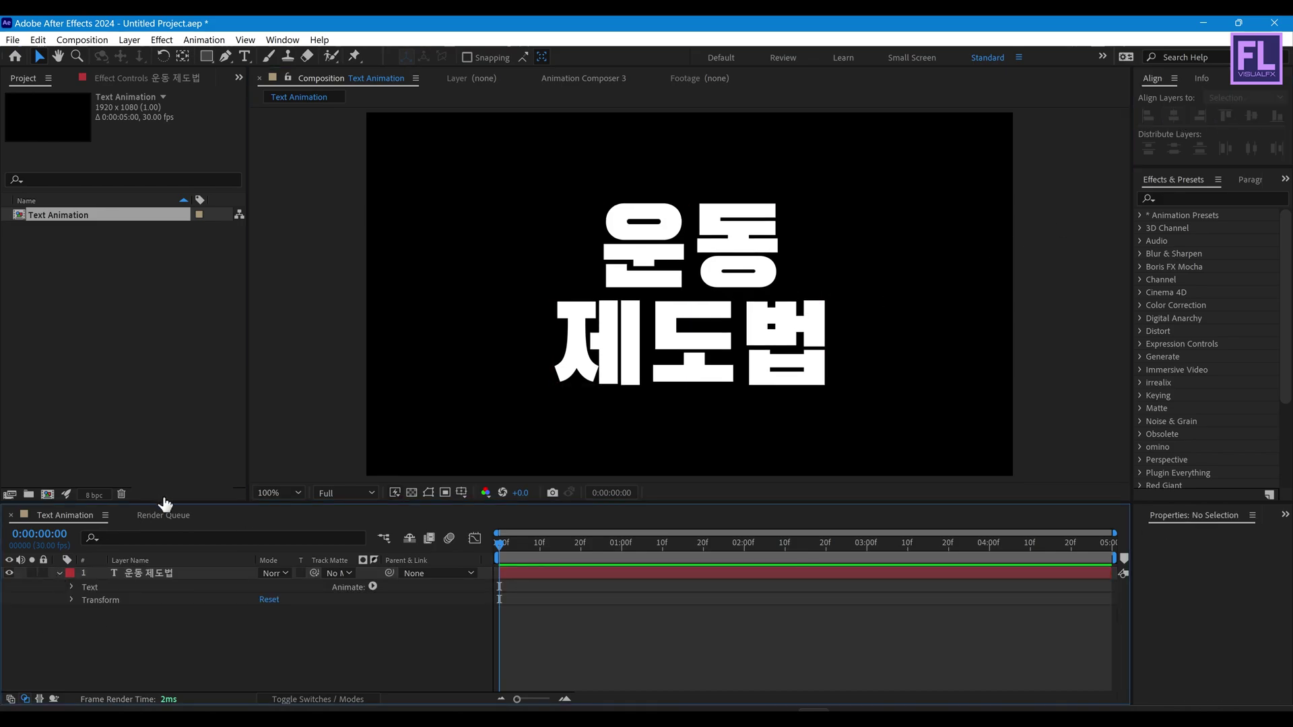
left_click_drag(165, 504, 167, 486)
left_click(374, 569)
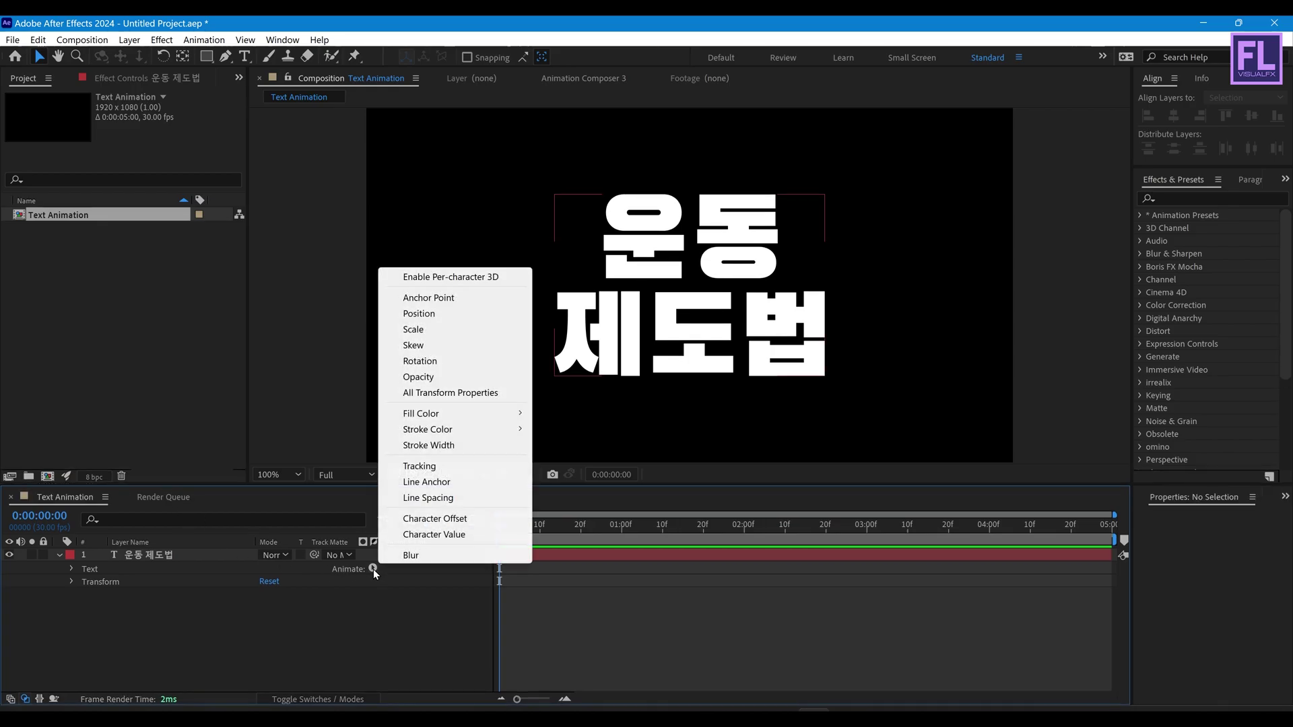
left_click(457, 315)
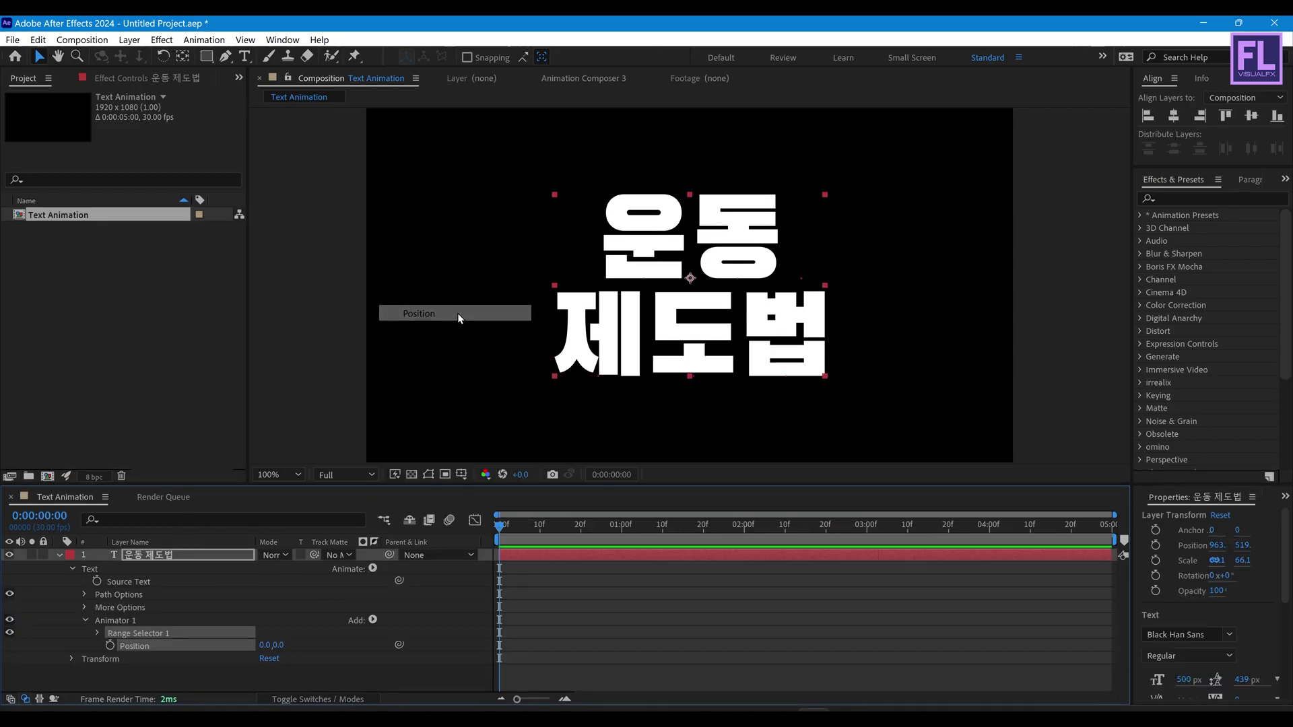
- Keyframe the Offset of Range Selector 1 at -100% on 0:00:00:00 and at 100% on 0:00:01:15
left_click(97, 633)
scroll(176, 629, "down", 1)
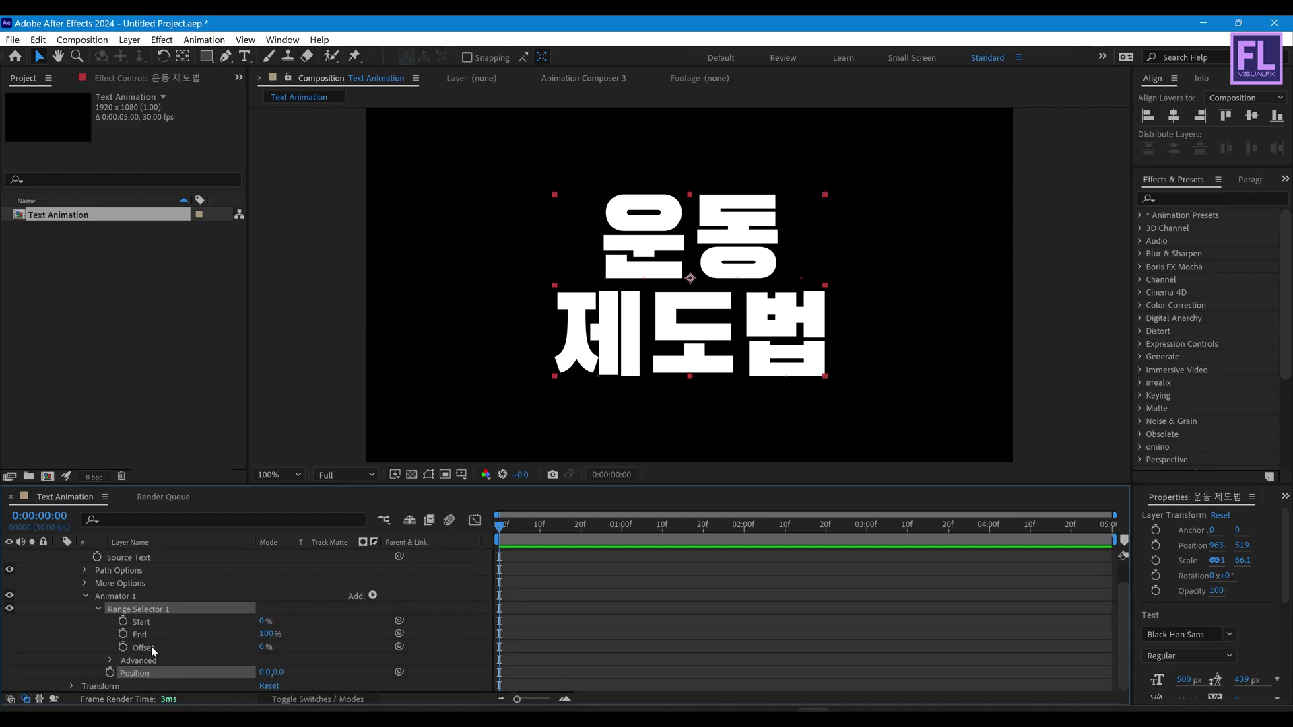
left_click_drag(514, 532, 439, 552)
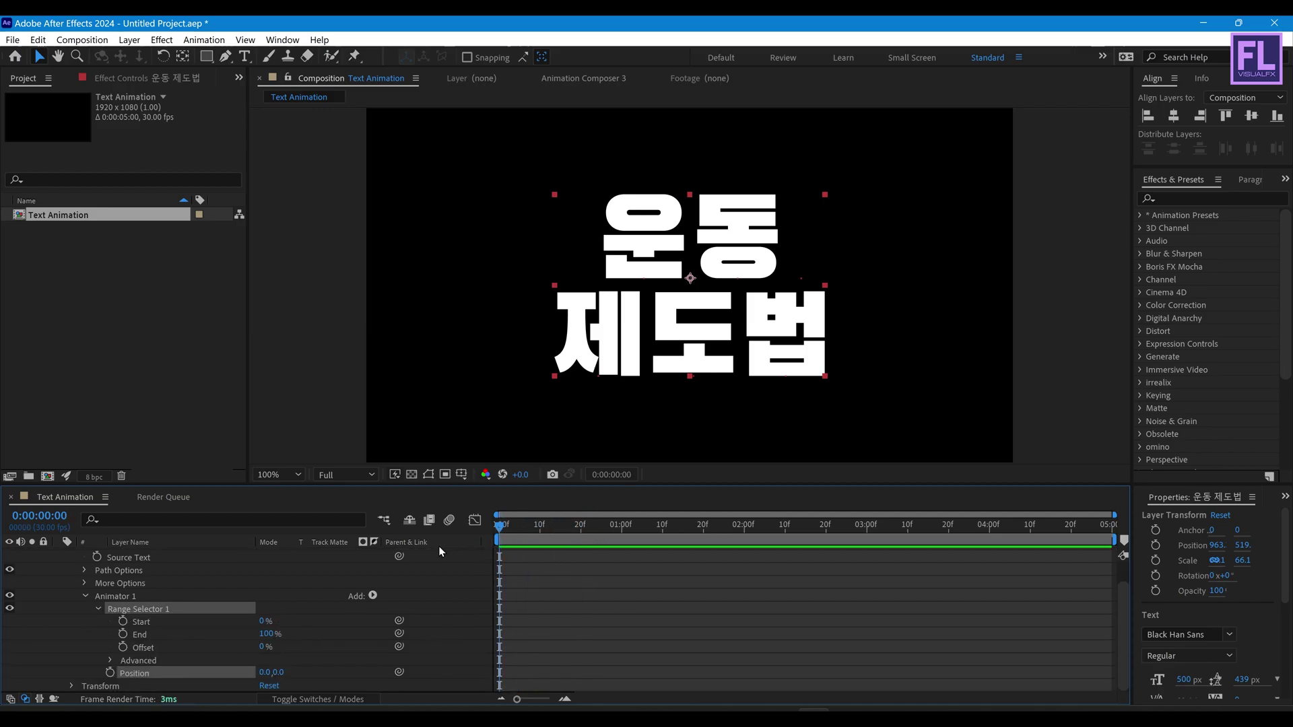
left_click(123, 646)
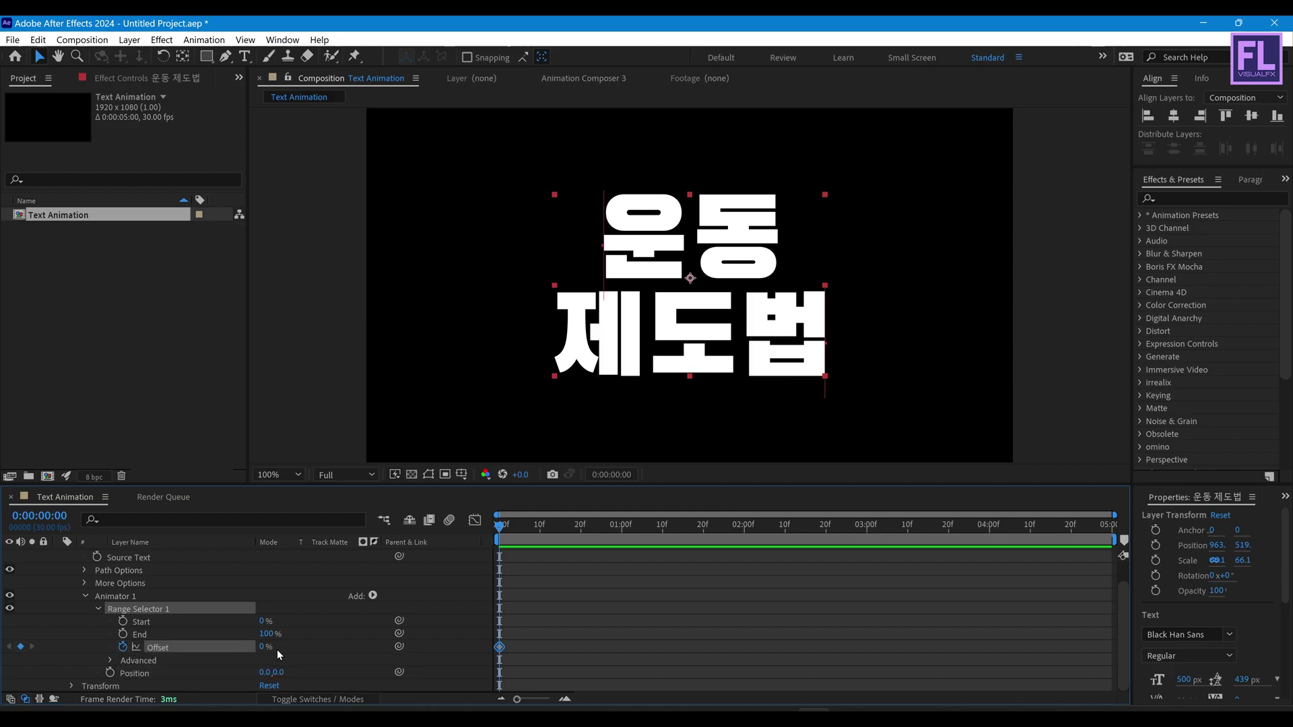
left_click_drag(266, 648, 156, 650)
left_click_drag(583, 530, 682, 532)
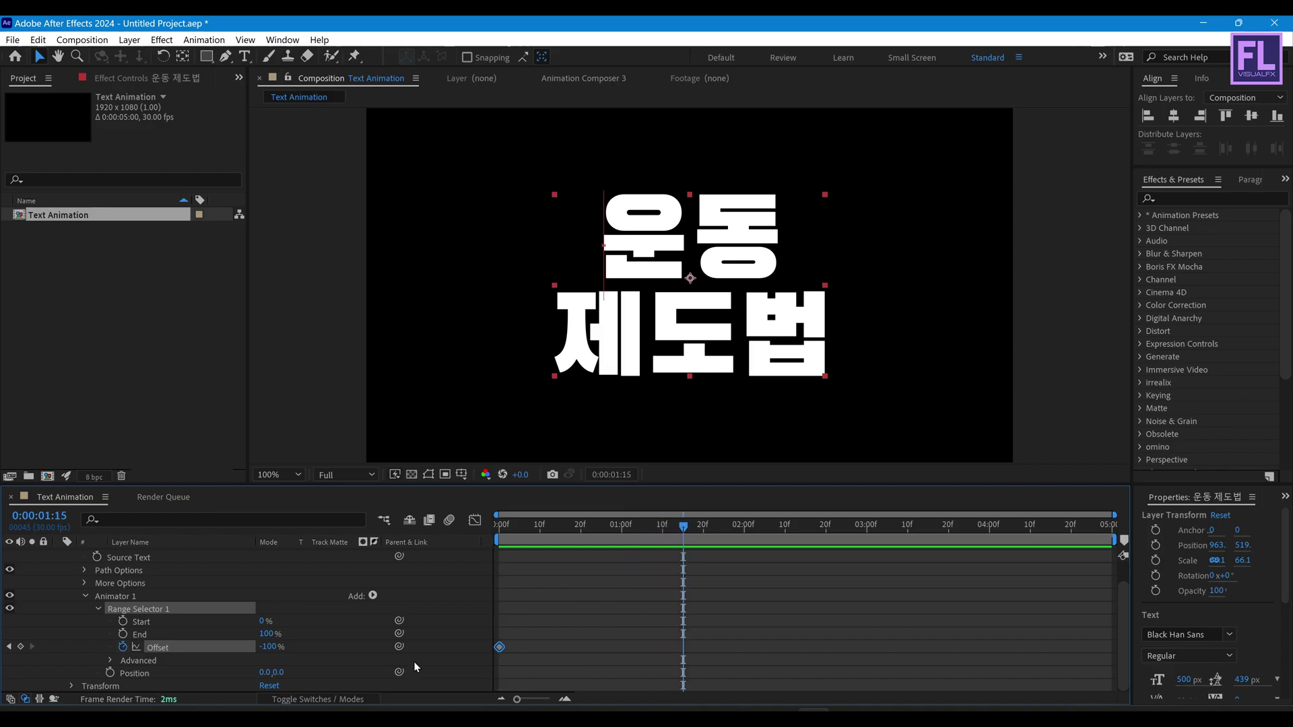
left_click_drag(274, 650, 458, 637)
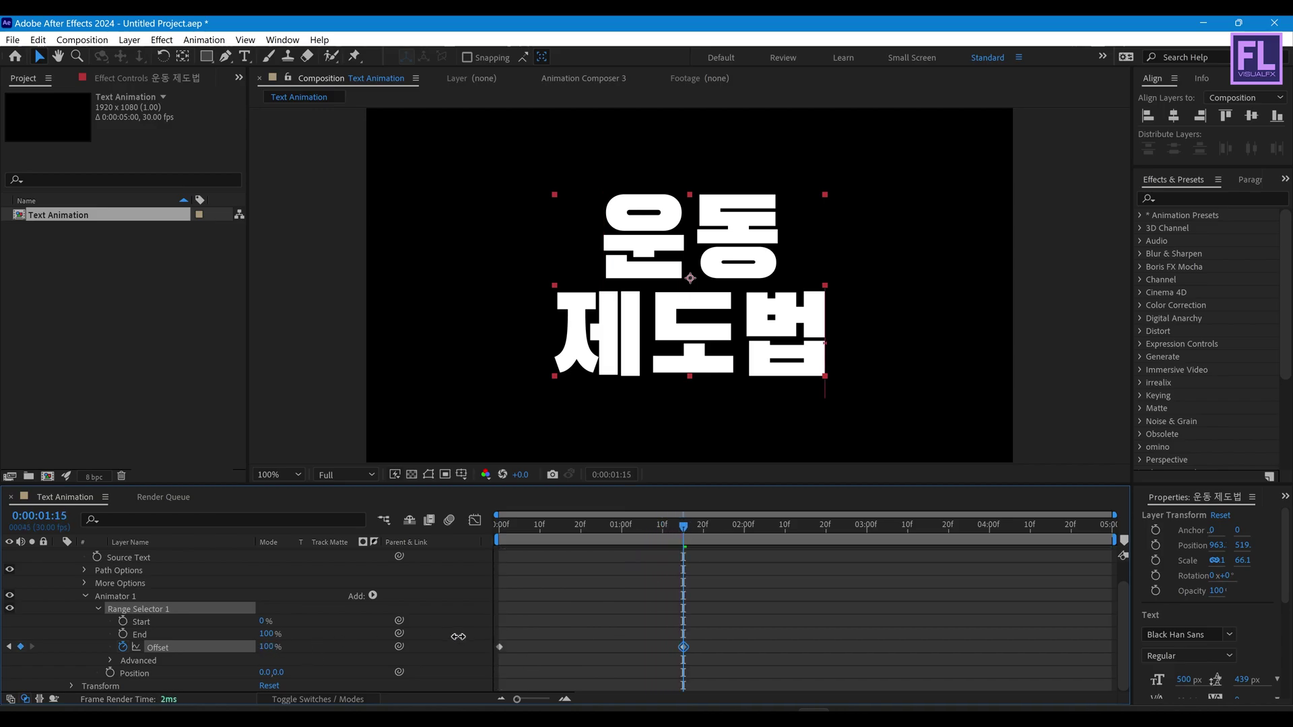
- Set the Shape of Range Selector 1 to Ramp Up in its advanced options
left_click(111, 660)
scroll(263, 650, "down", 3)
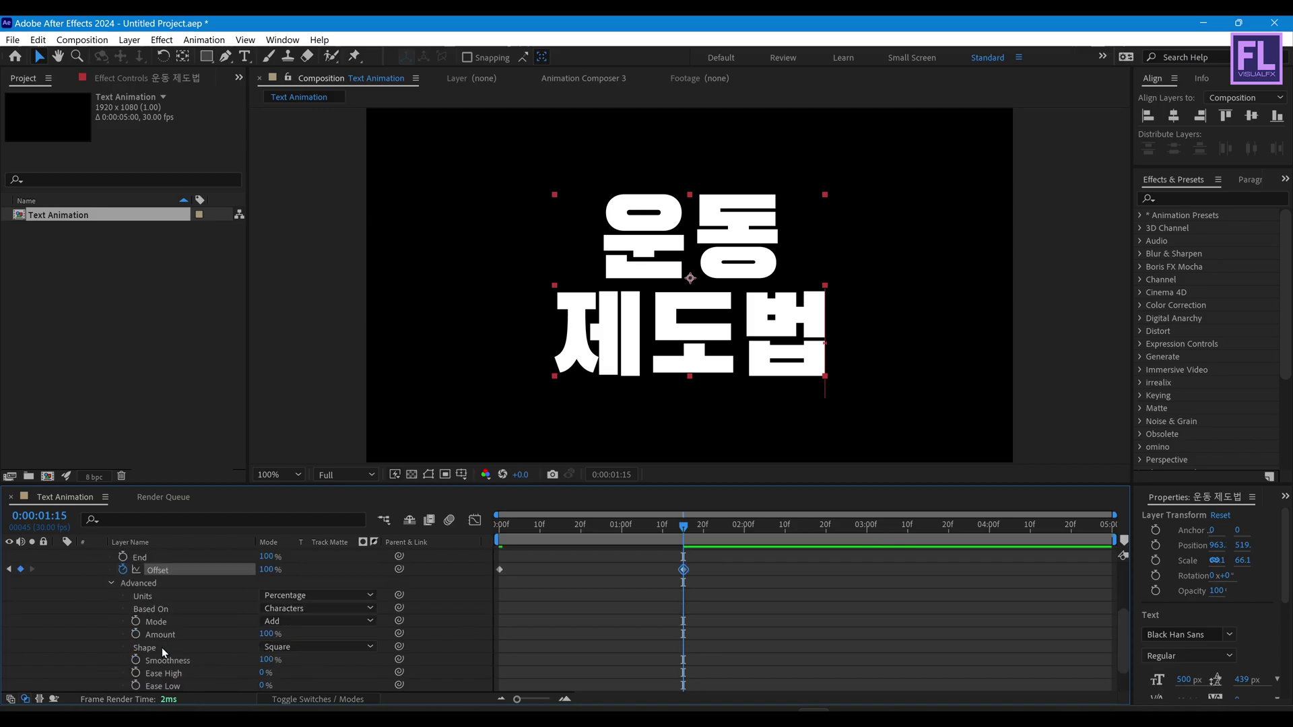
left_click(280, 650)
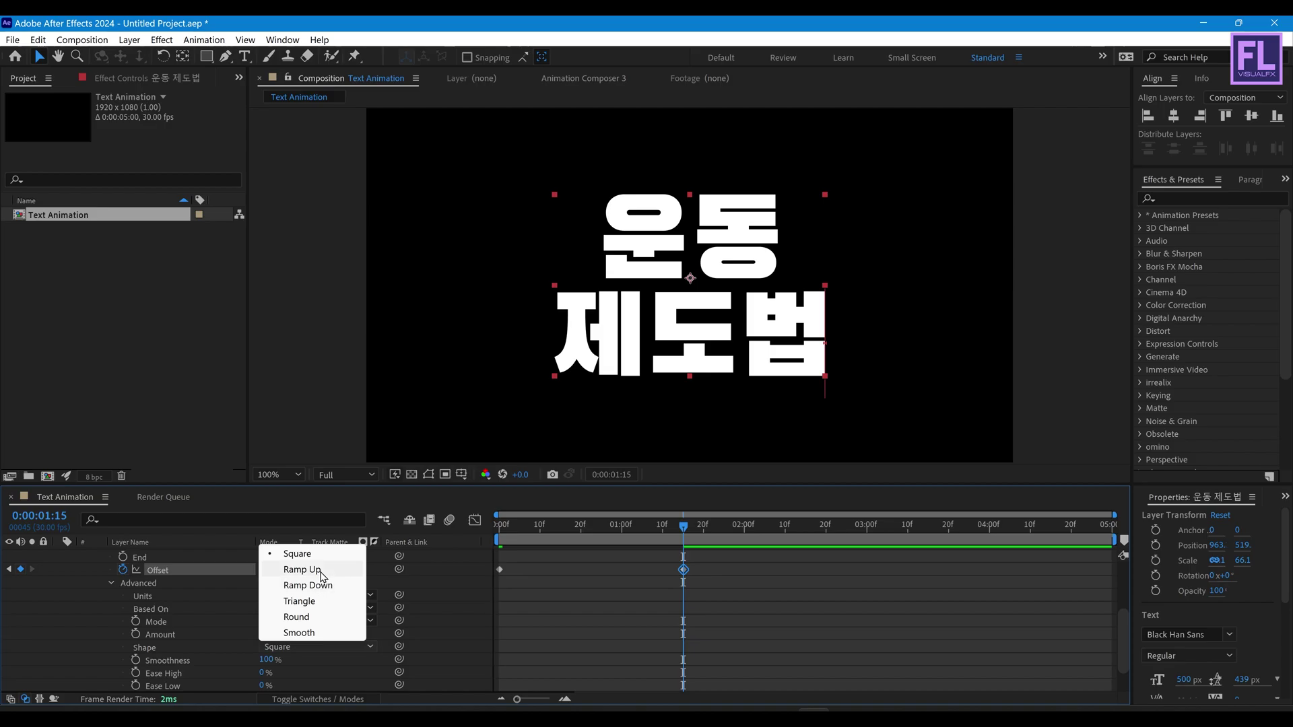
left_click(321, 571)
- Set the range selector's Ease High to -50% and its Ease Low to 100%
scroll(215, 641, "down", 1)
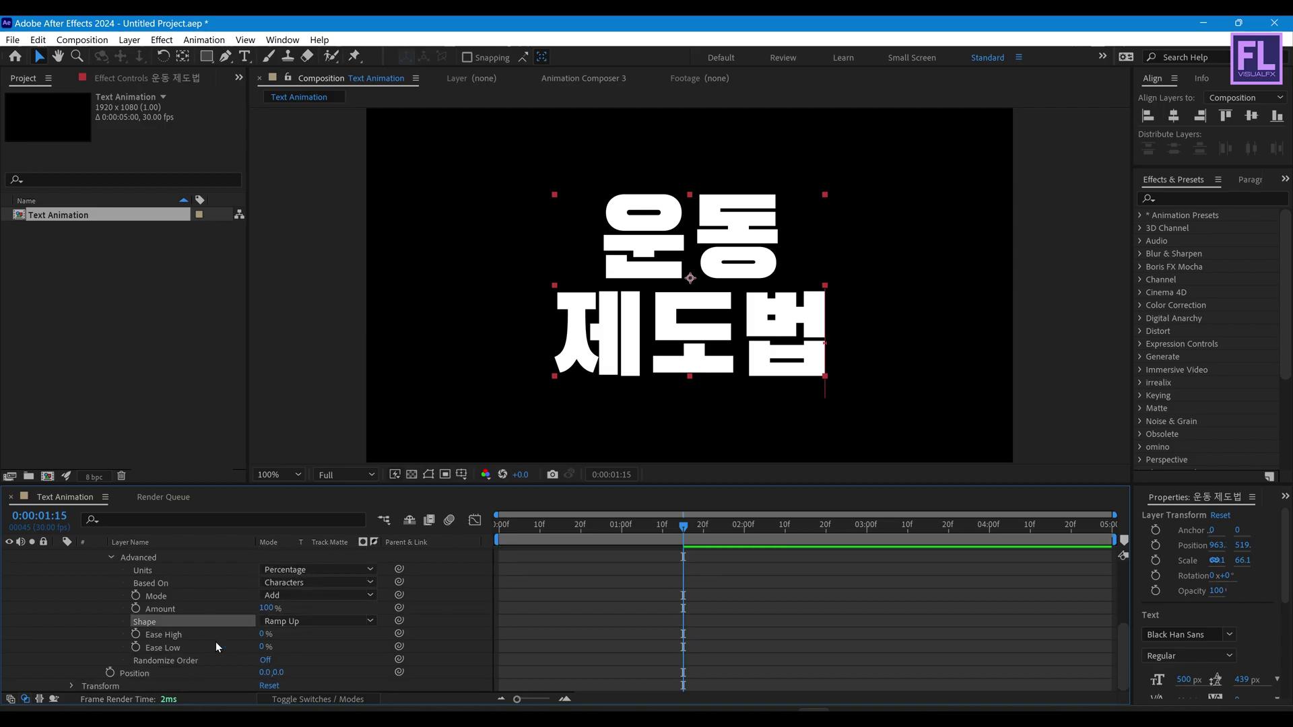
left_click(265, 634)
type("-50")
key("Return")
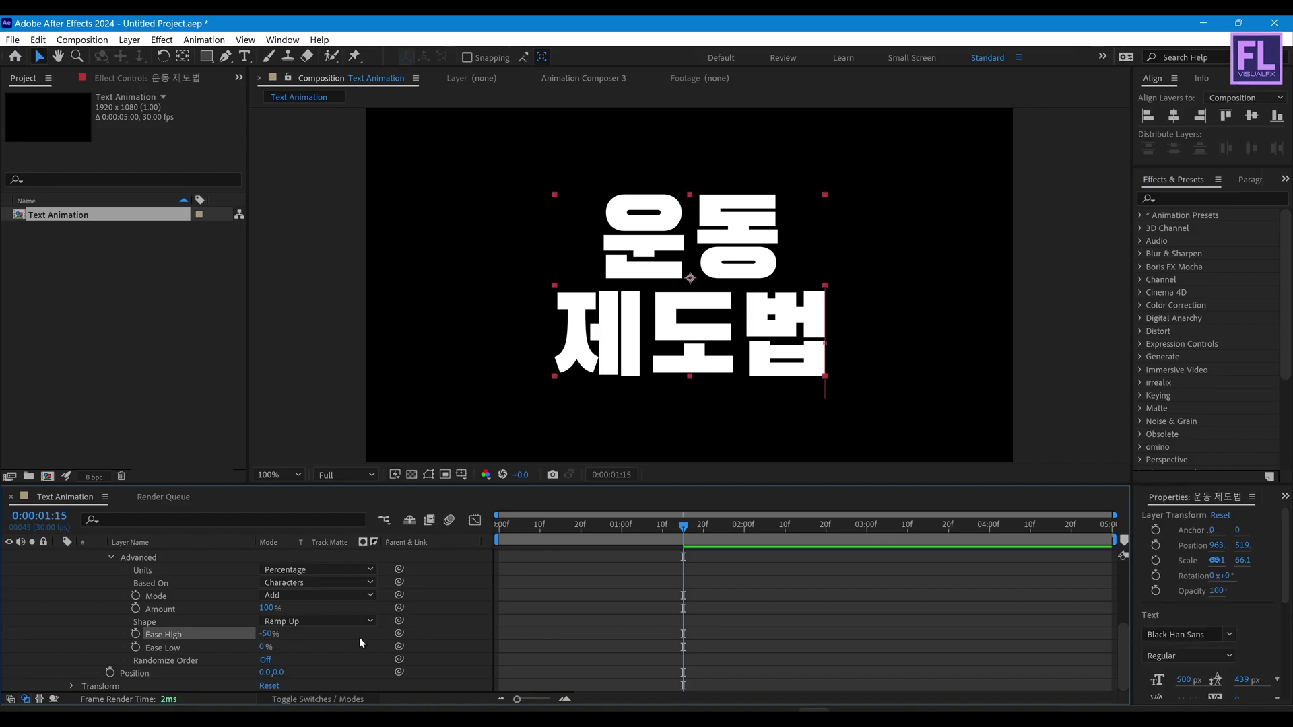
left_click_drag(262, 649, 378, 649)
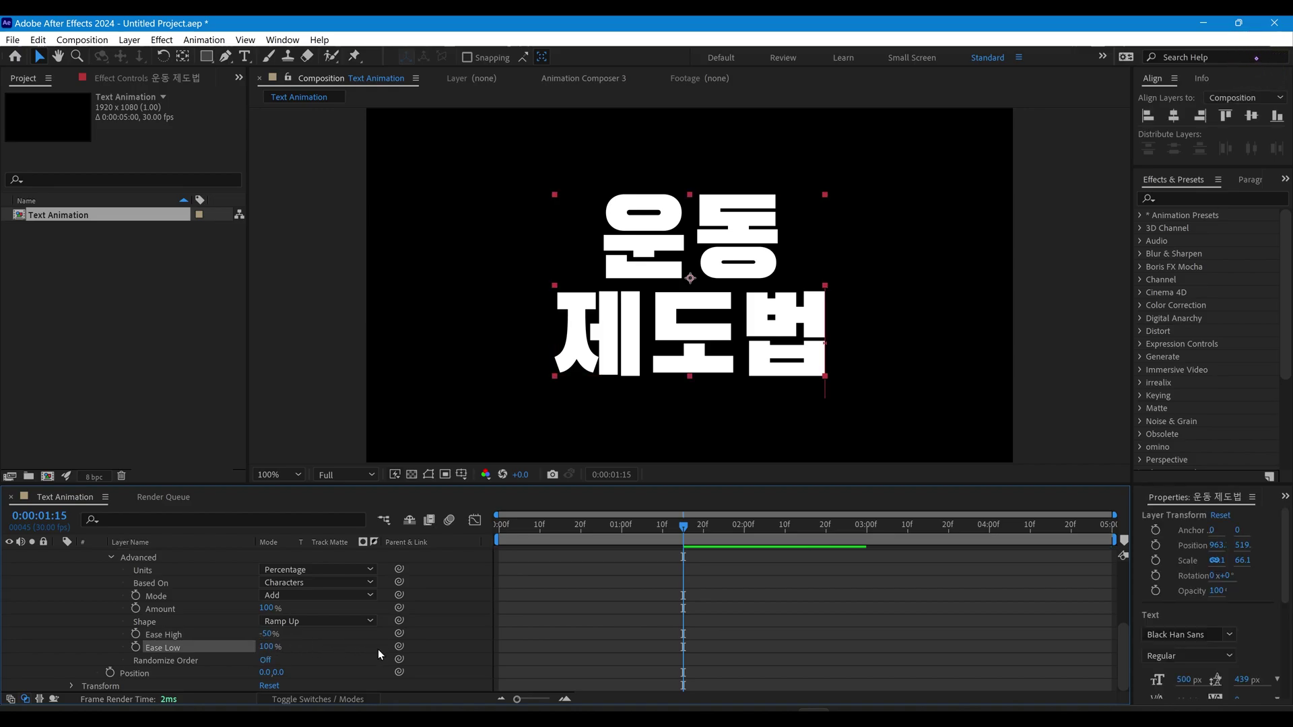
- Turn on Randomize Order for the range selector and set its Random Seed to 1
left_click(268, 661)
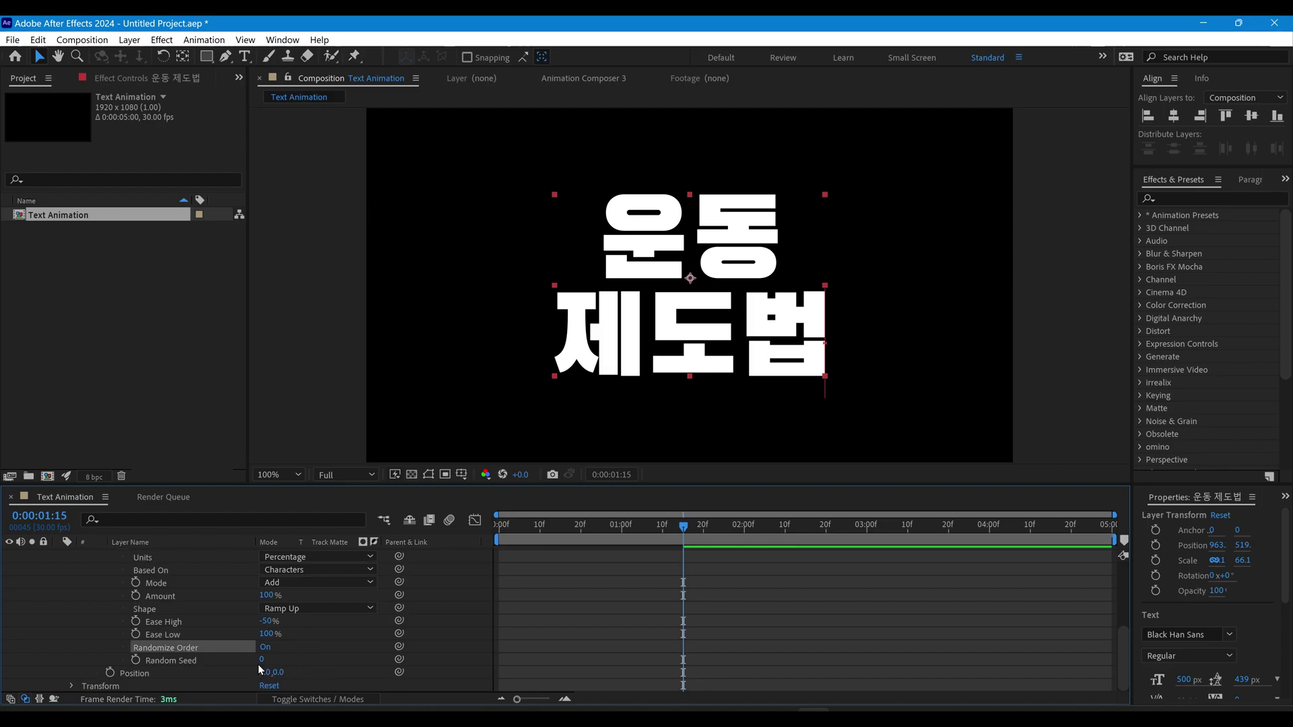
left_click(262, 660)
type("1")
left_click(346, 649)
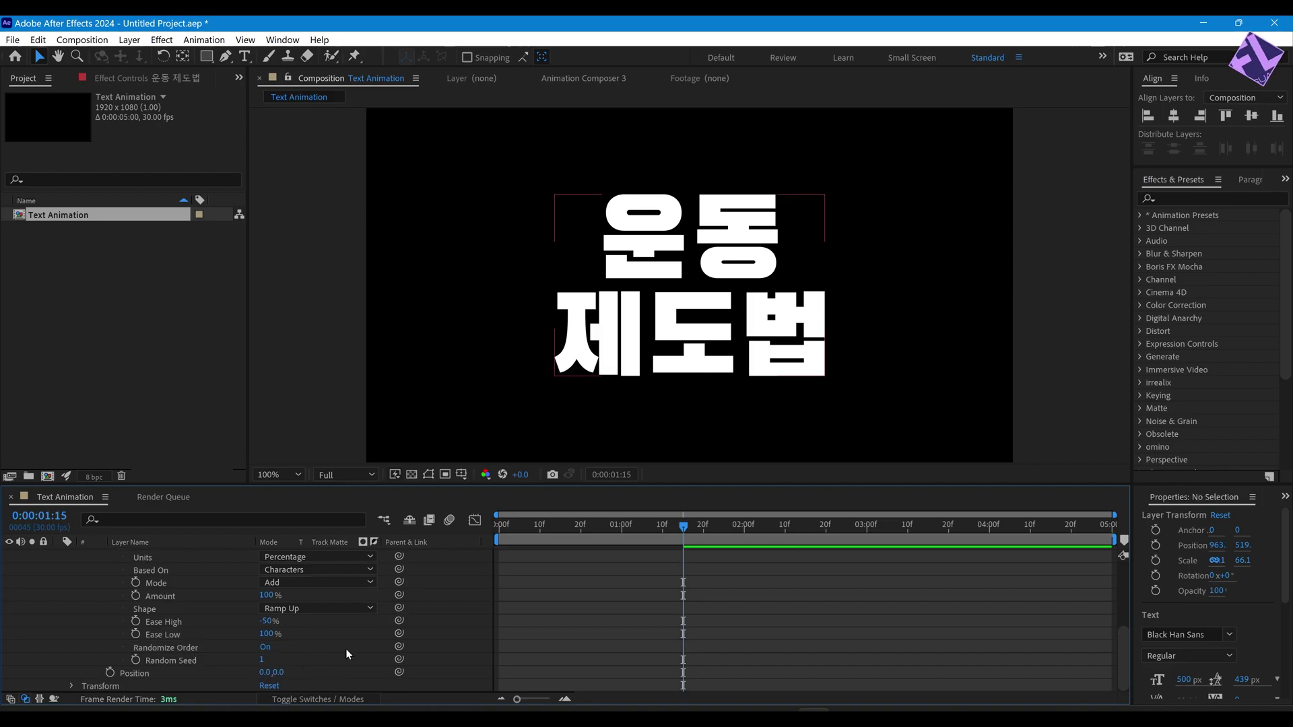
- Add Scale and Rotation properties to Animator 1
scroll(365, 661, "up", 5)
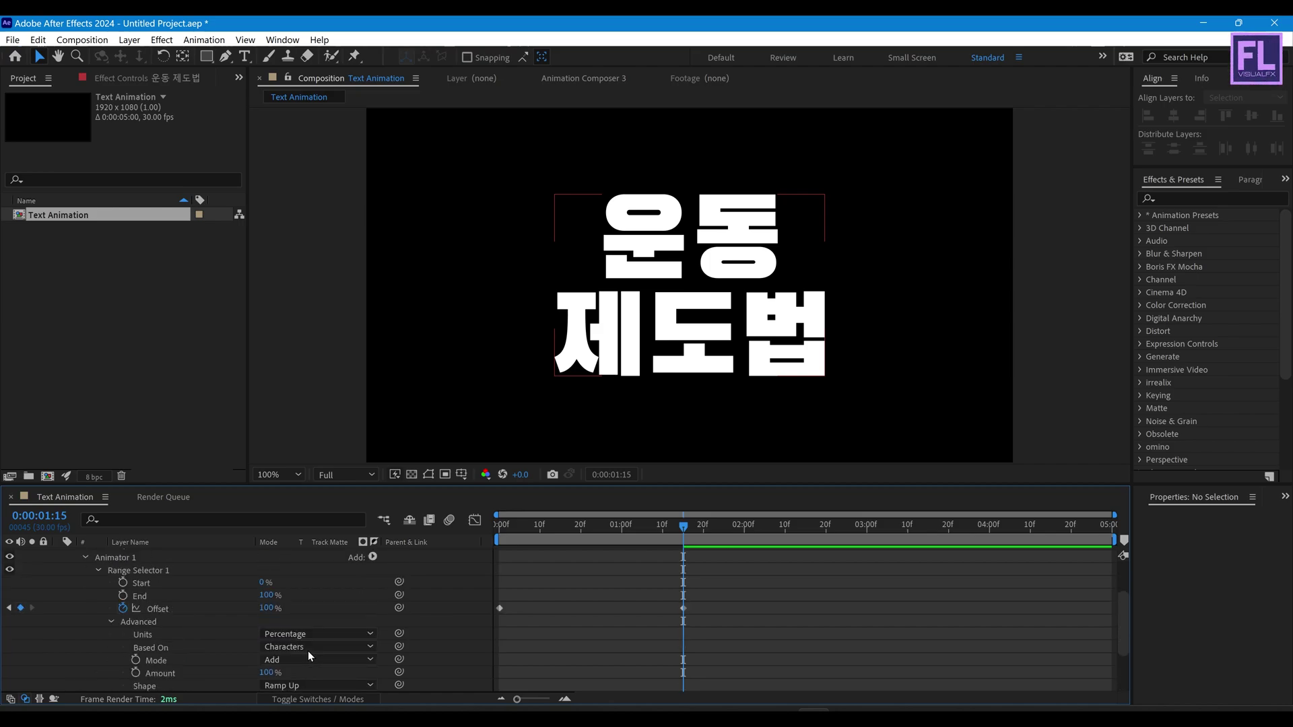
left_click(372, 595)
mouse_move(402, 605)
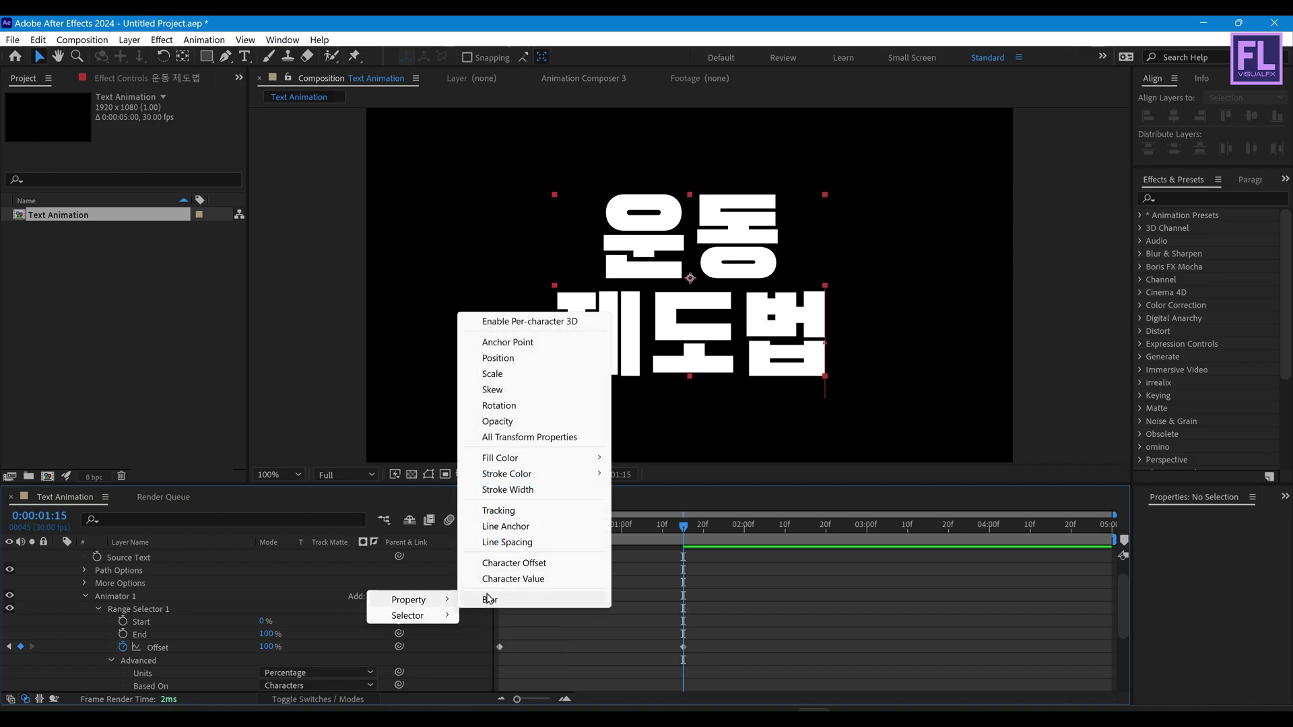
left_click(512, 375)
scroll(346, 637, "up", 4)
left_click(374, 596)
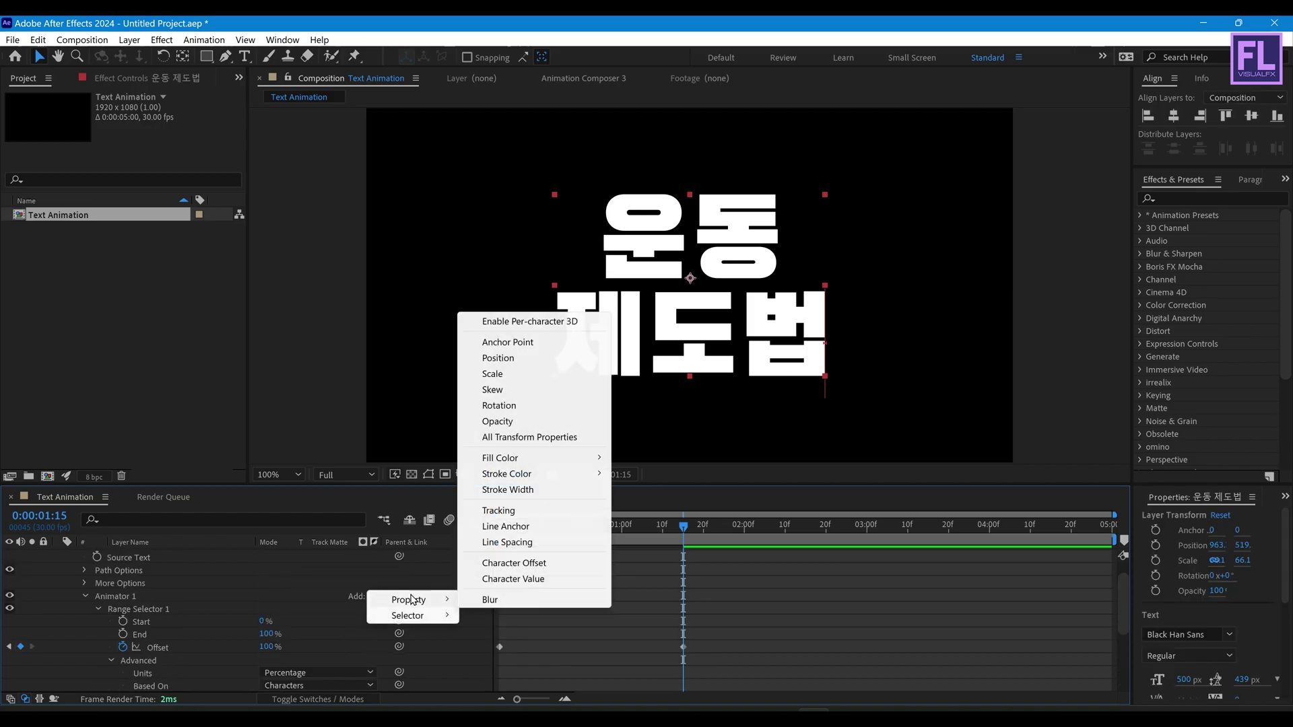
mouse_move(431, 600)
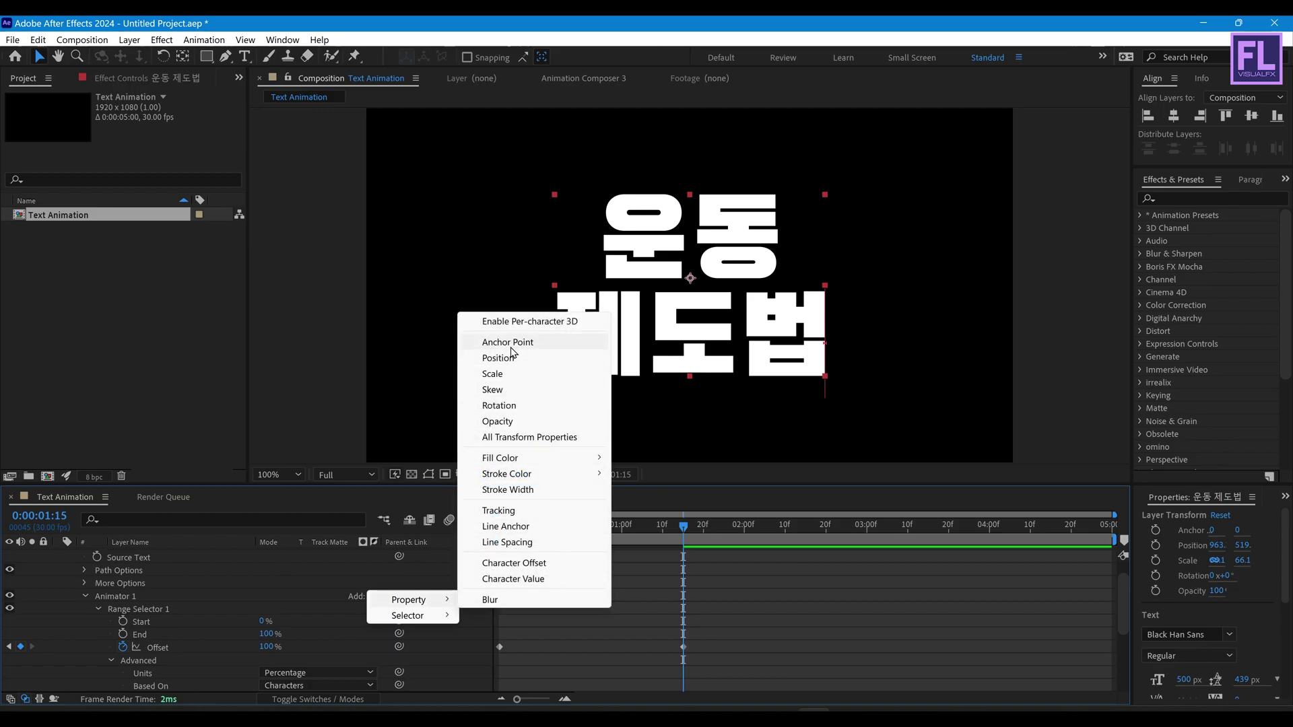
left_click(508, 406)
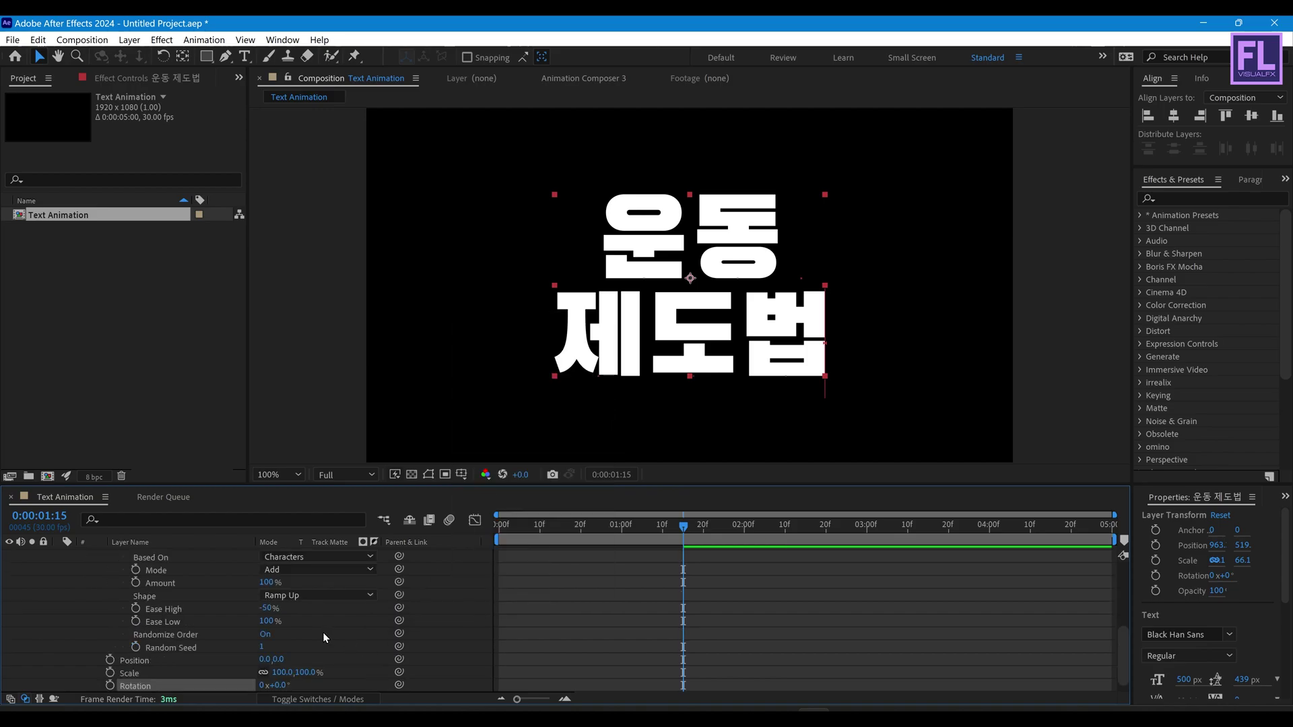
- Set Animator 1's Rotation to 90° and its Scale to 0%
left_click(279, 672)
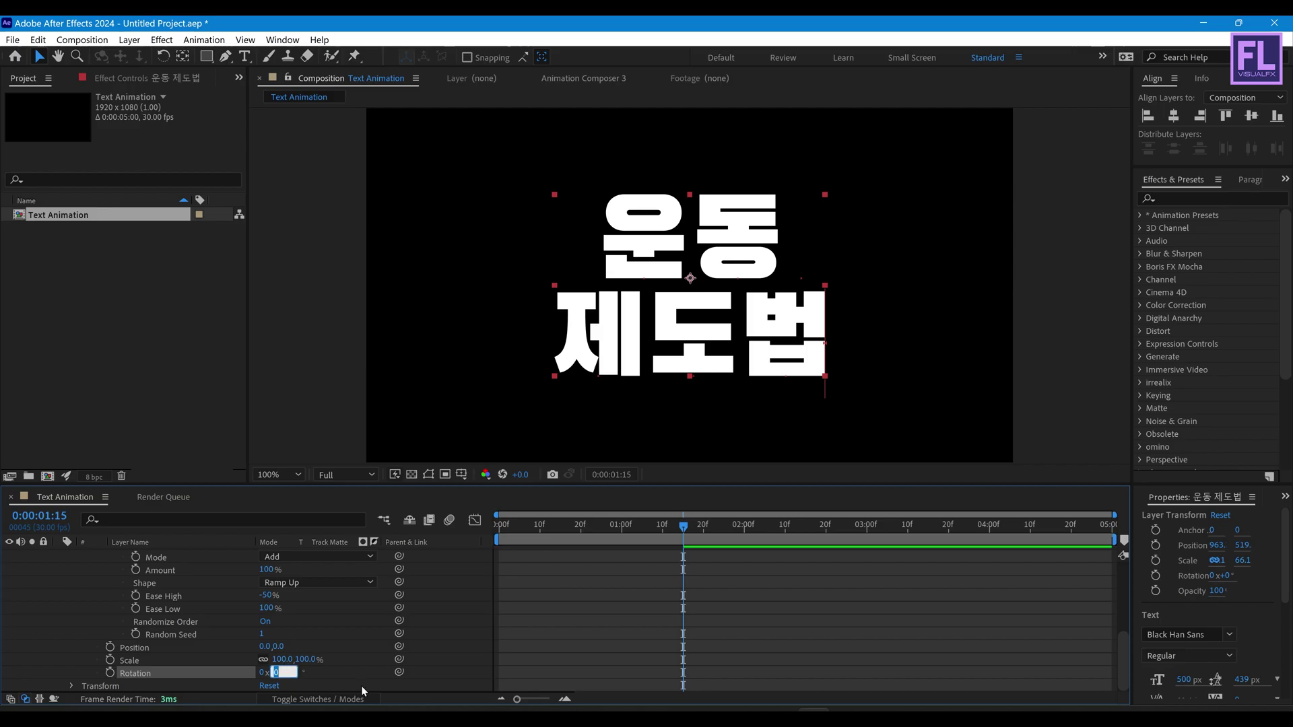
type("90")
key("Return")
left_click(280, 660)
type("0")
key("Return")
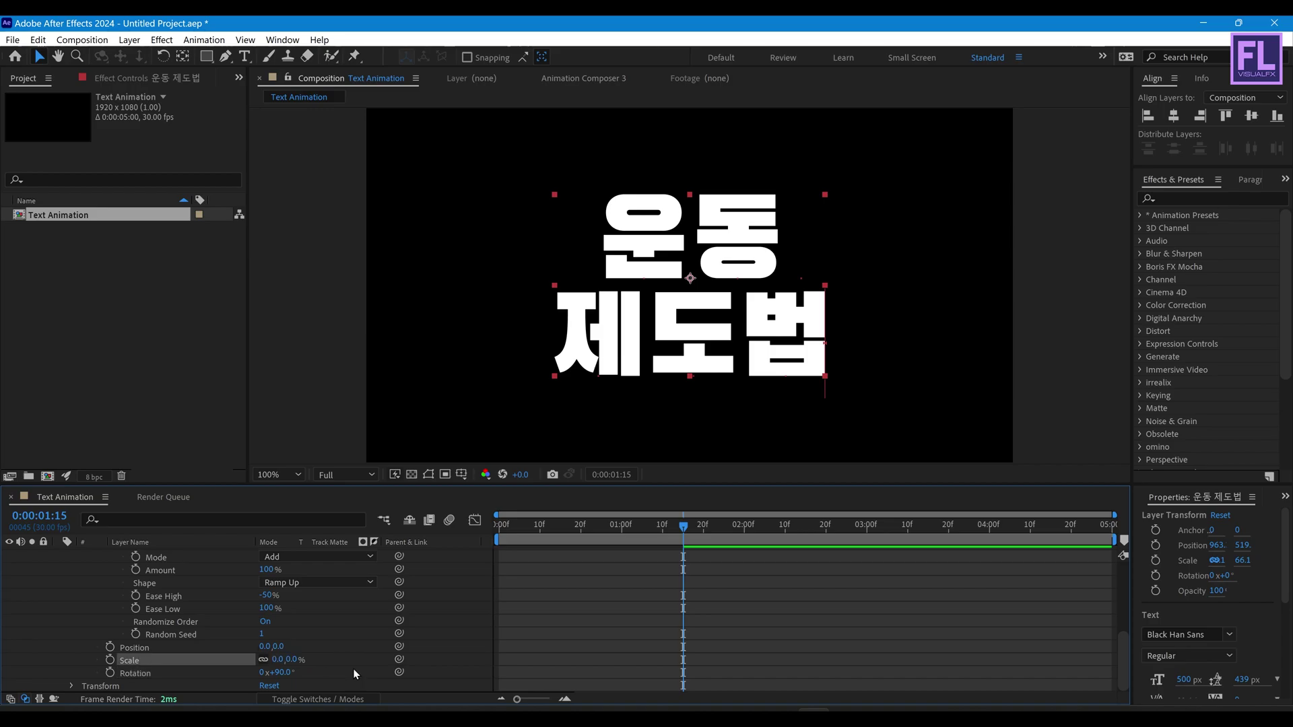
- Play back the text animation from its start and scrub to 0:00:01:20
left_click_drag(554, 523, 449, 528)
key("space")
left_click_drag(615, 532, 703, 524)
- Collapse Animator 1 in the text layer and duplicate the whole animator
scroll(176, 644, "up", 5)
left_click(87, 610)
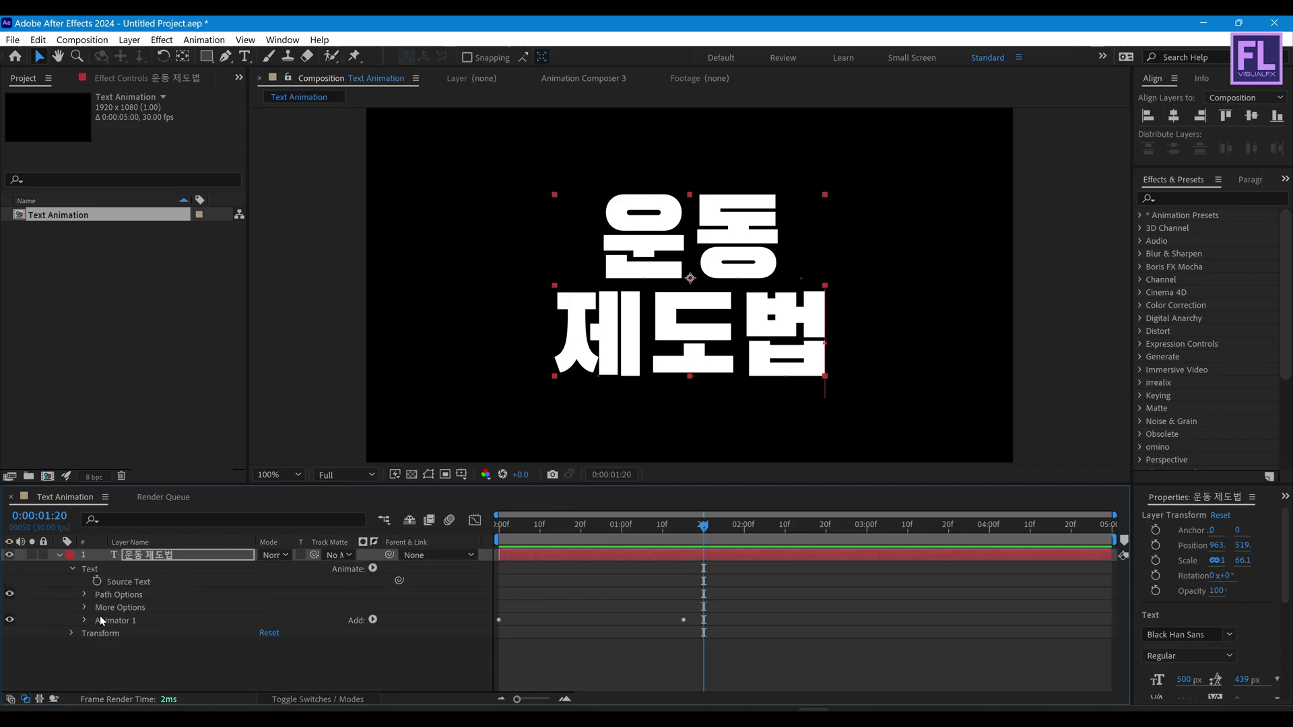
left_click(135, 620)
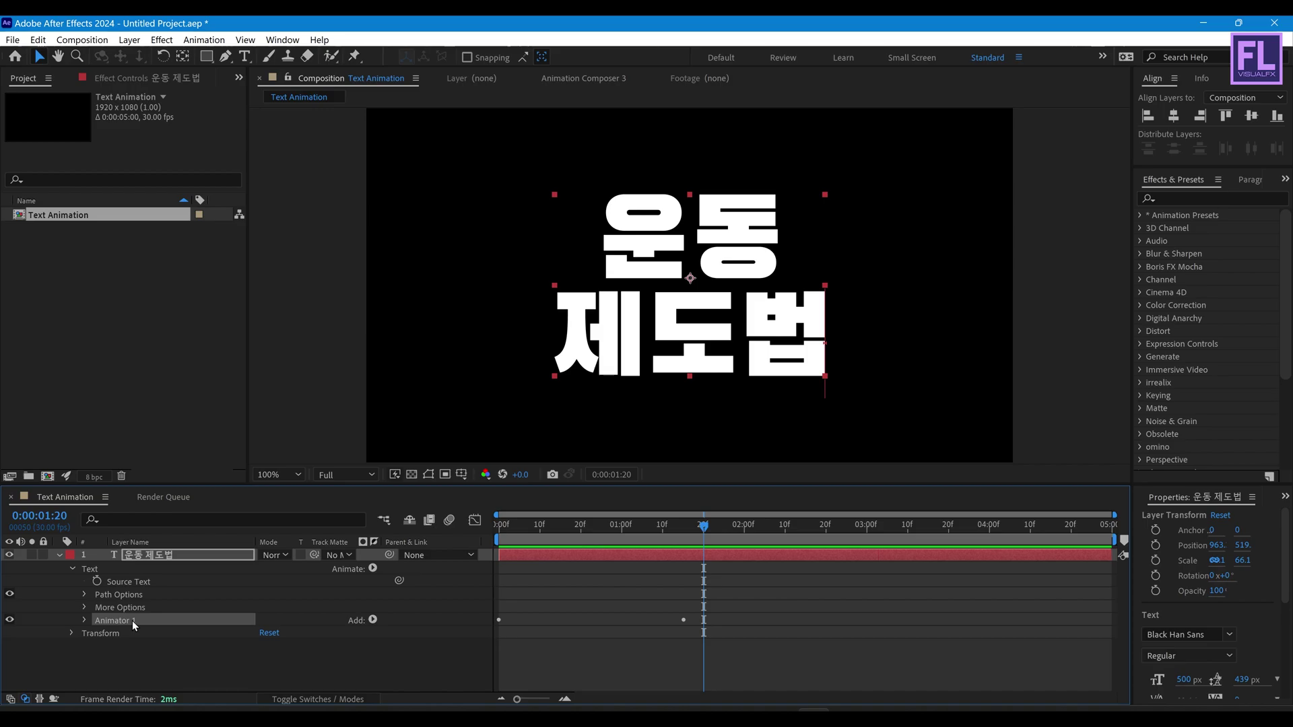
key("ctrl+d")
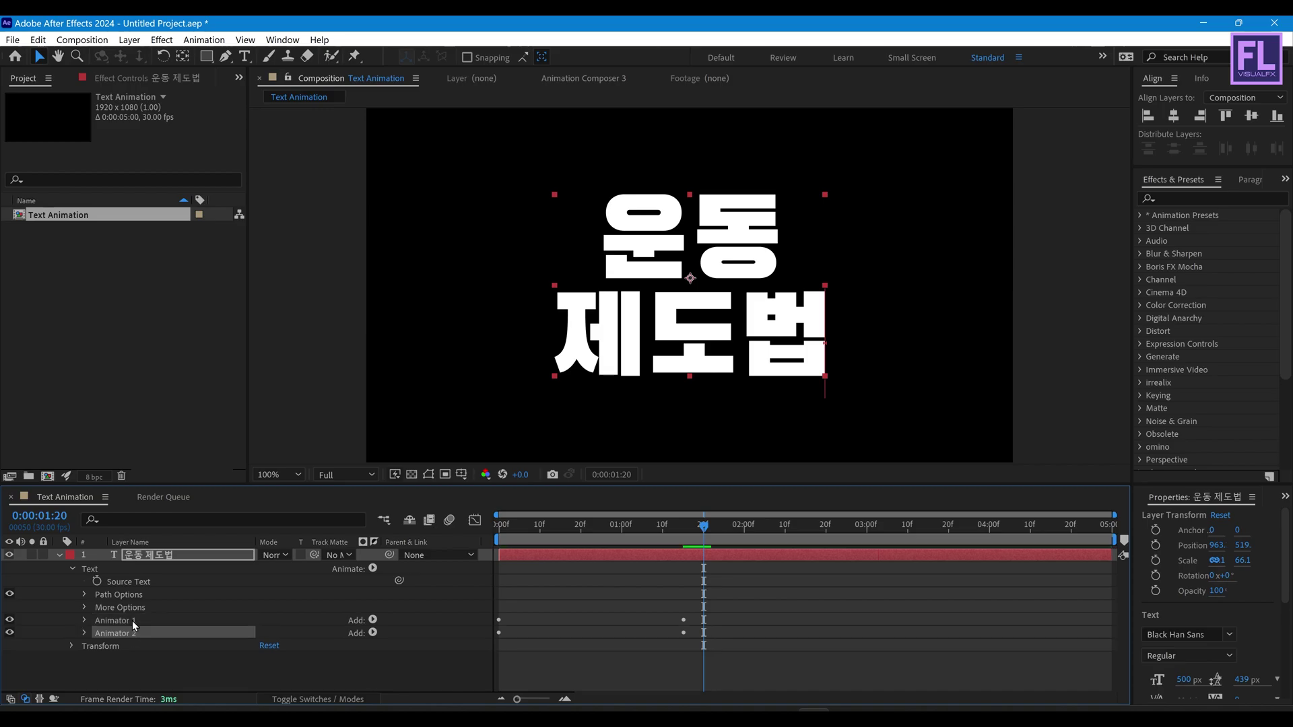
- Shift both Offset keyframes of Animator 2's range selector so the first one falls at 0:00:00:15
left_click(84, 633)
scroll(203, 616, "down", 1)
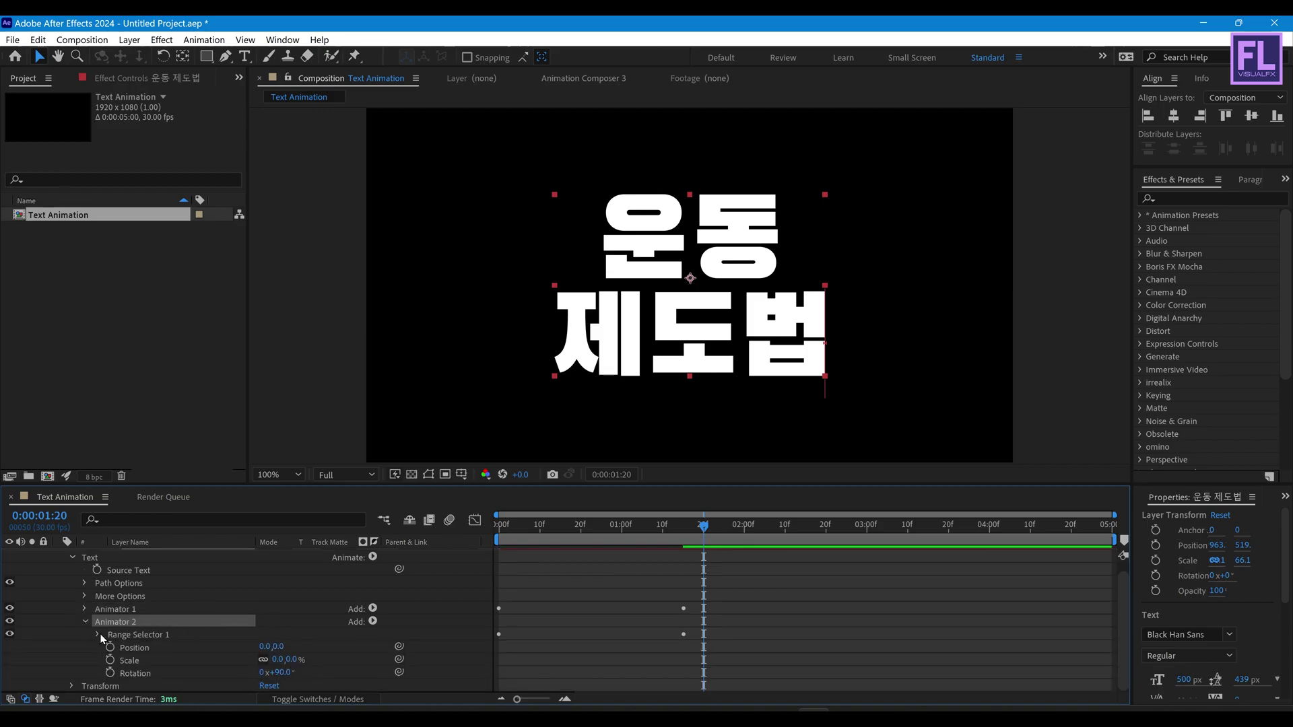
left_click(98, 635)
scroll(209, 616, "down", 2)
left_click(176, 621)
left_click_drag(750, 618, 578, 625)
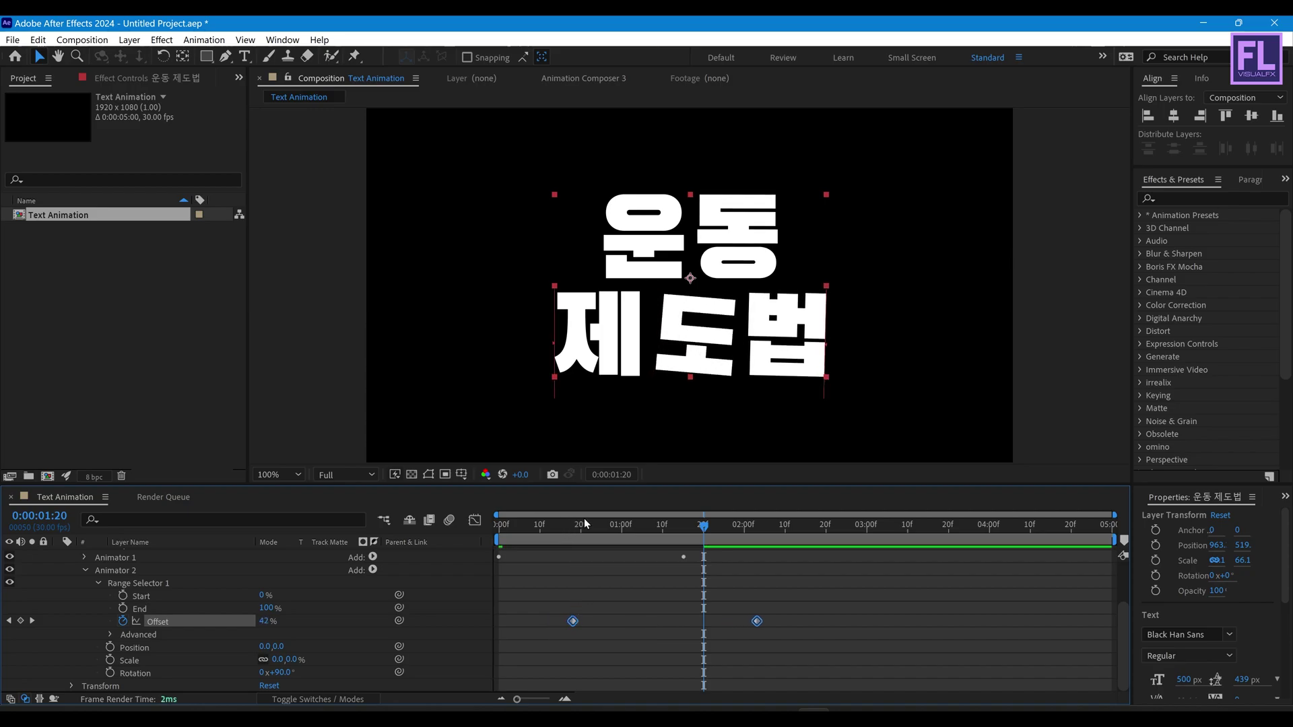
left_click_drag(565, 525, 560, 526)
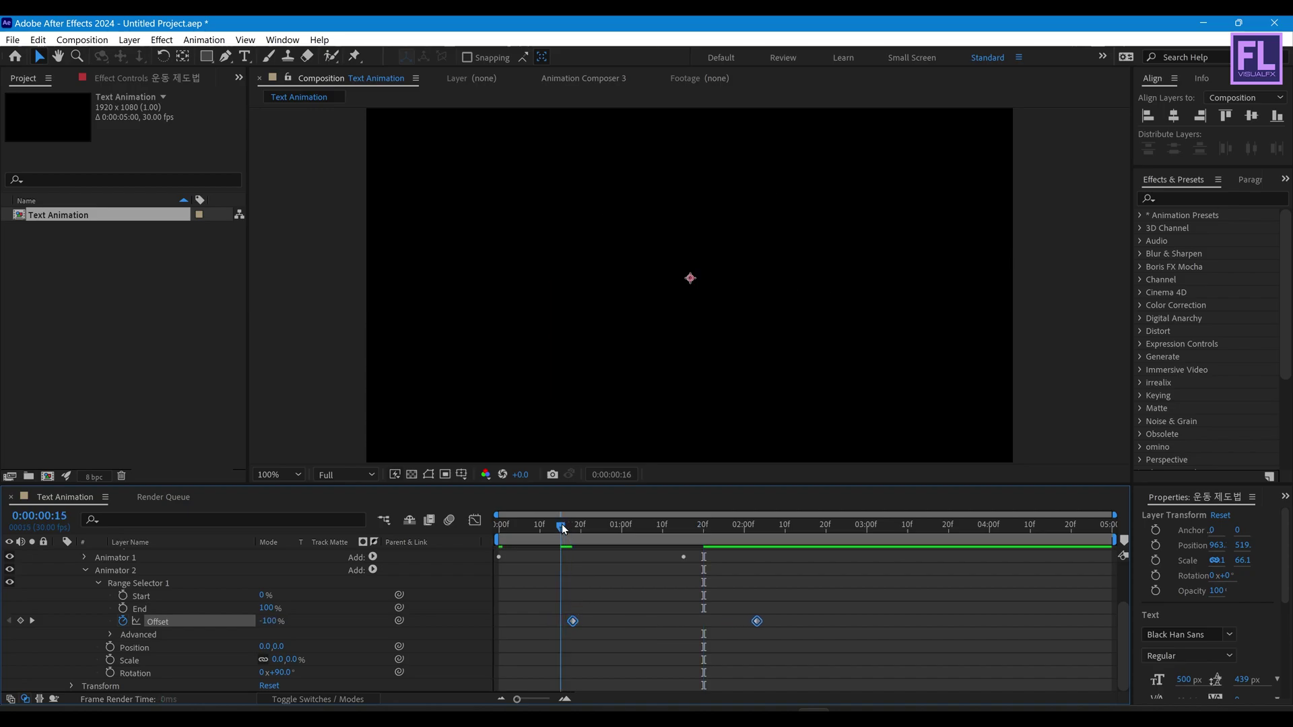
left_click_drag(573, 623, 561, 623)
- At 0:00:01:05, set Ease High and Ease Low of Animator 2's range selector to 55%
left_click_drag(568, 527, 643, 526)
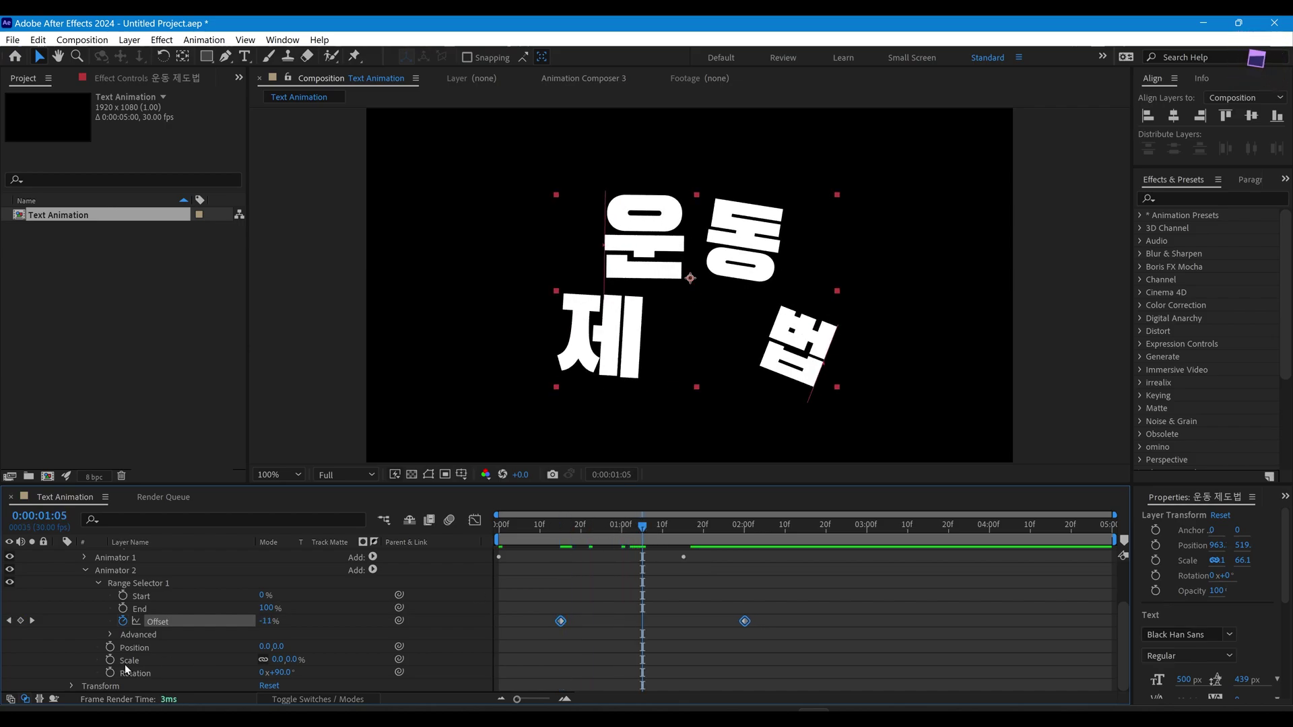
left_click(110, 634)
scroll(207, 628, "down", 3)
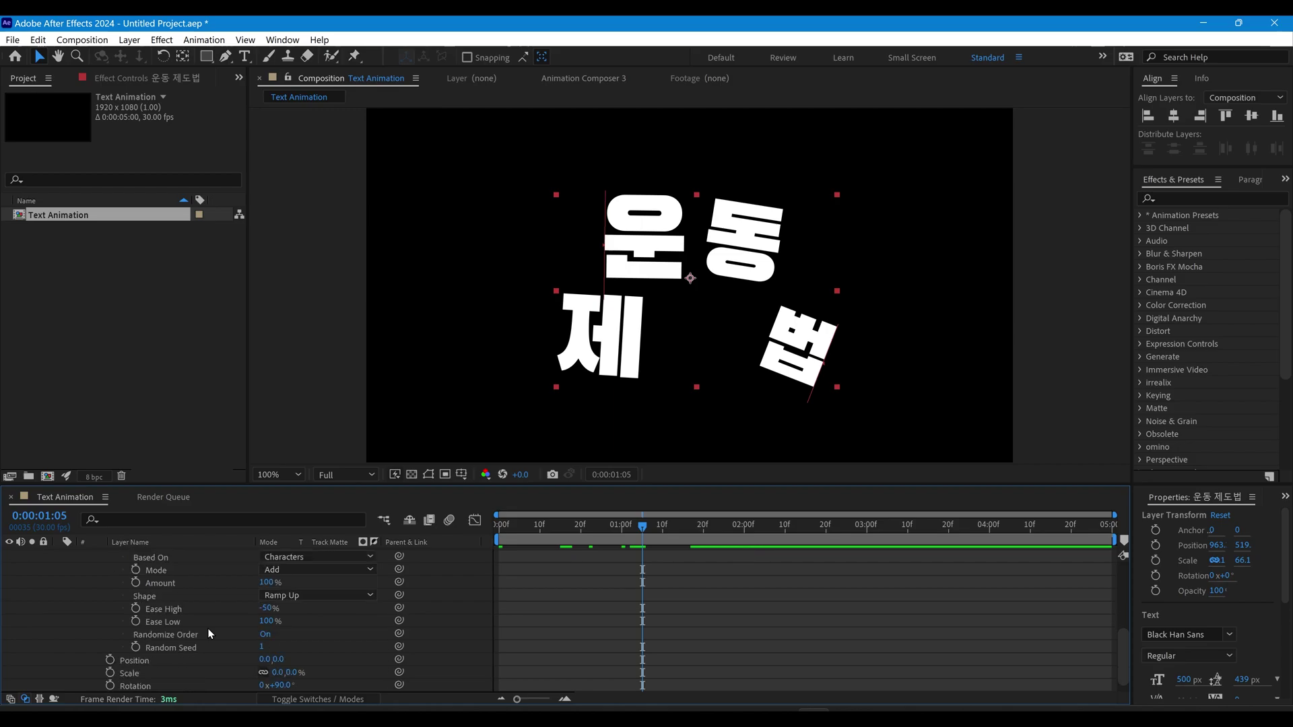
left_click(266, 609)
type("55")
key("Return")
left_click(268, 621)
type("5")
key("Return")
- Set Animator 2's Scale to 120% and its Rotation to -15°
scroll(309, 645, "down", 1)
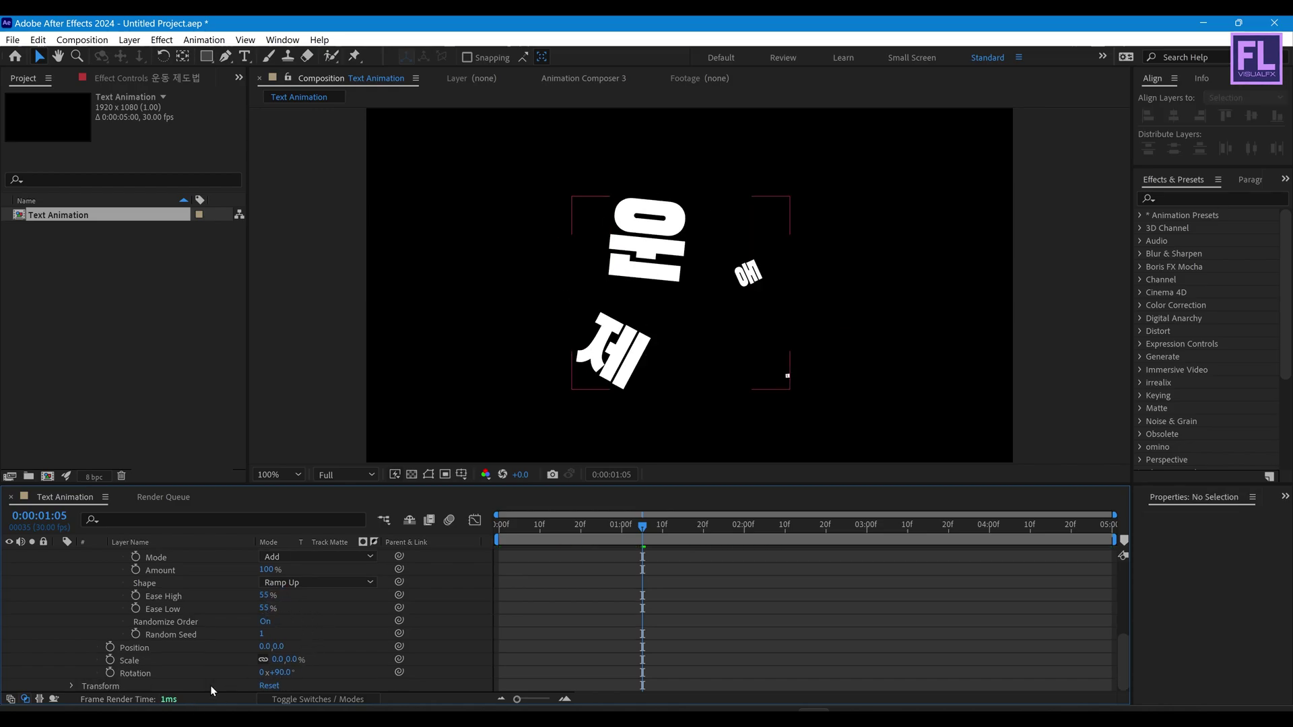
left_click(281, 662)
type("120")
key("Return")
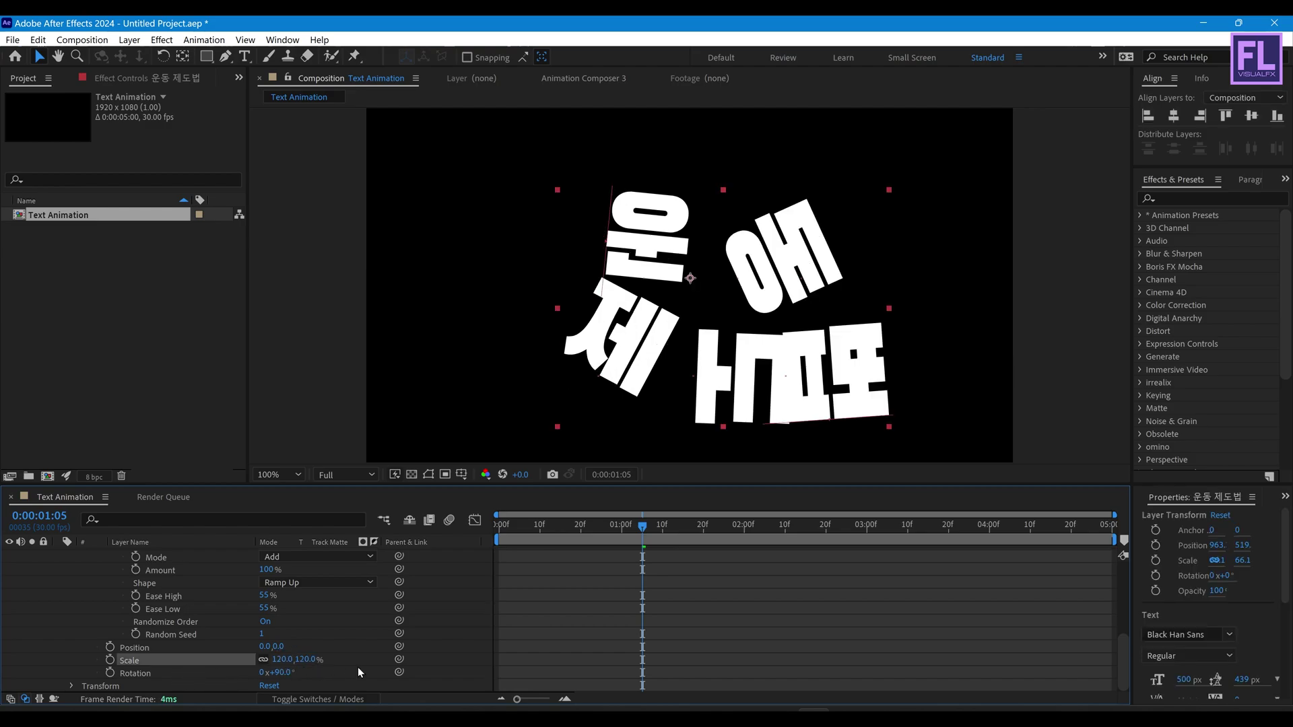
left_click(288, 673)
type("-15")
left_click(372, 629)
- Play back the text animation from the start and stop at 0:00:02:09
scroll(404, 613, "up", 3)
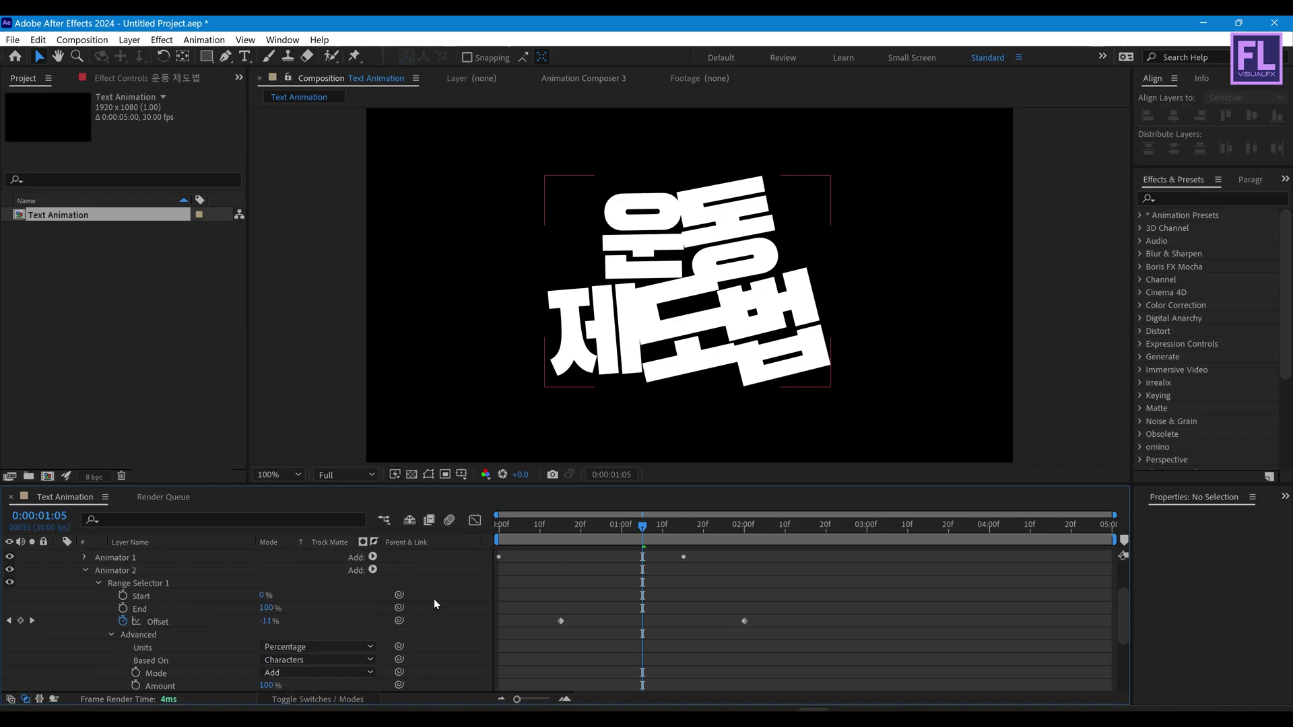
left_click_drag(643, 531, 382, 516)
key("space")
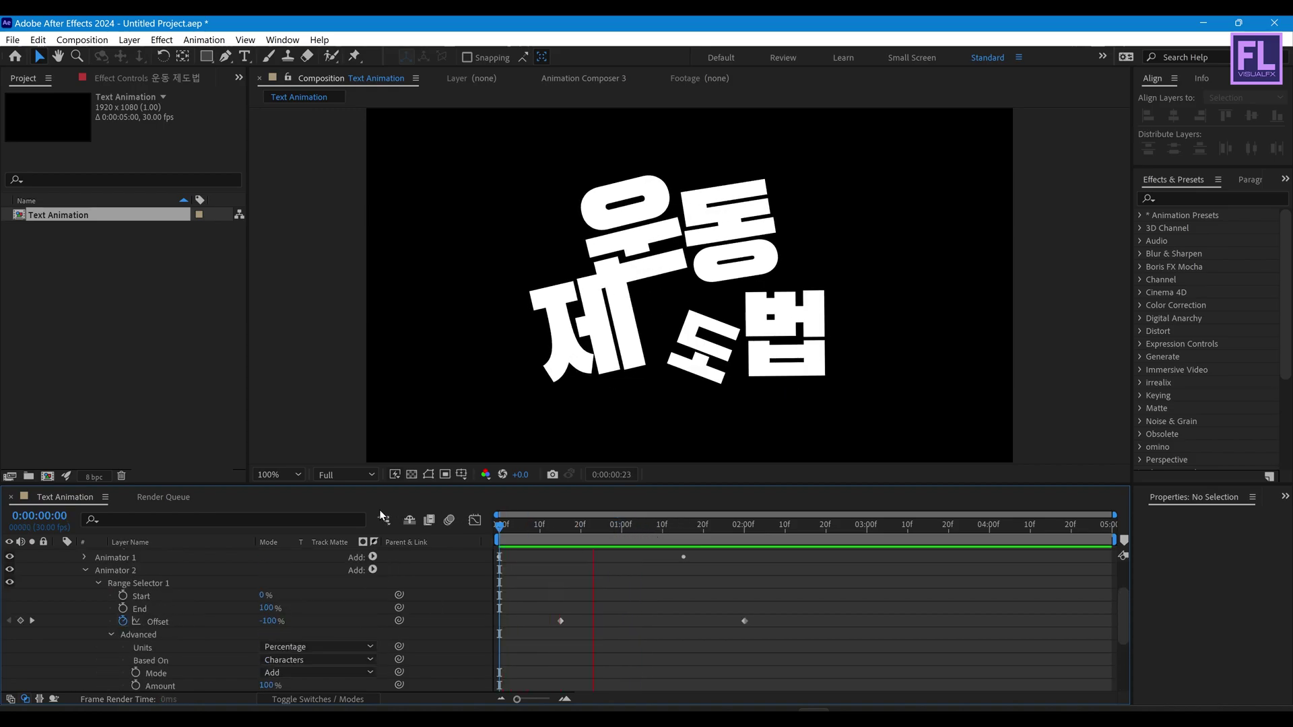
key("space")
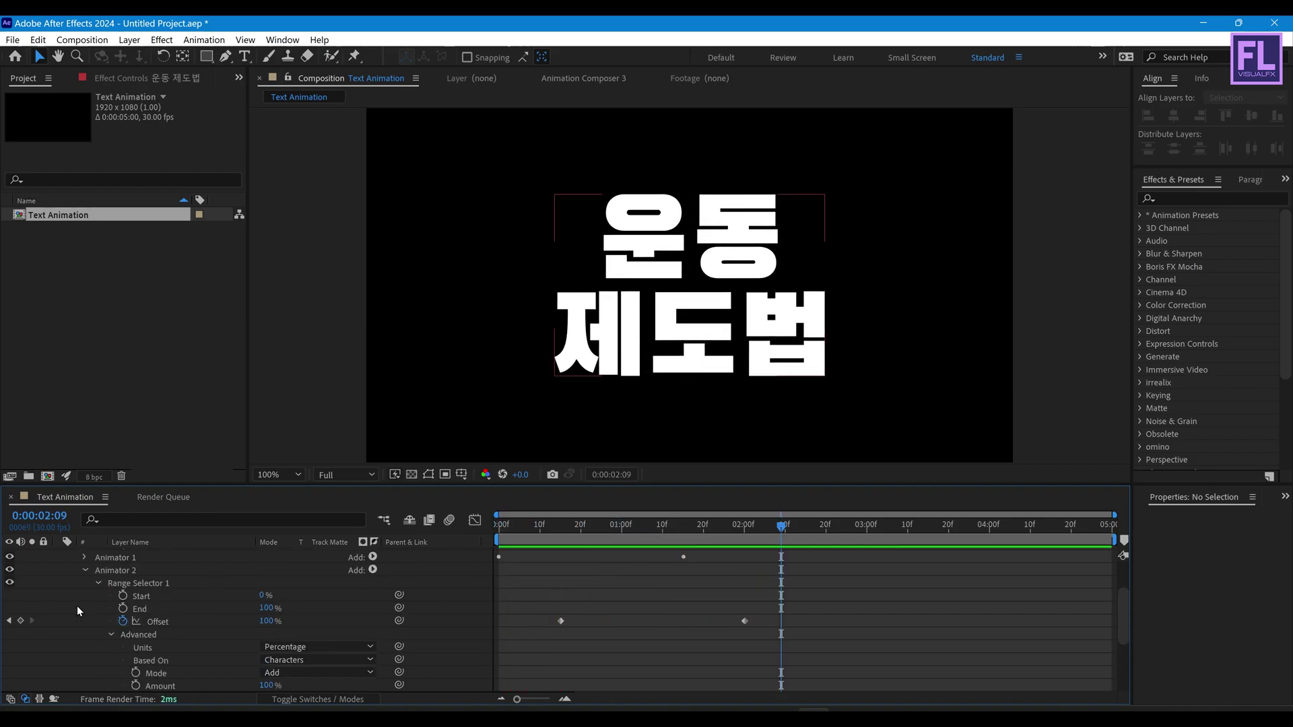
- Collapse Animator 2 and duplicate it to make a third animator
left_click(98, 584)
left_click(84, 618)
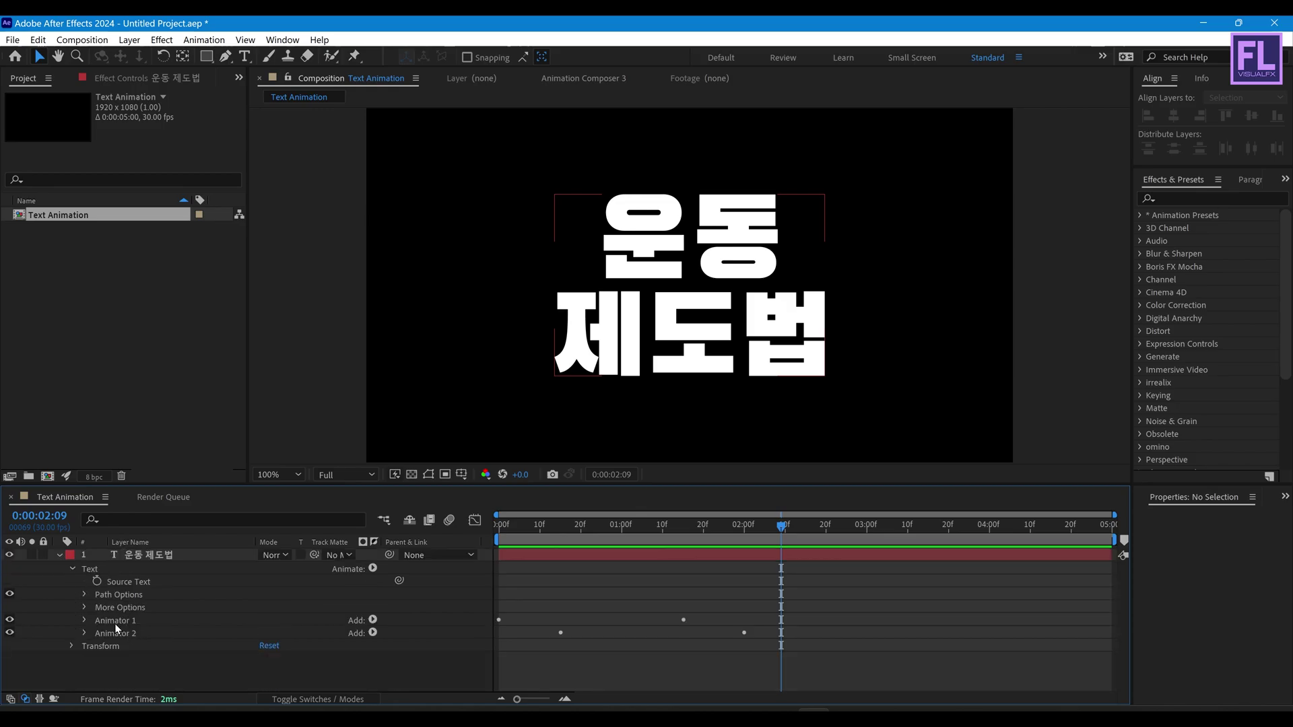
left_click(128, 632)
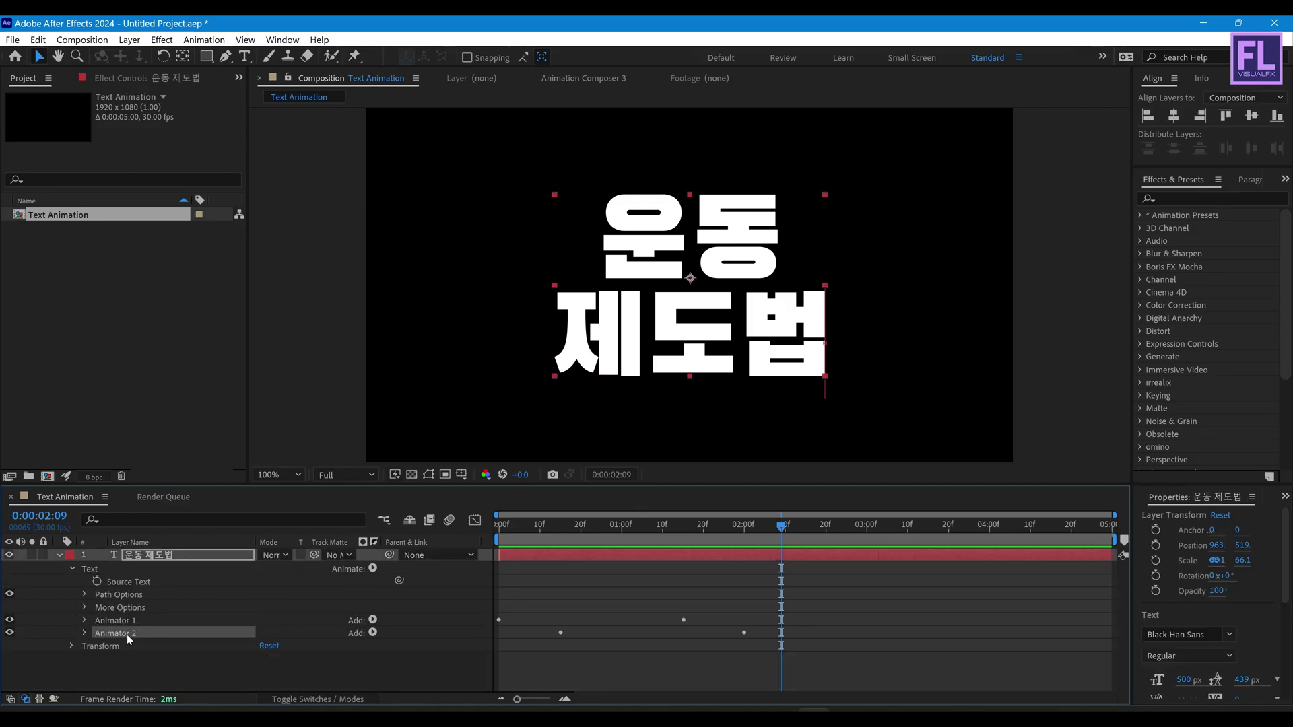
key("ctrl+d")
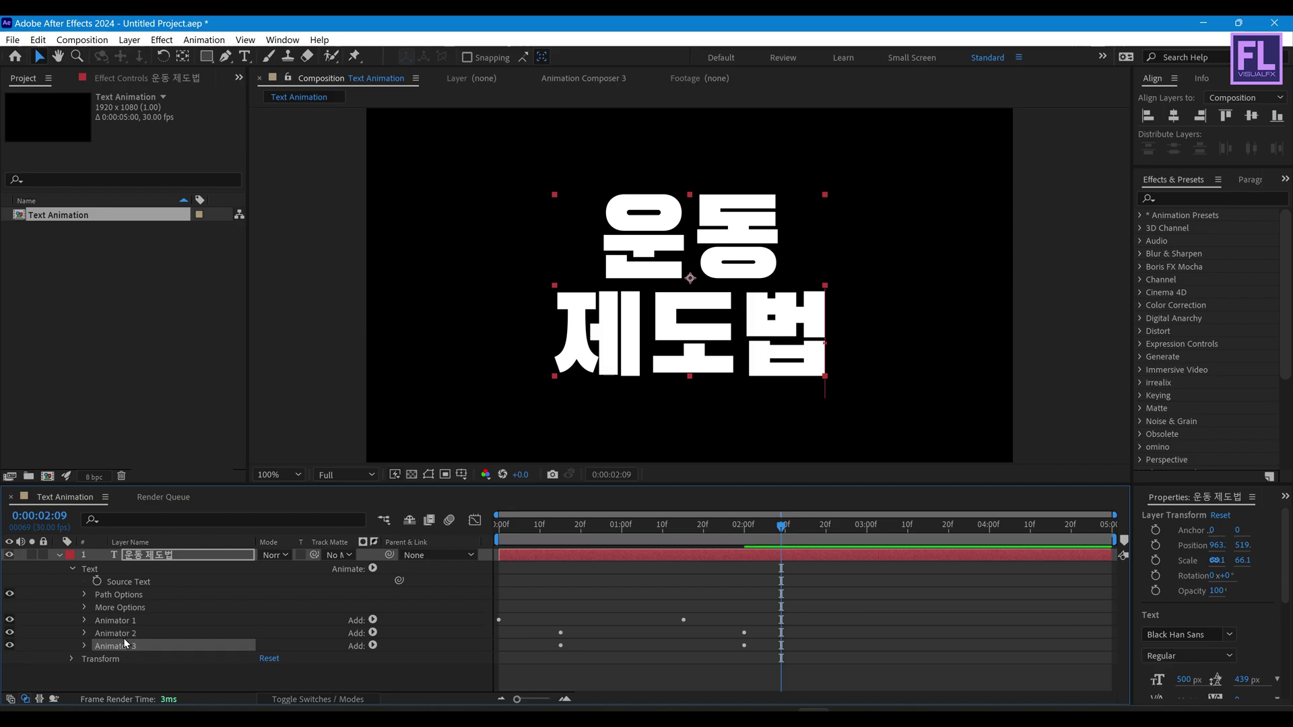
- Shift both Offset keyframes of Animator 3's range selector so the first one falls at 0:00:01:00
left_click(84, 646)
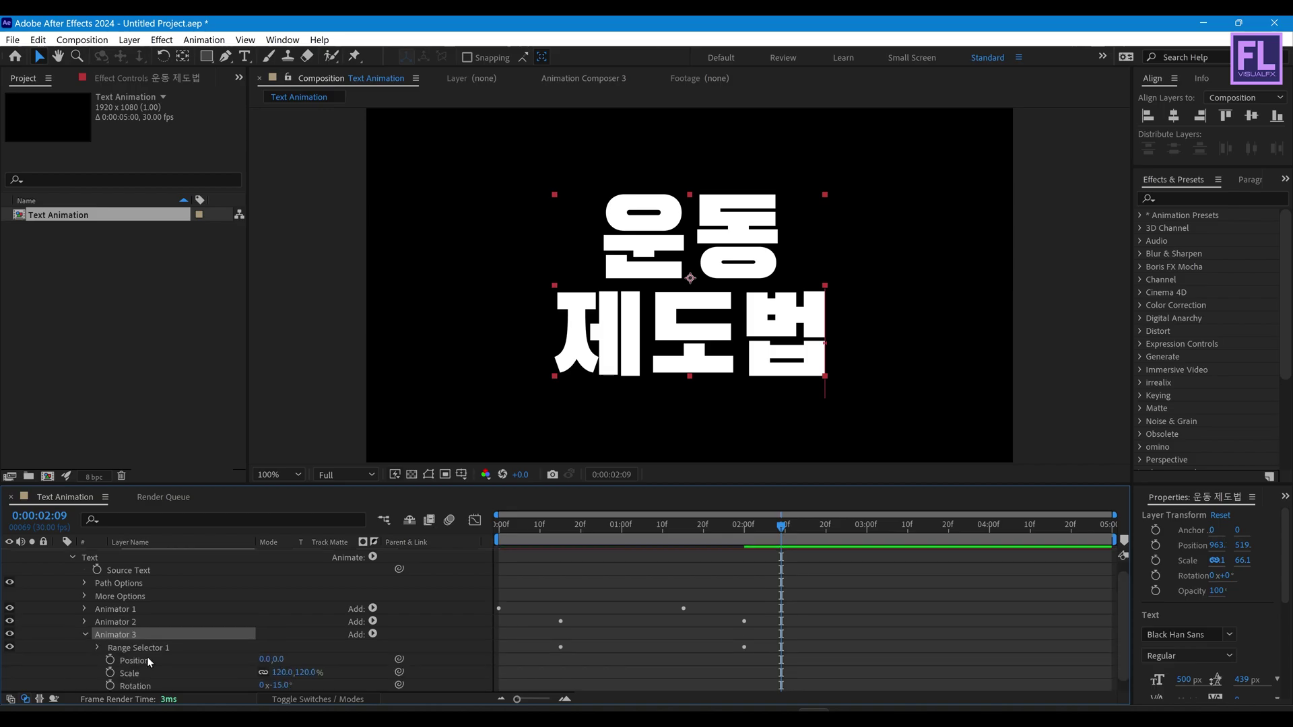
left_click(98, 648)
scroll(202, 646, "down", 3)
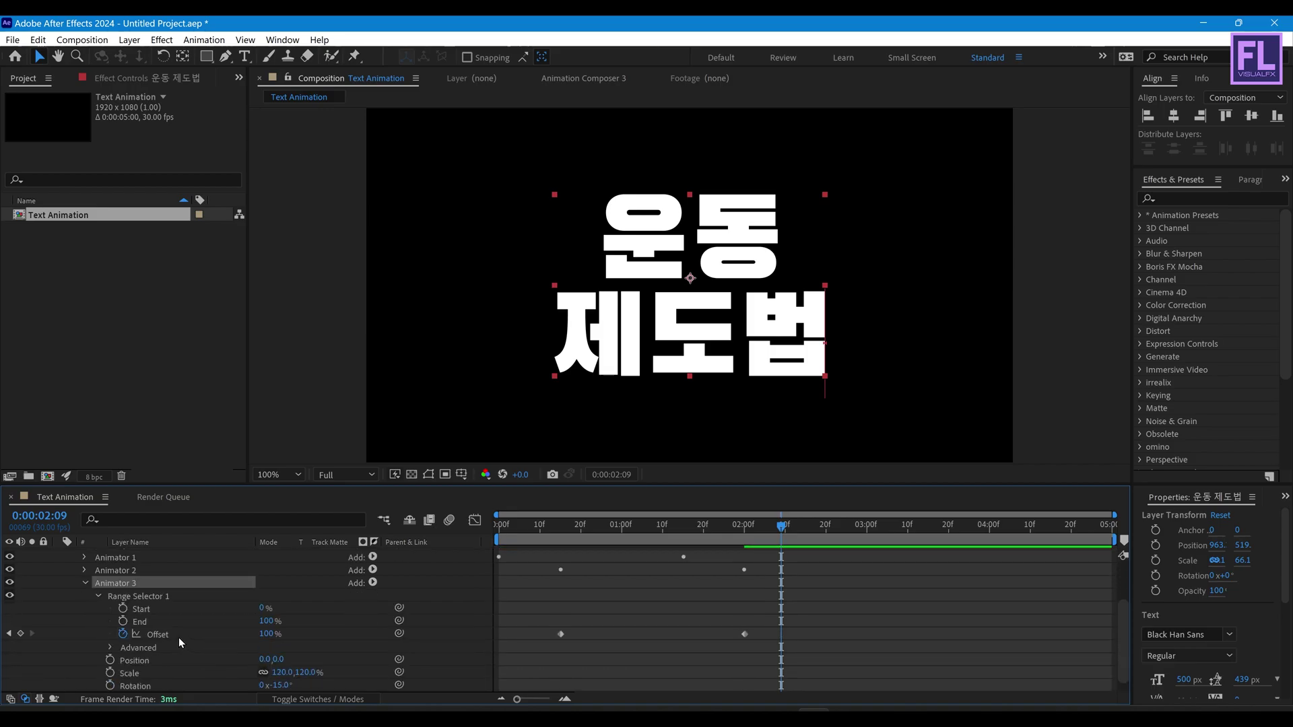
left_click(179, 634)
left_click_drag(758, 628, 621, 637)
- Set Ease High and Ease Low of Animator 3's range selector to 35%
scroll(183, 636, "down", 1)
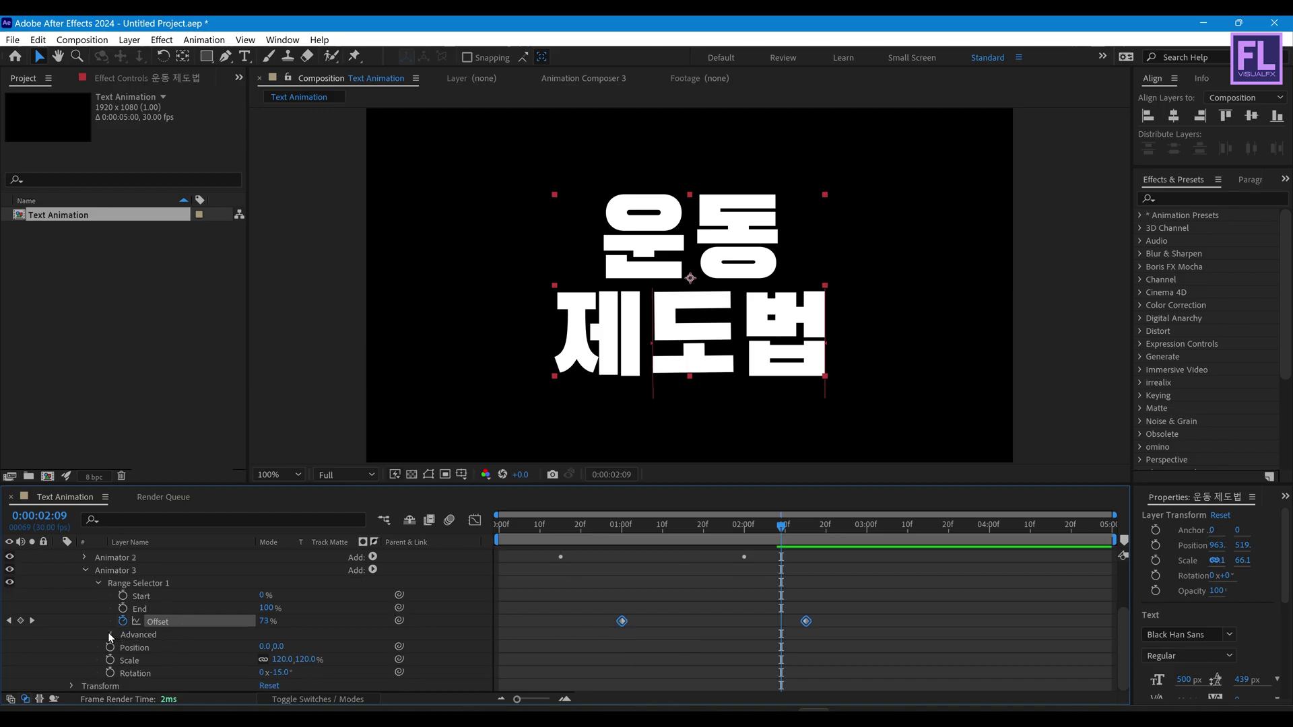
left_click(112, 634)
scroll(201, 627, "down", 4)
left_click(266, 608)
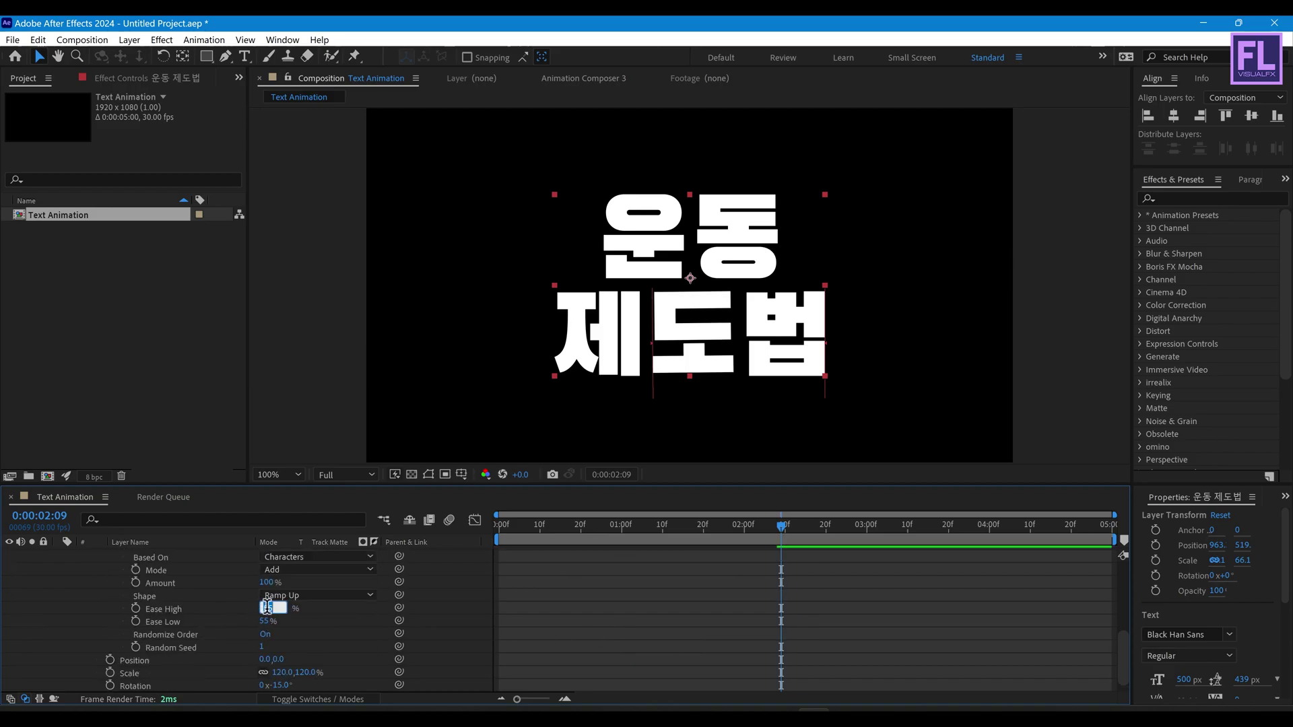
type("35")
key("Return")
left_click(266, 621)
type("34")
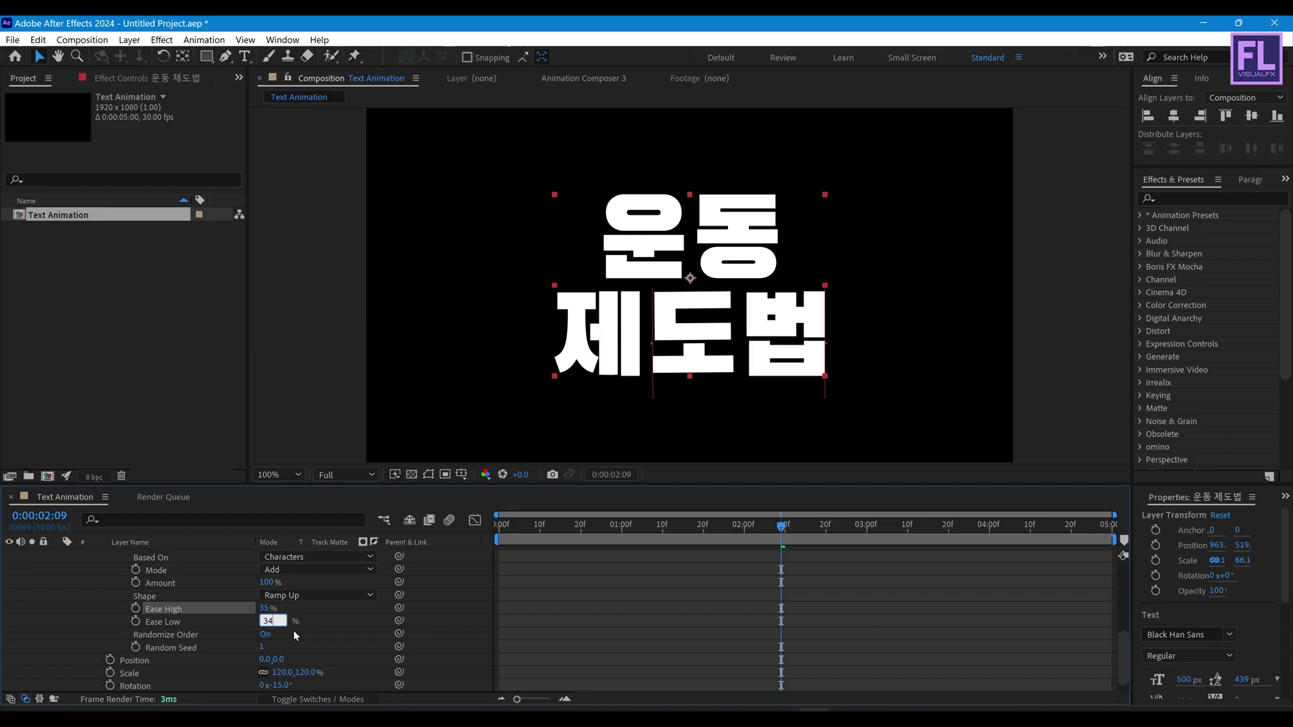
key("BackSpace")
type("5")
key("Return")
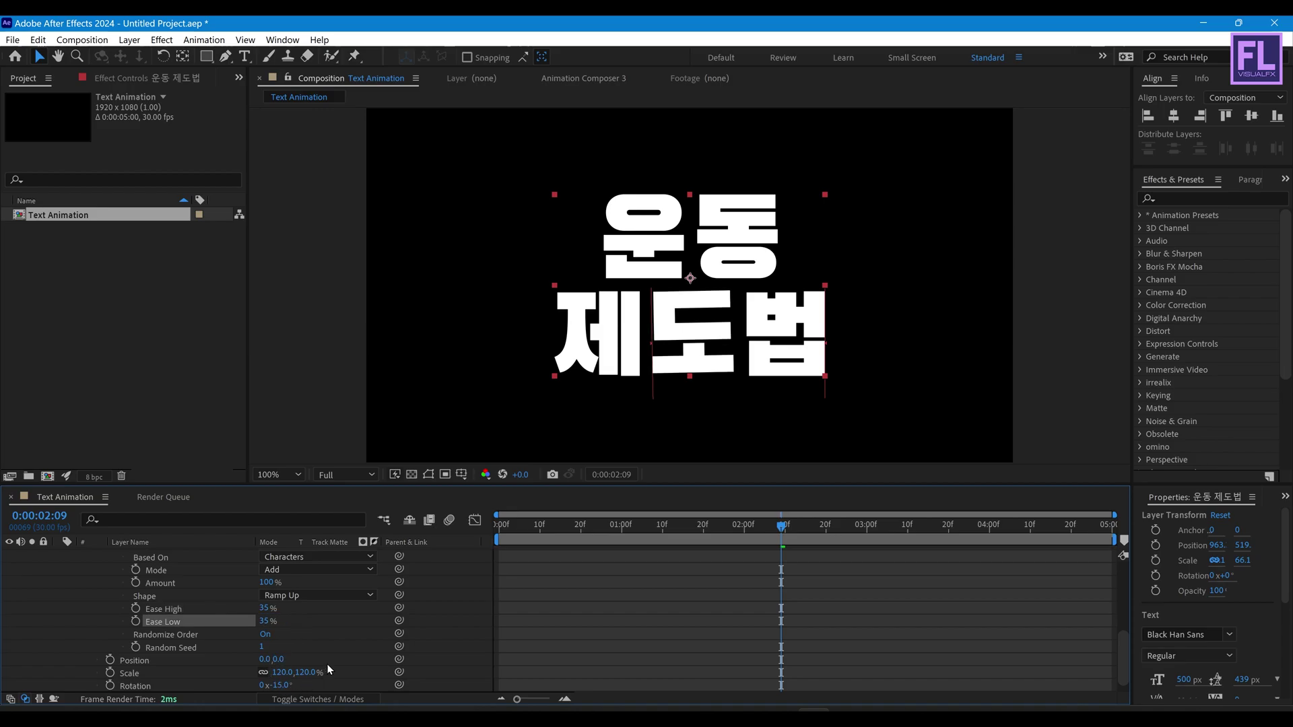
- Set Animator 3's Scale to 90% and its Rotation to 5°
scroll(328, 669, "down", 1)
left_click(283, 660)
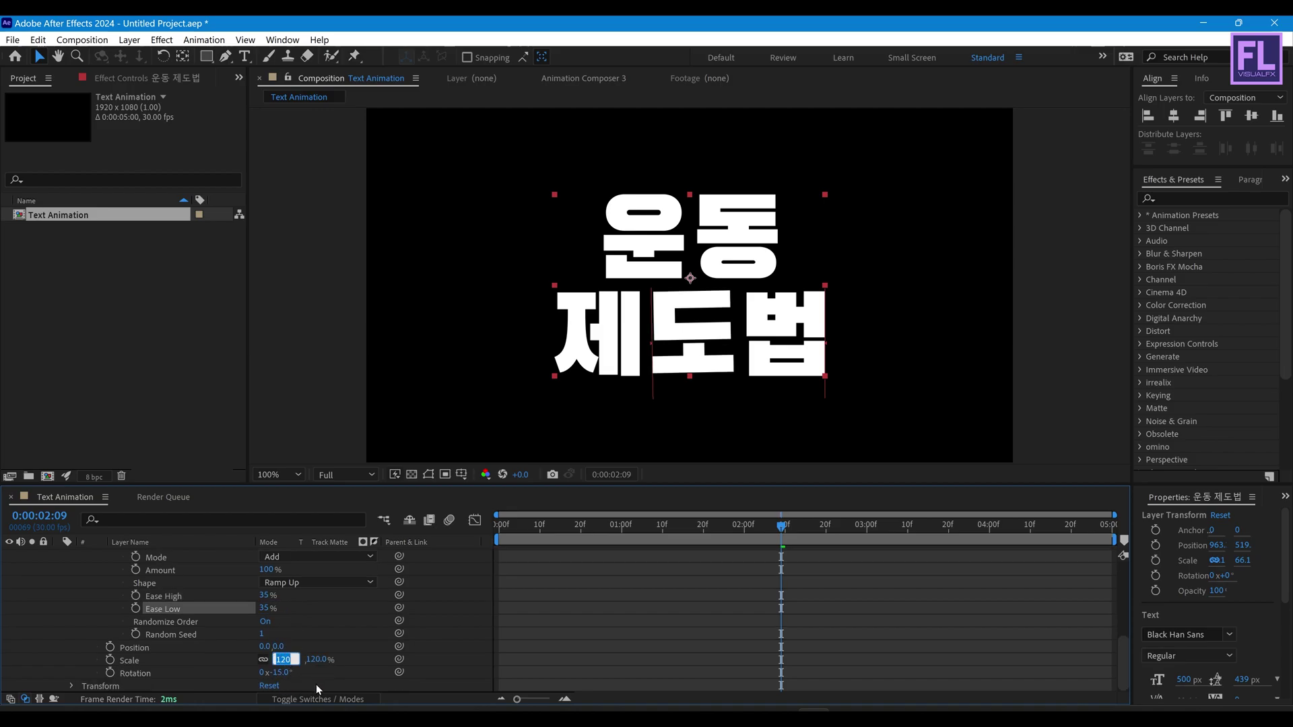
type("90")
key("Return")
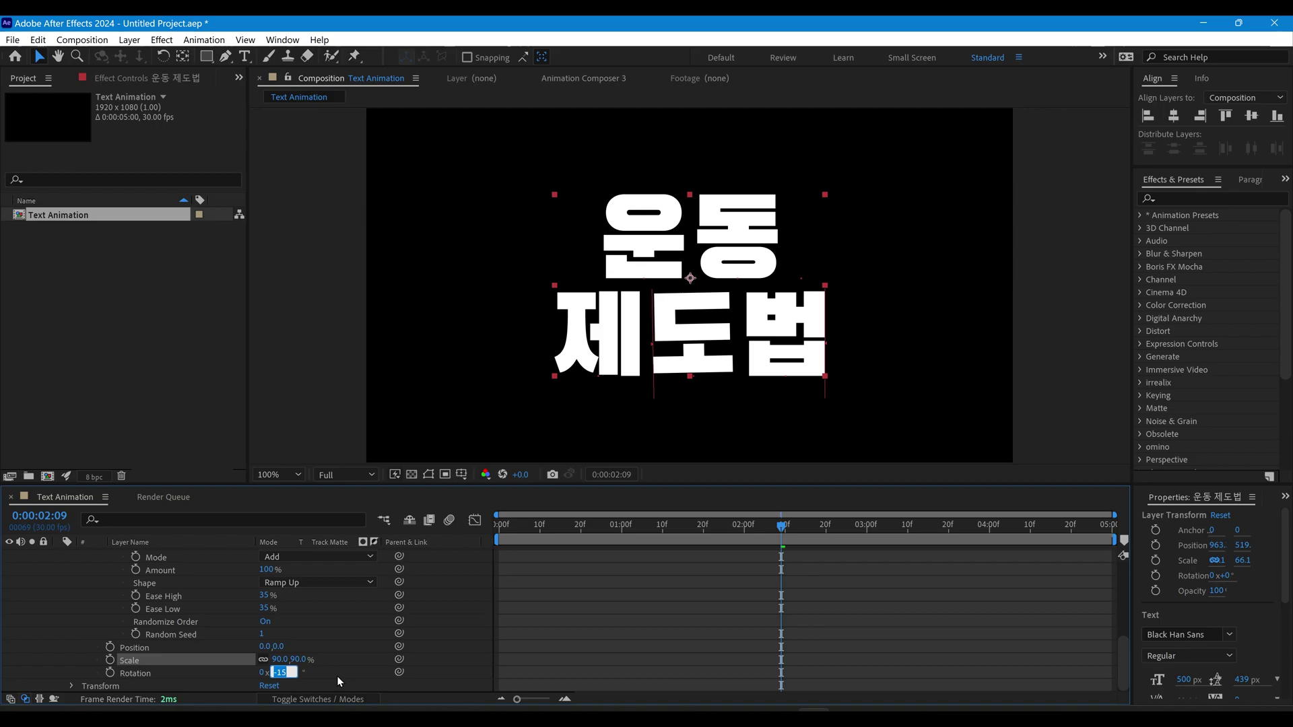
type("5")
key("Return")
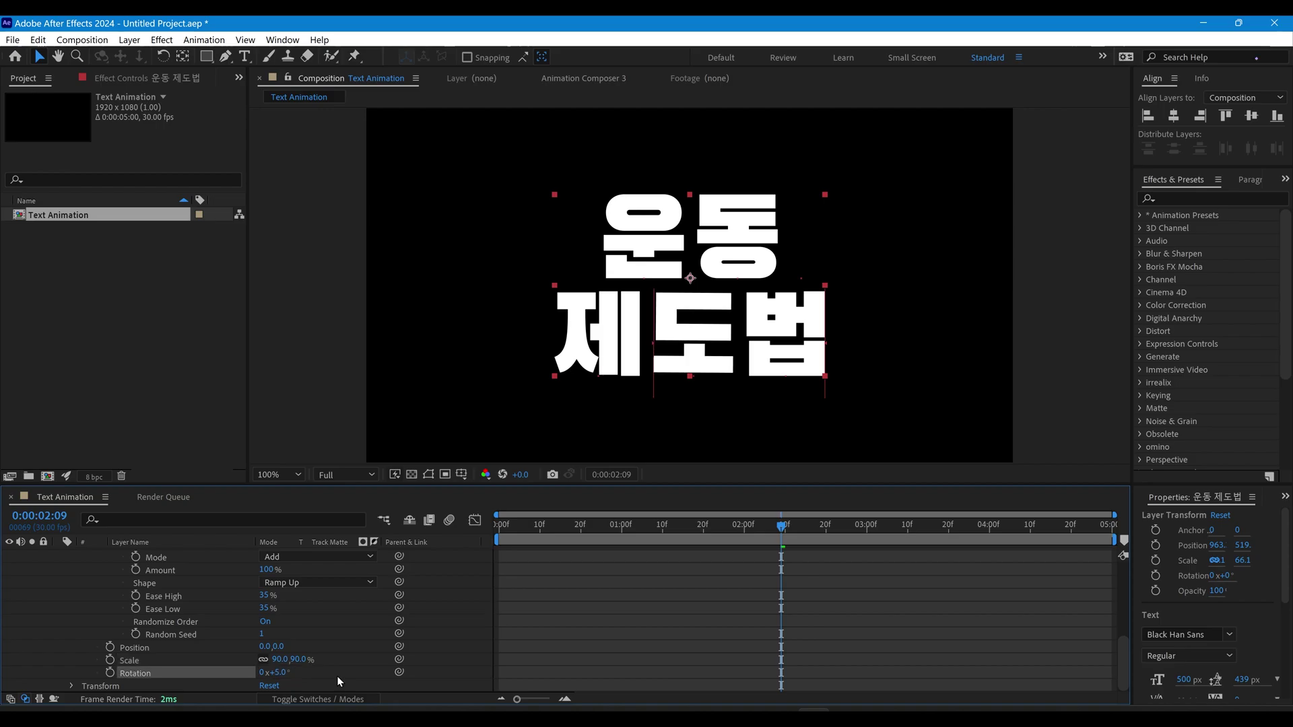
- Collapse Animator 3, preview the text animation from the start, and scrub to 0:00:02:18
left_click(116, 623)
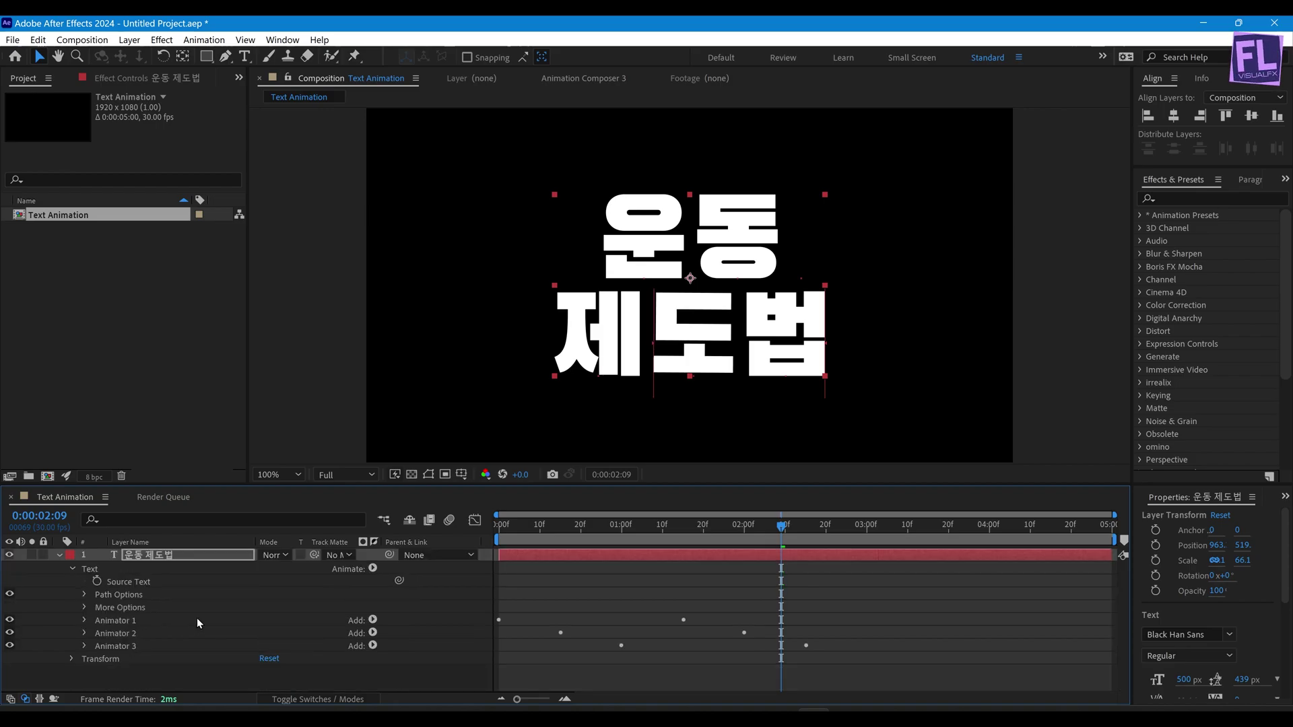
key("Home")
key("space")
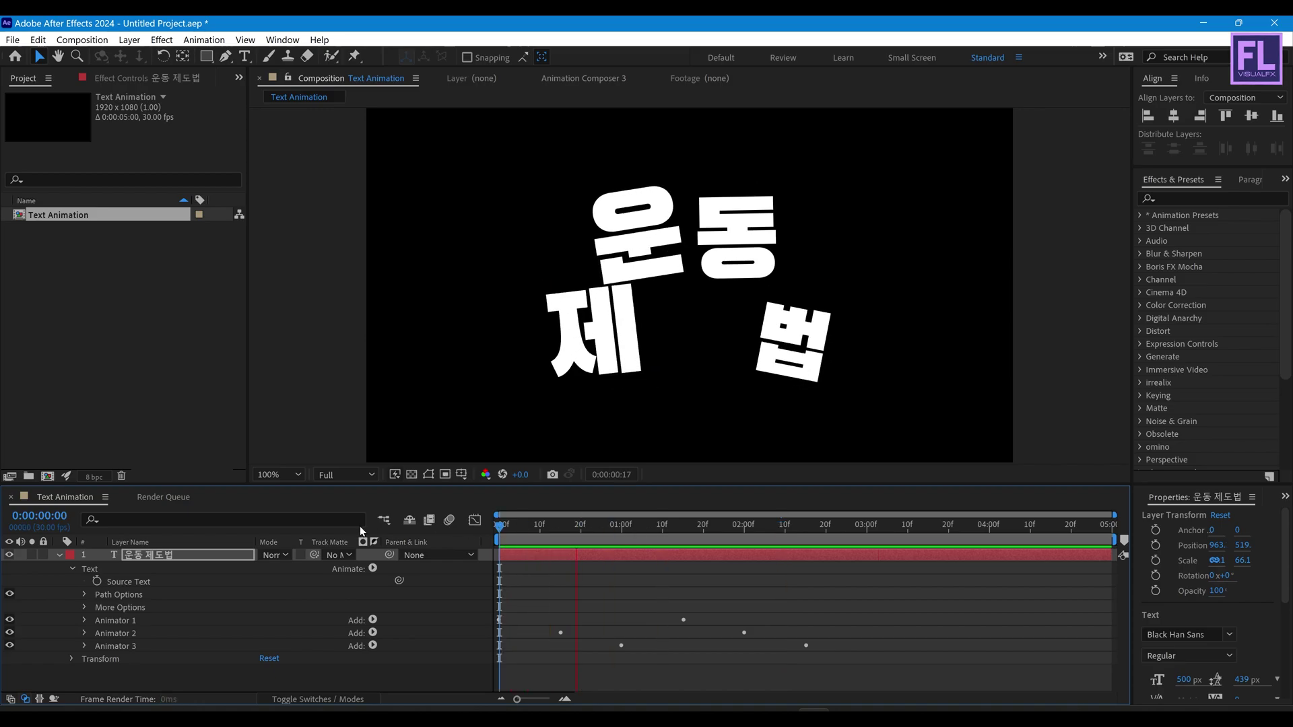
left_click_drag(745, 531, 818, 532)
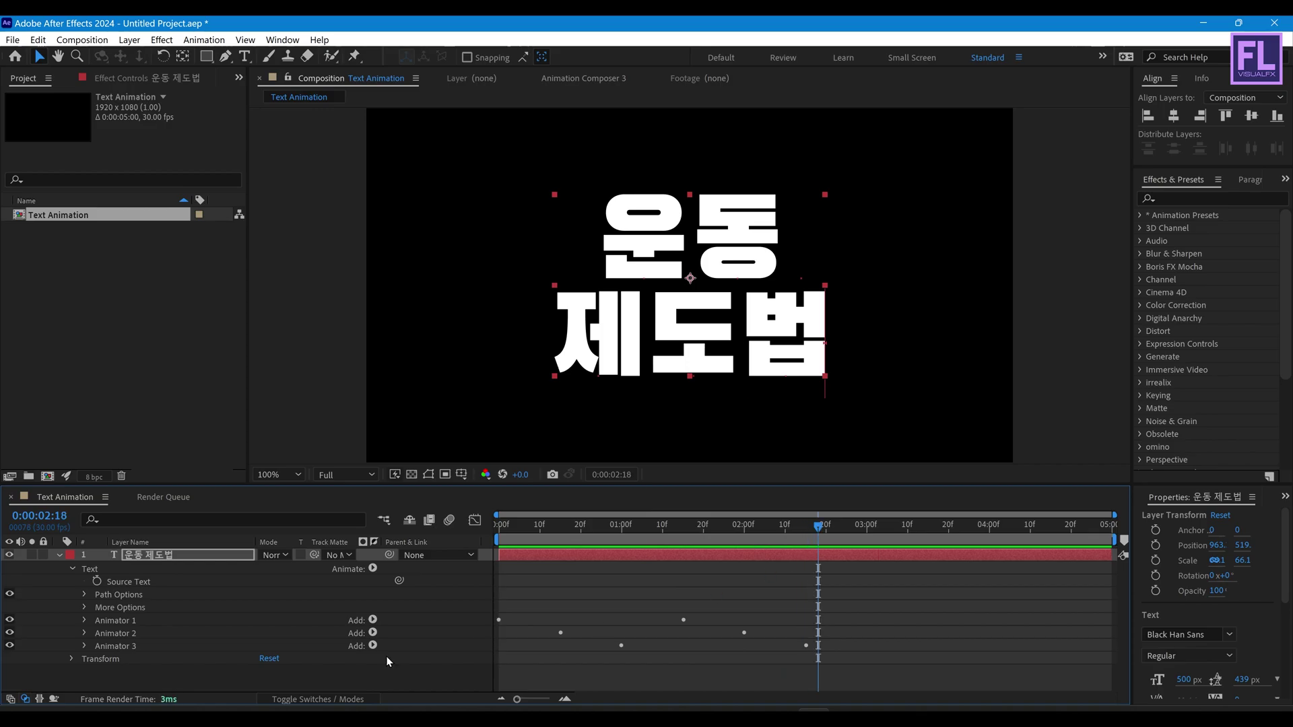
- Add a Wiggly selector to Animator 3
left_click(373, 646)
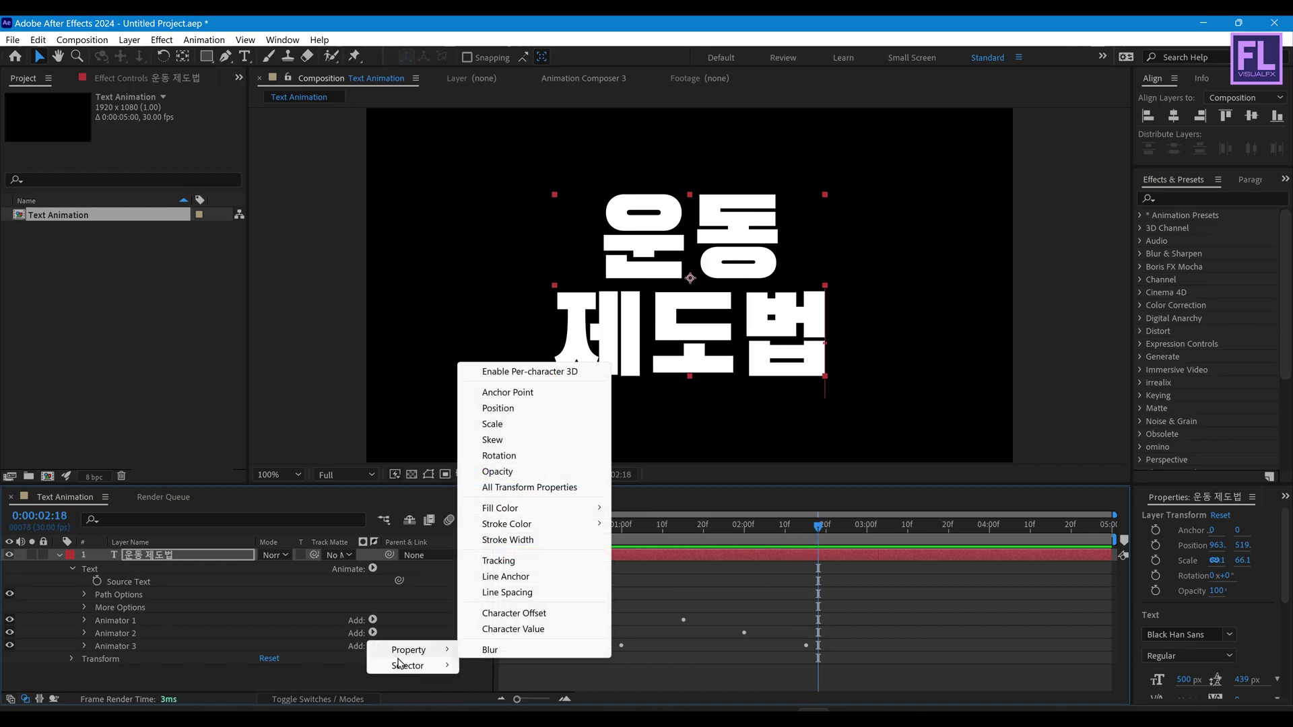
mouse_move(431, 665)
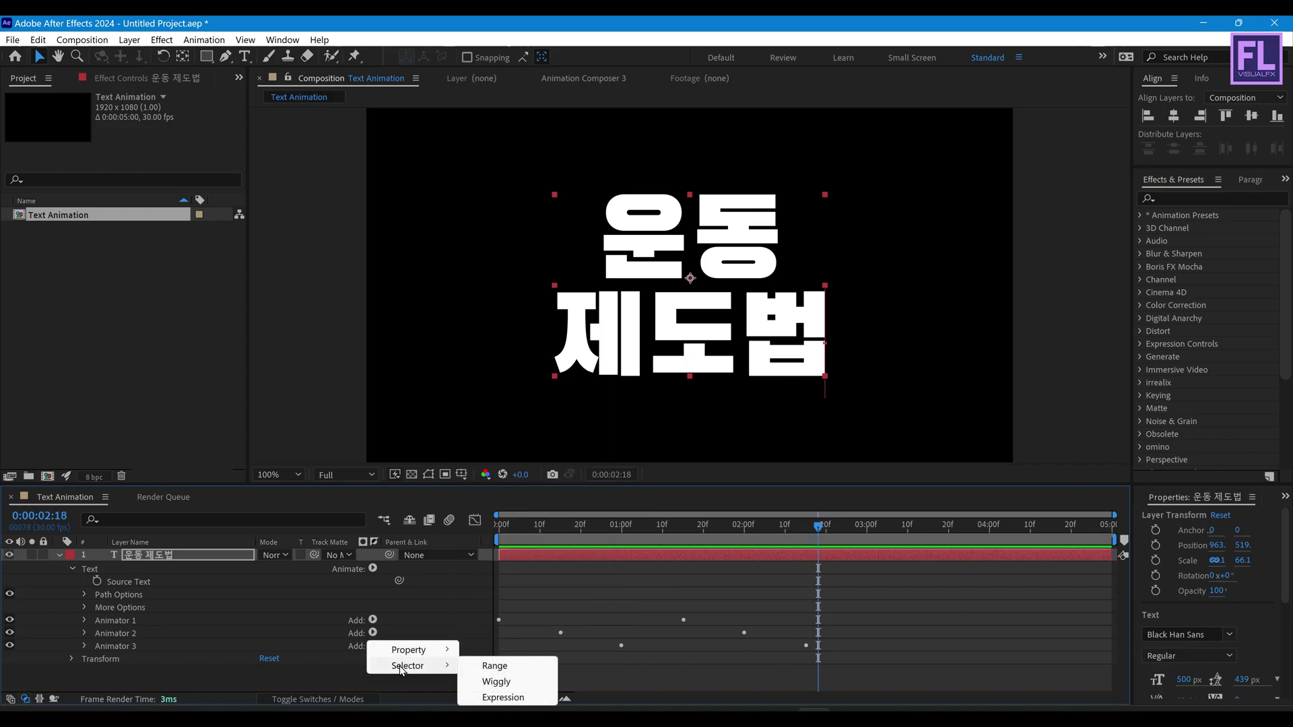
left_click(496, 682)
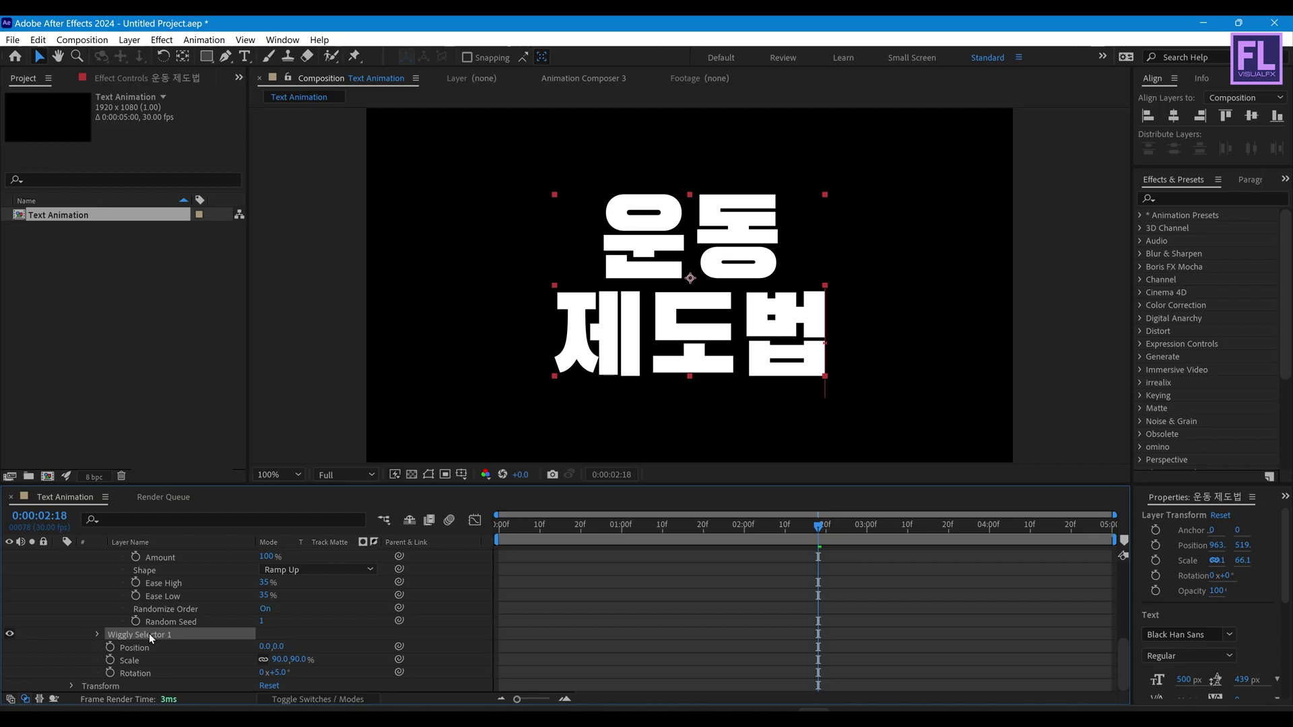
- Place the Wiggly selector in a separate animator of the text layer and expand its settings
scroll(152, 645, "up", 5)
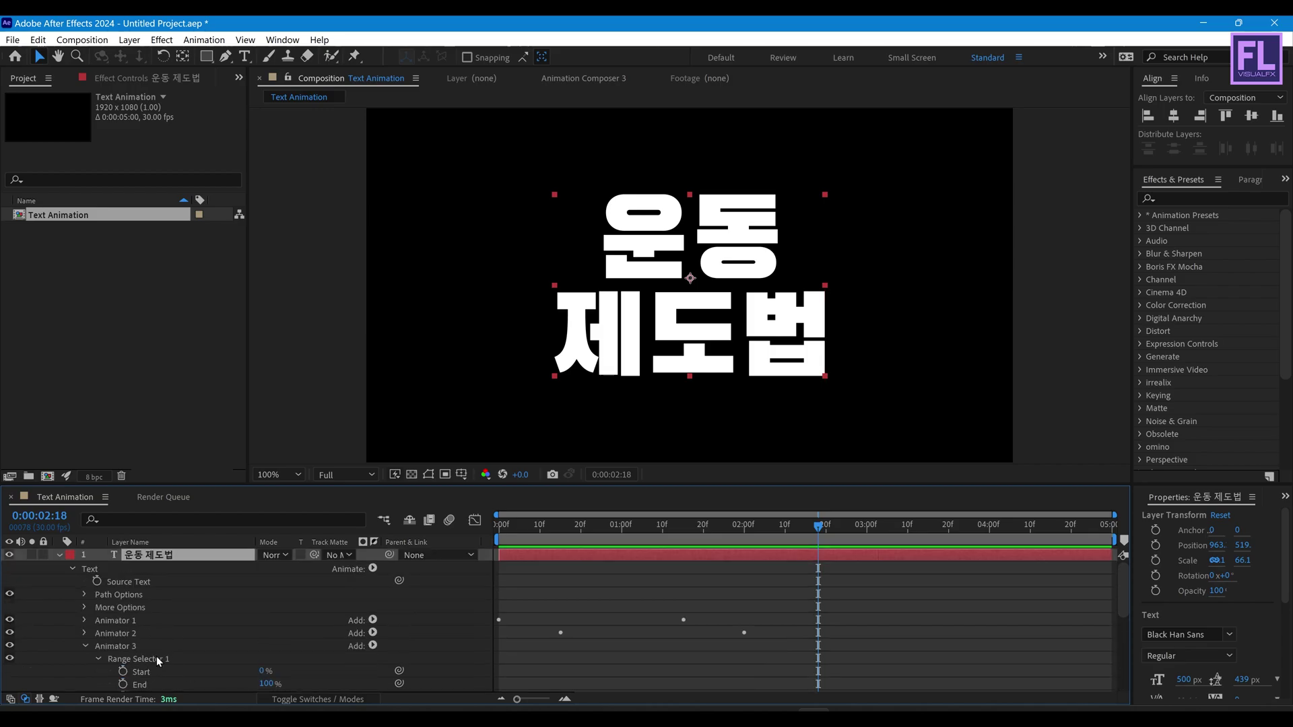
left_click(85, 647)
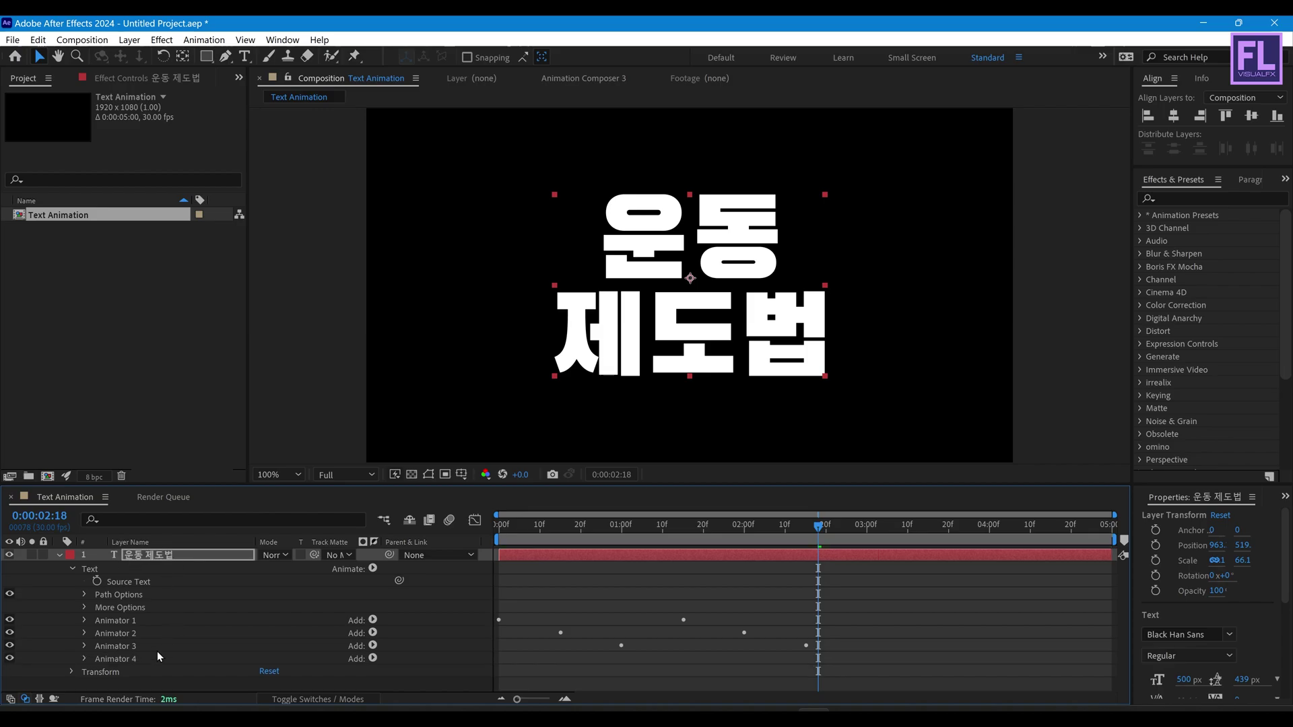
left_click(111, 657)
left_click(83, 659)
left_click(96, 673)
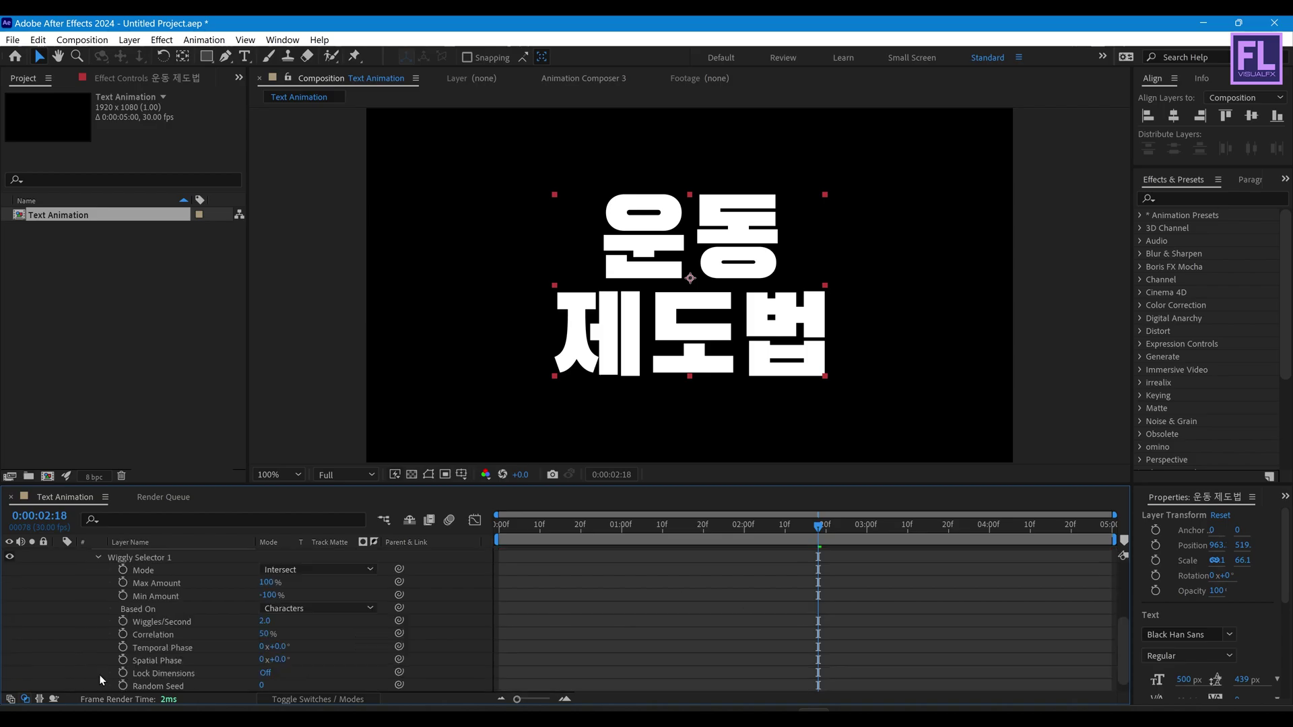
scroll(208, 650, "down", 1)
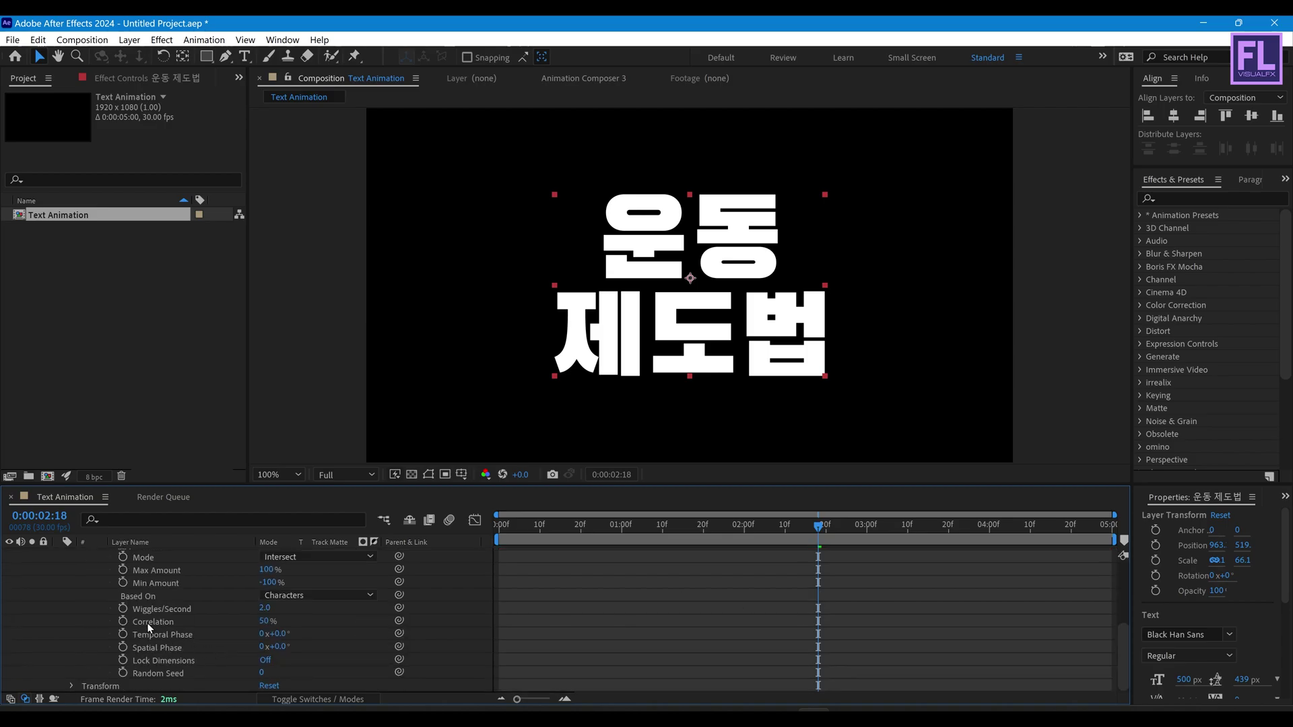
- Set the Wiggly selector's Wiggles/Second to 1 and its Correlation to 15%
left_click(267, 609)
type("1")
left_click(331, 625)
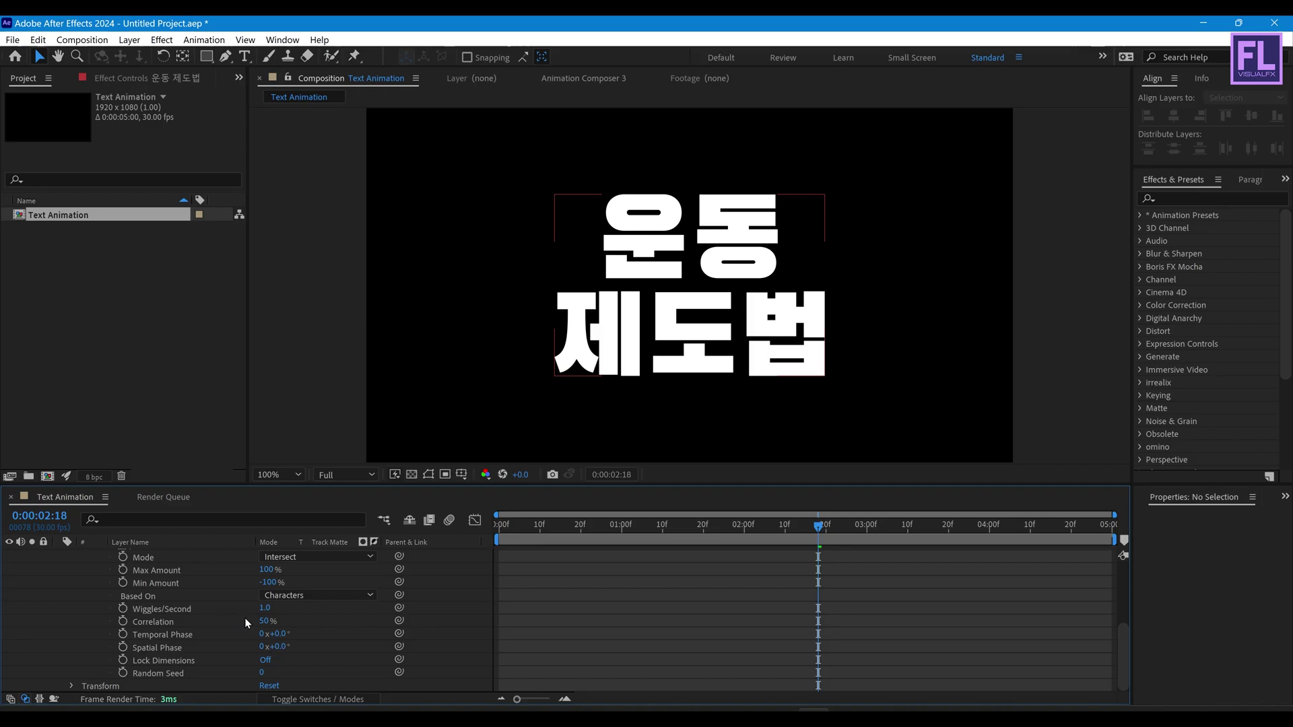
left_click(265, 621)
type("1")
key("Return")
- Add Position and Rotation properties to Animator 4
scroll(361, 633, "up", 3)
left_click(372, 609)
mouse_move(409, 614)
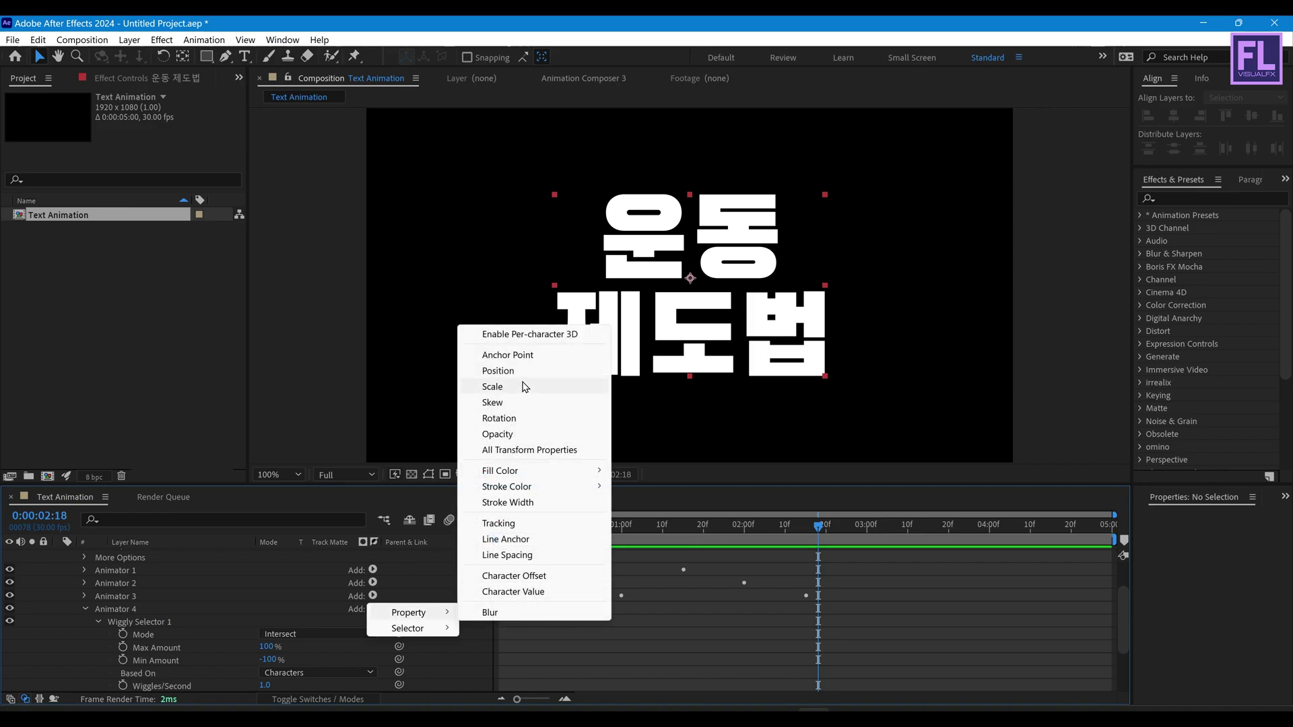
left_click(523, 371)
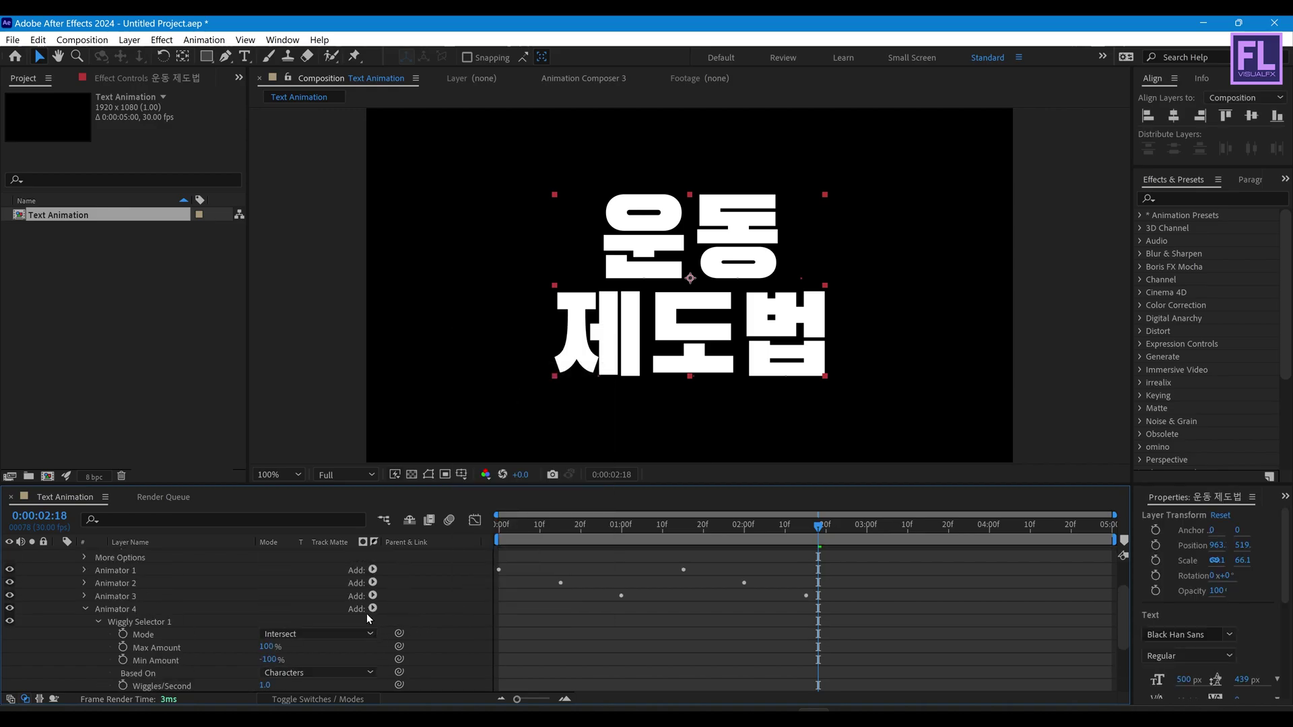
left_click(372, 609)
mouse_move(411, 612)
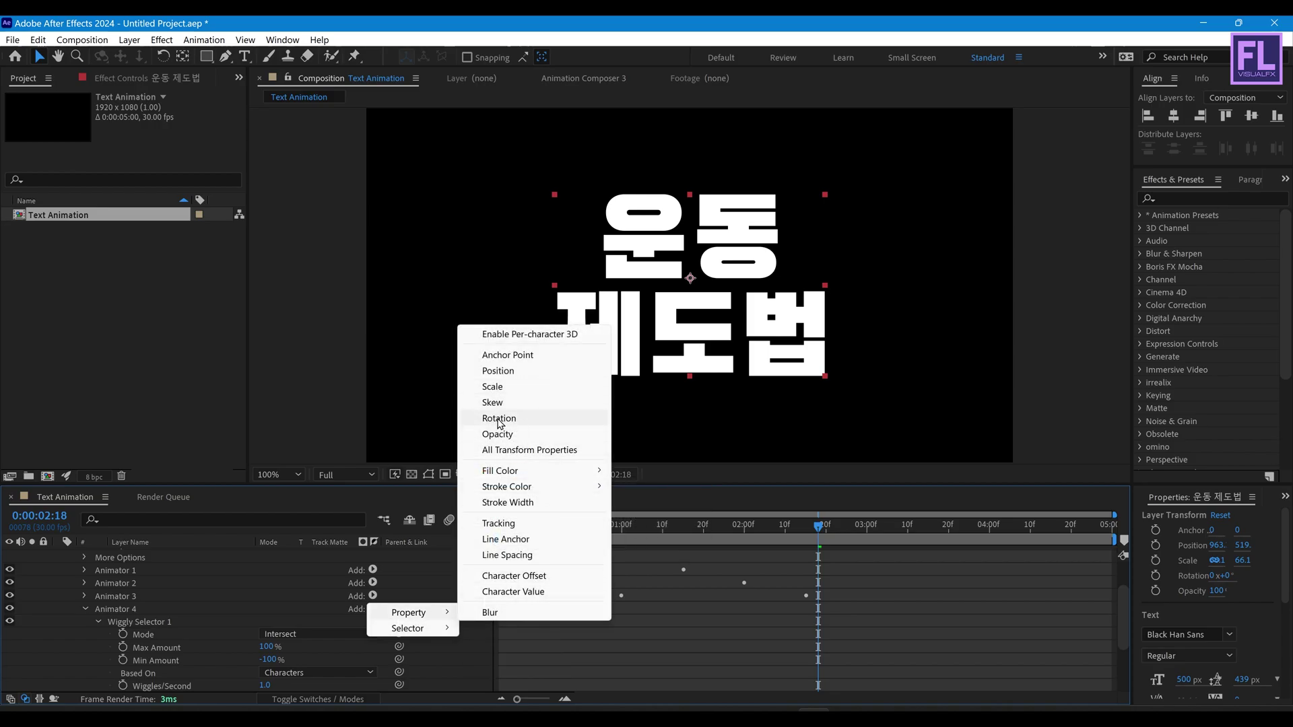
left_click(499, 421)
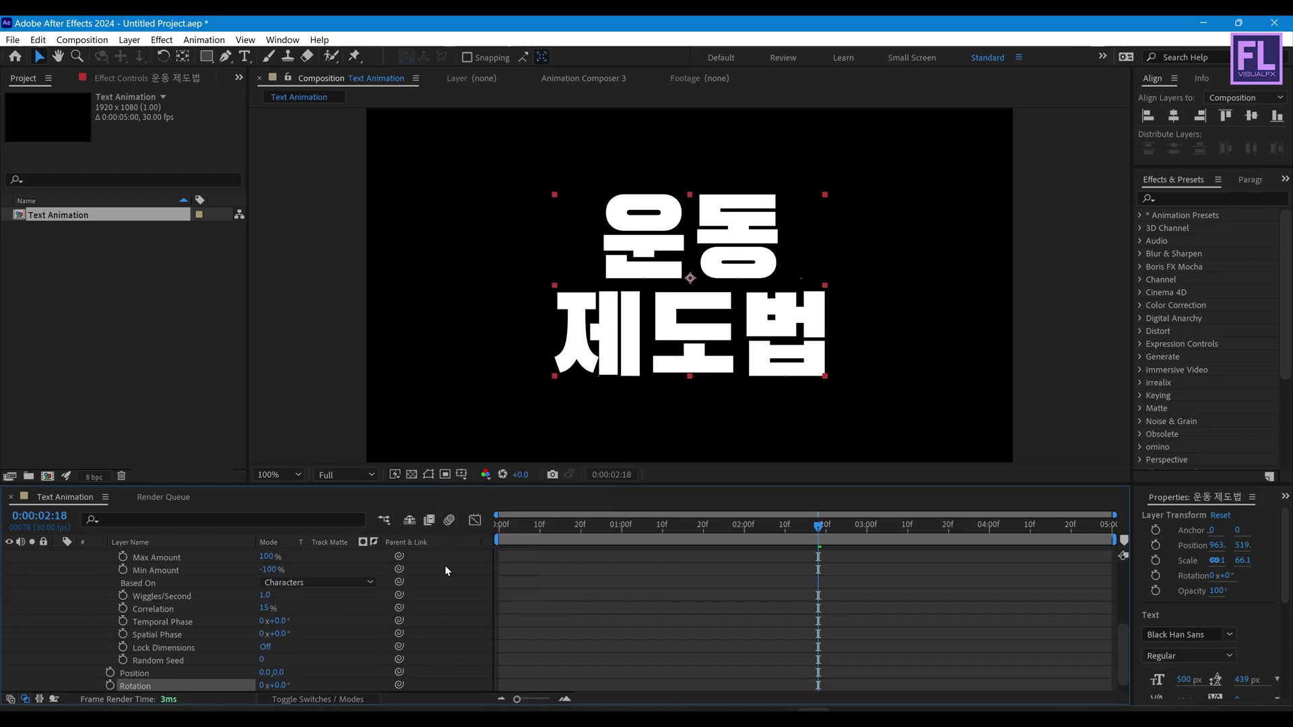
- Set Animator 4's Position to 0, 10 and its Rotation to 5°
left_click(277, 659)
type("1")
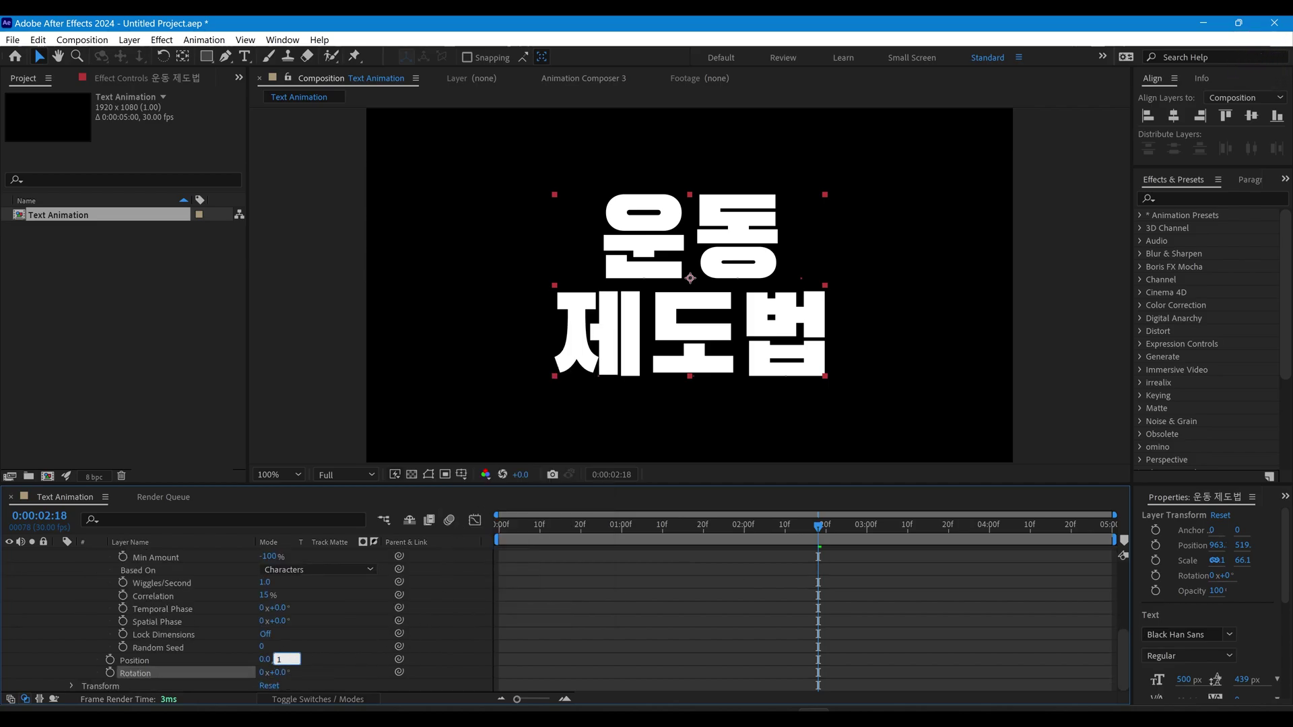
type("0")
key("Return")
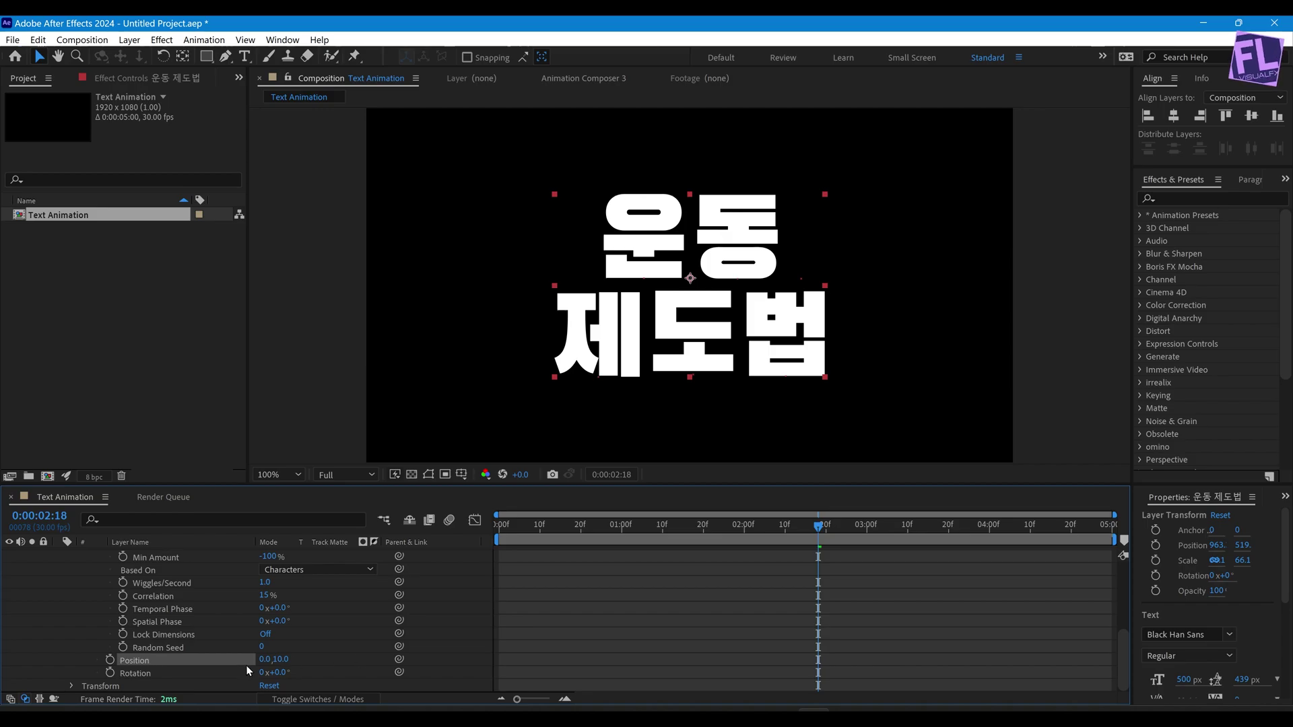
left_click(286, 672)
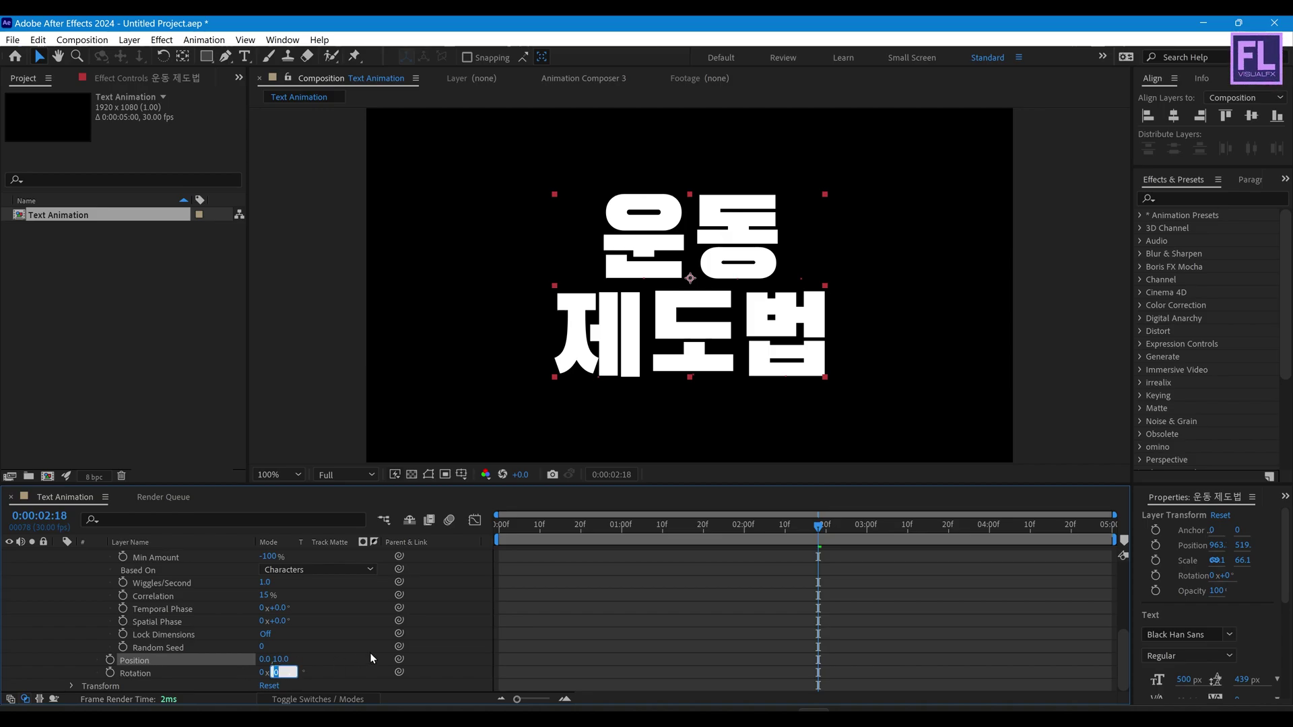
type("5")
left_click(365, 648)
- Collapse Animator 4 and the text layer, and preview the wiggling text animation from the start
scroll(365, 648, "up", 3)
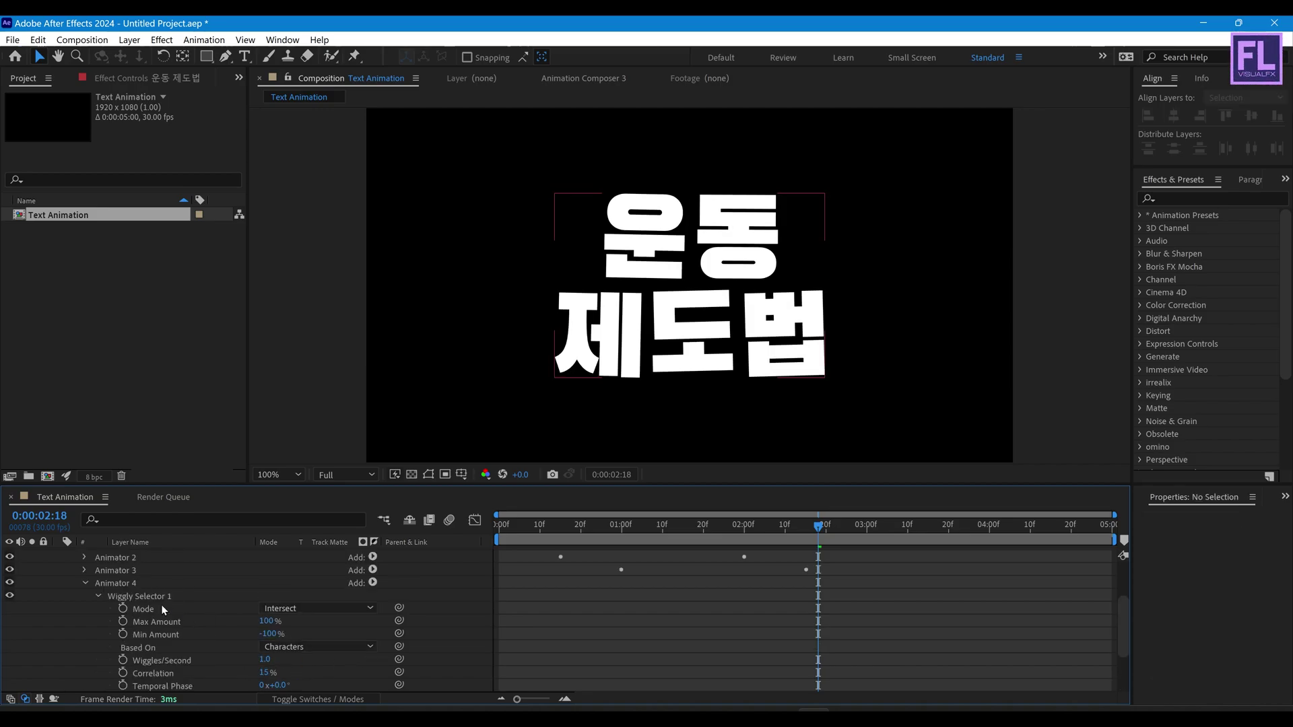
left_click(85, 583)
left_click(59, 555)
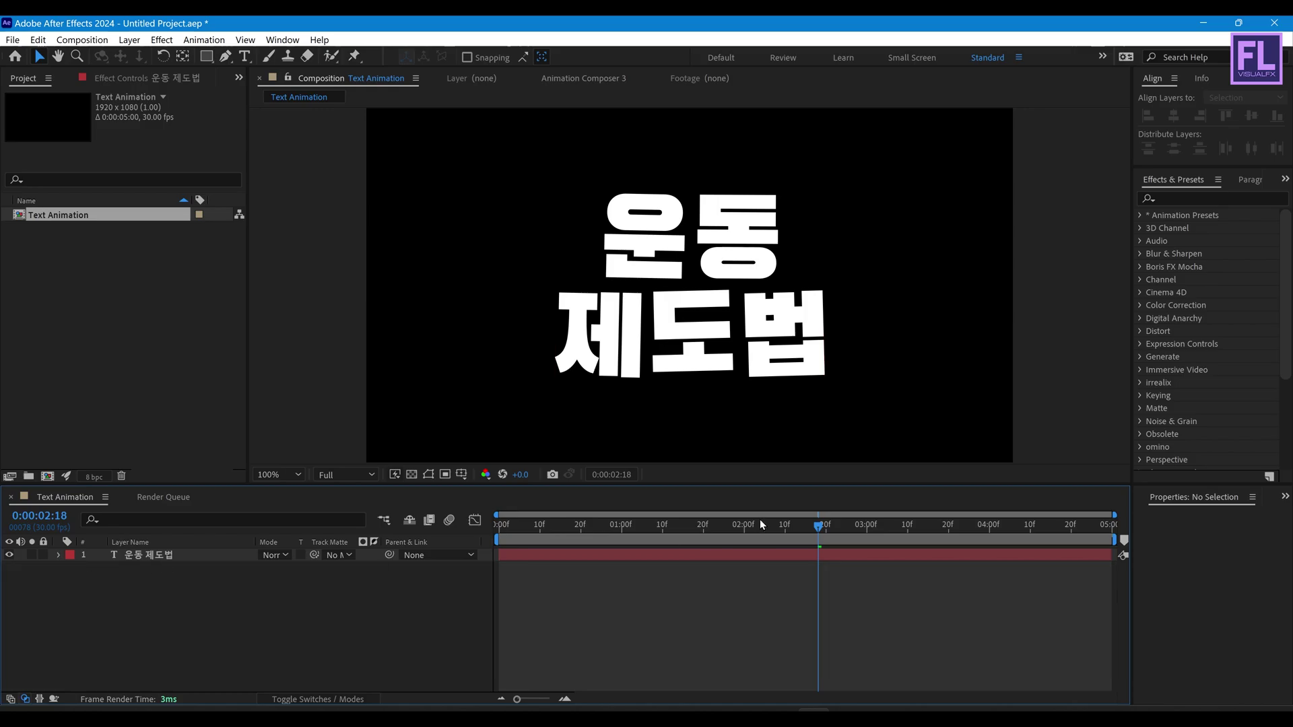
left_click_drag(567, 535, 499, 548)
key("space")
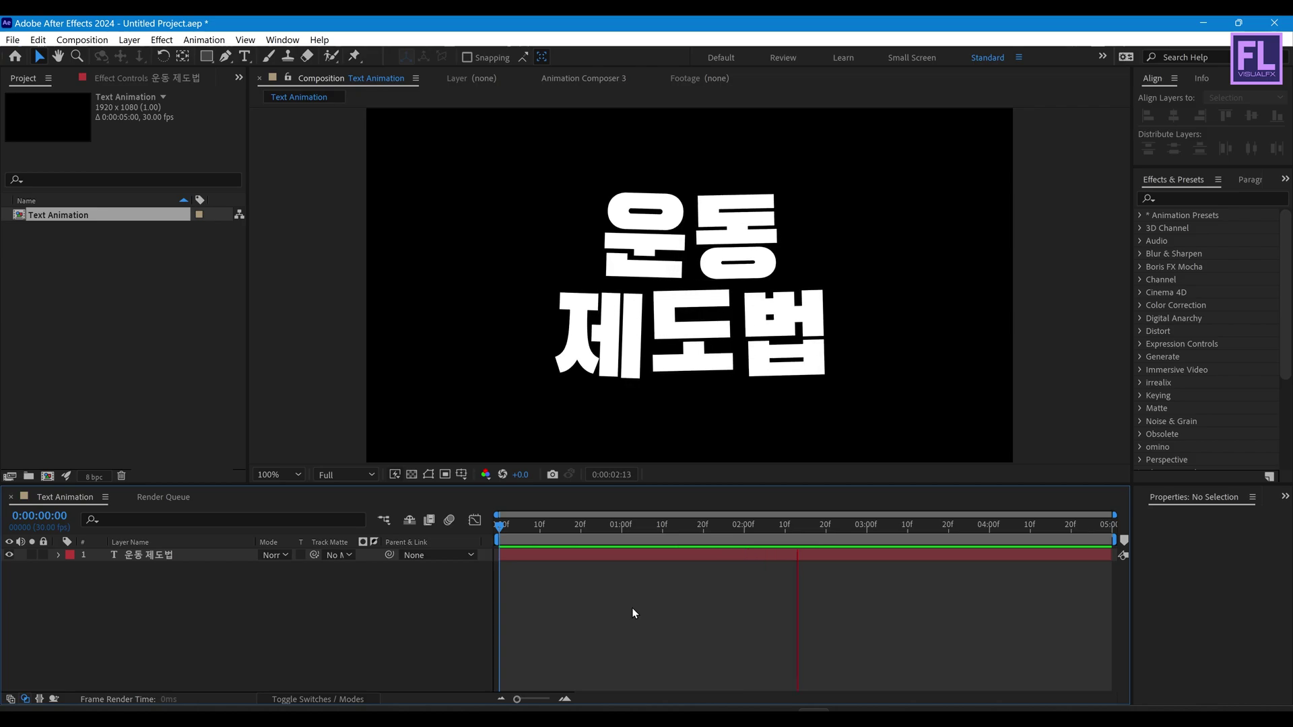
- Go to 0:00:04:09 and pre-compose the text layer into a new composition named Text
left_click_drag(868, 529, 1028, 534)
left_click(168, 557)
right_click(164, 555)
left_click(217, 460)
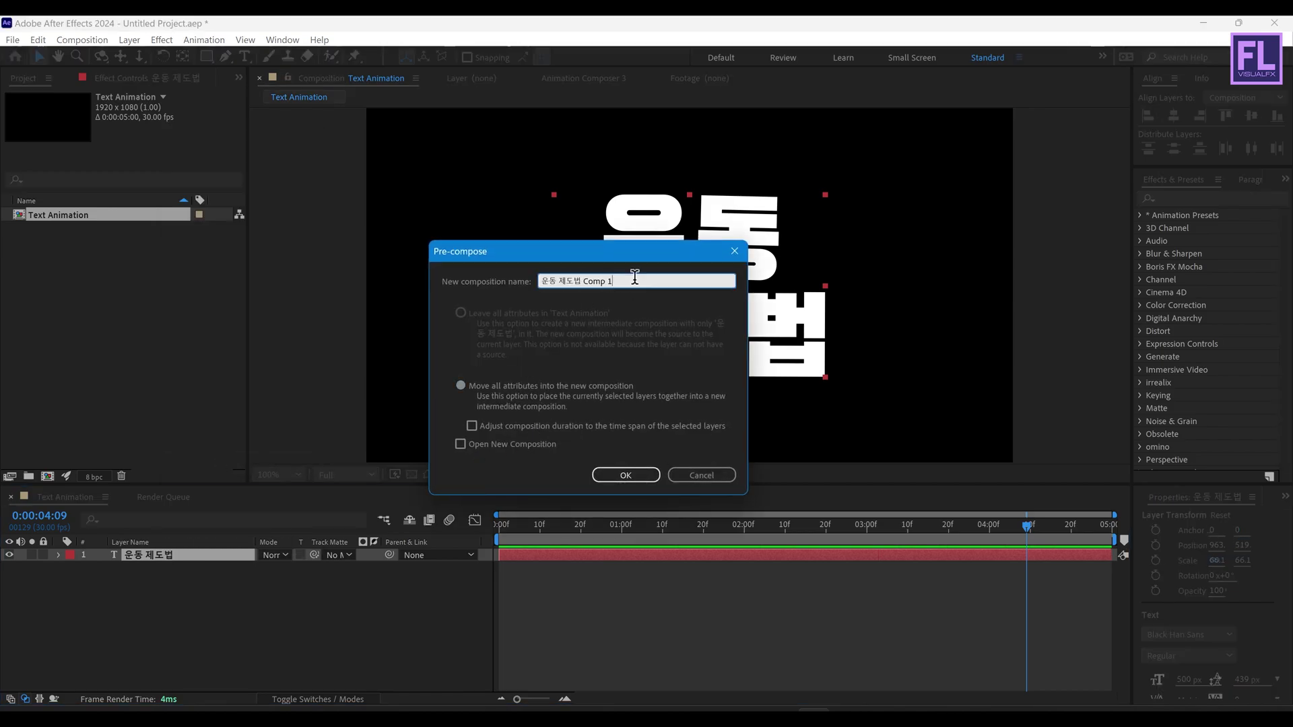
type("Text")
left_click(636, 480)
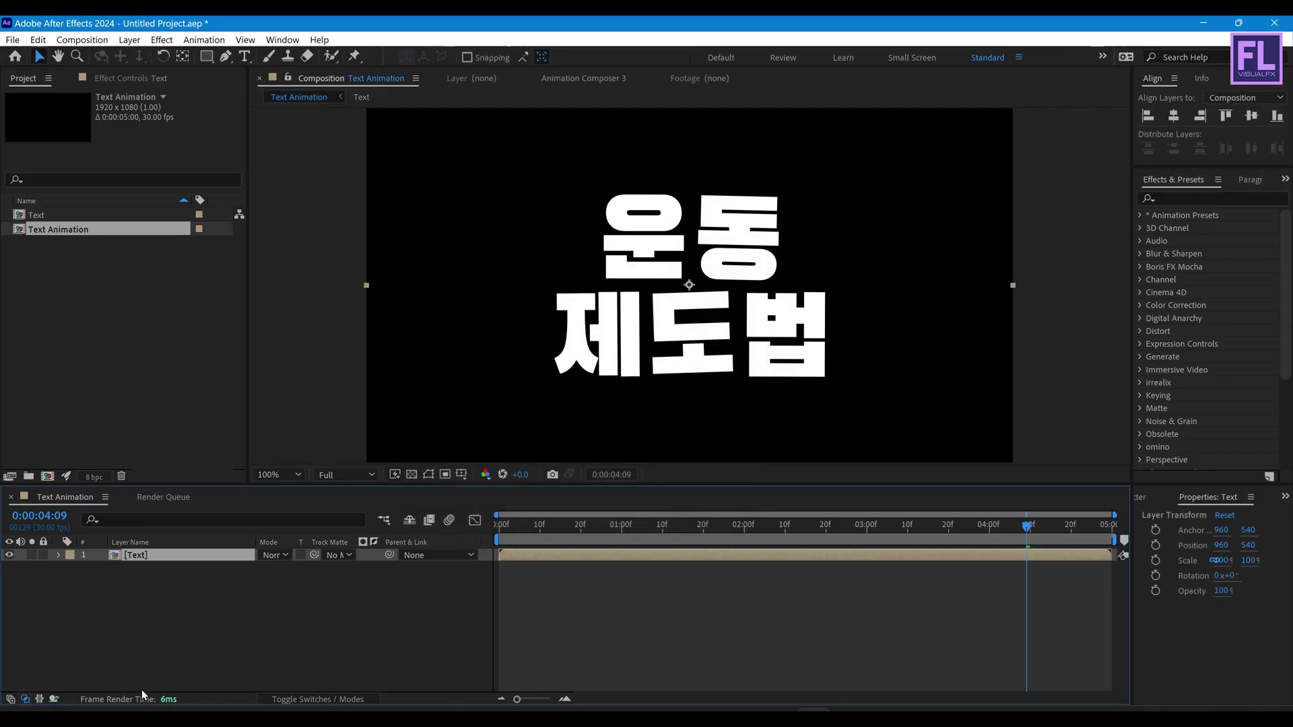
left_click(325, 629)
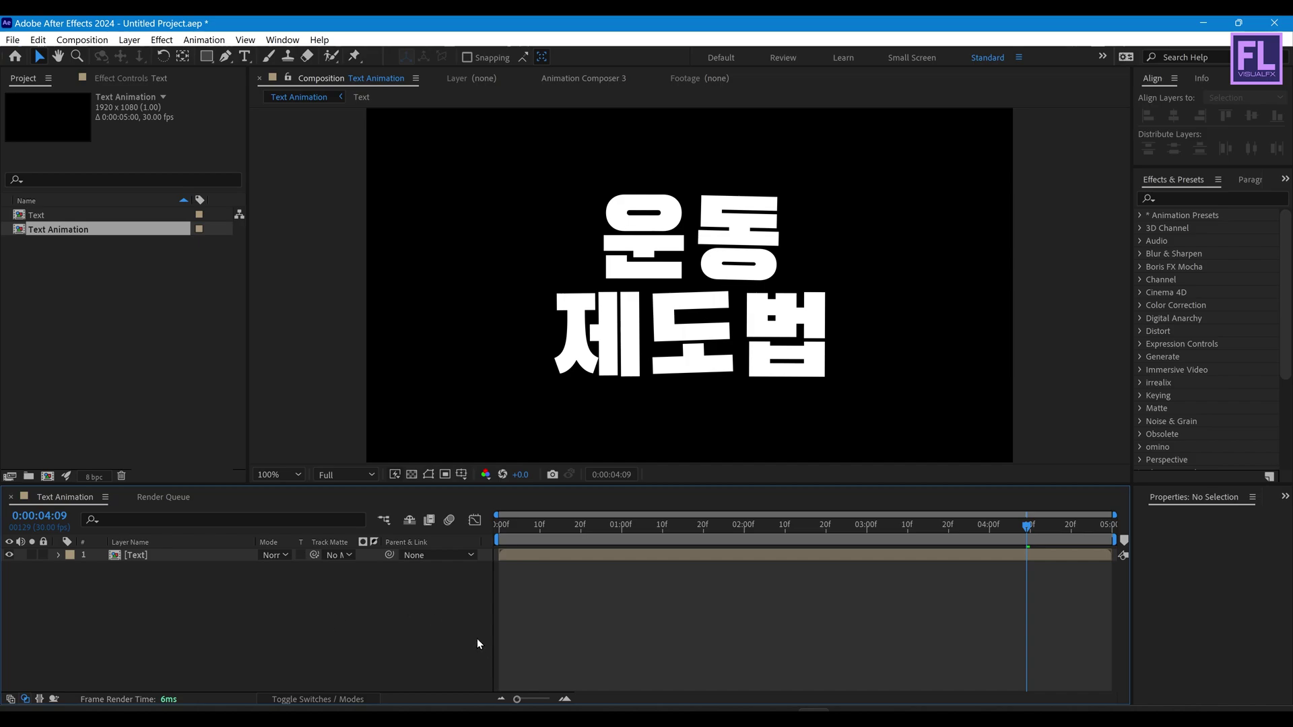
- Import the Shape, Shine, Texture and Texturelabs_Grunge_189M files from the Project_file folder into the project
left_click(486, 692)
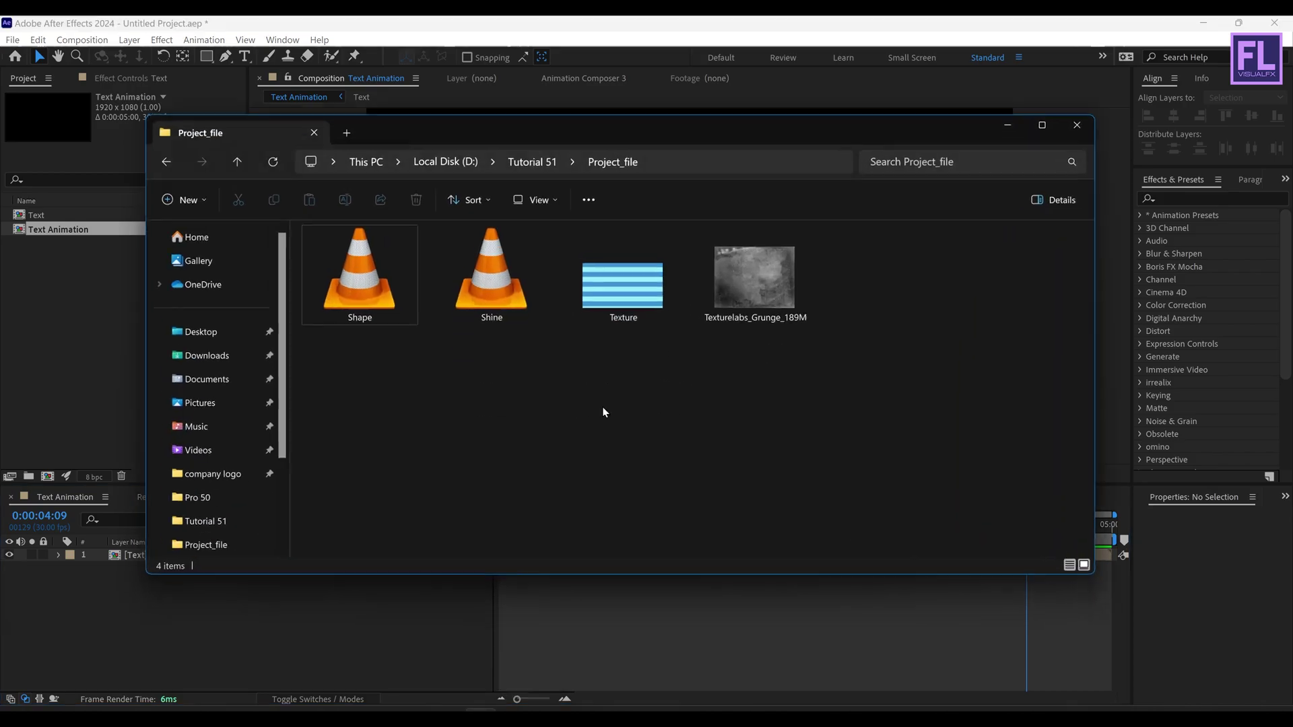
left_click_drag(852, 361, 316, 216)
left_click_drag(365, 283, 61, 249)
left_click(112, 372)
- Place Texture.jpg above the Text layer and pre-compose it as Texture, moving all attributes into the new composition
left_click(55, 275)
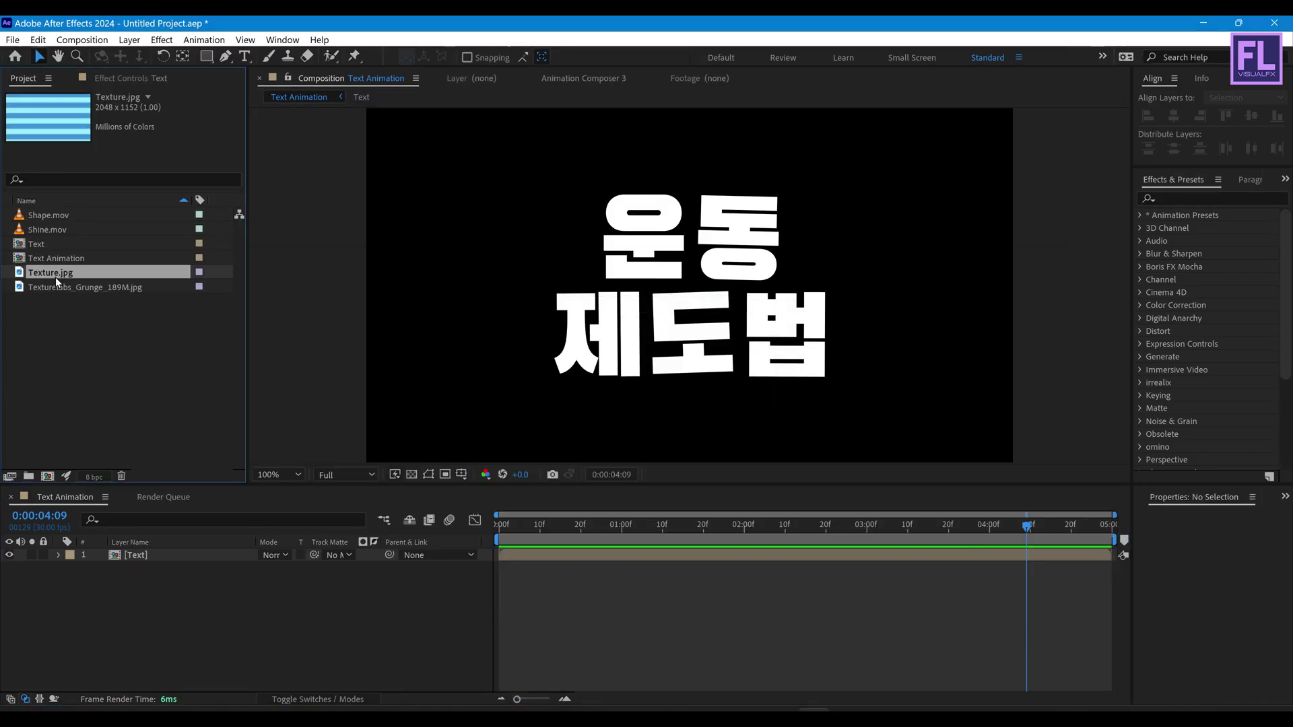
left_click_drag(51, 273, 180, 550)
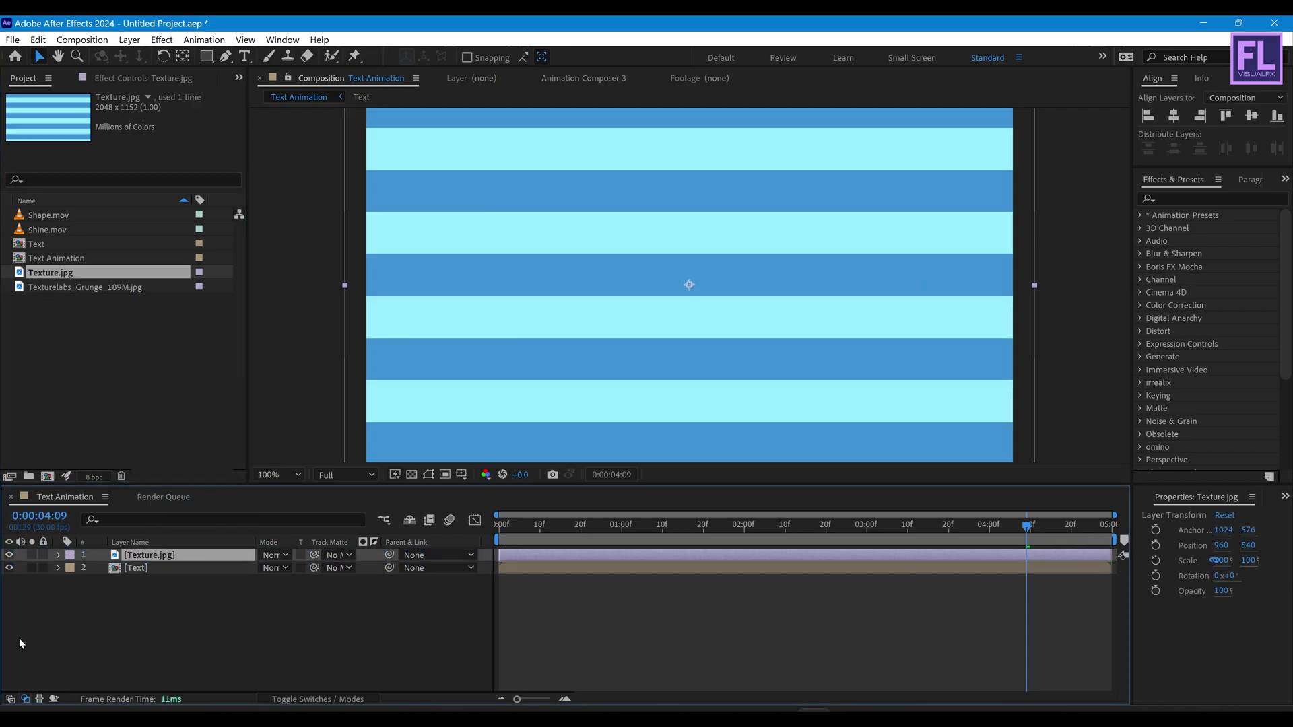
right_click(185, 556)
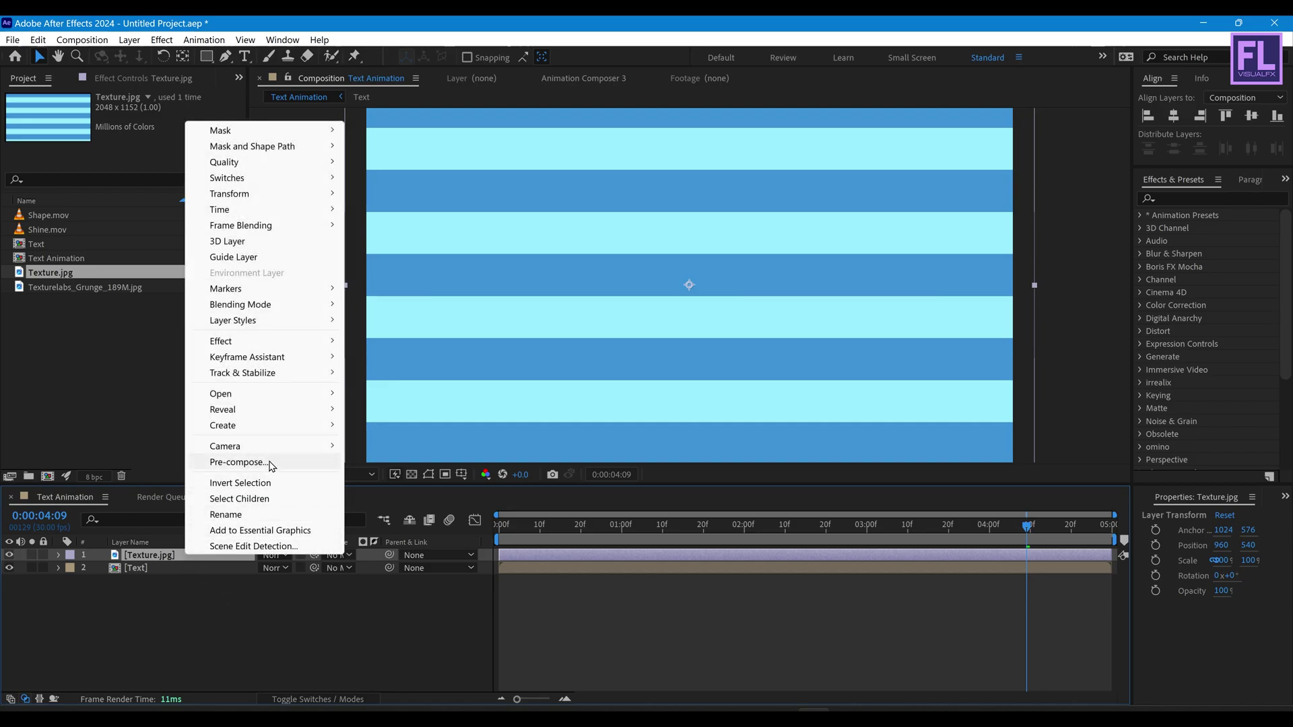
left_click(239, 462)
left_click(460, 386)
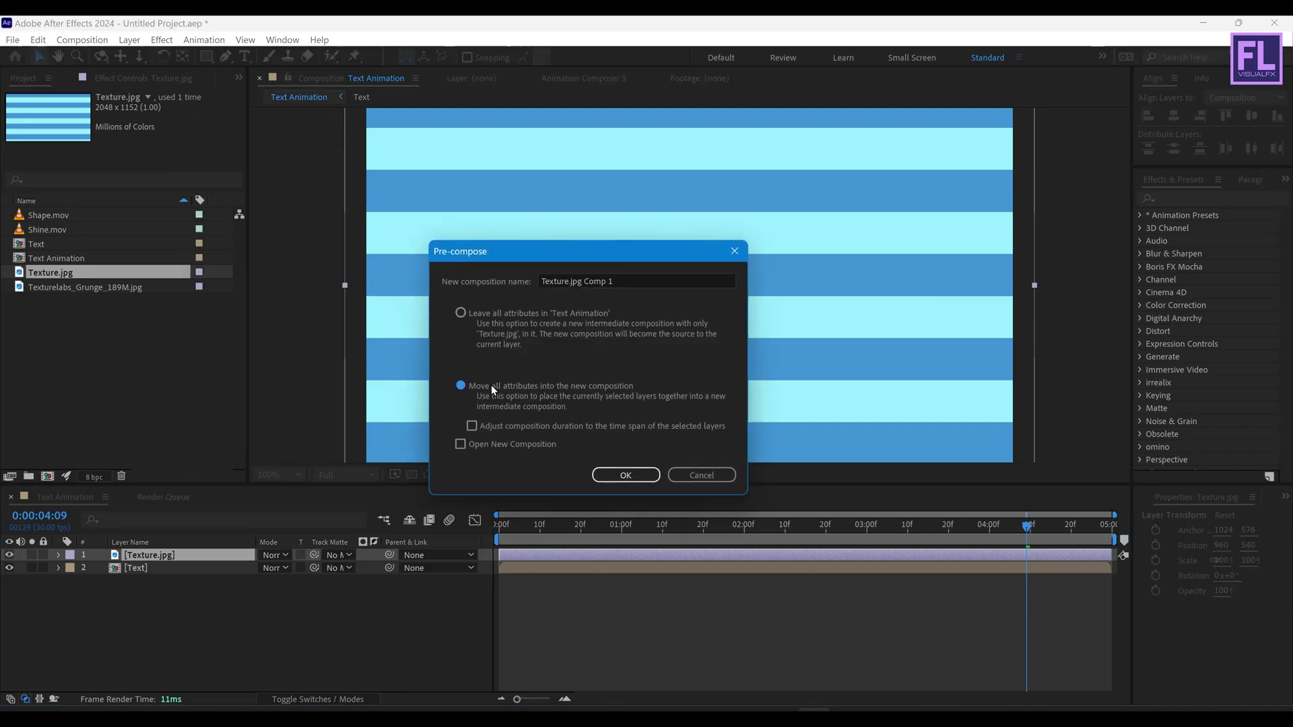
left_click_drag(614, 280, 568, 276)
key("BackSpace")
left_click(626, 475)
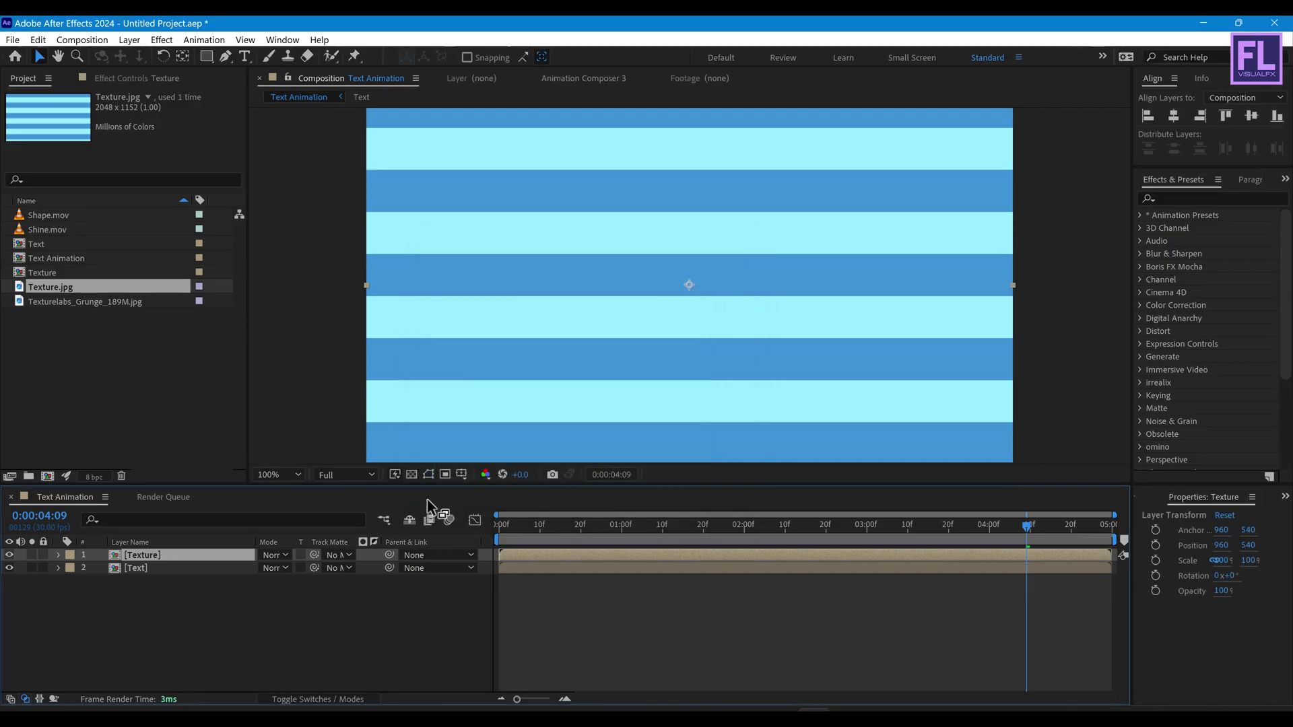
- Apply the Motion Tile effect to the Texture layer
left_click(1202, 198)
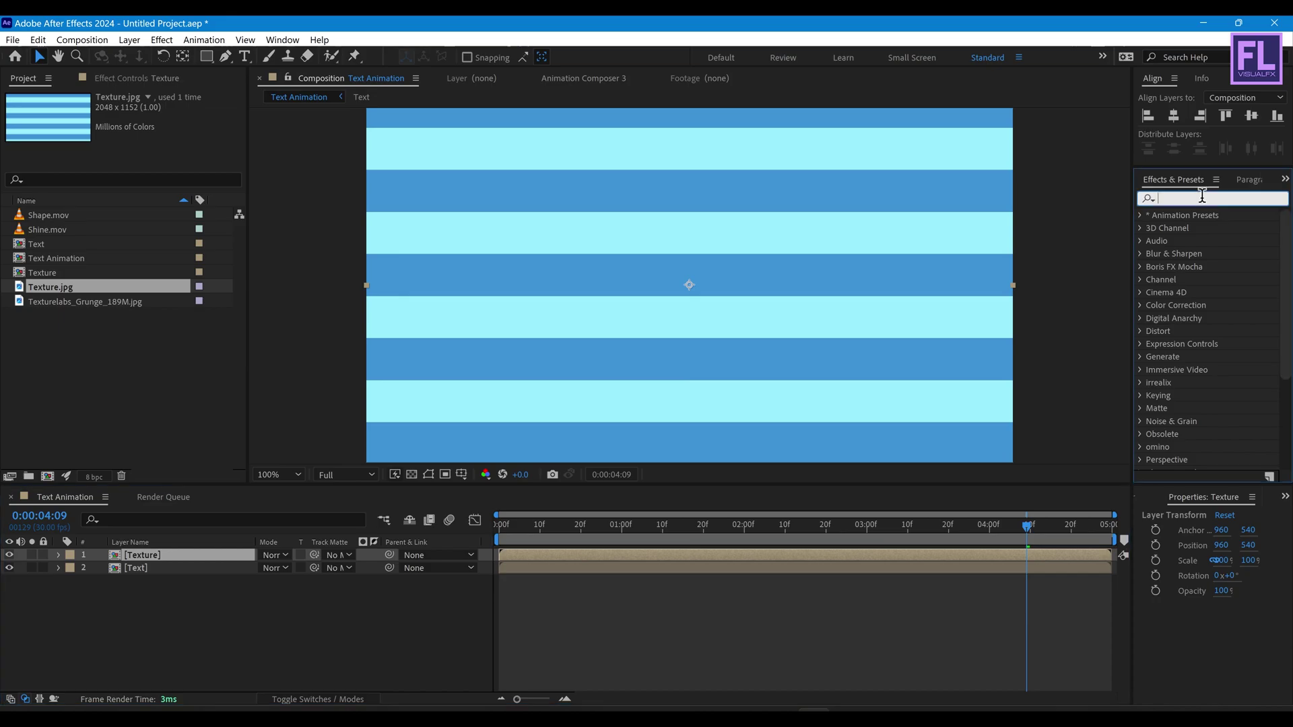
type("motion")
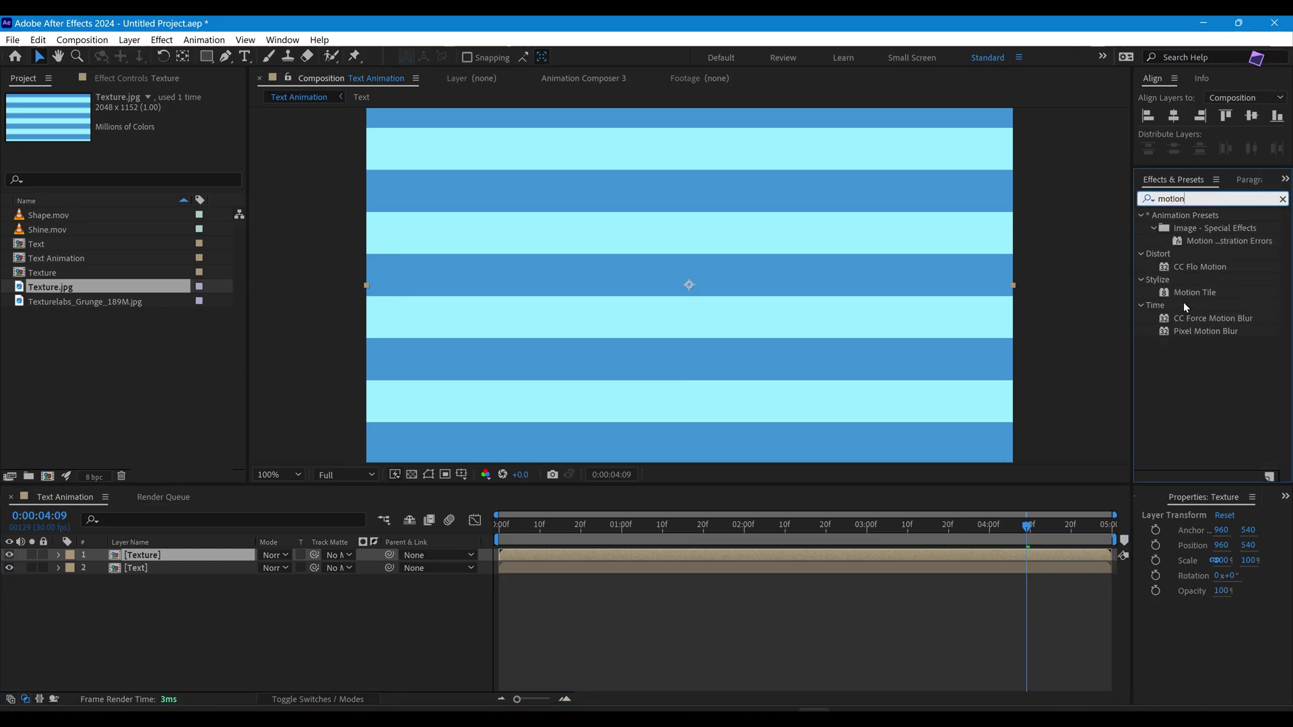
left_click_drag(1195, 292, 762, 289)
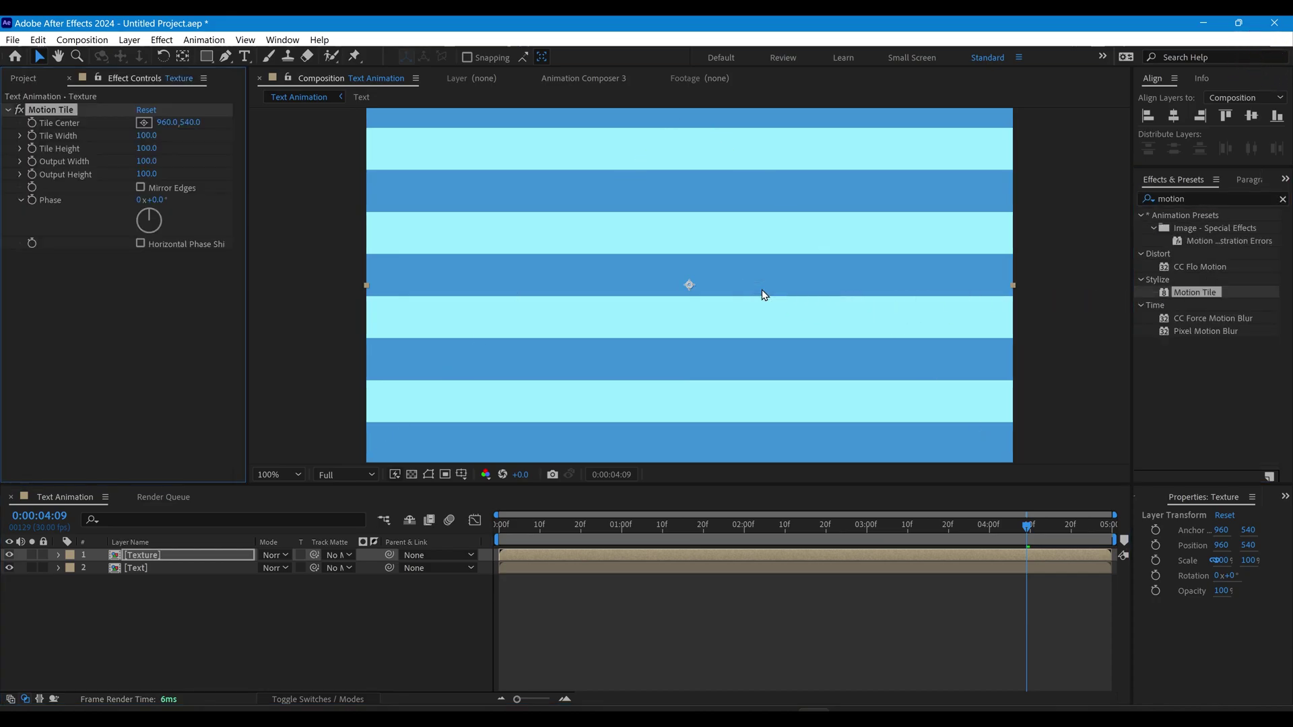
- Enable Mirror Edges in Motion Tile and set both Output Width and Output Height to 120
left_click(141, 187)
left_click(146, 173)
type("120")
key("Return")
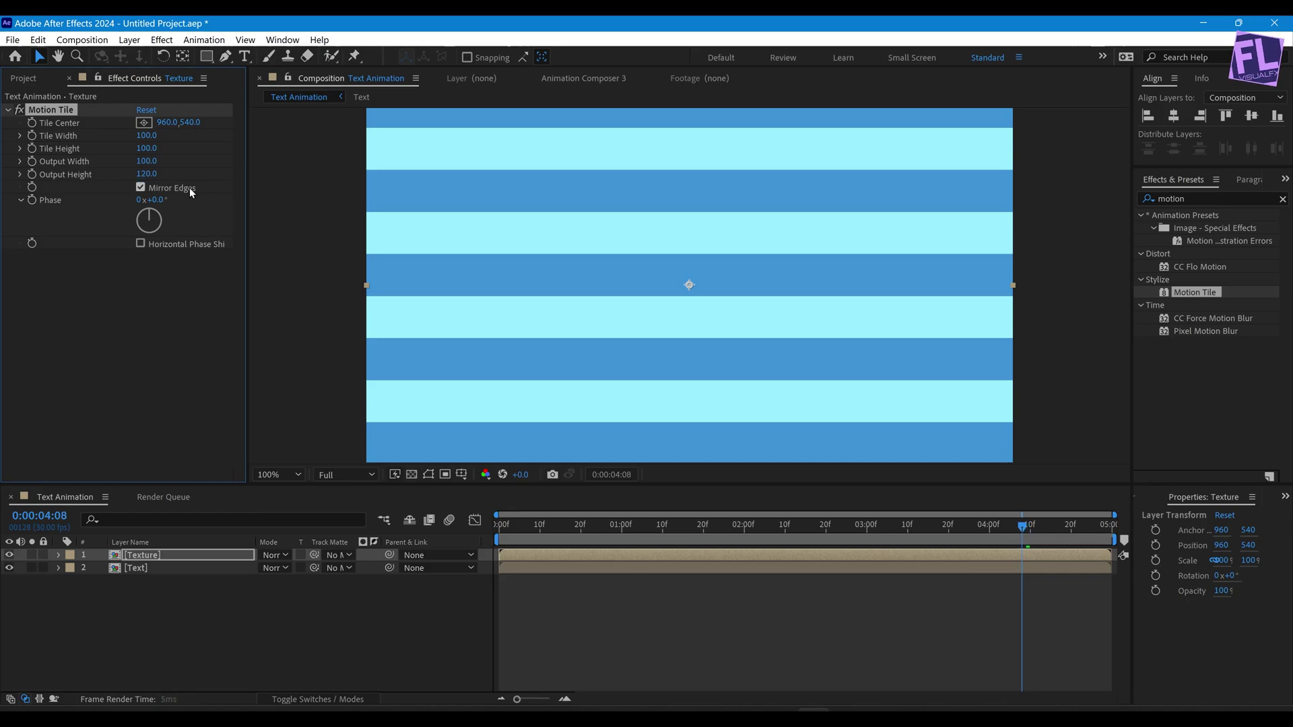
left_click(146, 161)
type("12")
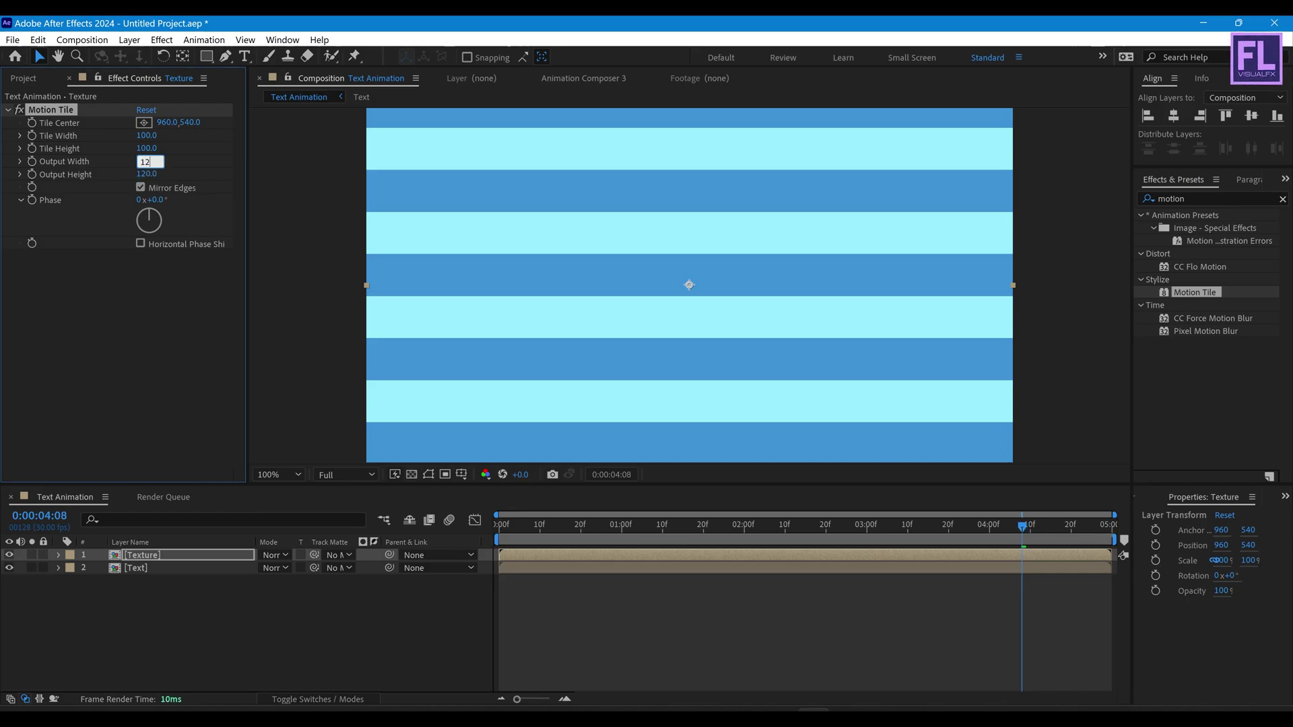
type("0")
key("Return")
- Keyframe Motion Tile's Tile Center at 0:00:00:00 with the value 960, 1065
left_click_drag(519, 526, 489, 528)
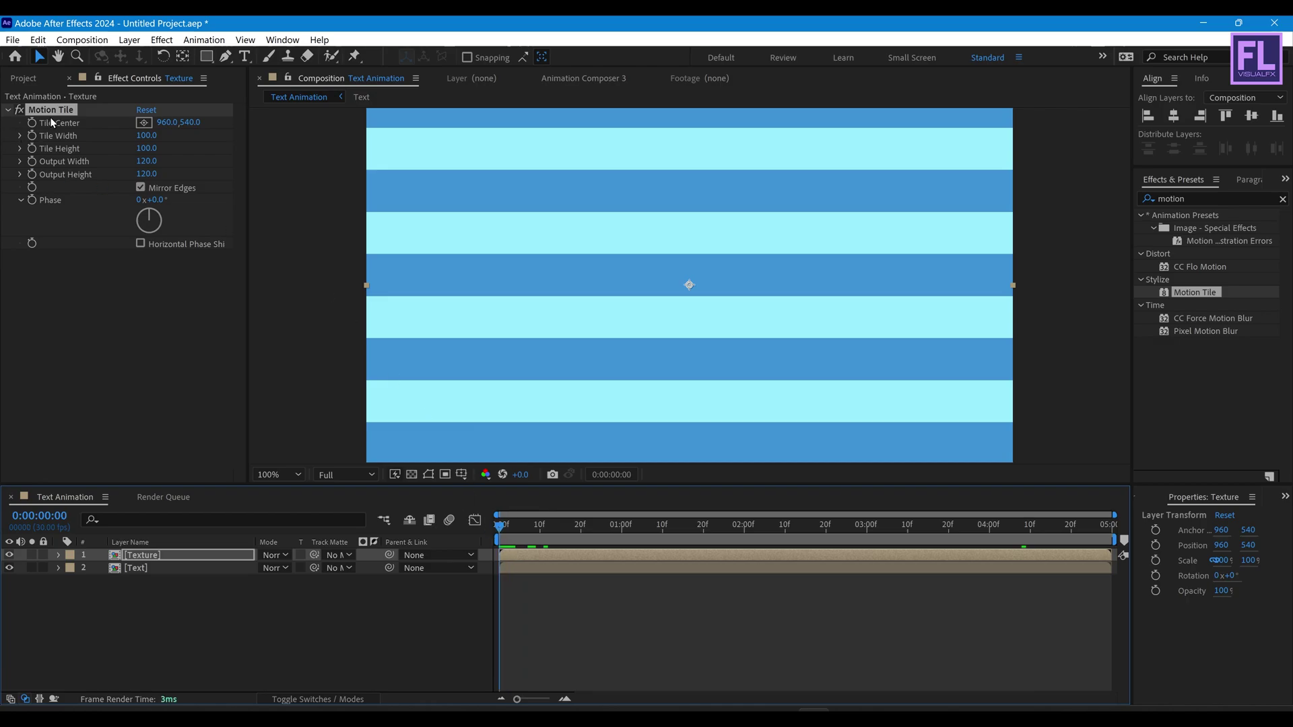
left_click(31, 123)
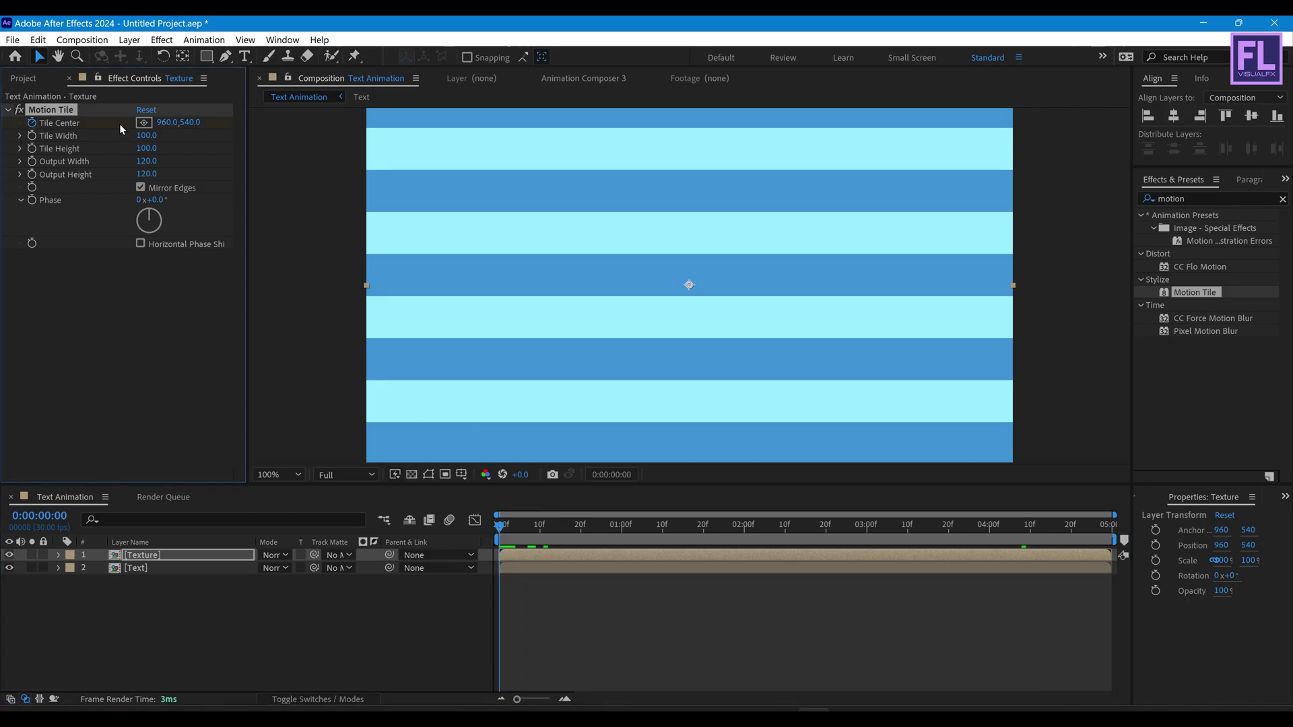
left_click_drag(190, 124, 597, 111)
- Set the Tile Center to 960, 309 at 0:00:04:29 and preview the stripe movement from the start
left_click_drag(573, 540, 1111, 522)
left_click(191, 122)
type("964")
key("Return")
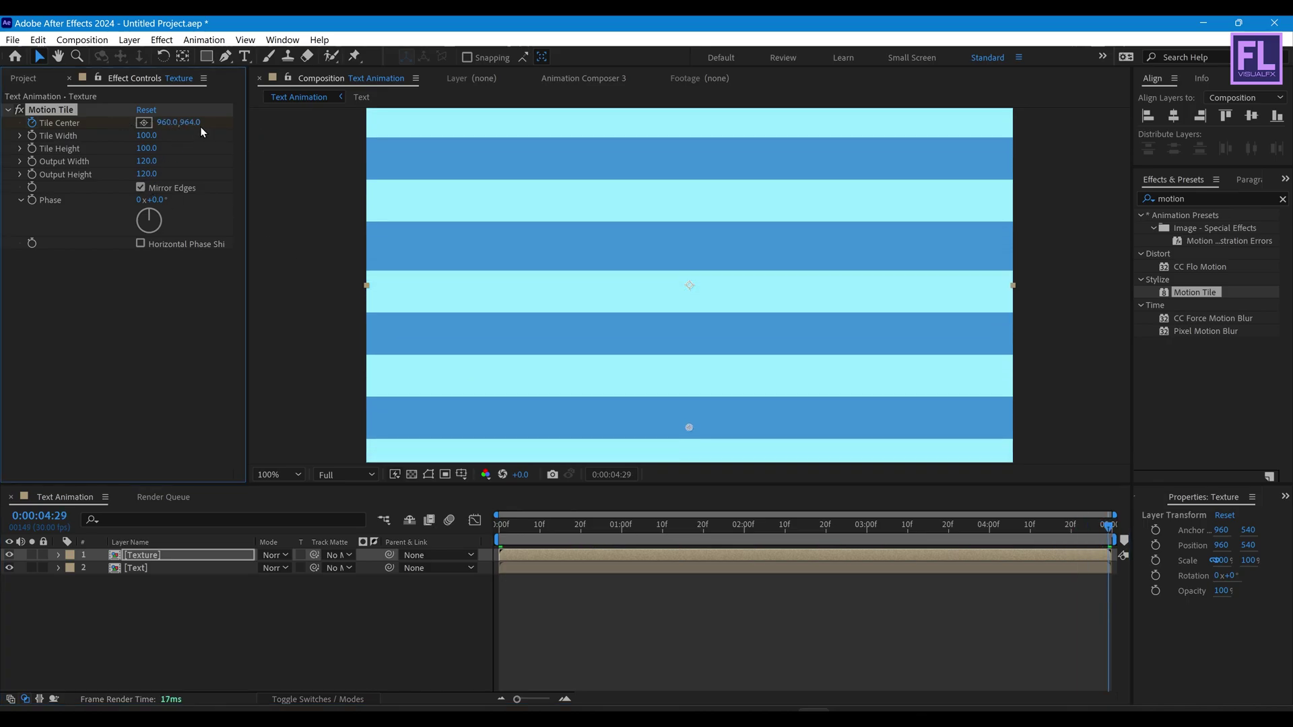
left_click_drag(200, 127, 138, 126)
key("space")
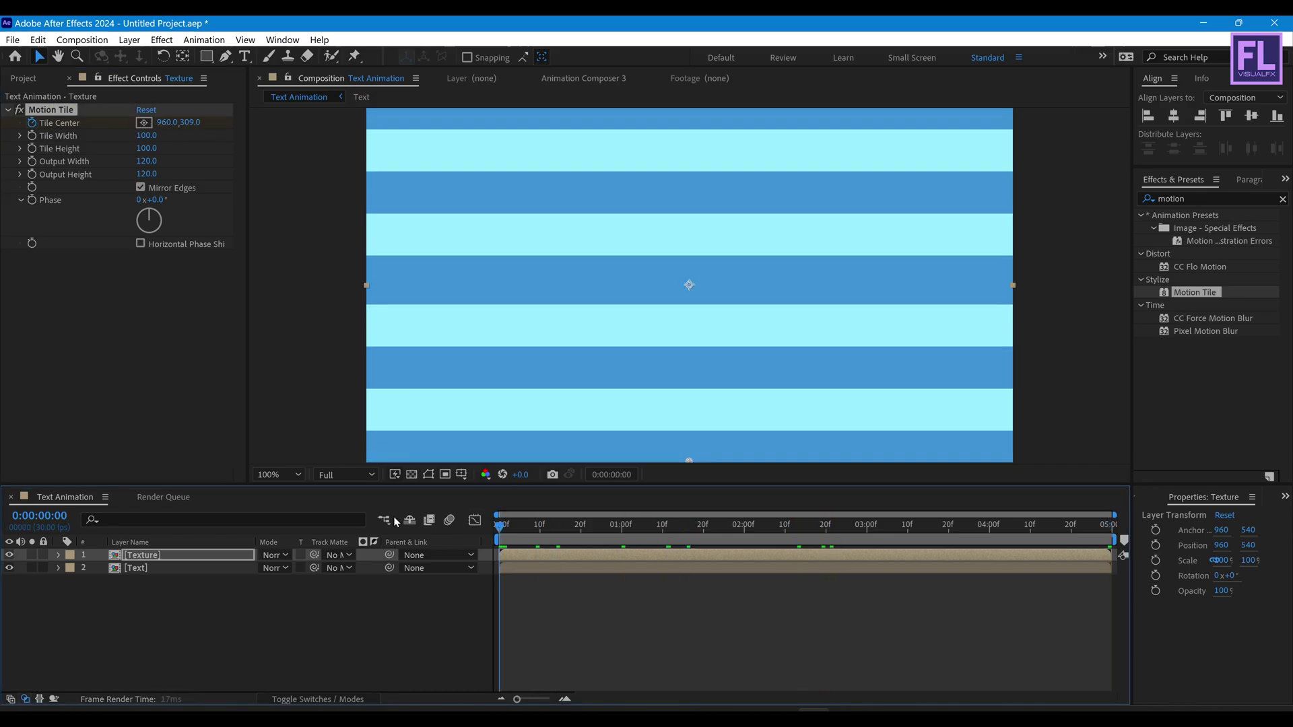
key("space")
key("space")
- Apply Fast Box Blur to the Texture layer and set its Blur Radius to 35
left_click(1147, 199)
type("fas")
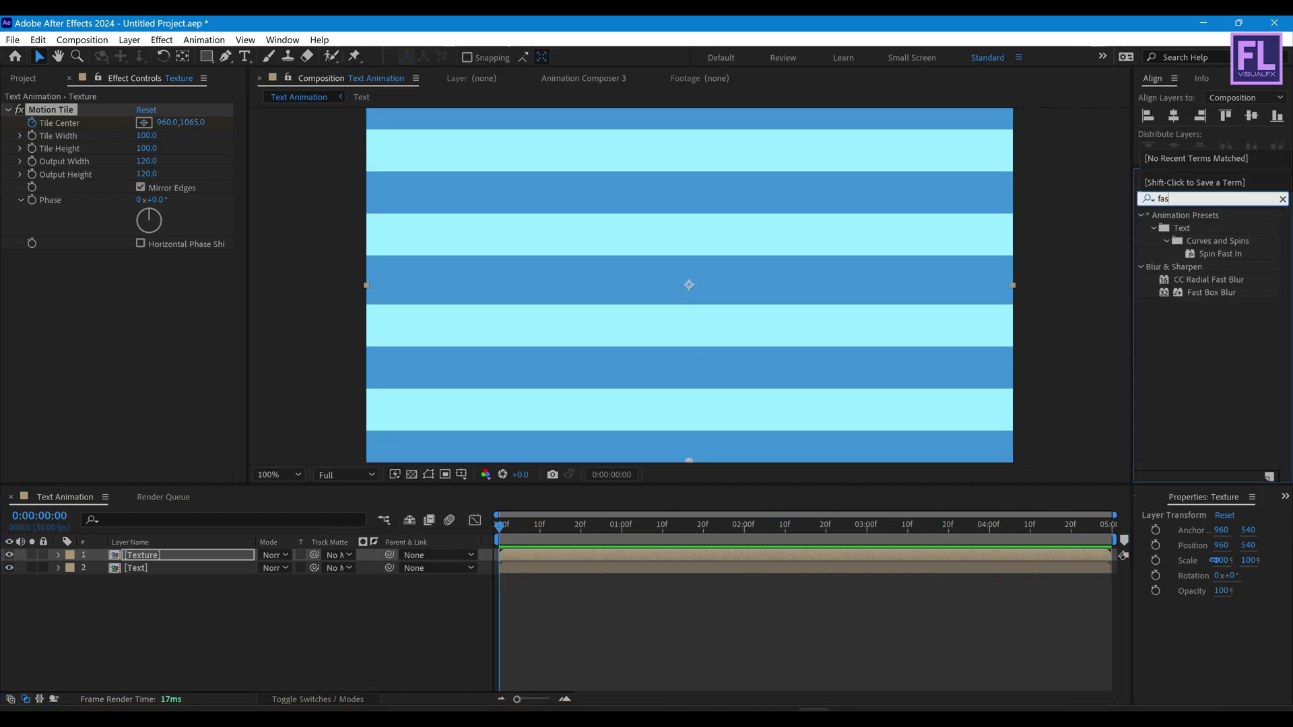
type("t b")
left_click_drag(1229, 247, 41, 290)
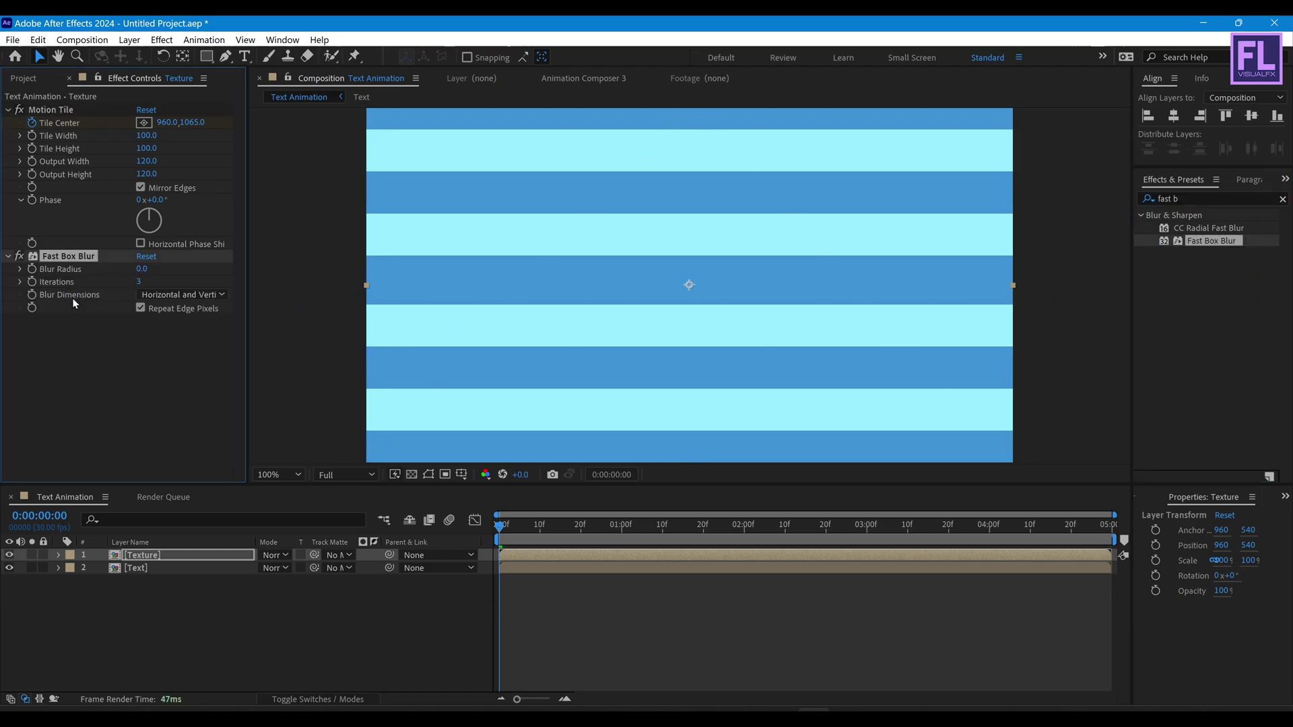
left_click(143, 270)
type("2")
key("Return")
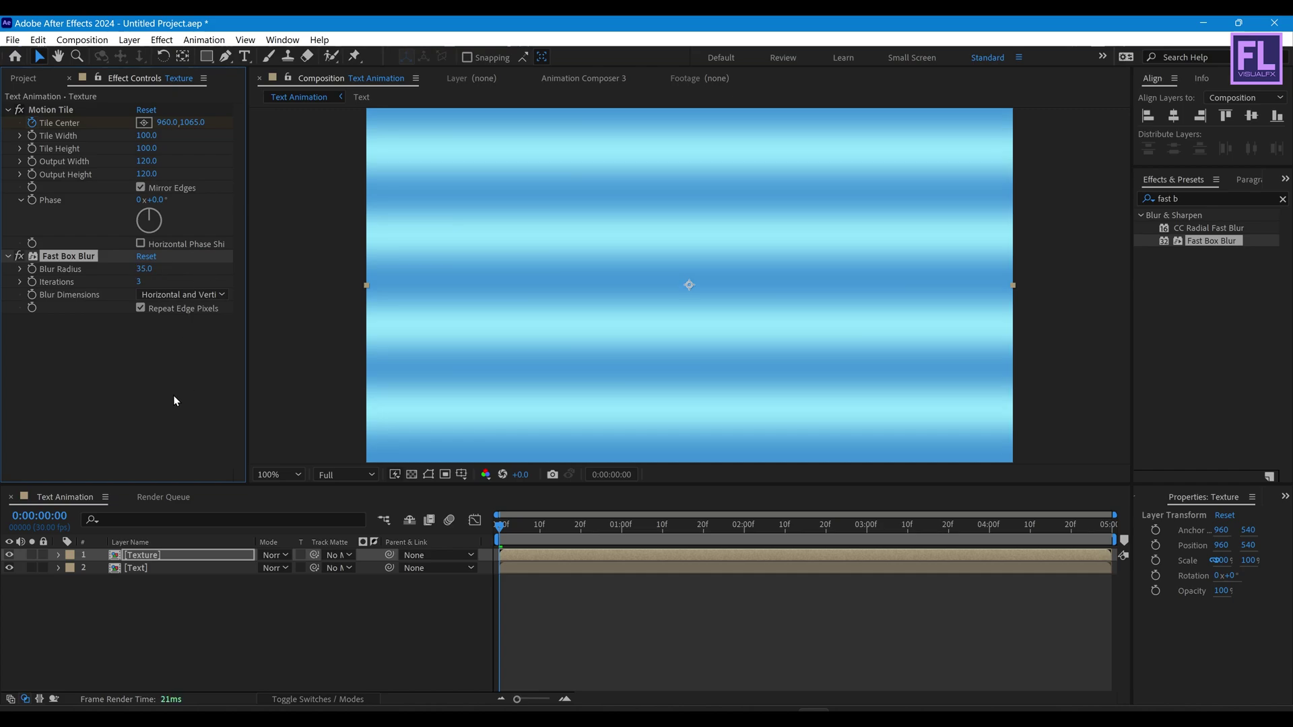
- Apply Turbulent Displace to the Texture layer below Fast Box Blur and set its Size to 150
left_click(1200, 198)
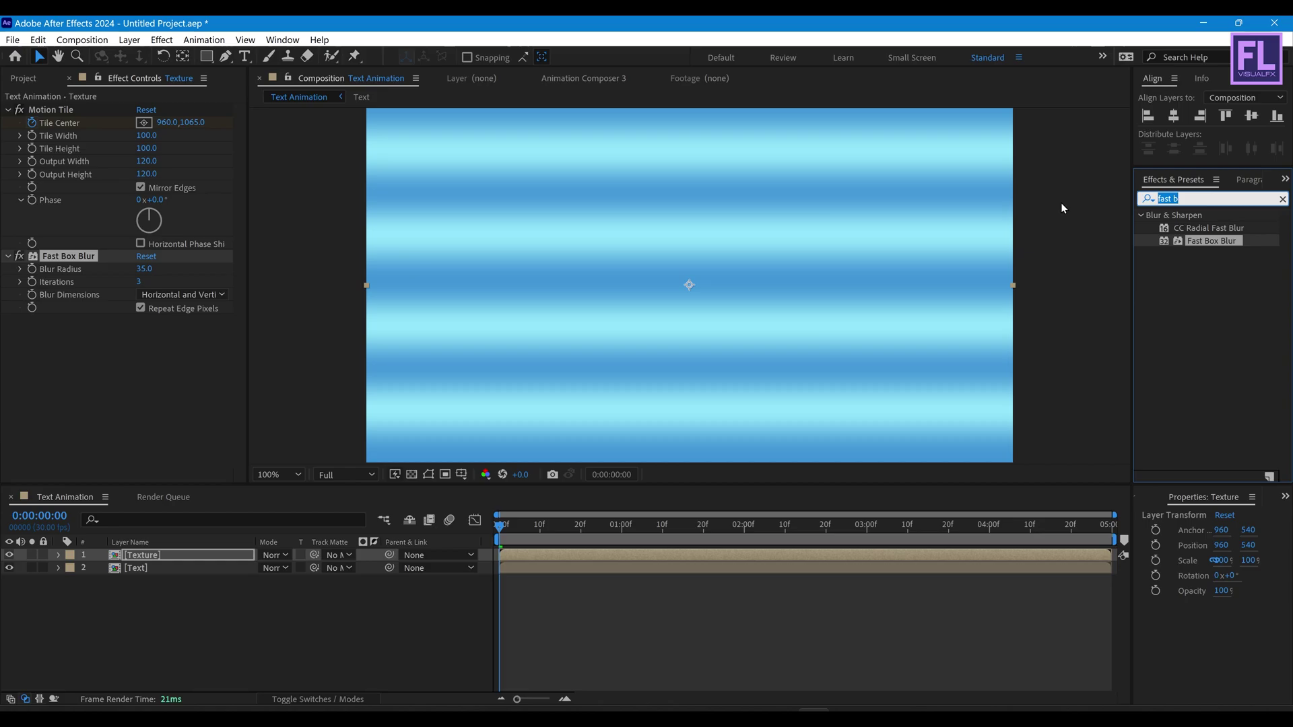
type("tu")
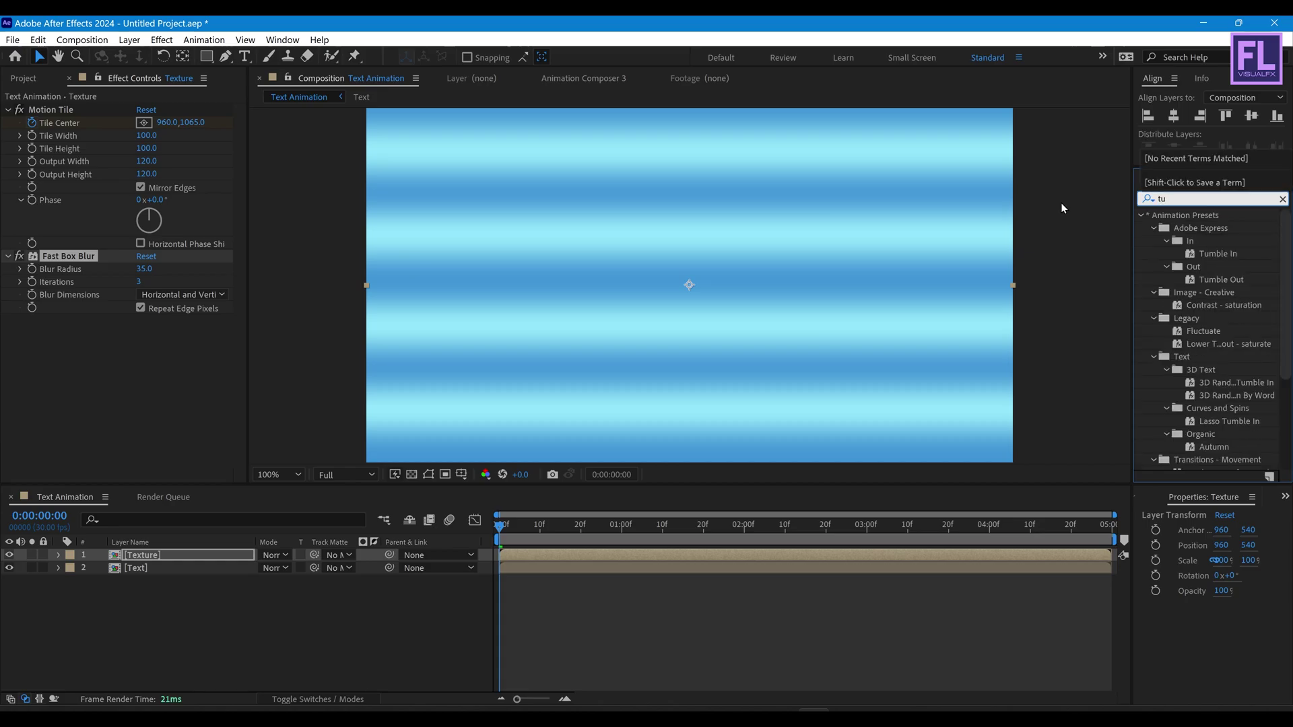
type("rb")
left_click_drag(1207, 227, 187, 364)
left_click(148, 355)
type("1")
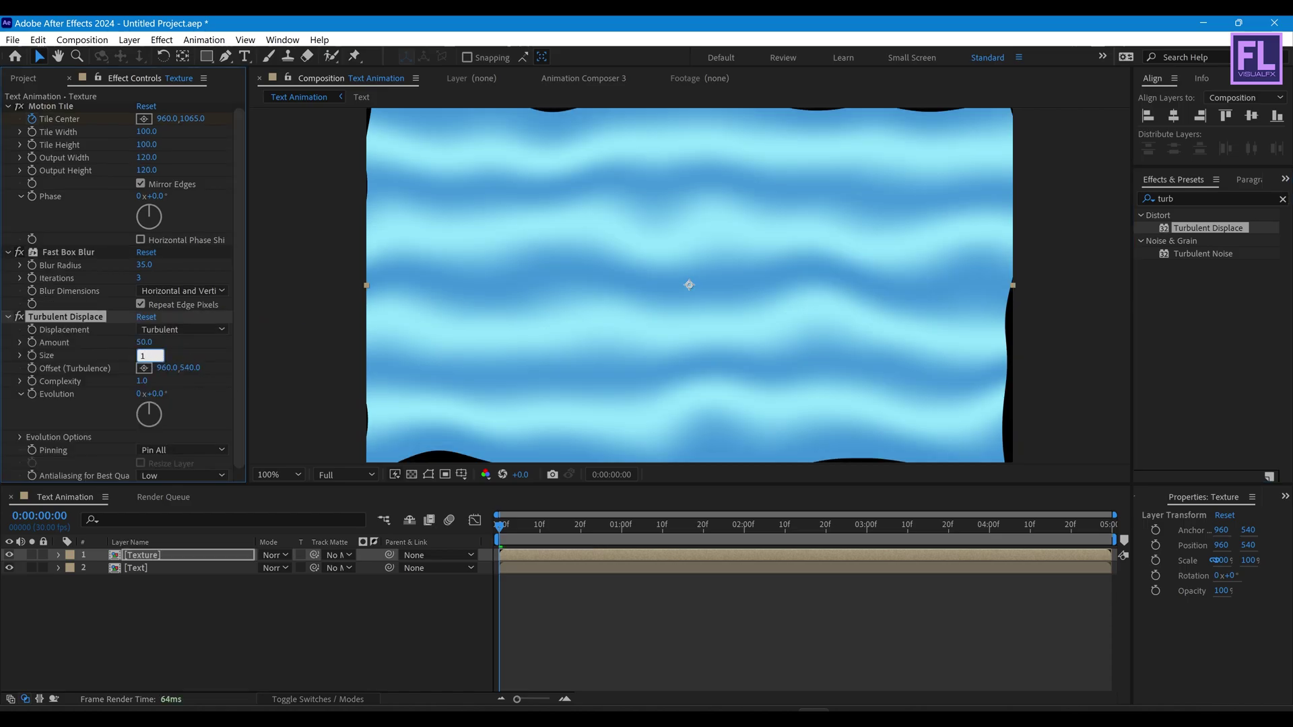
type("50")
key("Return")
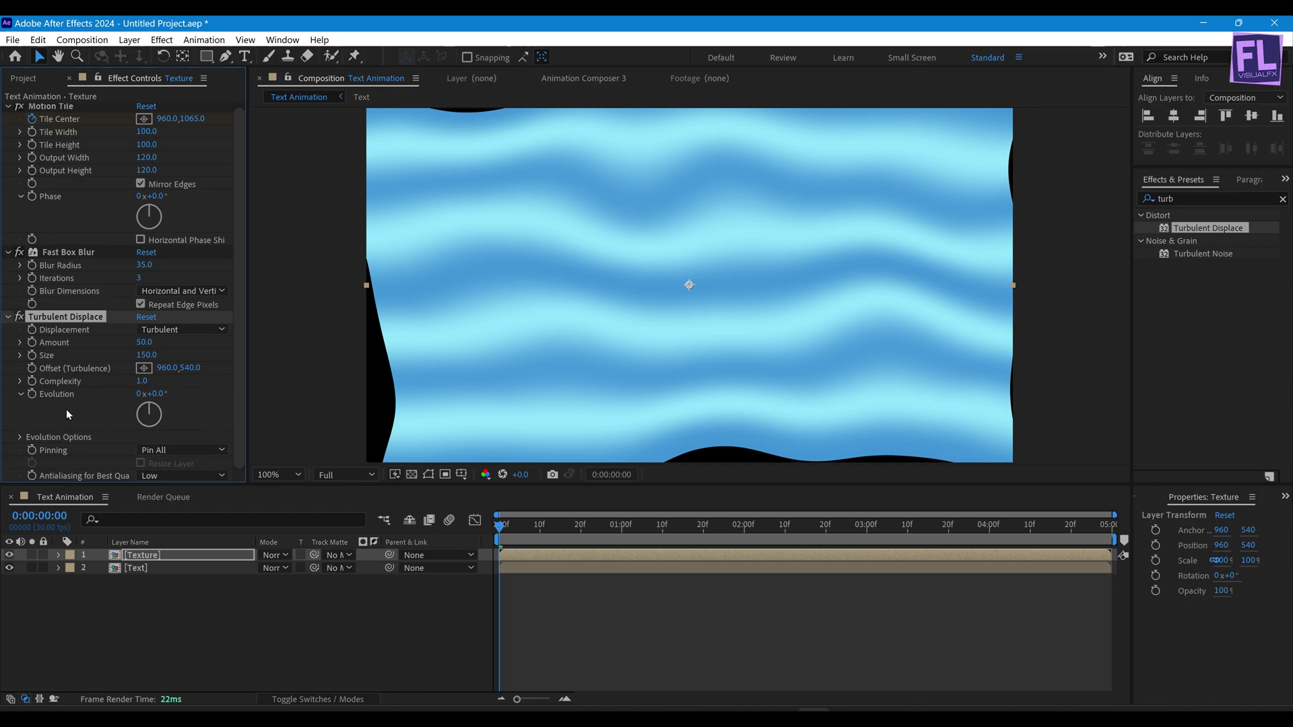
- Add the expression time*90 to Turbulent Displace's Evolution, scrub through the texture motion and collapse the Texture layer's properties
left_click(32, 393, "alt")
scroll(747, 605, "down", 2)
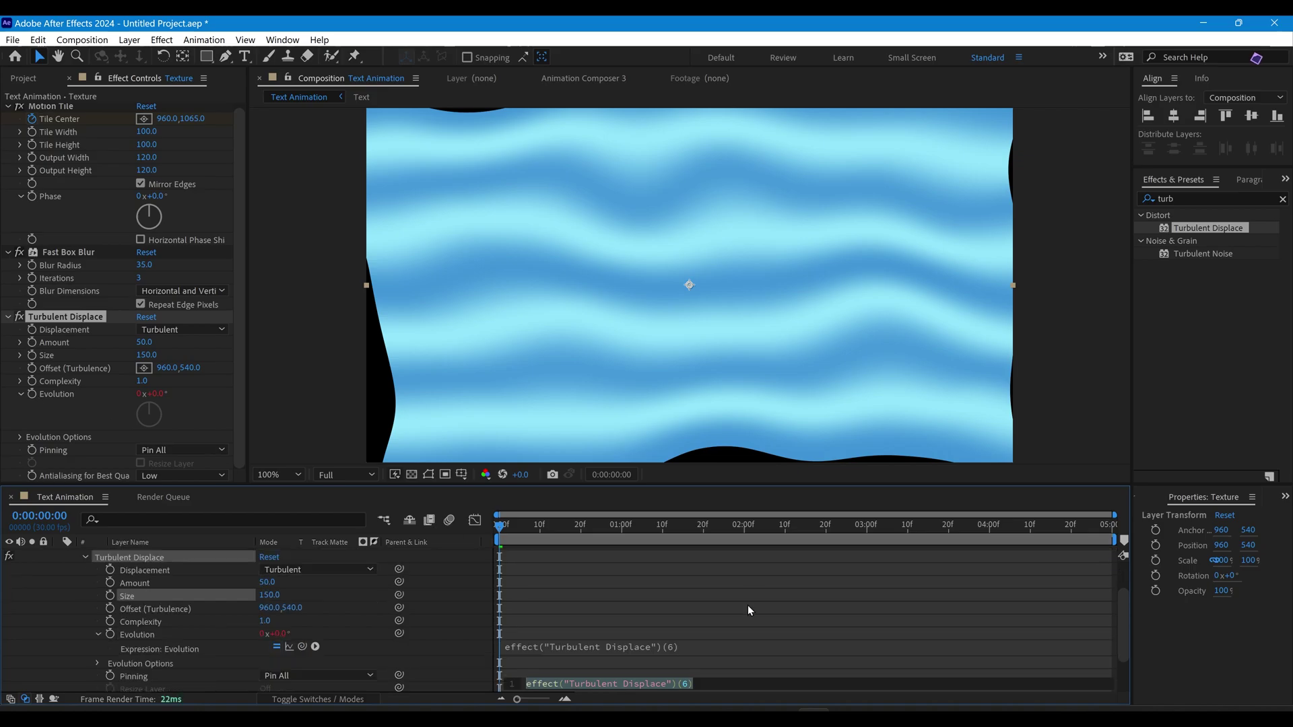
type("time")
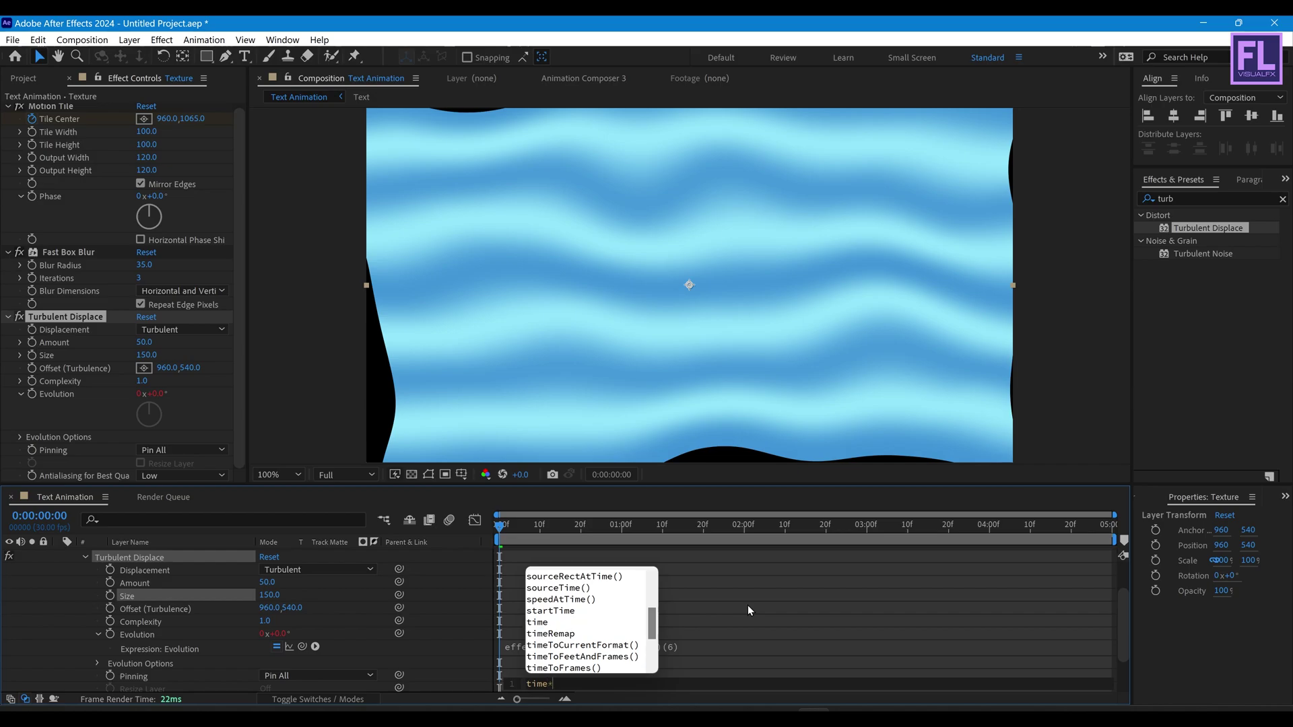
type("*90")
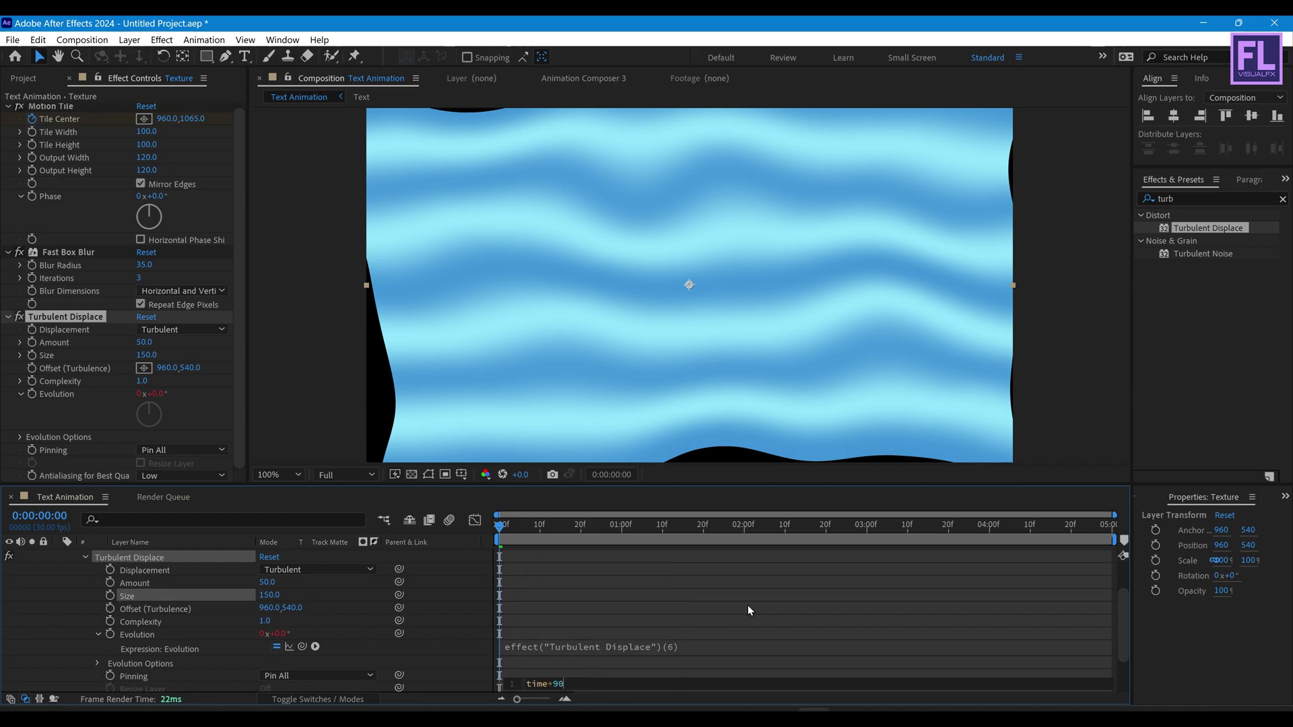
left_click(748, 604)
left_click_drag(511, 523, 907, 528)
scroll(83, 532, "up", 2)
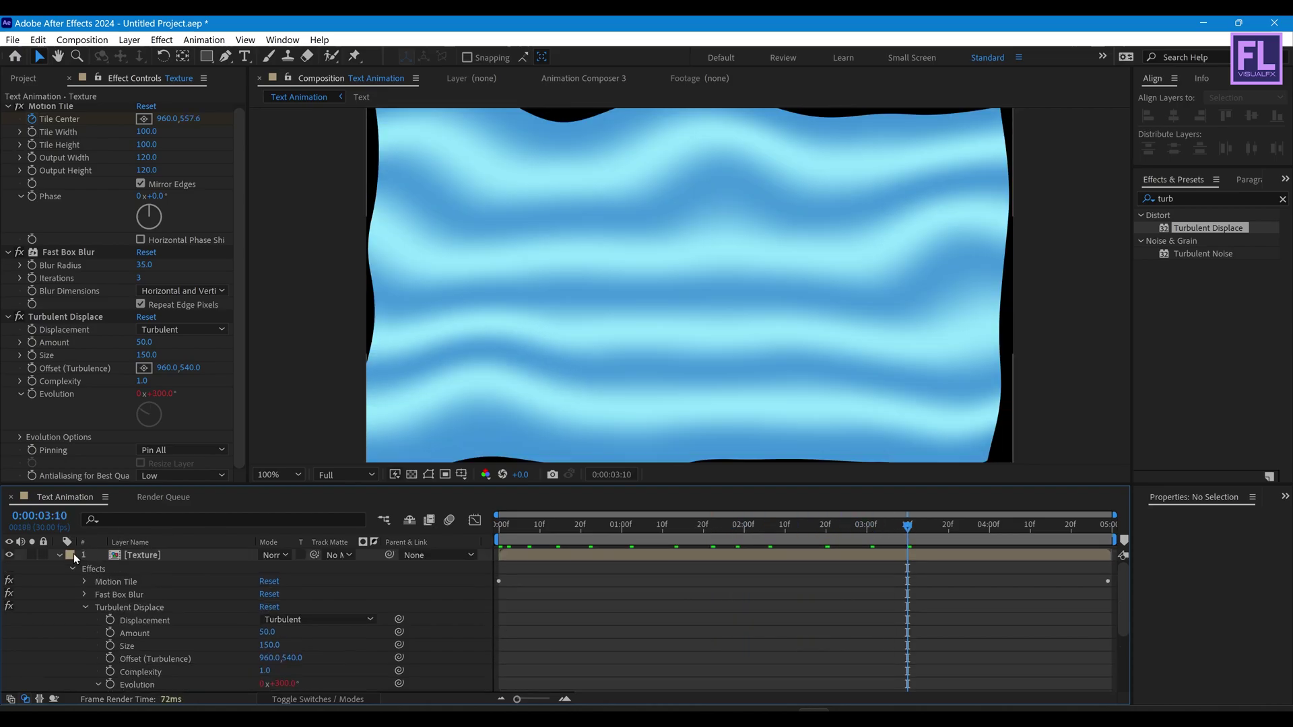
left_click(57, 555)
- Move the Texture layer below the Text layer, use Text as its track matte and scrub through the result
left_click(147, 560)
left_click_drag(154, 555, 157, 574)
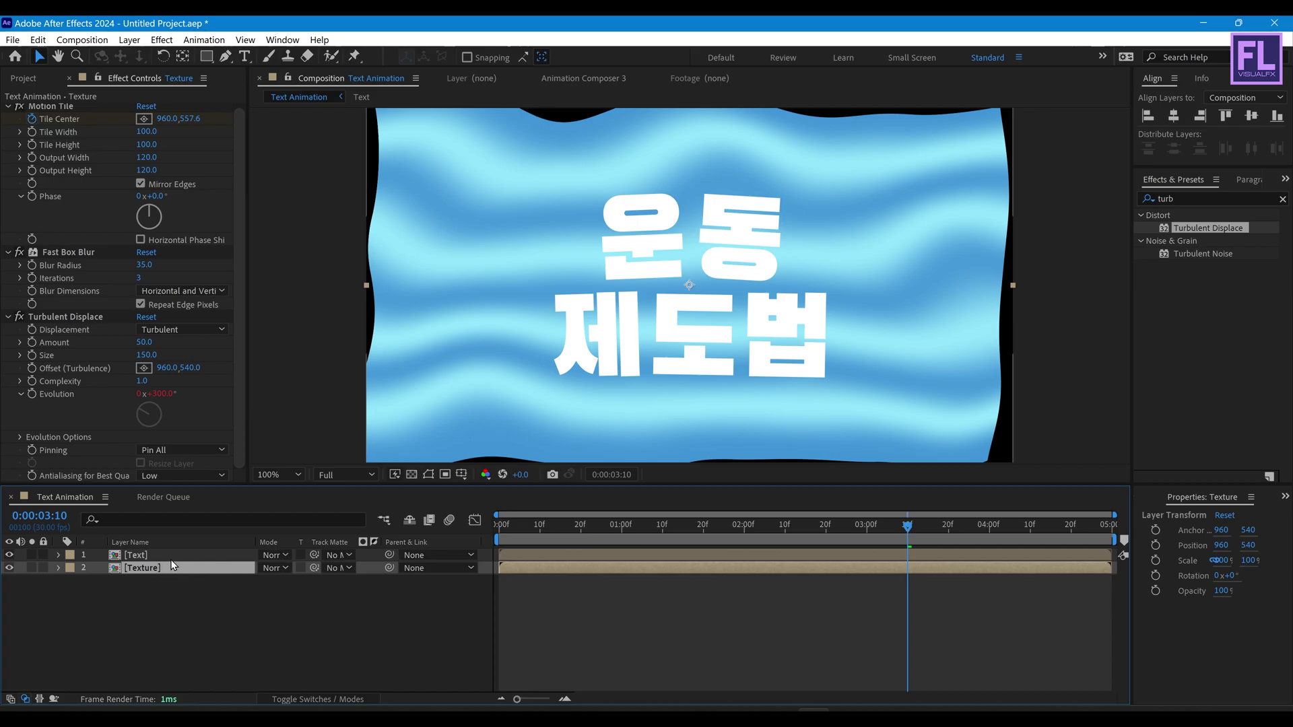
left_click(342, 568)
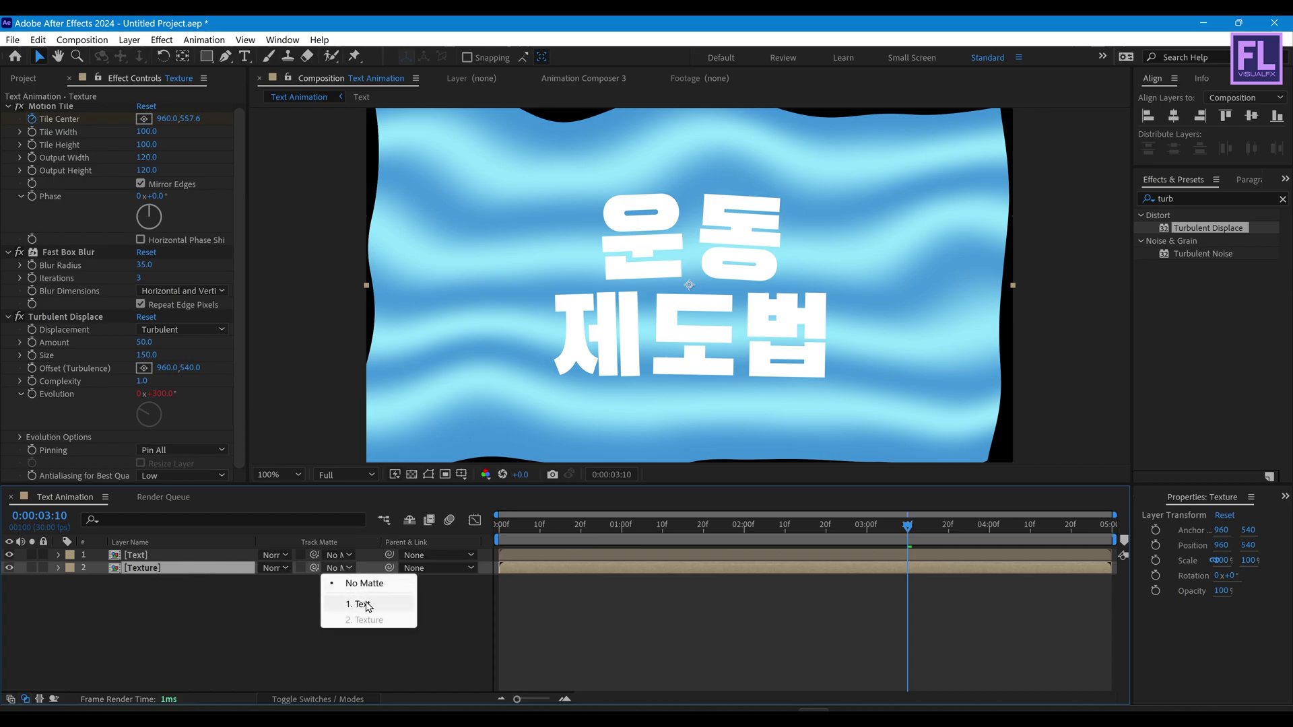
left_click(367, 605)
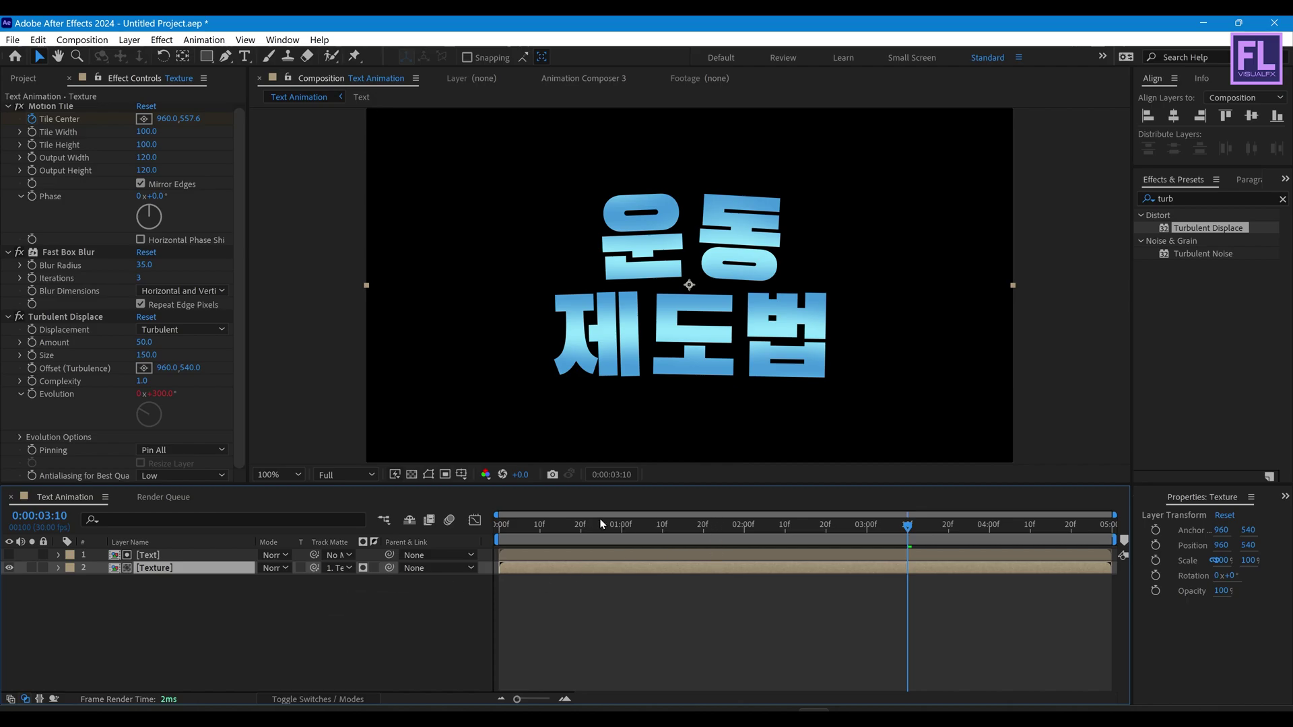
left_click_drag(553, 524, 923, 530)
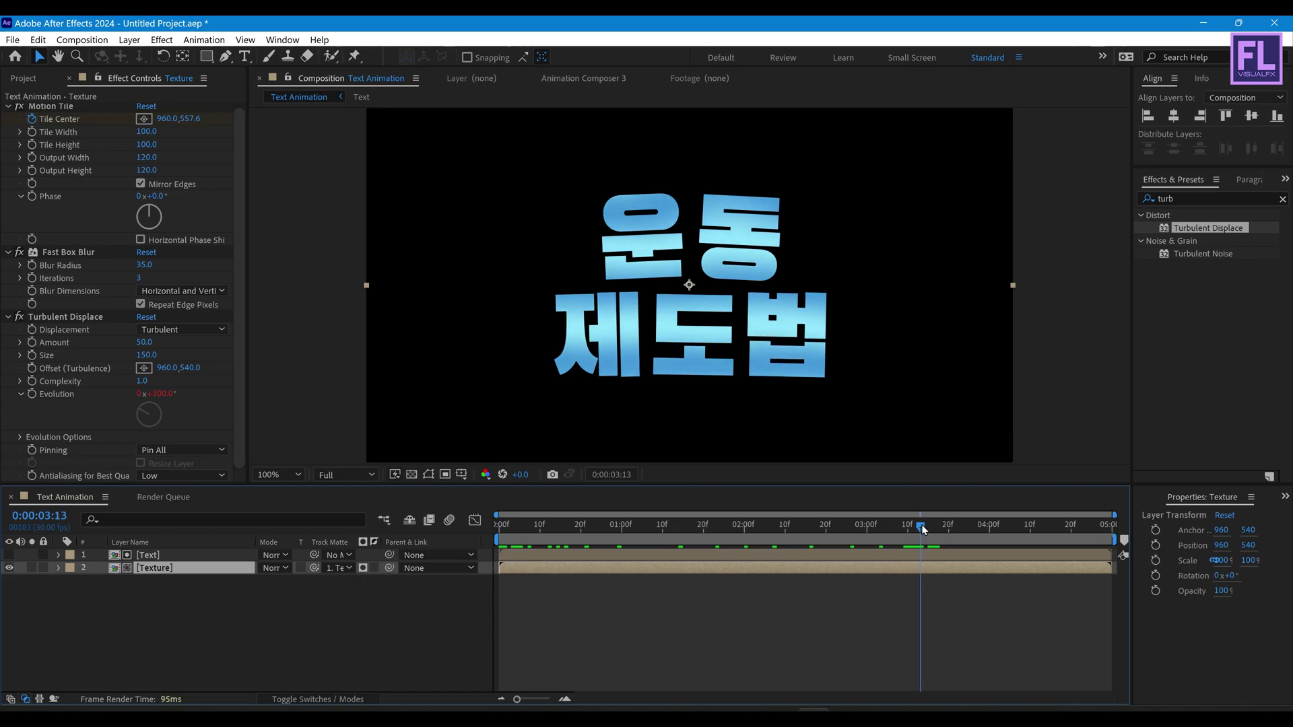
- Duplicate the Text layer, make the duplicate visible and place it beneath the Texture layer
left_click(140, 555)
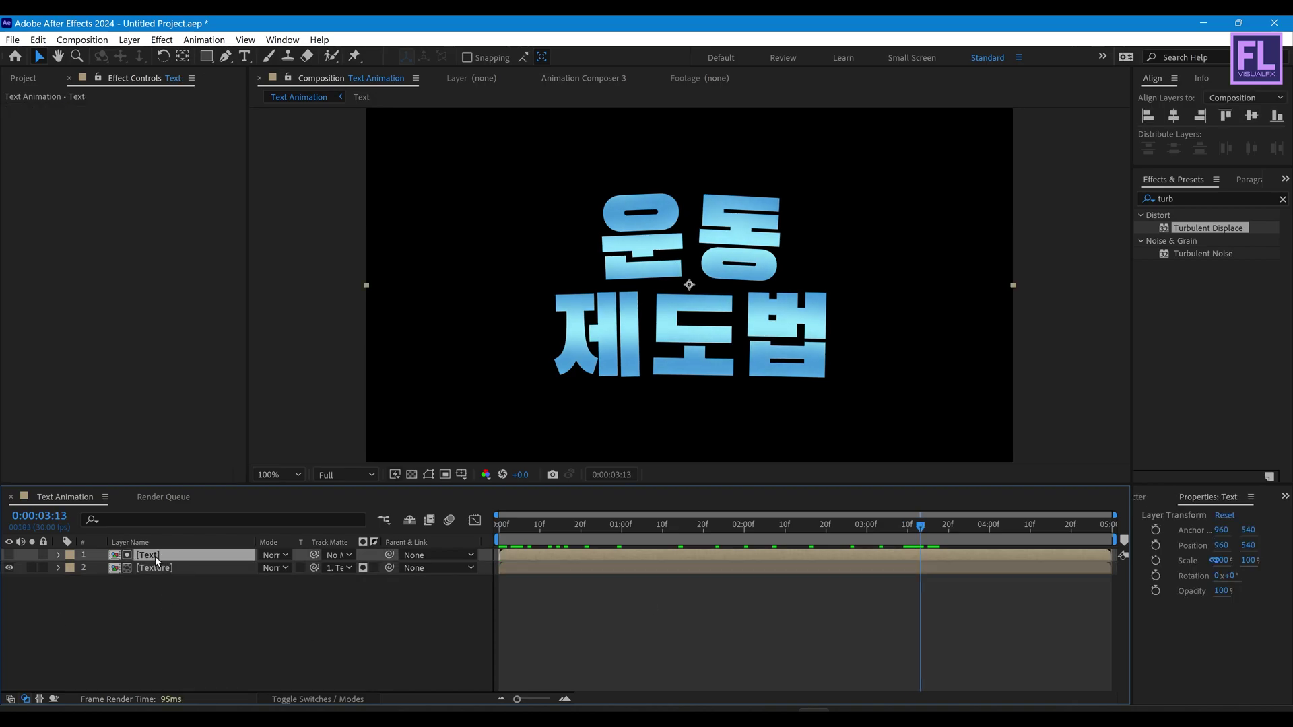
key("ctrl+d")
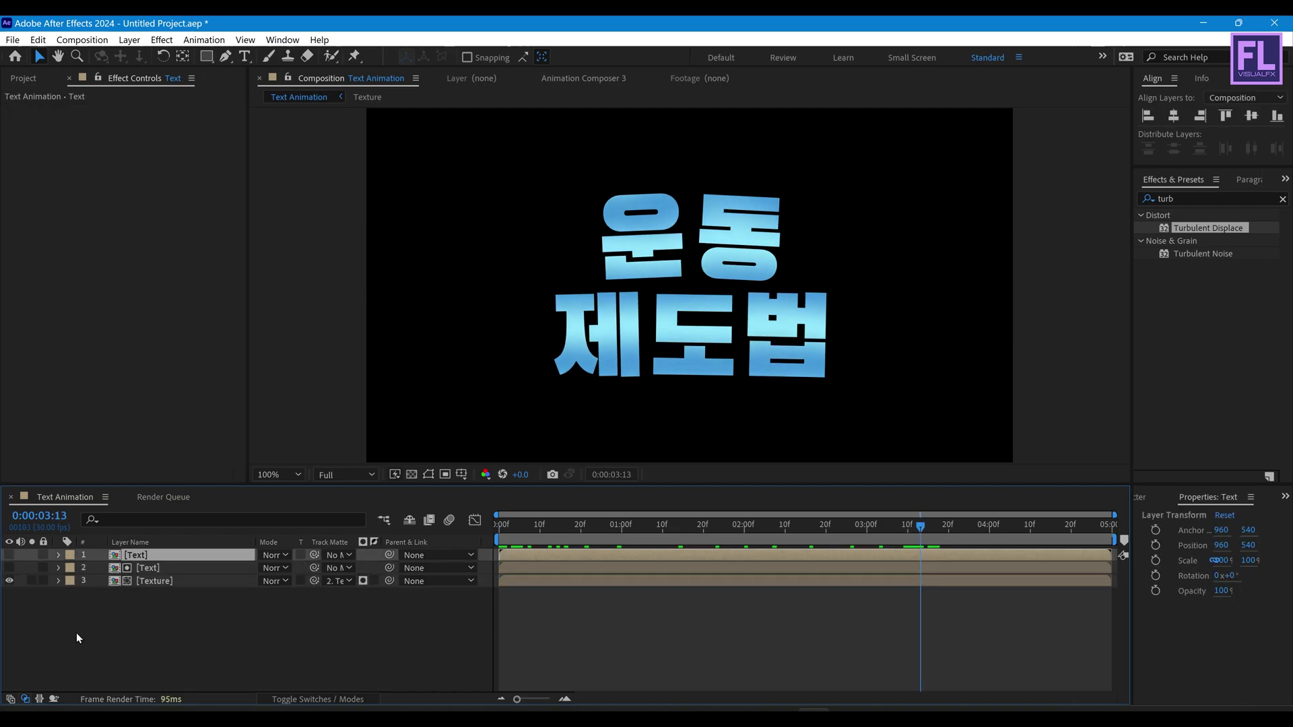
left_click(9, 555)
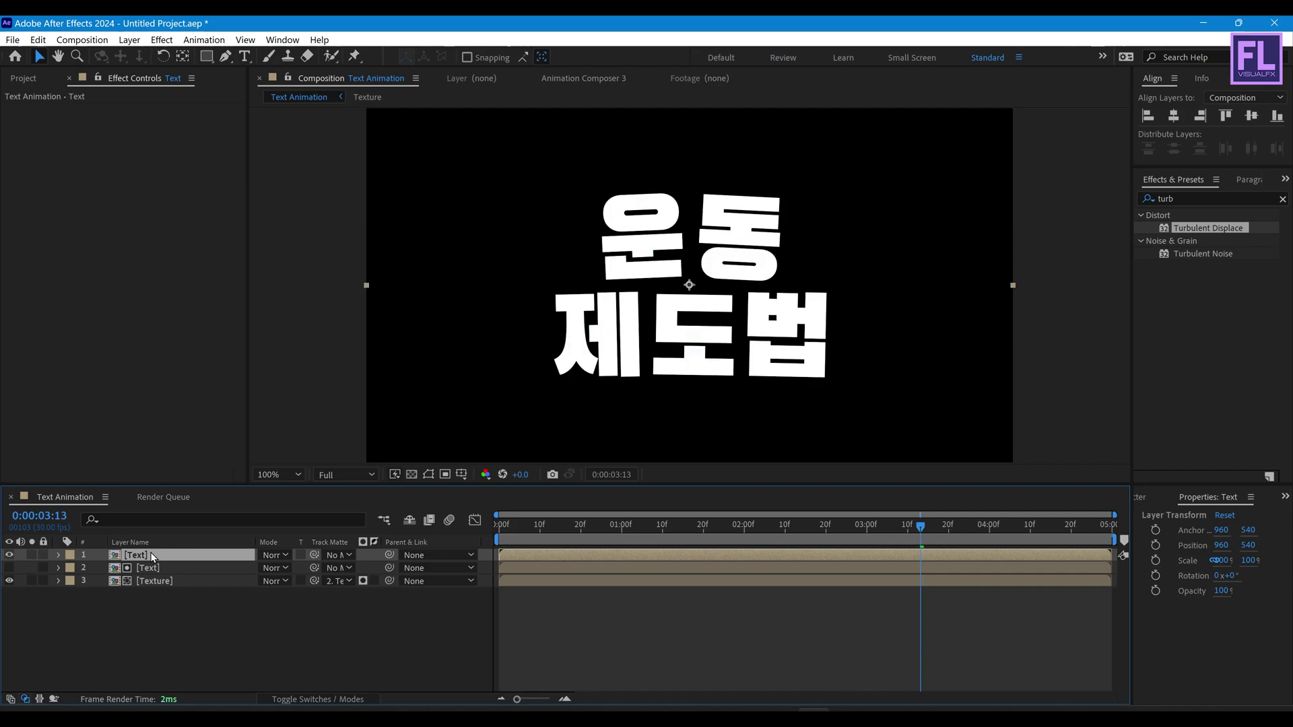
left_click_drag(152, 553, 173, 592)
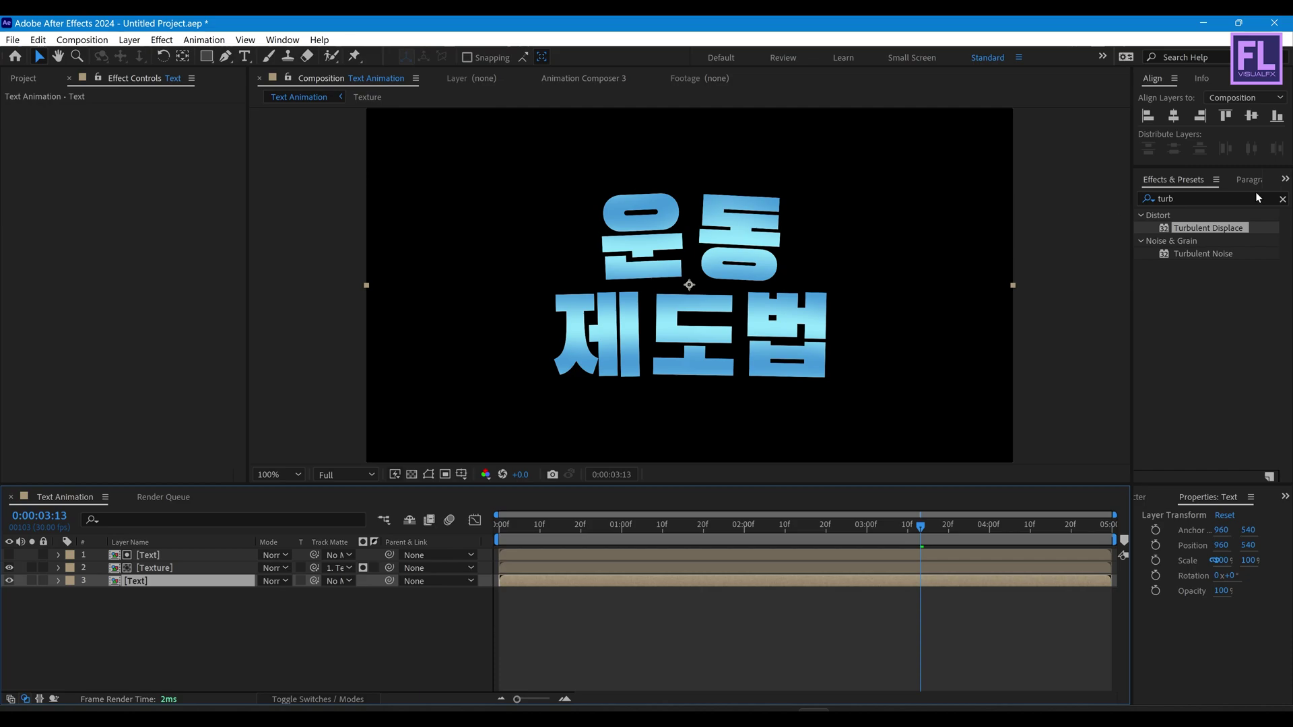
- Apply Minimax to the lowest Text layer and set its Radius to 35
left_click(1197, 198)
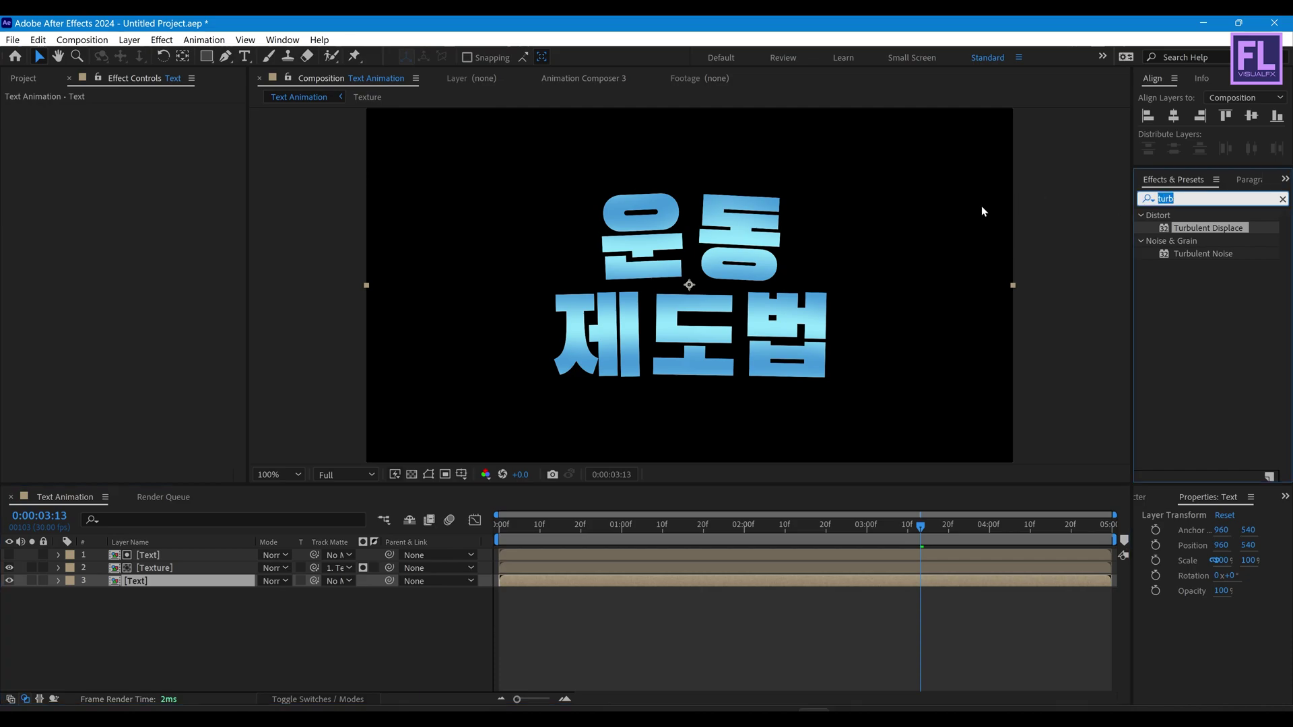
type("mini")
left_click_drag(1203, 229, 159, 586)
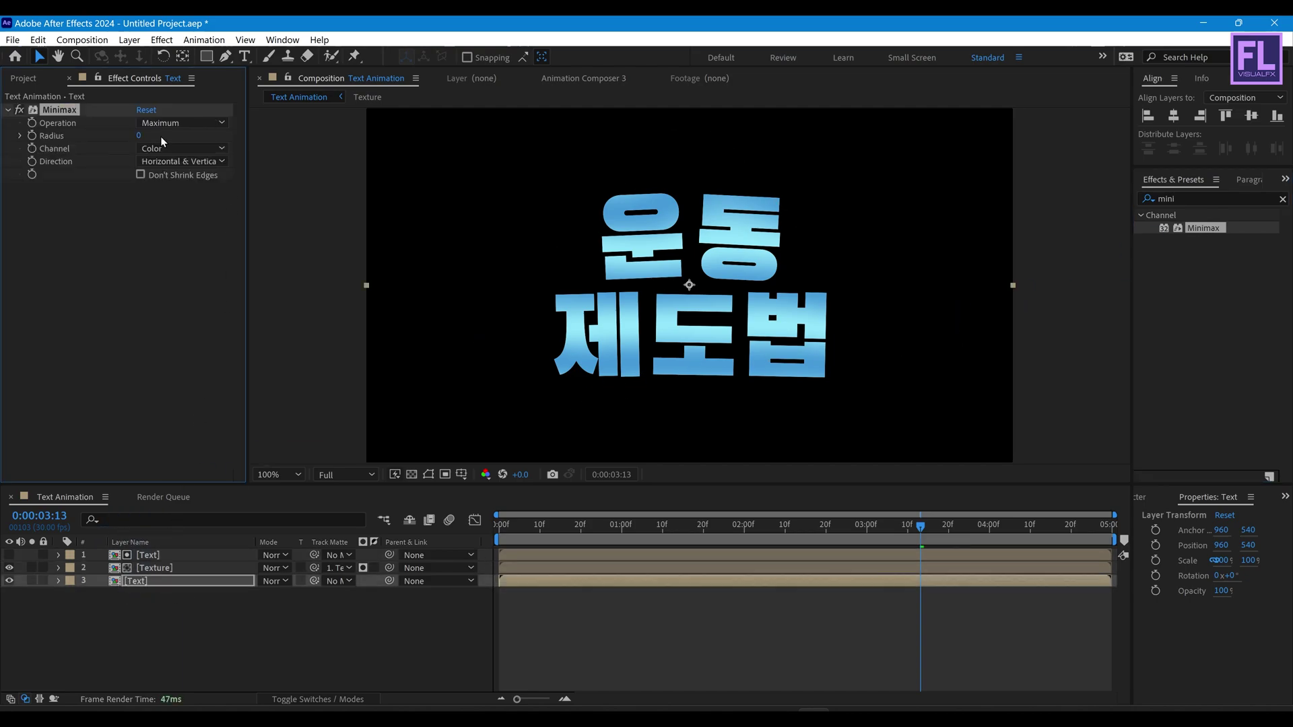
left_click(138, 134)
type("35")
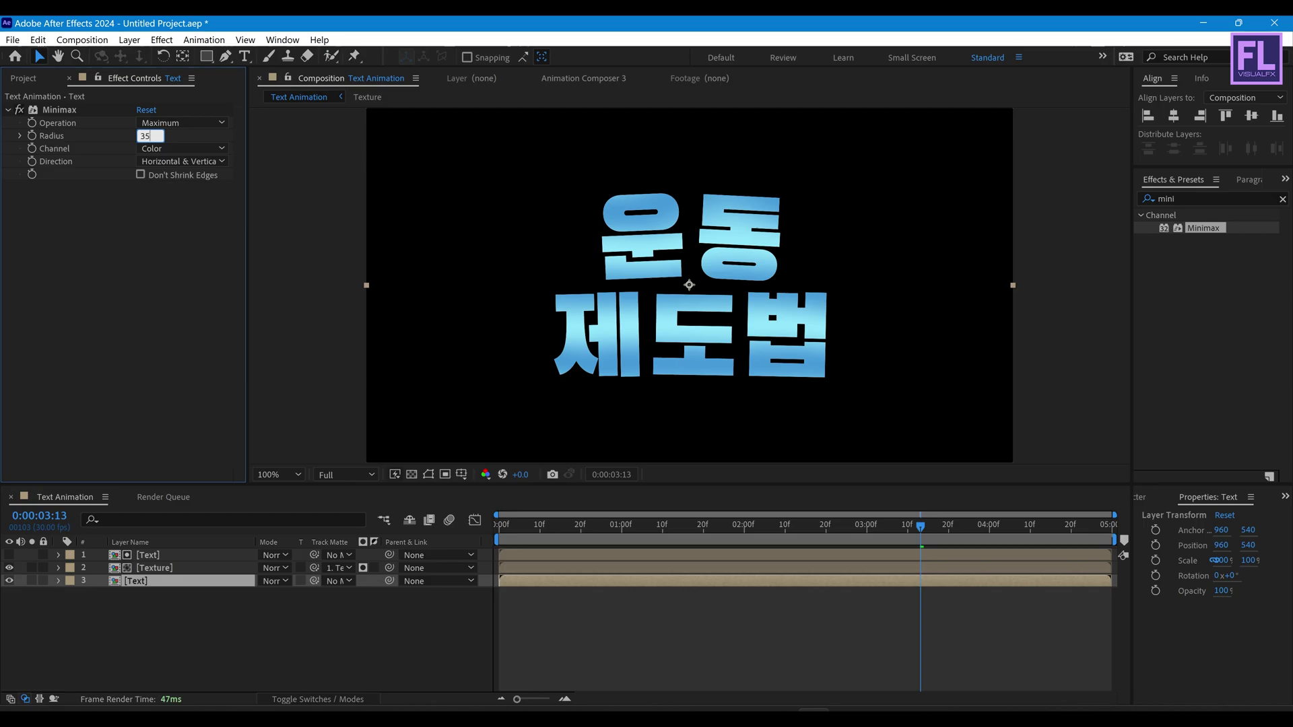
key("Return")
- Set Minimax's Channel to Alpha and Color and its Direction to Just Horizontal
left_click(195, 149)
left_click(212, 181)
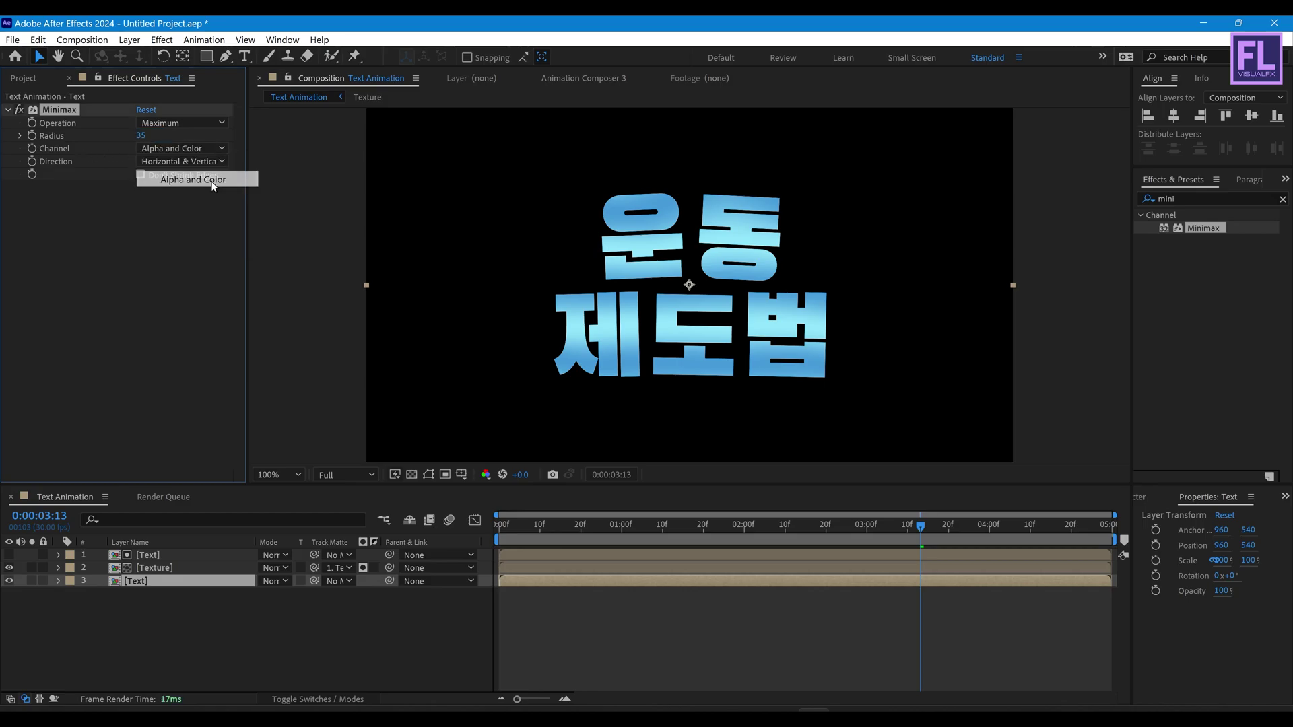
left_click(183, 162)
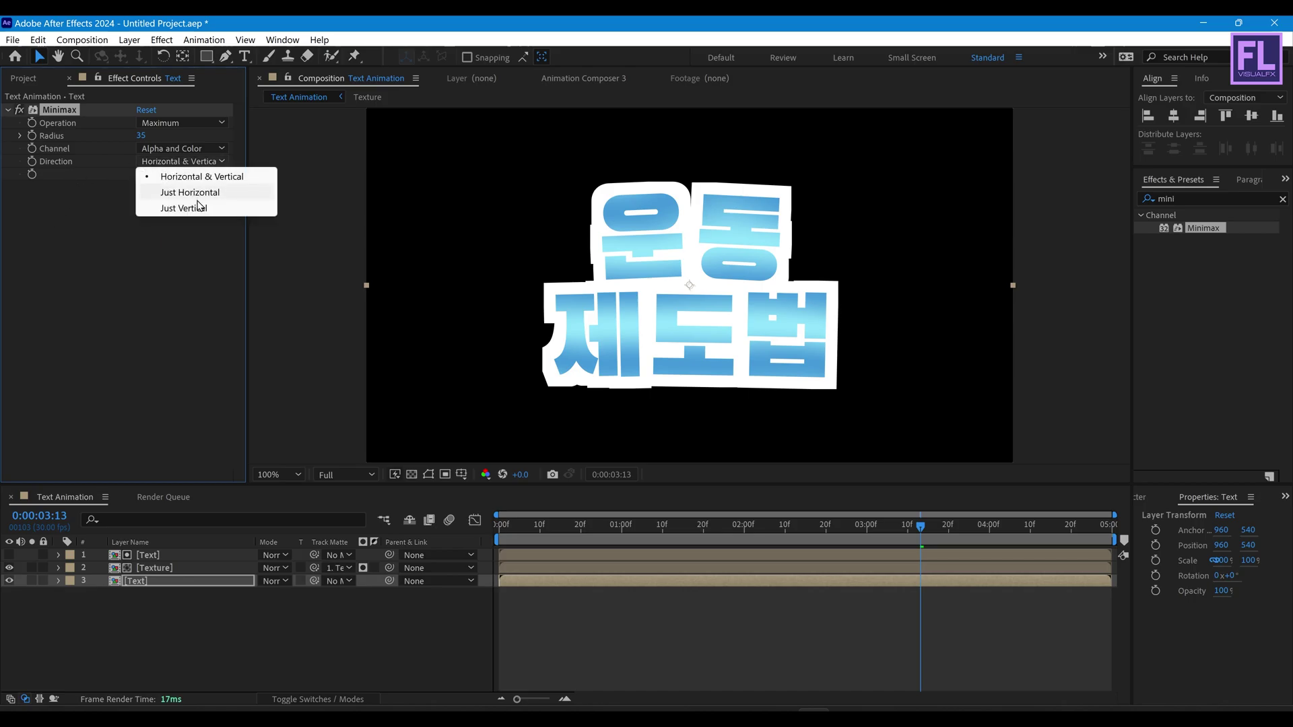
left_click(198, 195)
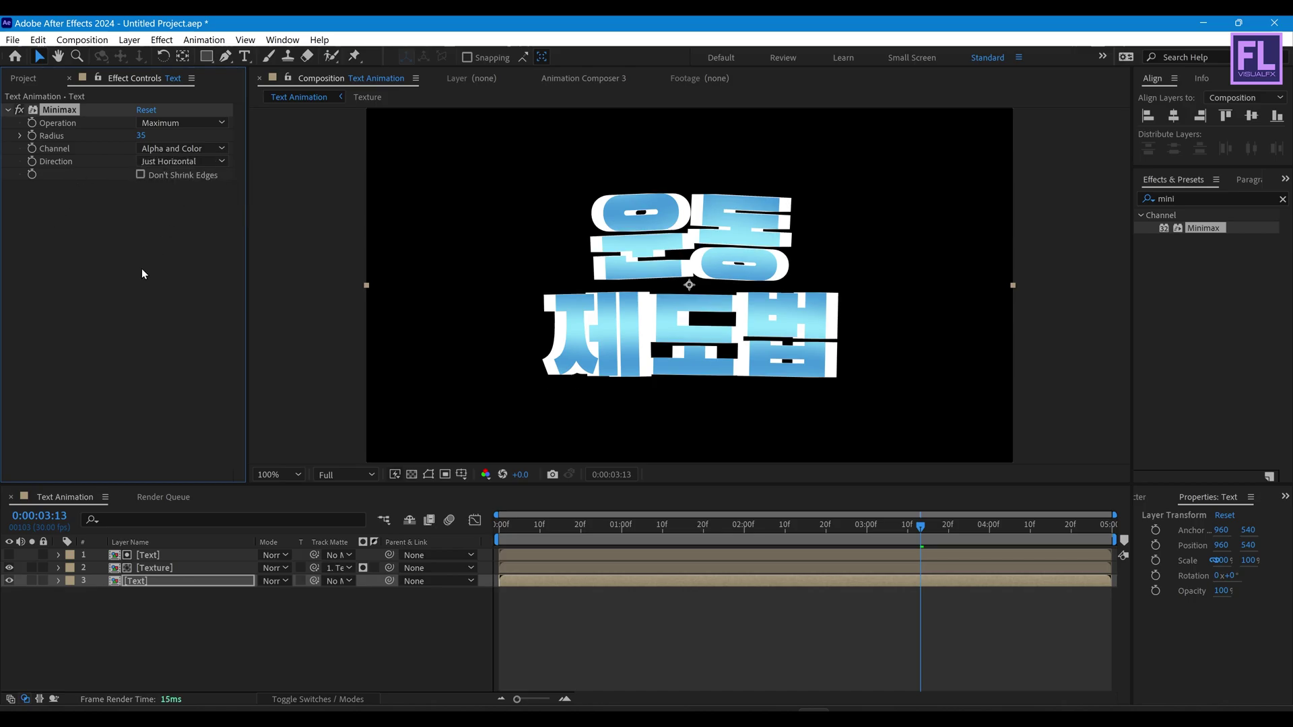
- Add a Transform effect above Minimax on the lowest Text layer and set its Rotation to 315°
left_click(1154, 200)
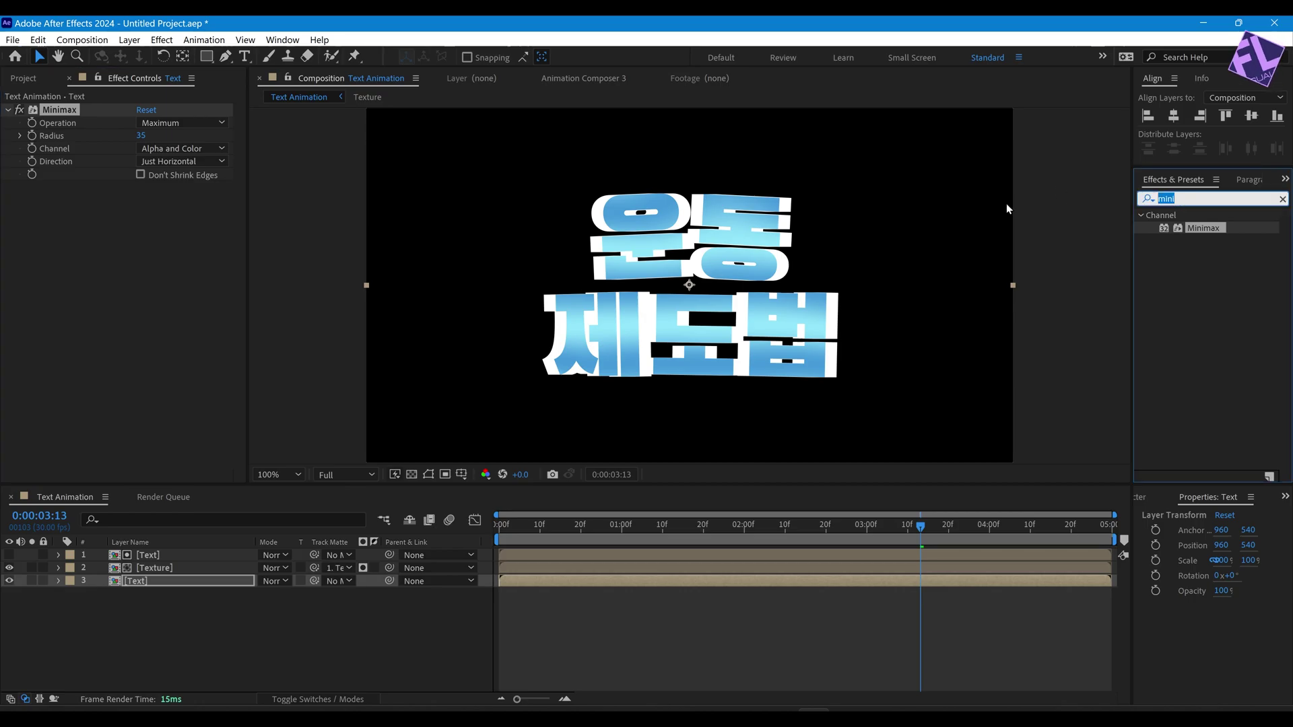
type("trans")
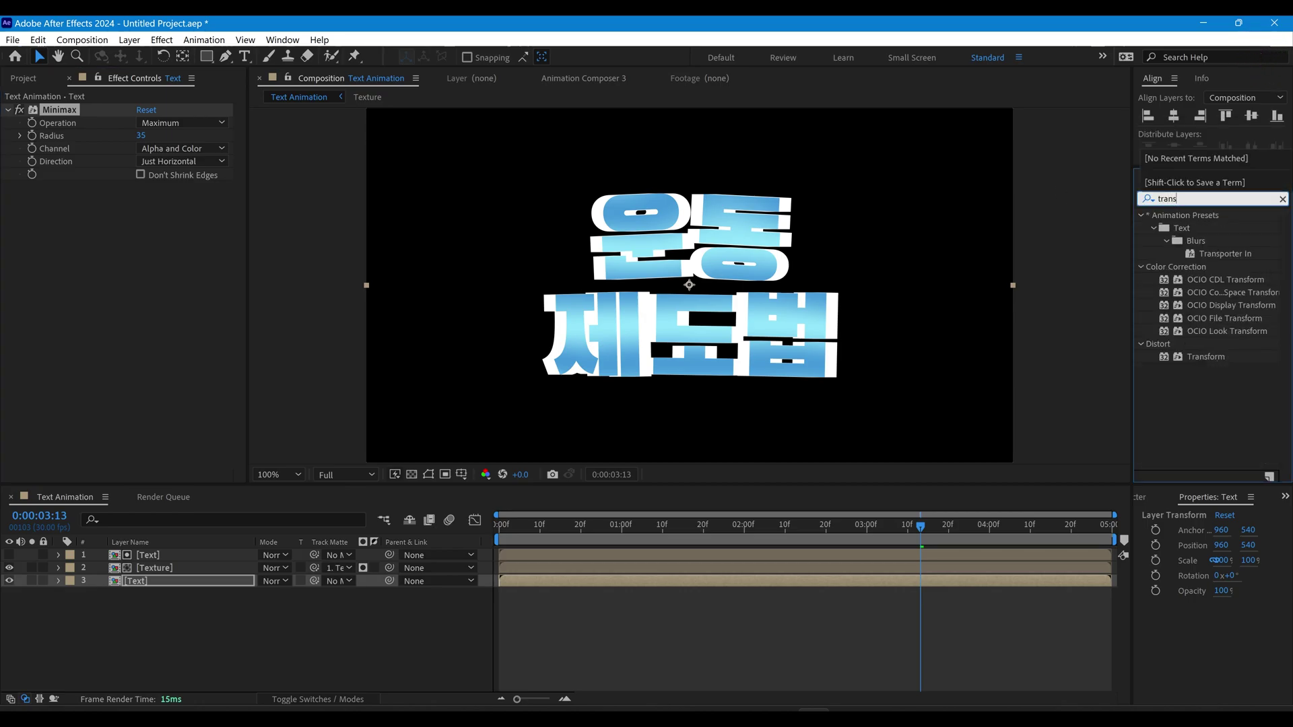
left_click_drag(1206, 357, 67, 106)
left_click(154, 243)
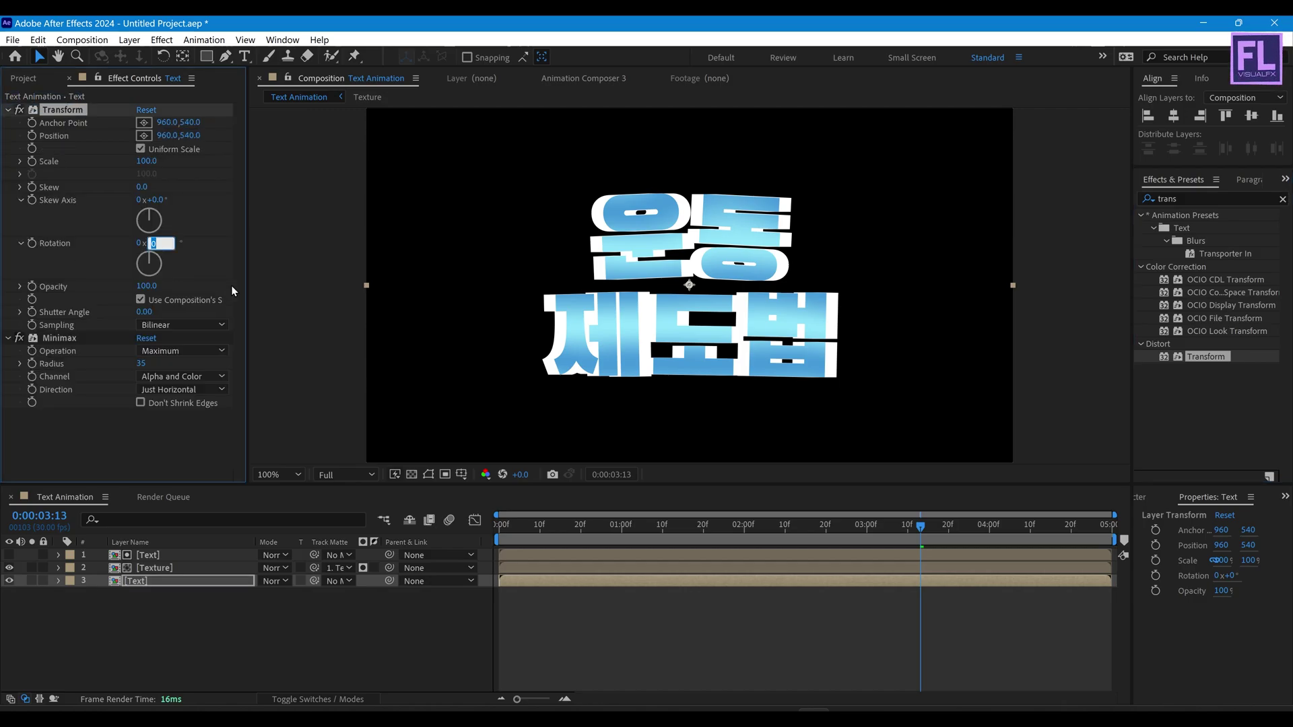
type("315")
key("Return")
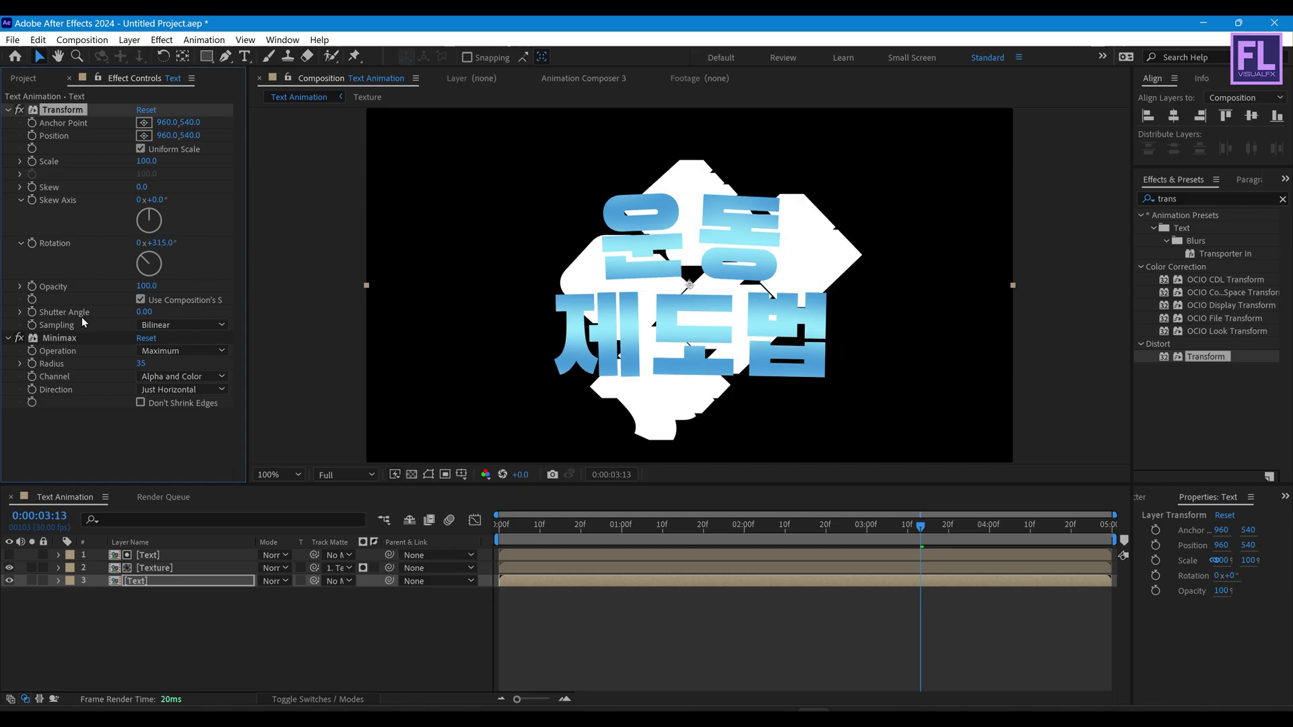
- Add a second Transform effect after Minimax and set its Rotation to -315°
left_click_drag(1205, 357, 687, 296)
scroll(134, 424, "down", 3)
left_click(156, 394)
type("-")
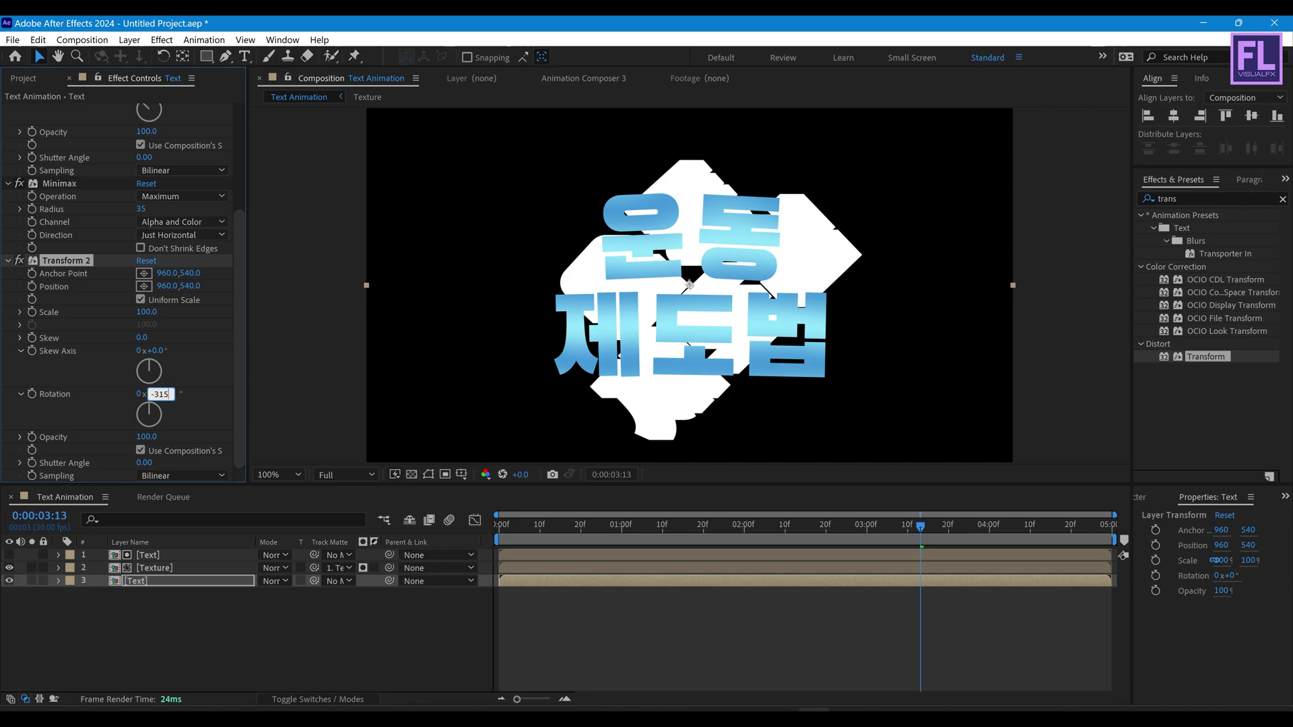
type("315")
key("Return")
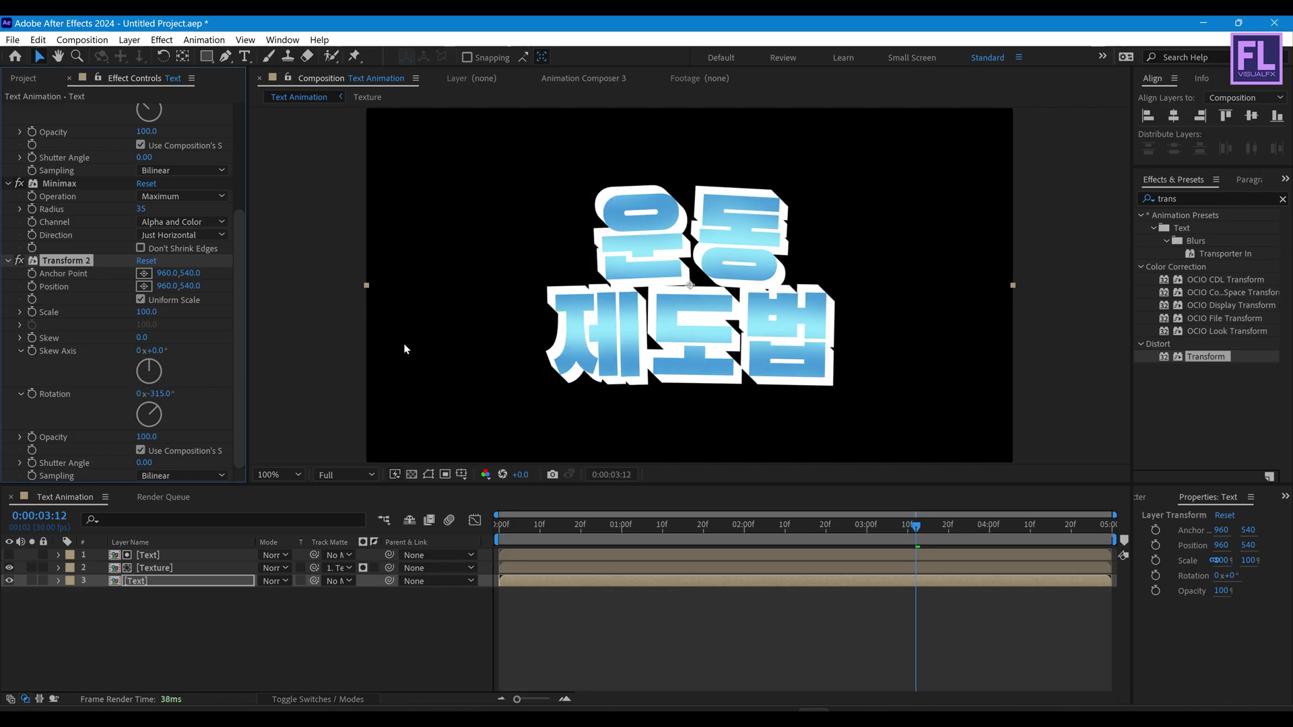
- Insert a third Transform effect between Minimax and Transform 2 and shift its Anchor Point to 921, 540
left_click_drag(1223, 358, 67, 190)
left_click_drag(69, 236, 69, 236)
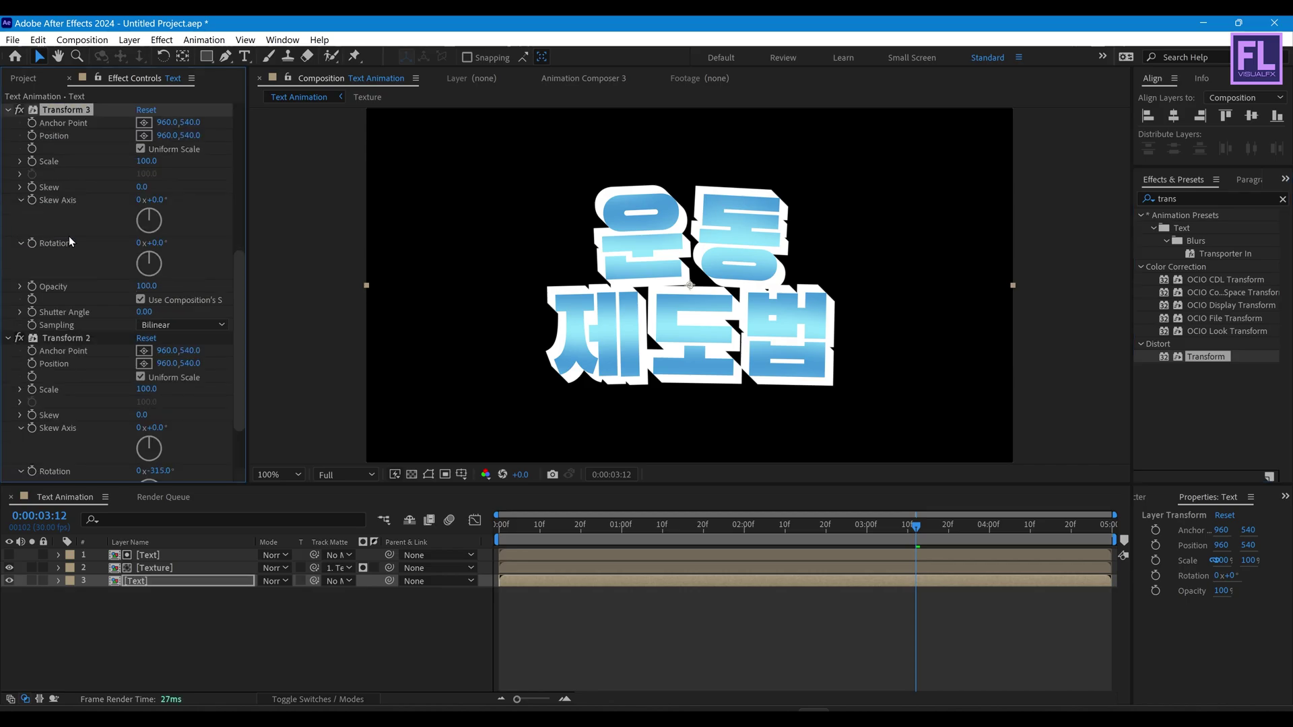
scroll(127, 260, "up", 3)
left_click_drag(180, 233, 142, 229)
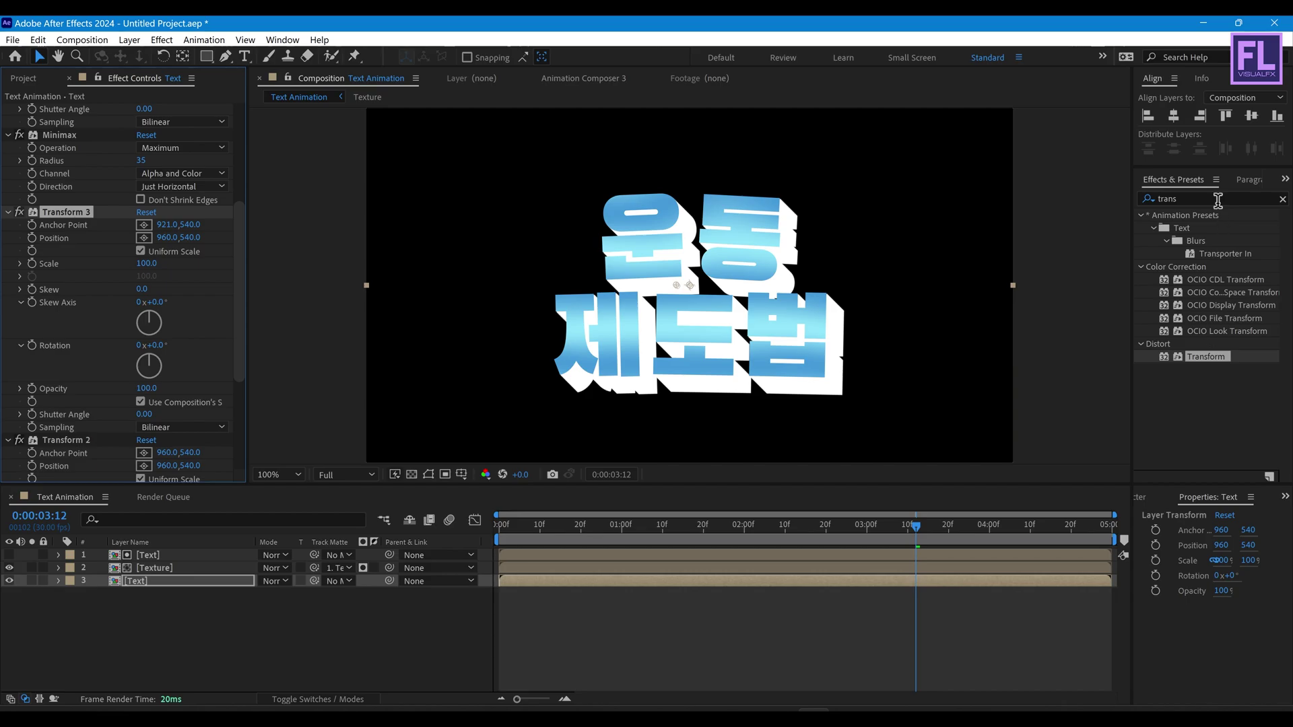
- Add a Fill effect after Transform 2 on the lowest Text layer and set its color to dark blue 241B81
left_click(1216, 199)
type("fil")
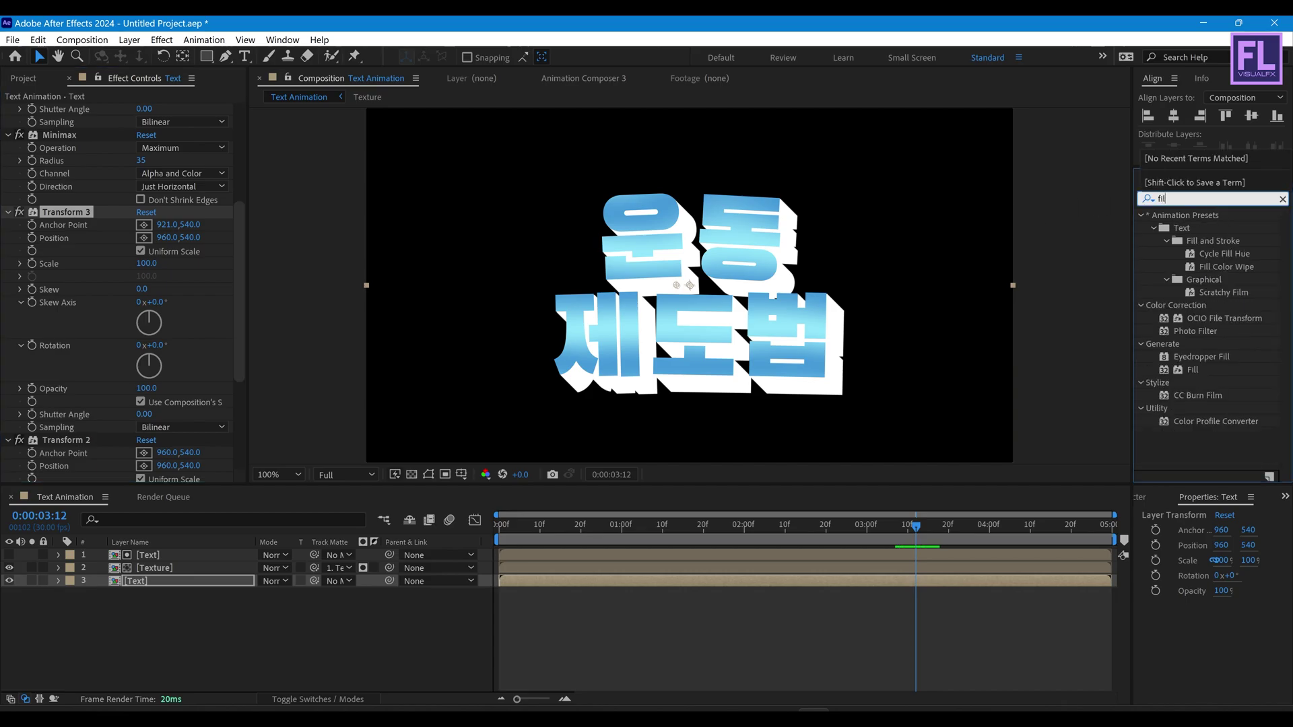
left_click_drag(1193, 370, 91, 457)
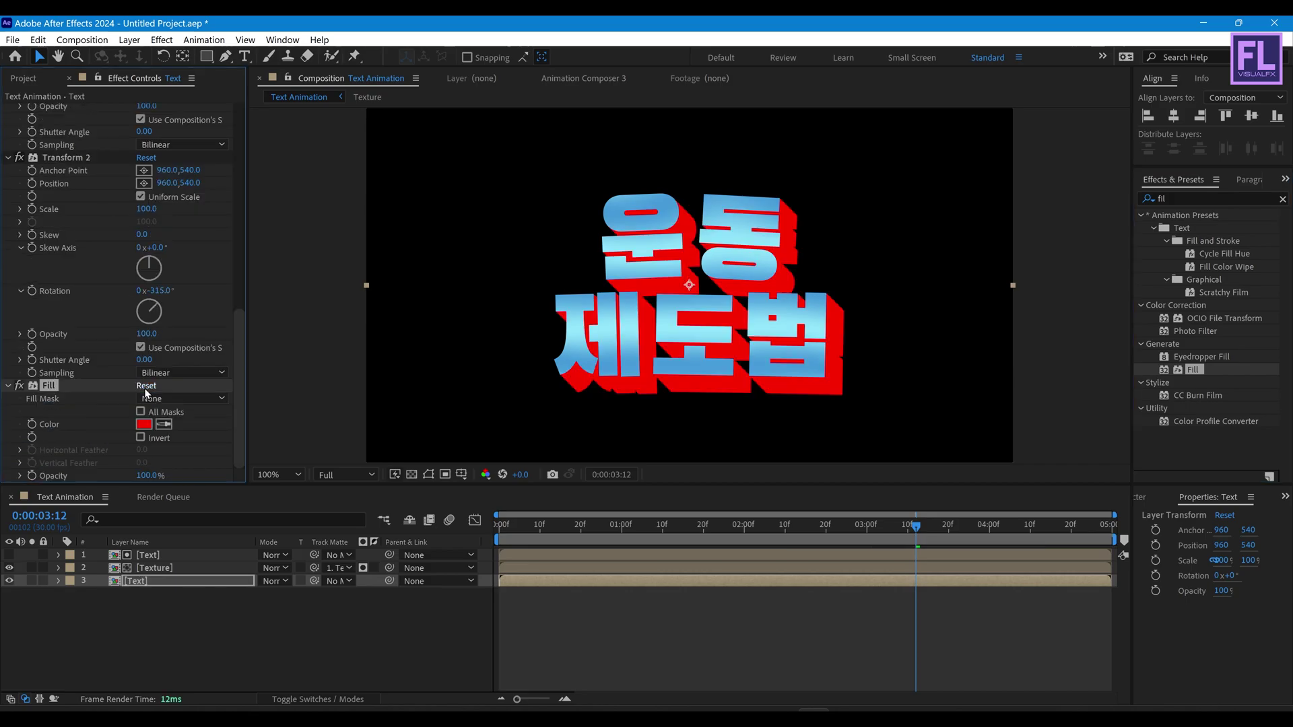
left_click(145, 424)
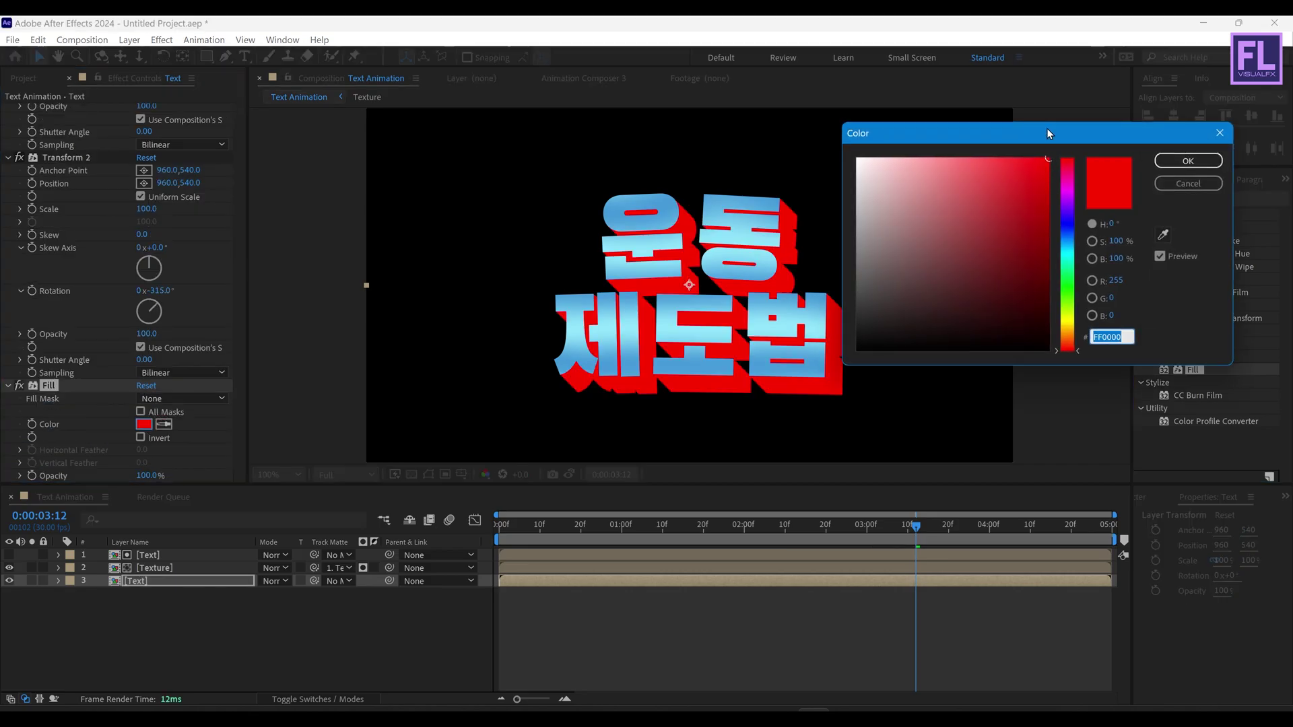
left_click_drag(1046, 128, 1028, 132)
mouse_move(1048, 195)
left_mouse_down()
mouse_move(1048, 222)
mouse_move(983, 229)
mouse_move(984, 248)
left_mouse_up()
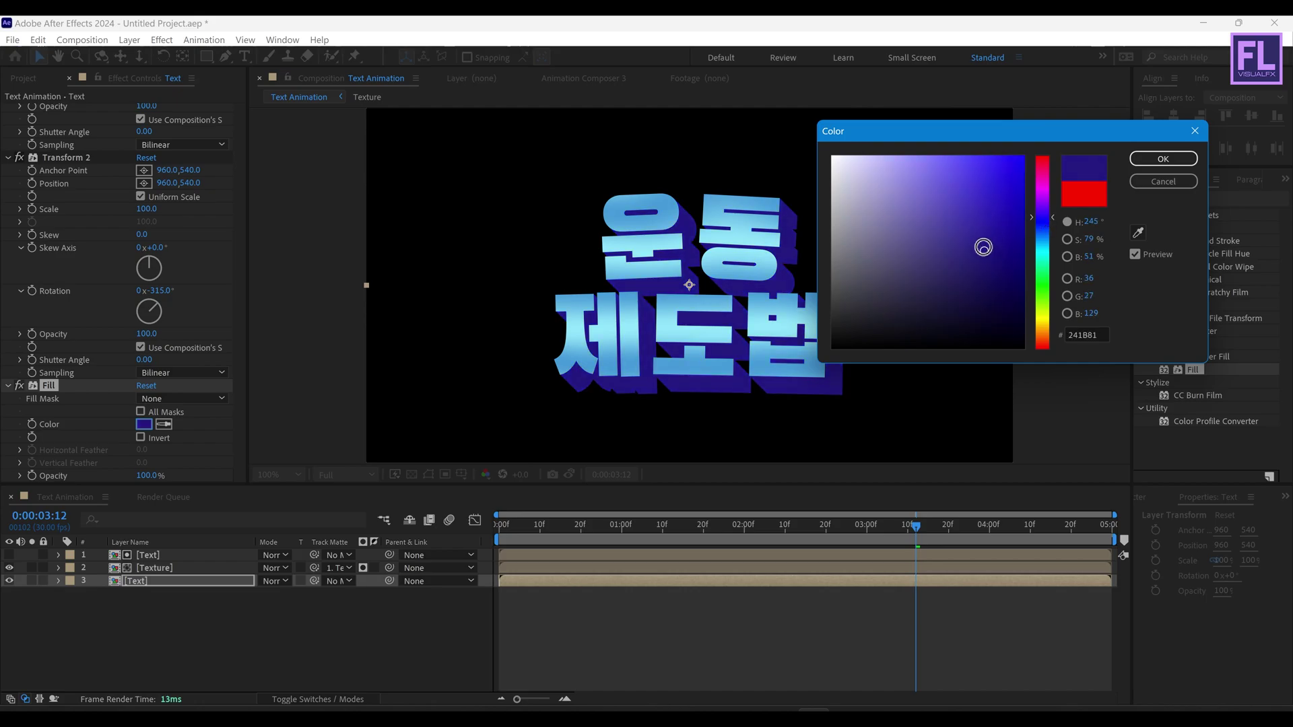
left_click(1188, 161)
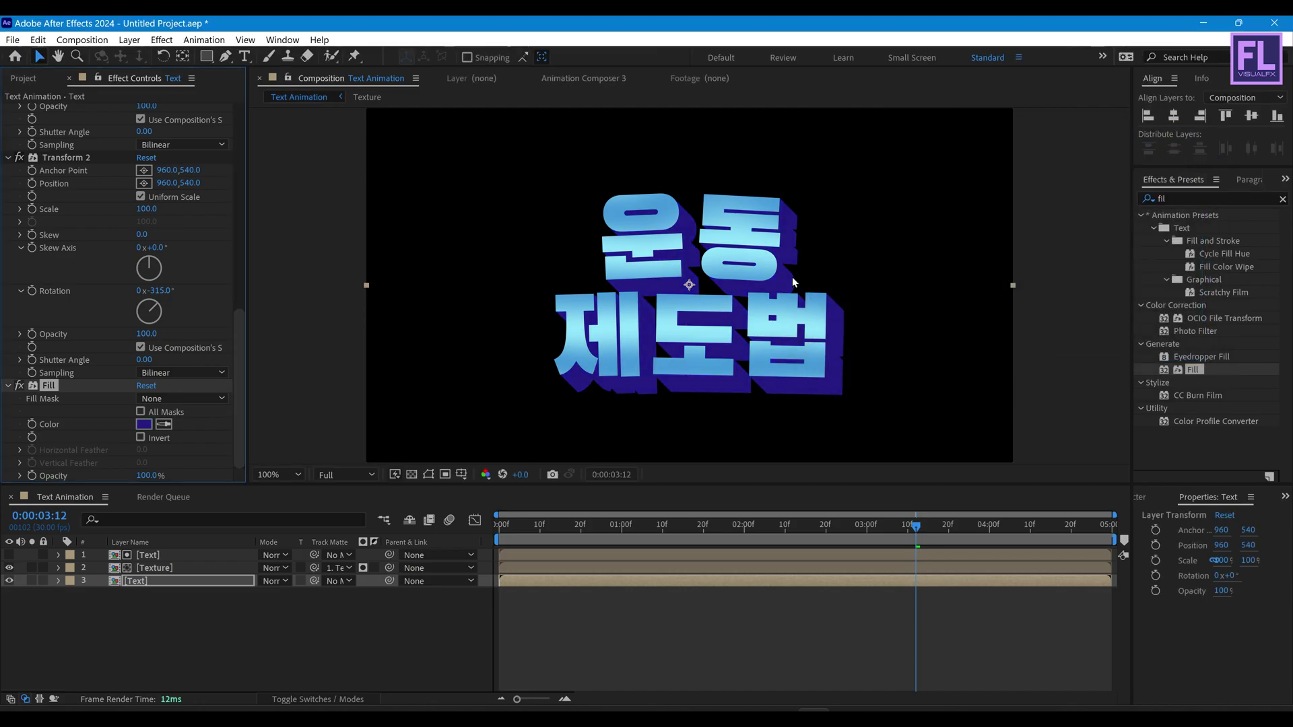
- Add a Stroke layer style to the lowest Text layer and set its color to black 000000
right_click(152, 586)
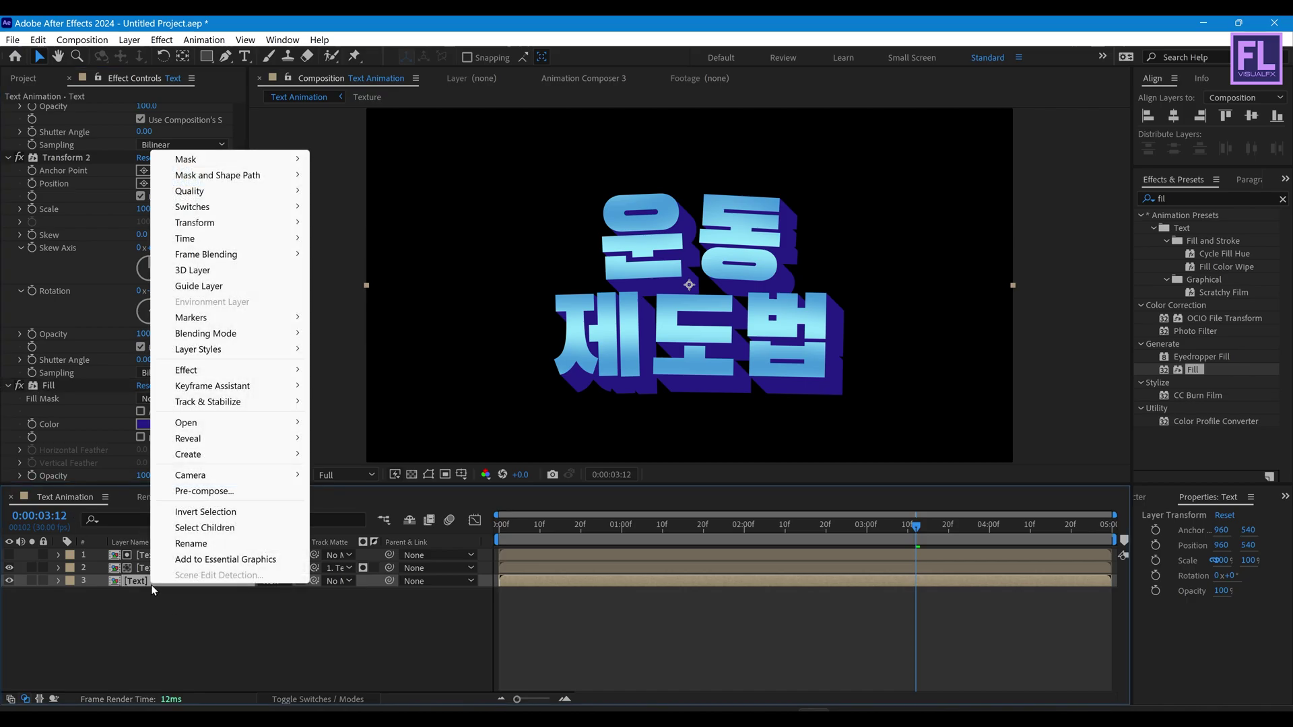
mouse_move(225, 350)
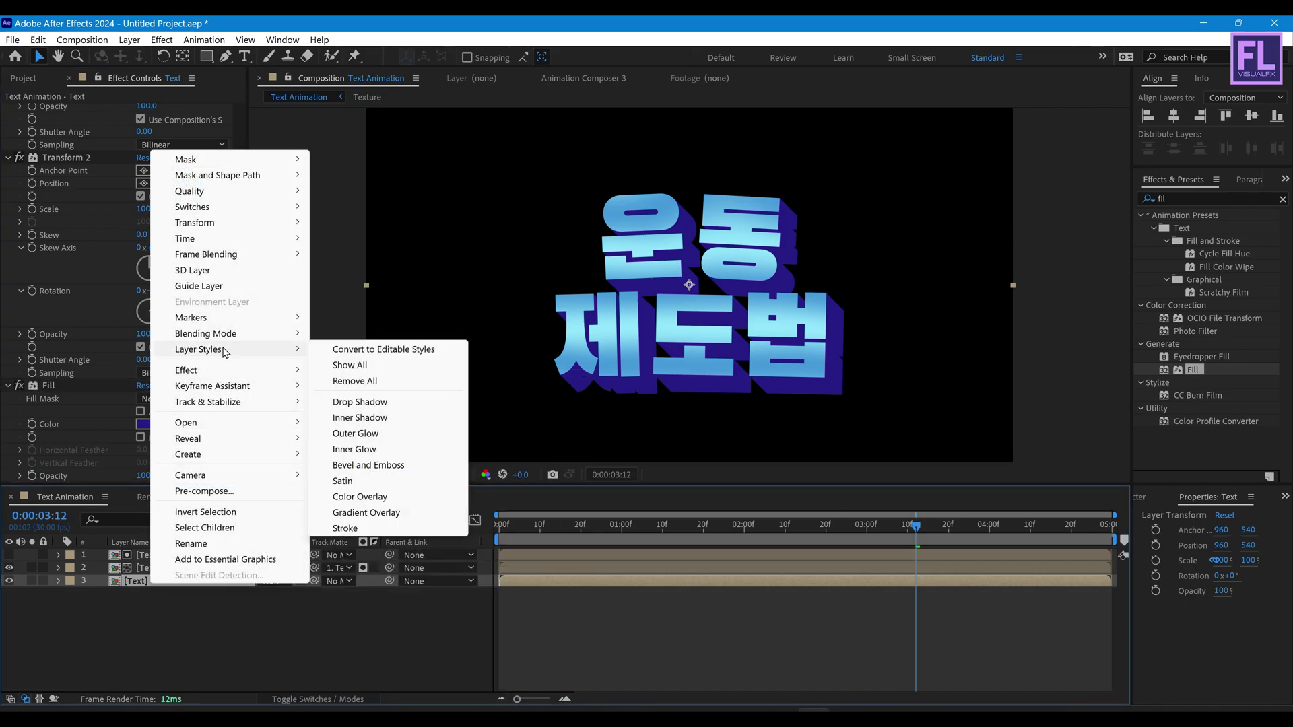
left_click(369, 528)
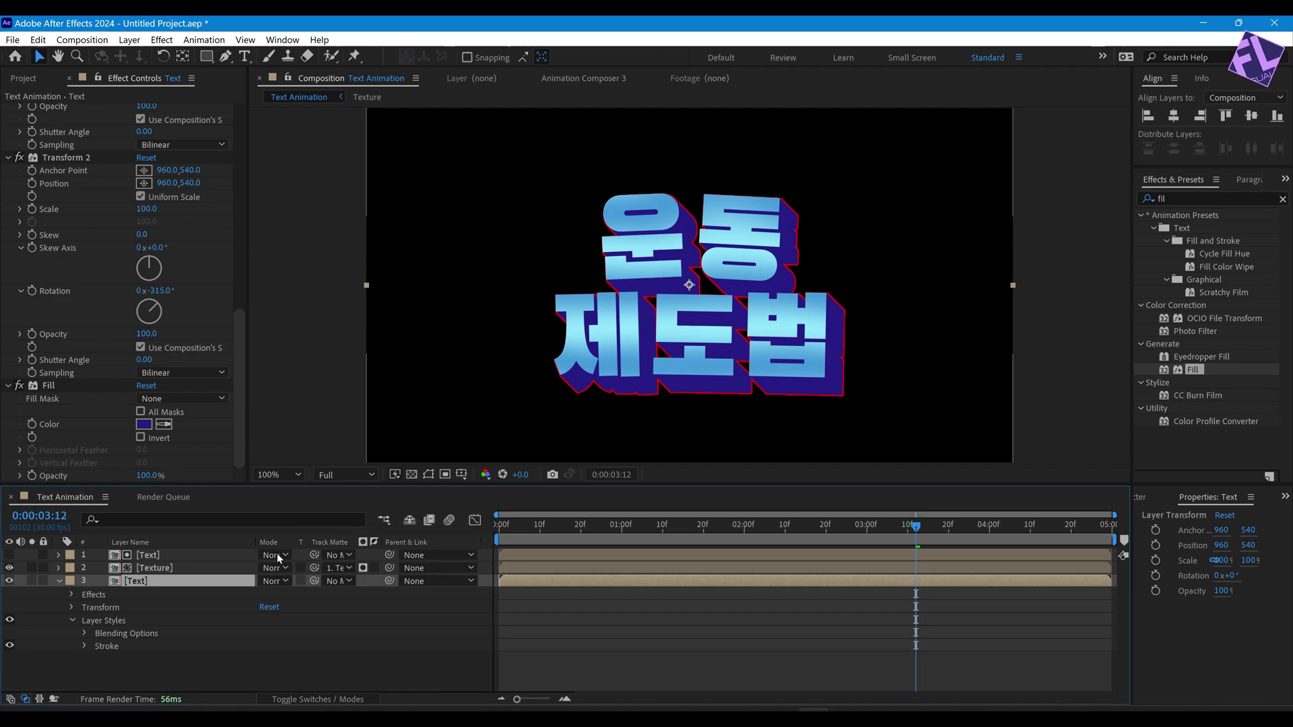
left_click(84, 645)
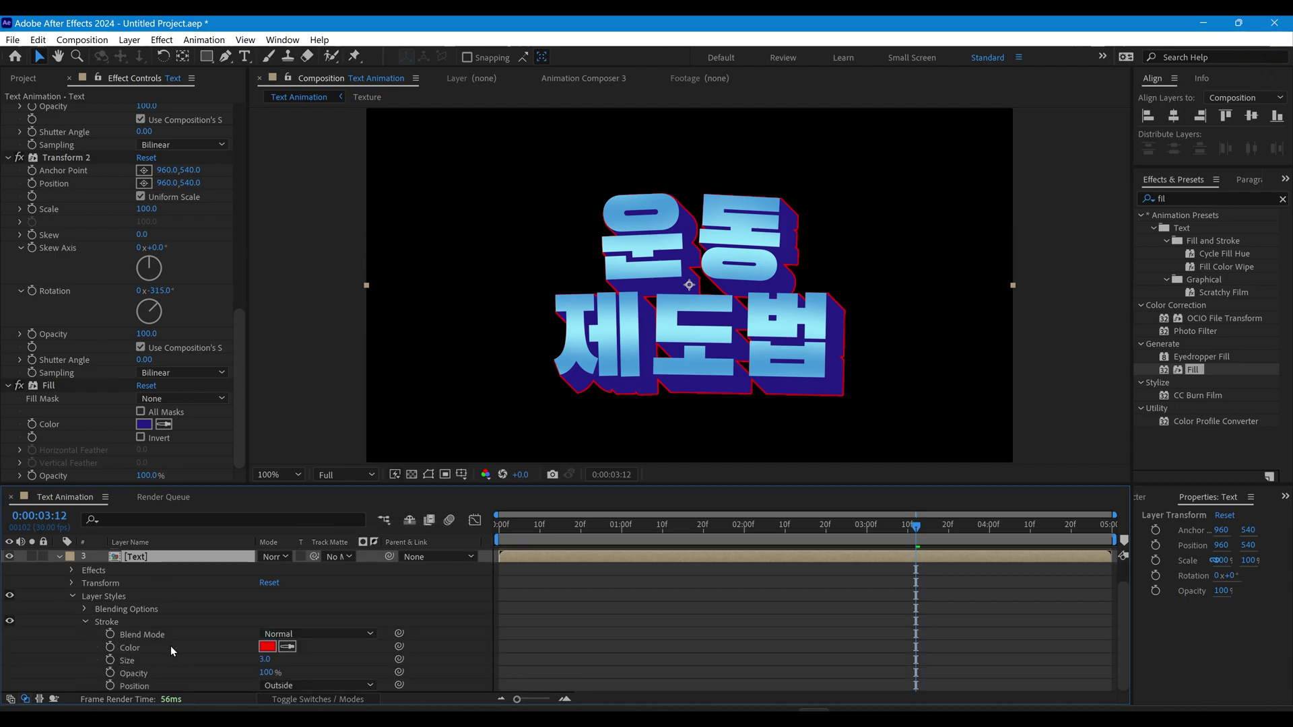
left_click(268, 646)
left_click_drag(861, 318, 833, 347)
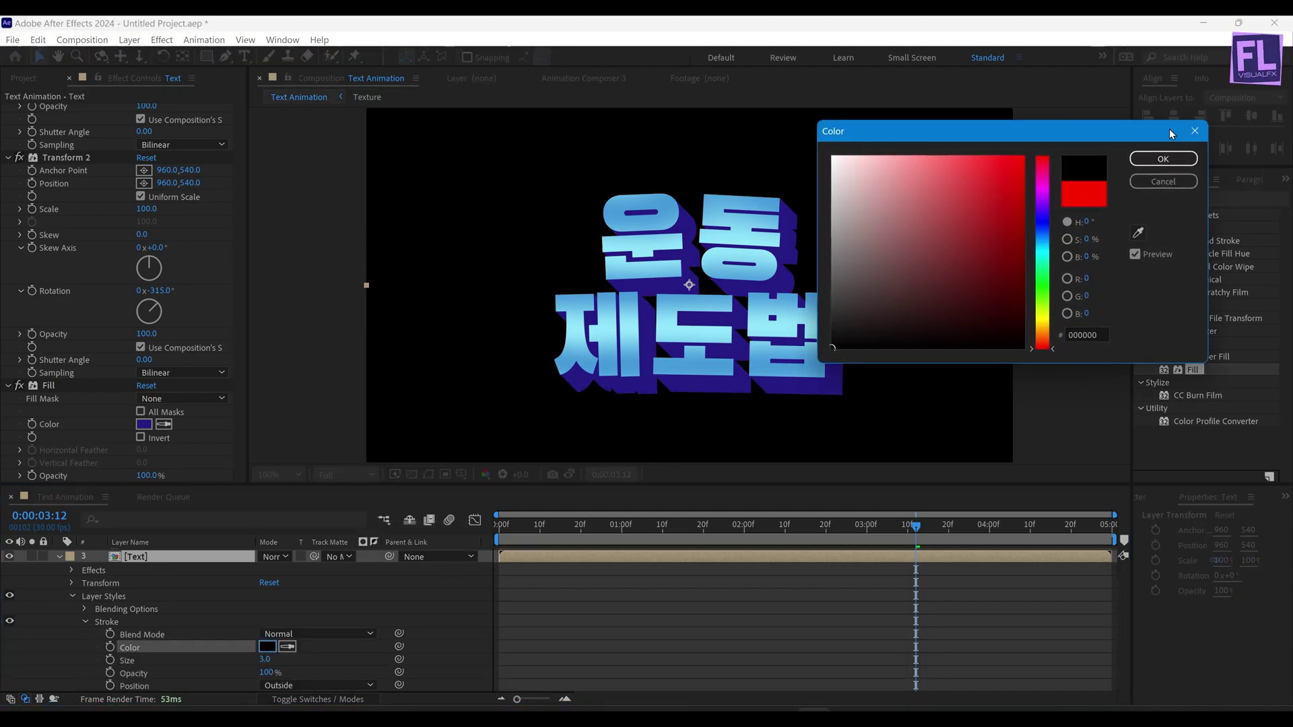
left_click(1163, 159)
- Set the Stroke size on the lowest Text layer to 15 and collapse its Layer Styles group
left_click(268, 659)
type("15")
left_click(298, 666)
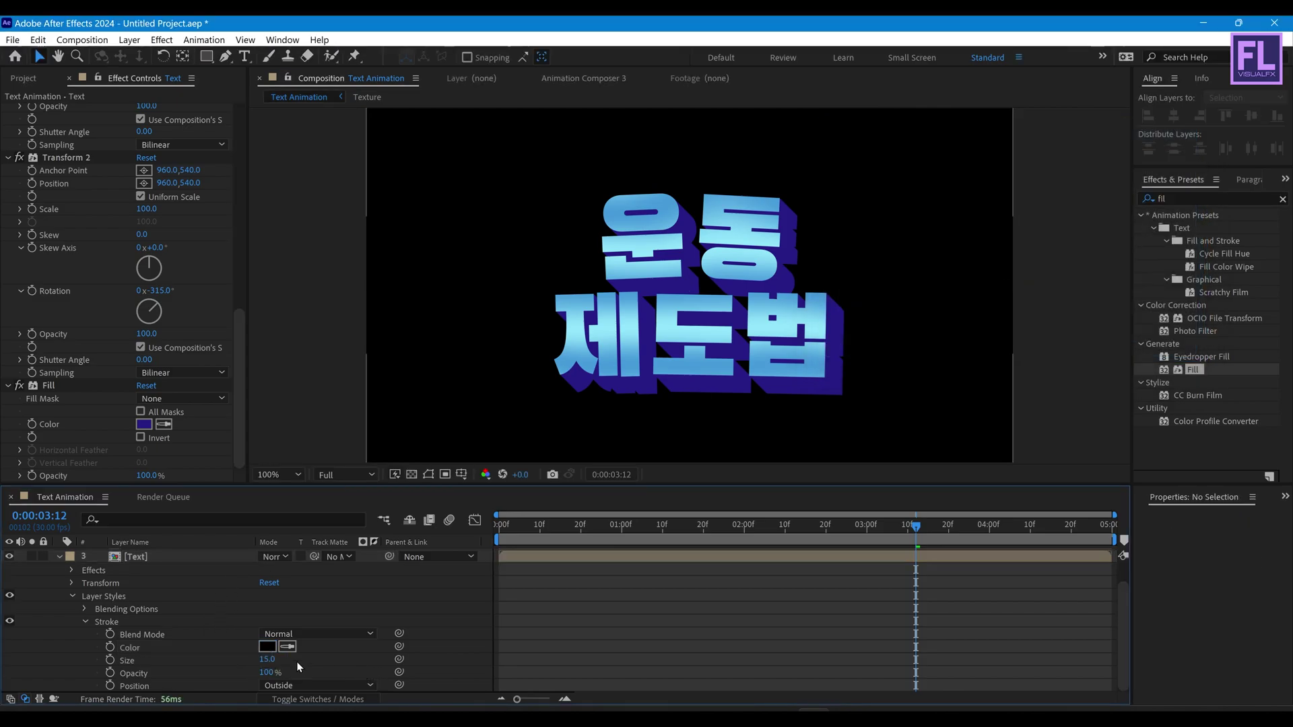
scroll(295, 657, "up", 2)
left_click(71, 620)
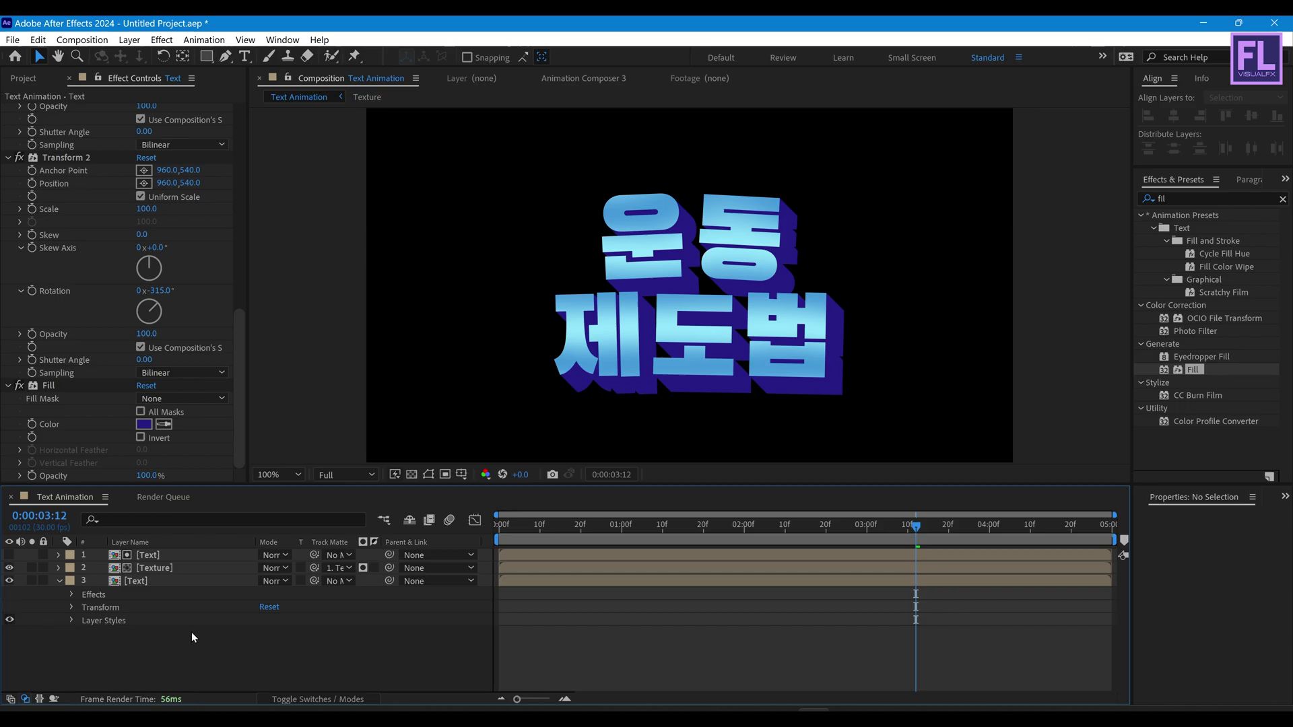
- Show the transparency grid and copy the lowest Text layer's layer styles onto the Texture layer
left_click(411, 474)
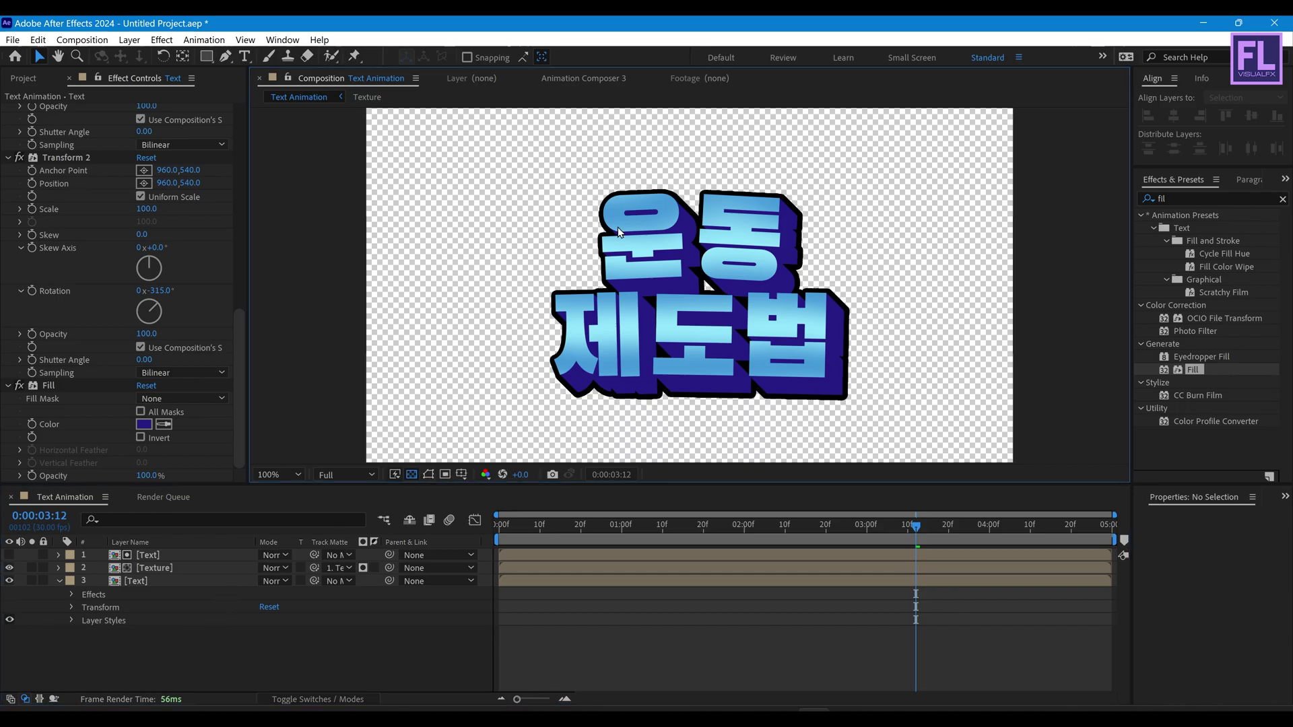
left_click(108, 618)
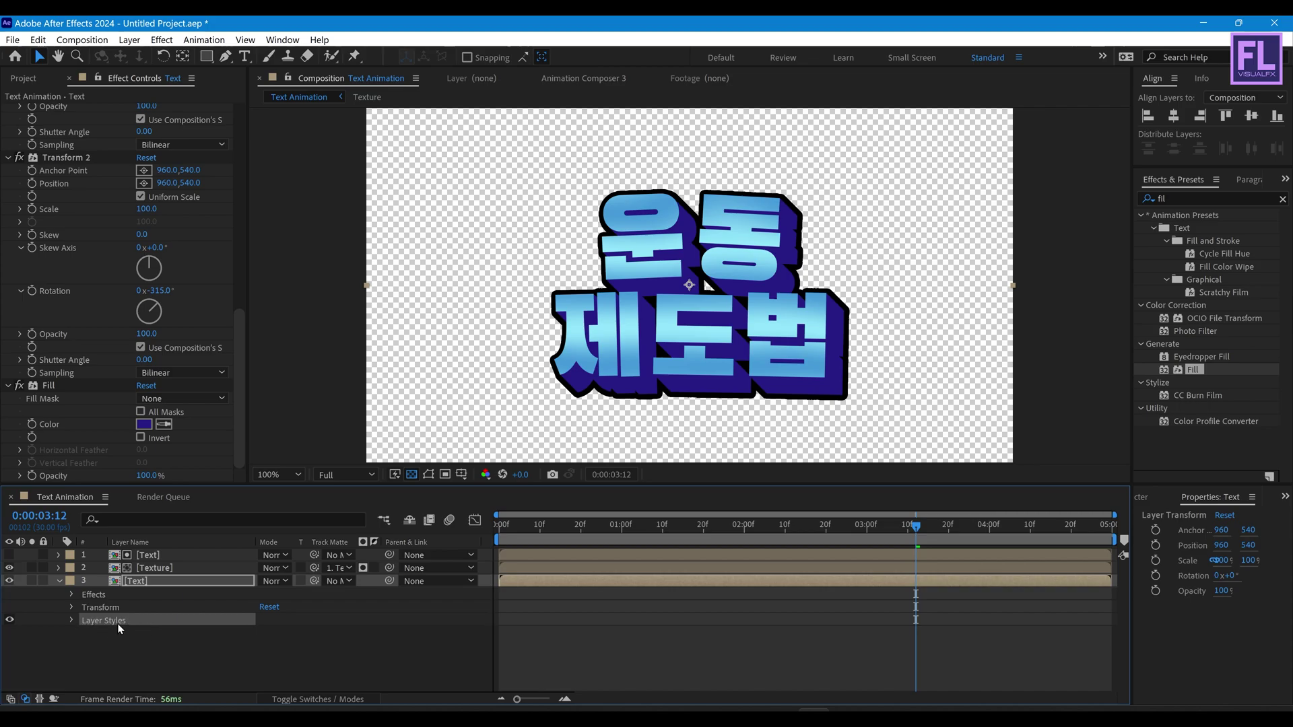
left_click(59, 581)
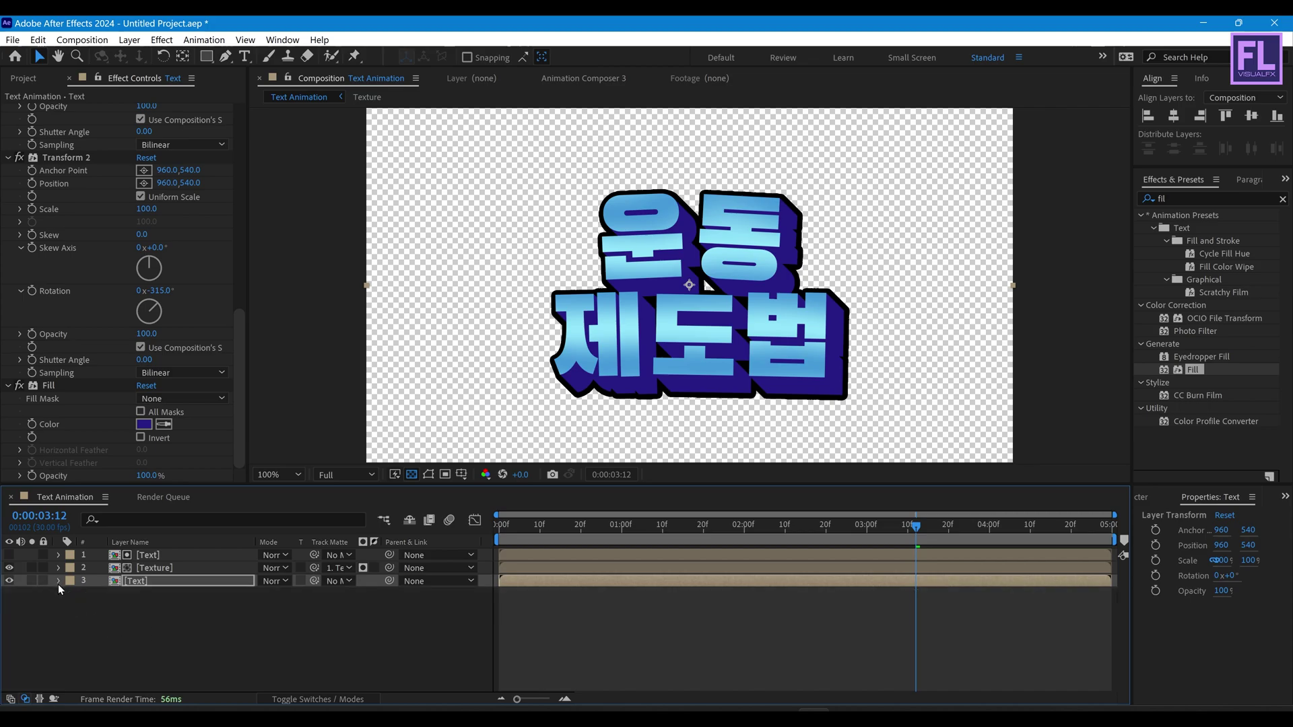
left_click(155, 570)
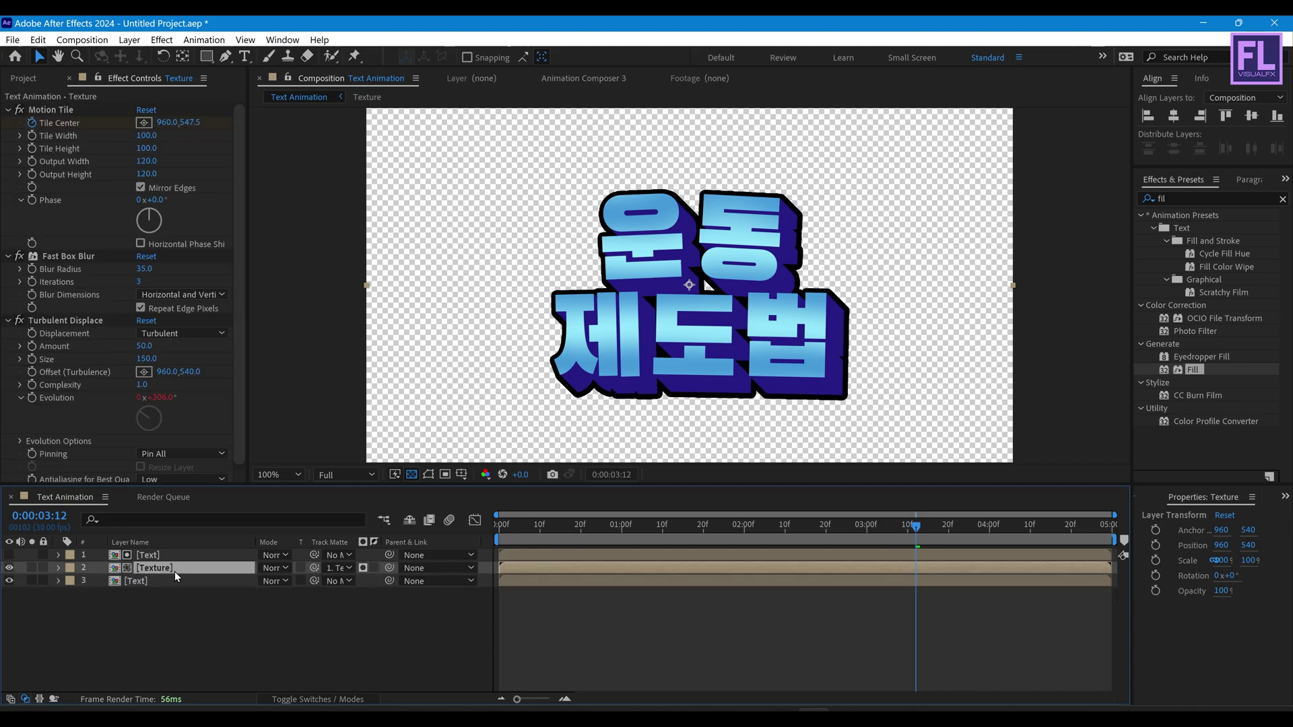
key("Return")
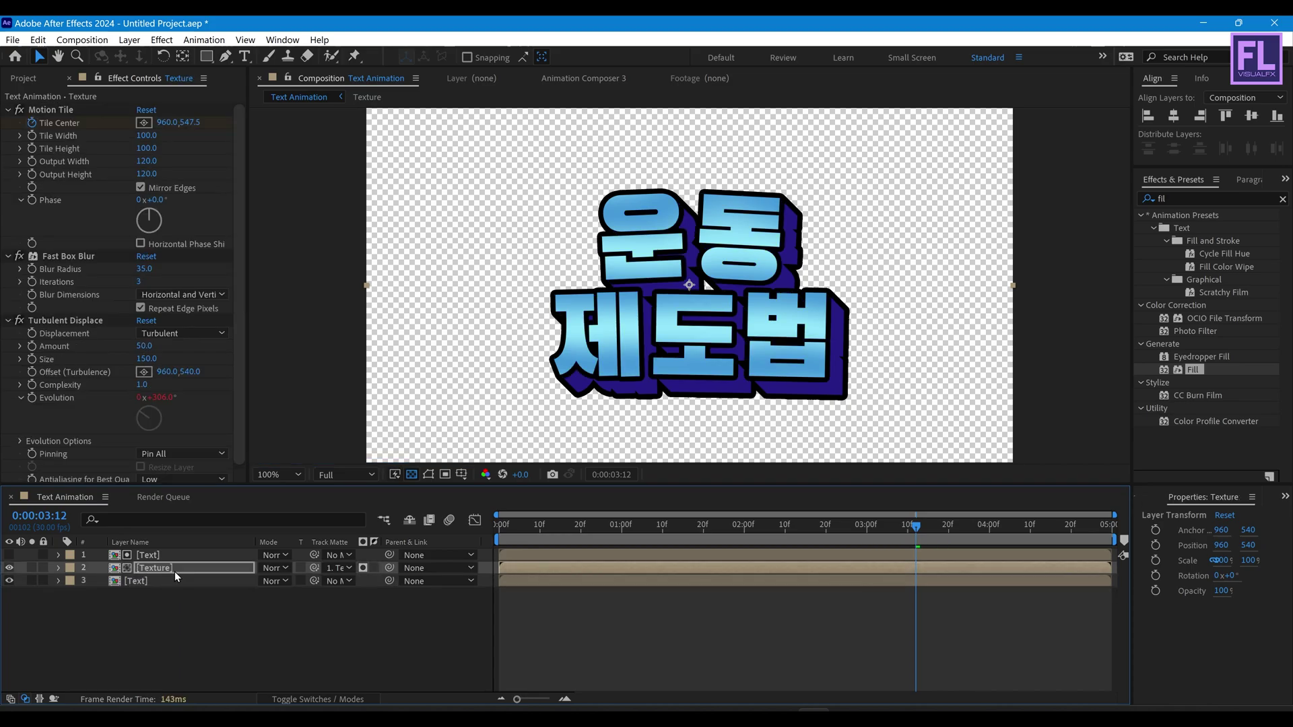
- Play back the outlined text animation from near the start and turn off the transparency grid
left_click_drag(875, 530, 566, 535)
key("space")
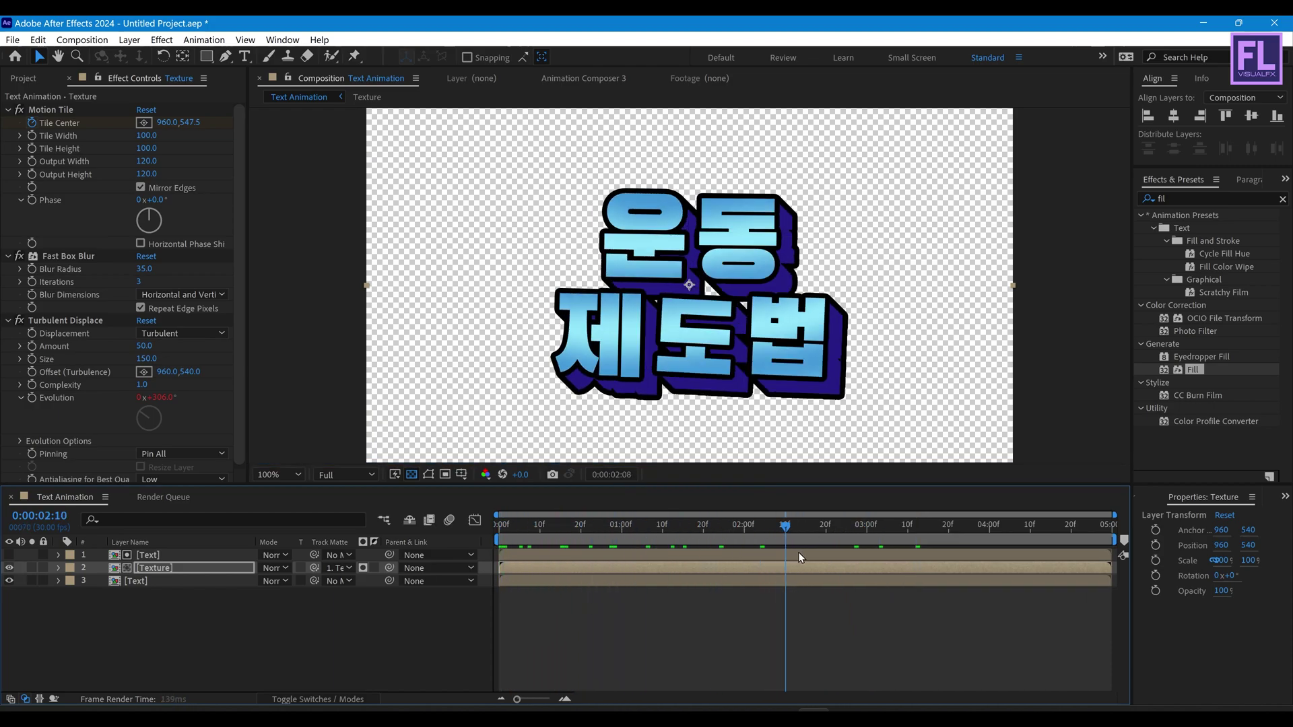
key("space")
left_click(411, 474)
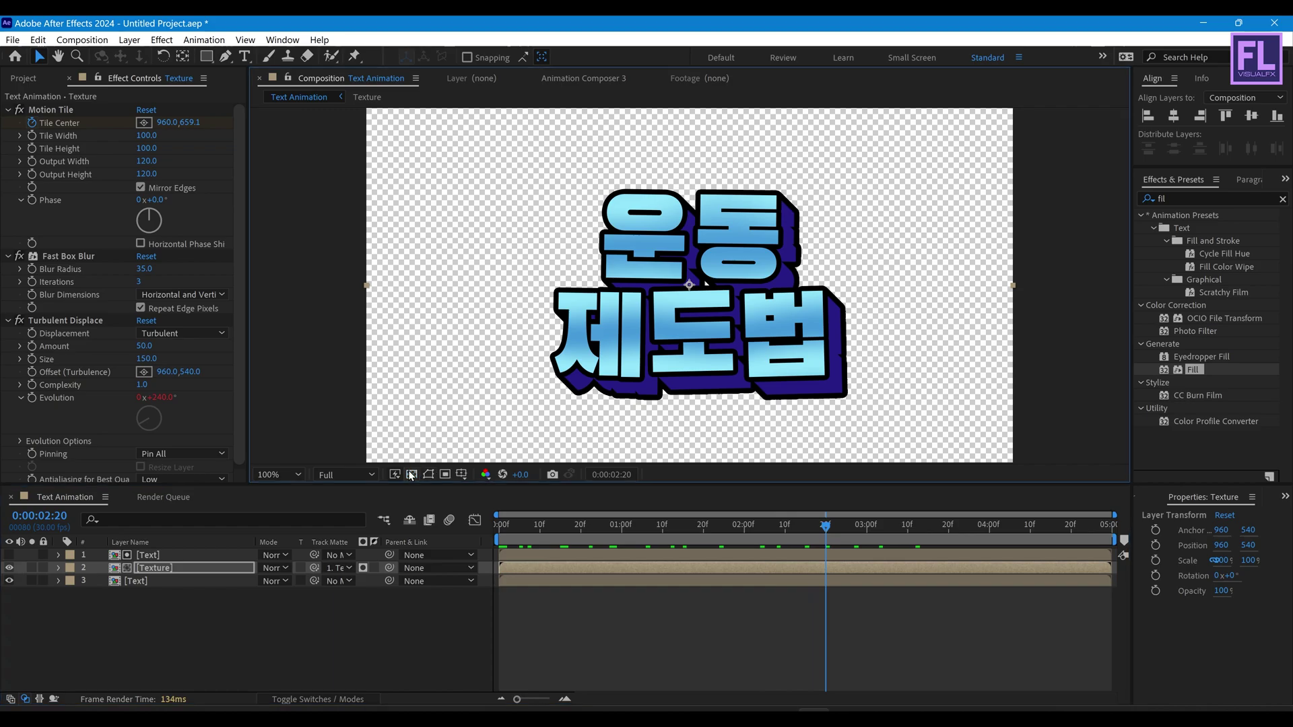
- Pre-compose all three layers into a composition named Main text, moving all attributes into it
left_click_drag(133, 626, 167, 559)
right_click(169, 566)
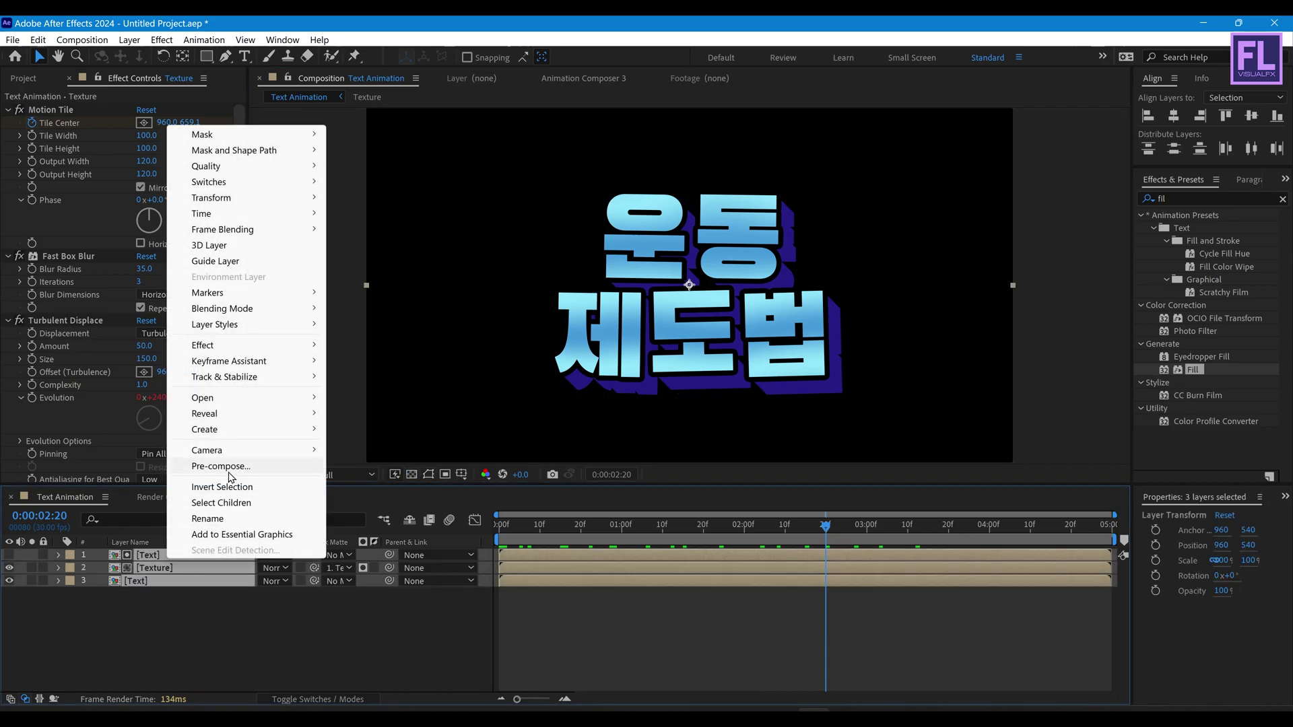
left_click(229, 467)
left_click(478, 385)
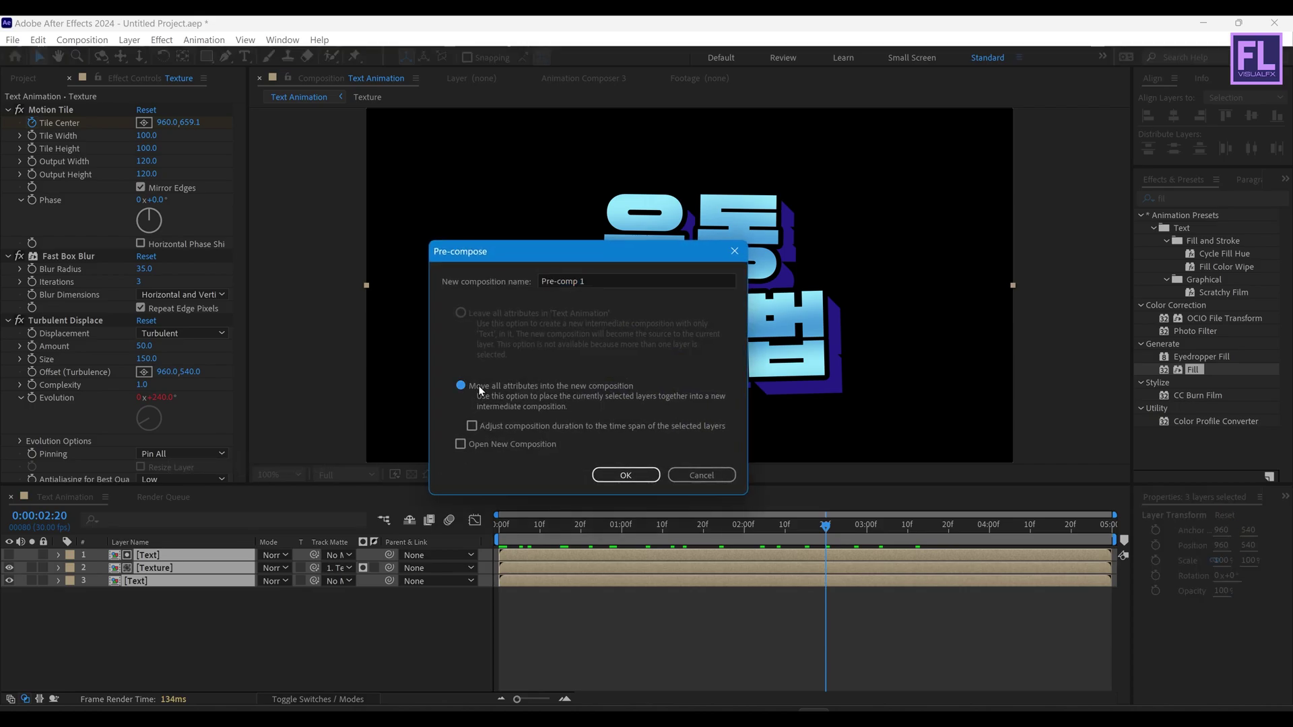
left_click(612, 279)
type("Main text")
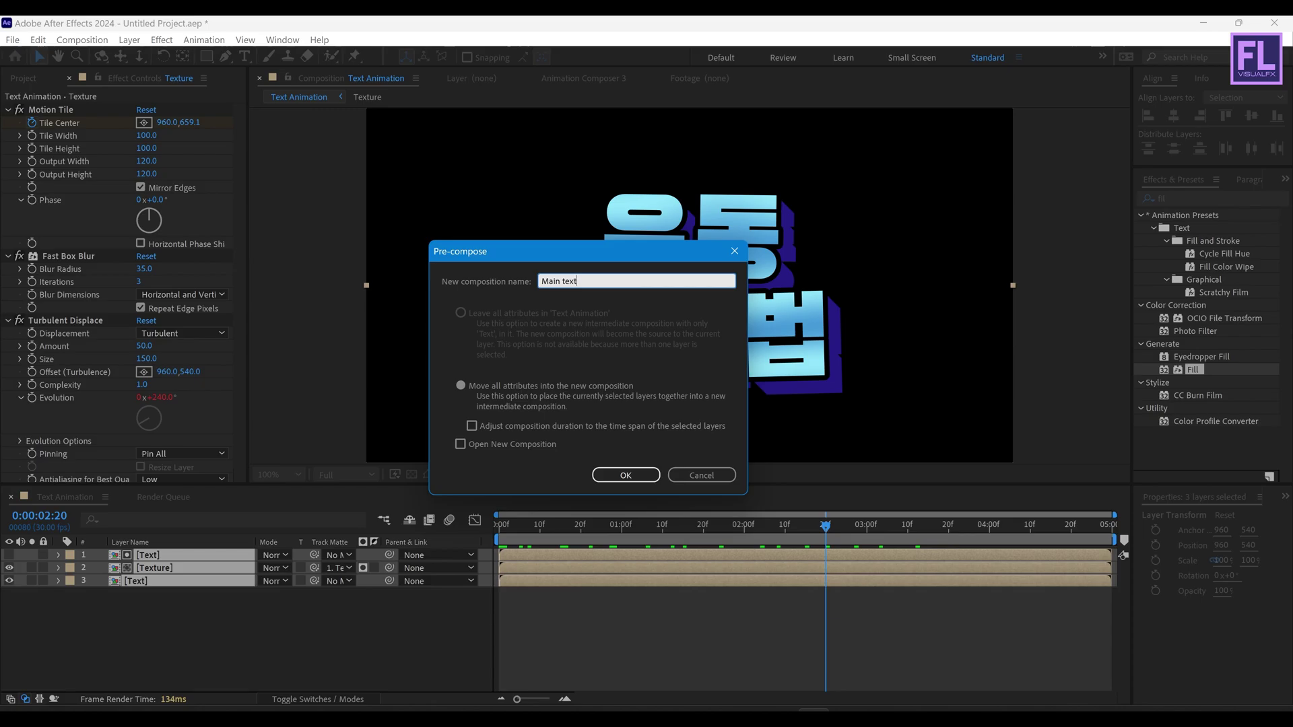
left_click(634, 472)
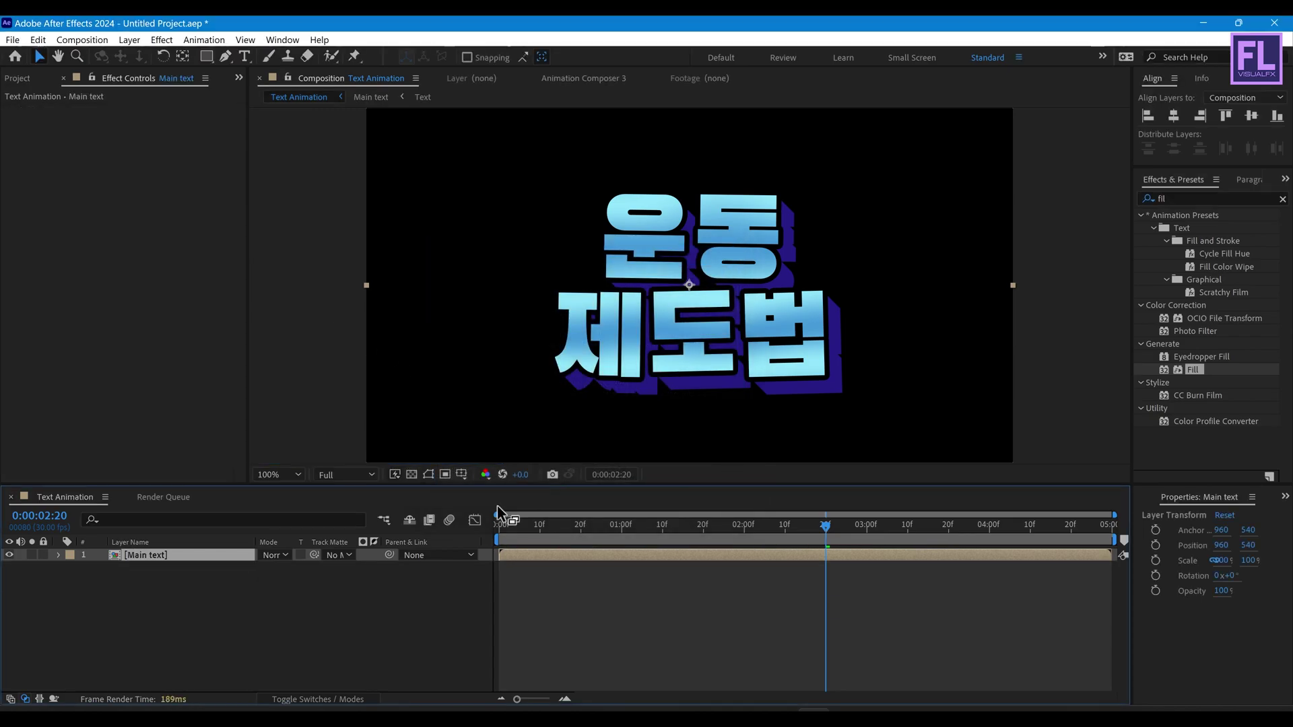
- Begin a new 1920 × 1080 solid layer and name it BG
left_click(23, 78)
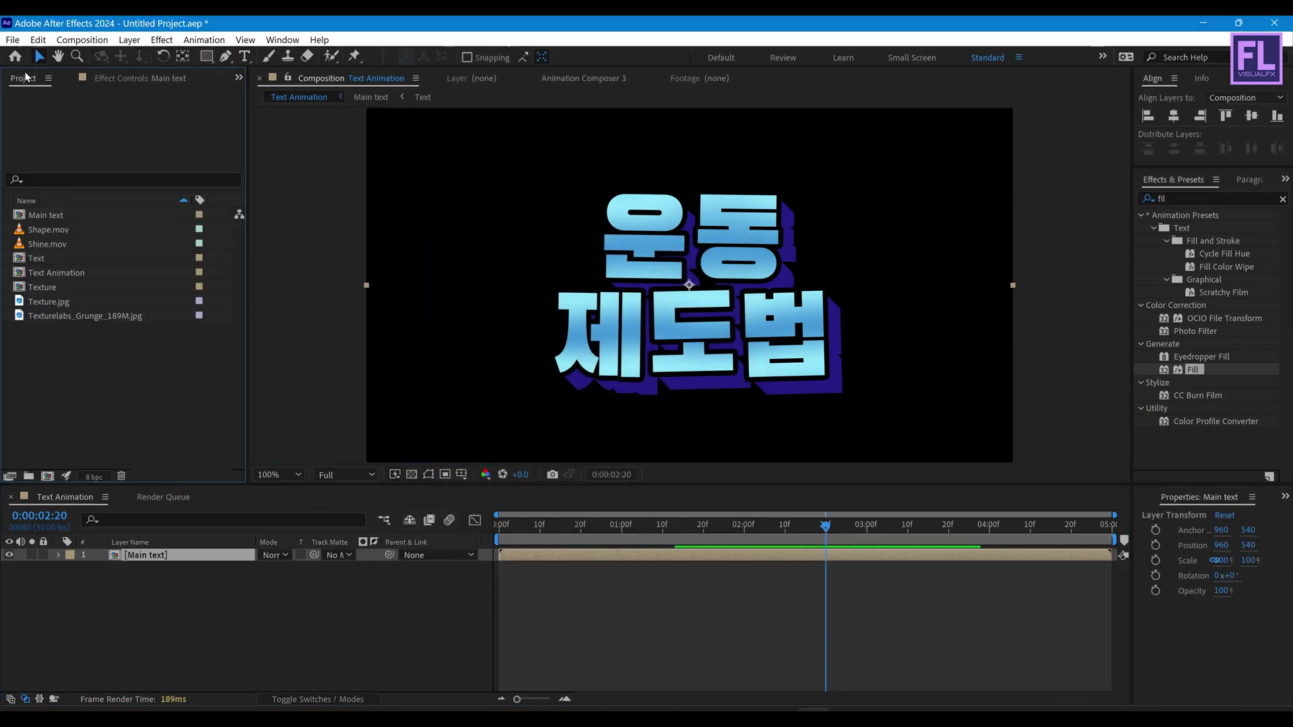
right_click(151, 602)
mouse_move(205, 431)
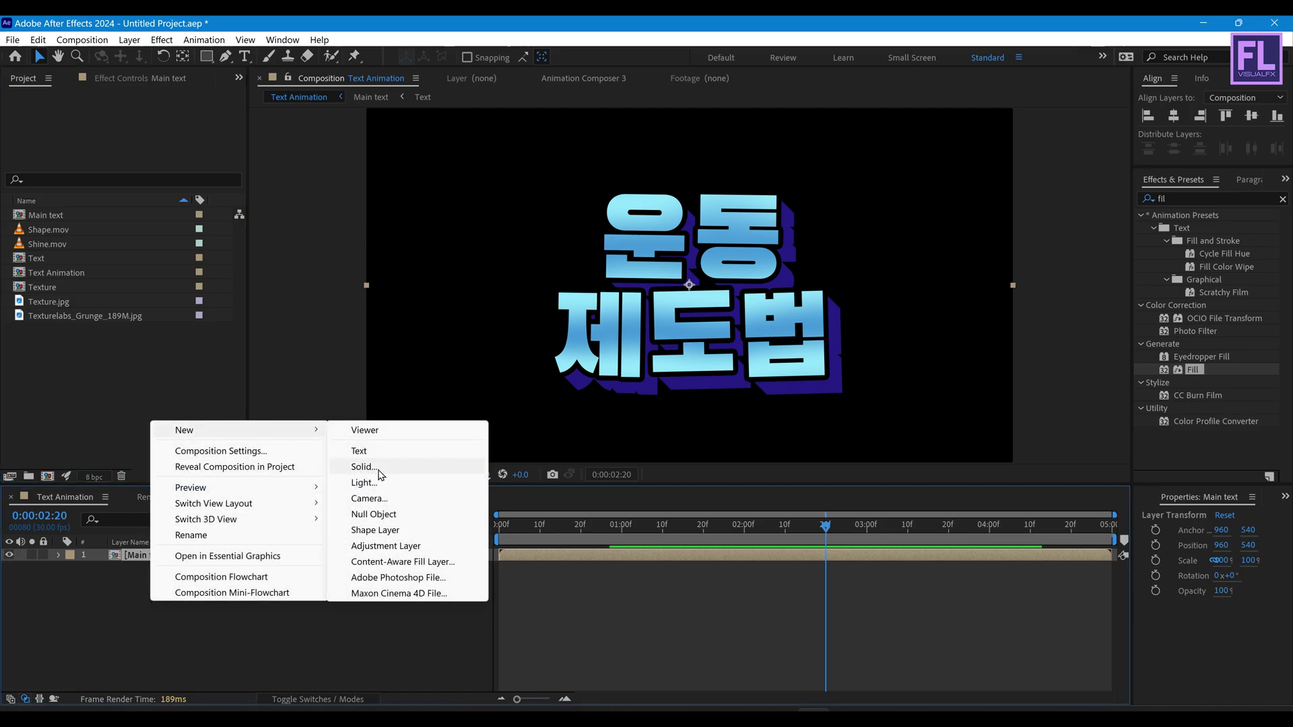
left_click(364, 467)
left_click_drag(633, 276, 575, 268)
left_click(598, 285)
key("ctrl+a")
type("B")
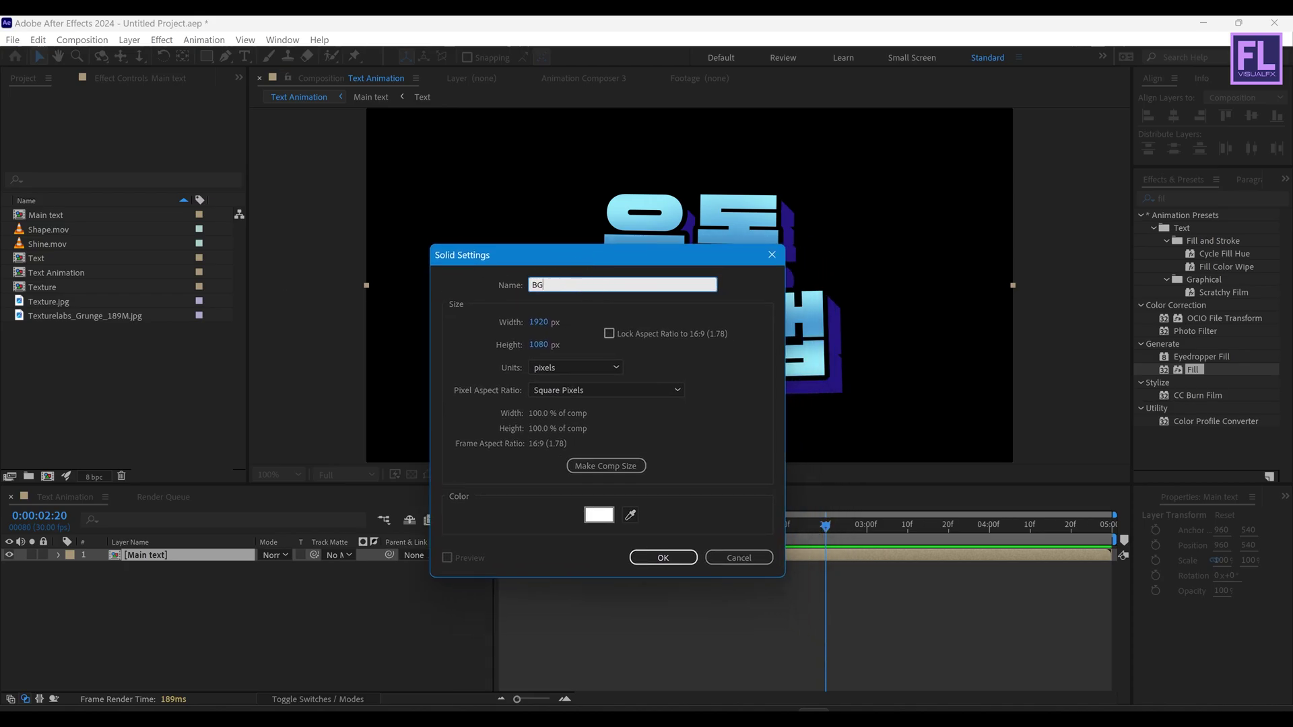
type("G")
- Create the BG solid in purple 5A00FF and place it beneath the Main text layer
left_click(599, 514)
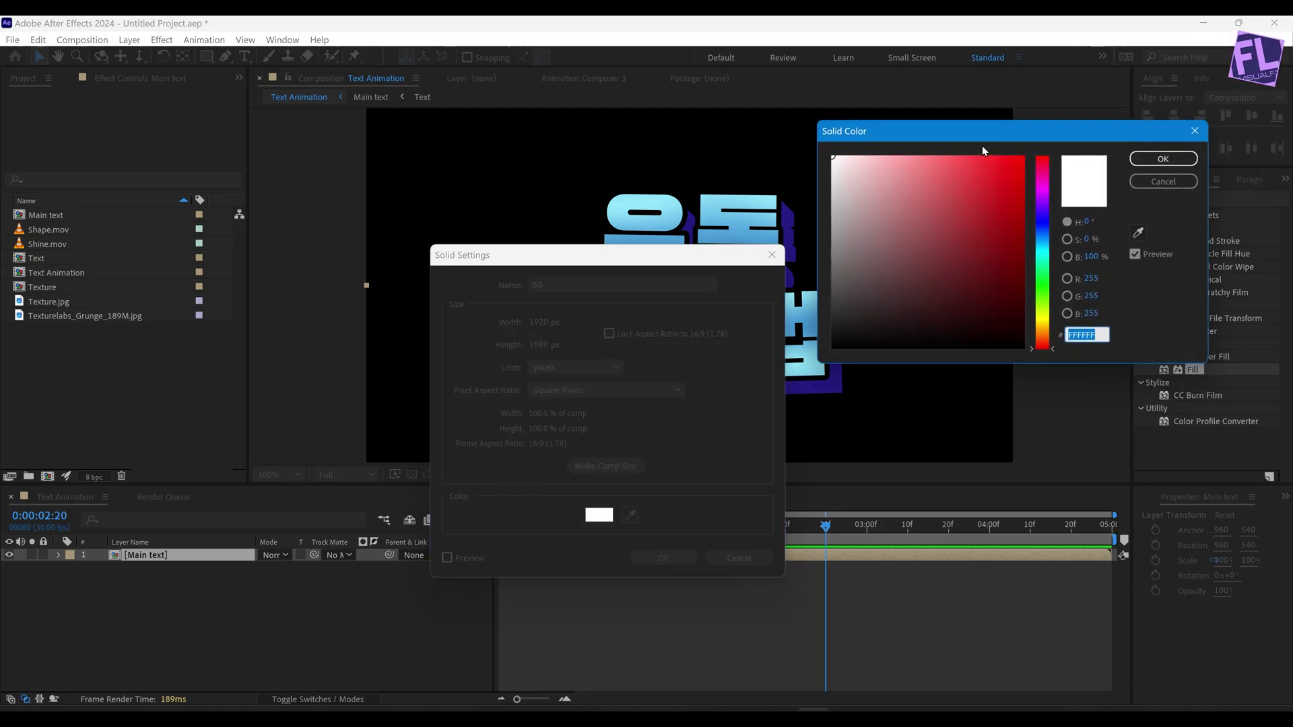
left_click_drag(688, 172, 721, 168)
left_click_drag(750, 359, 752, 227)
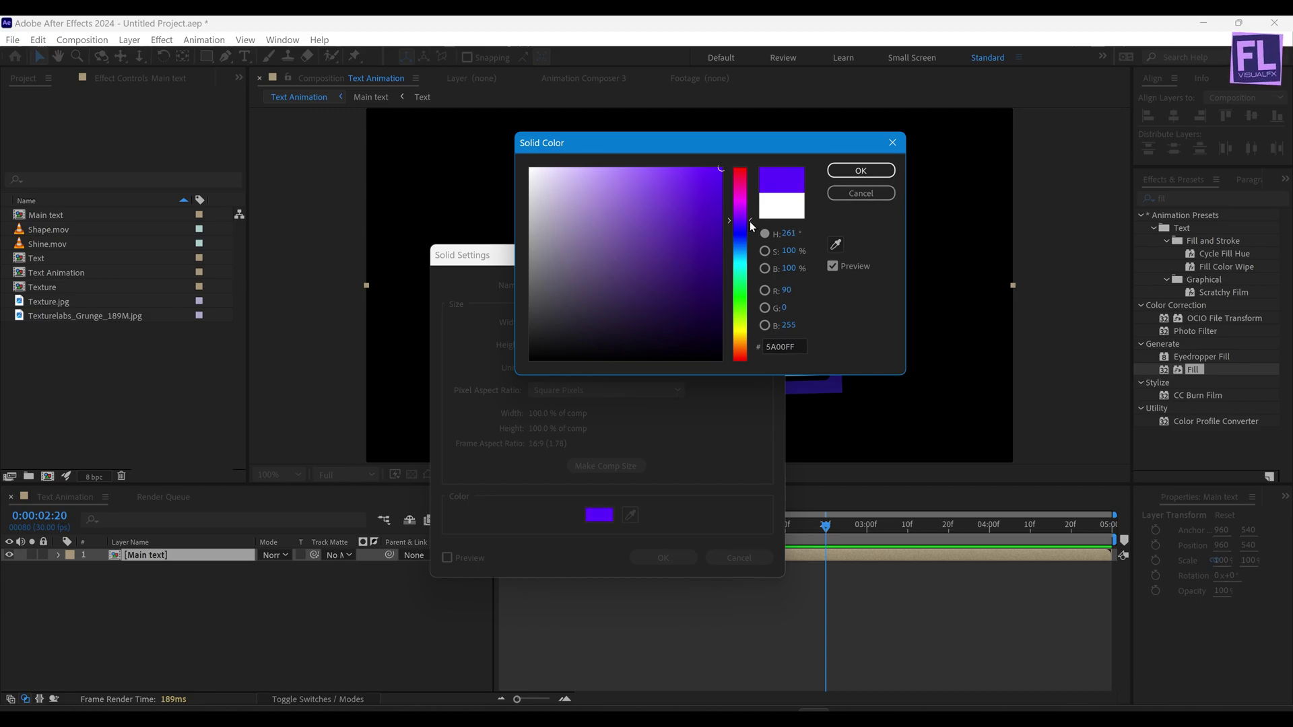
left_click(862, 170)
left_click(677, 559)
left_click_drag(185, 578, 193, 583)
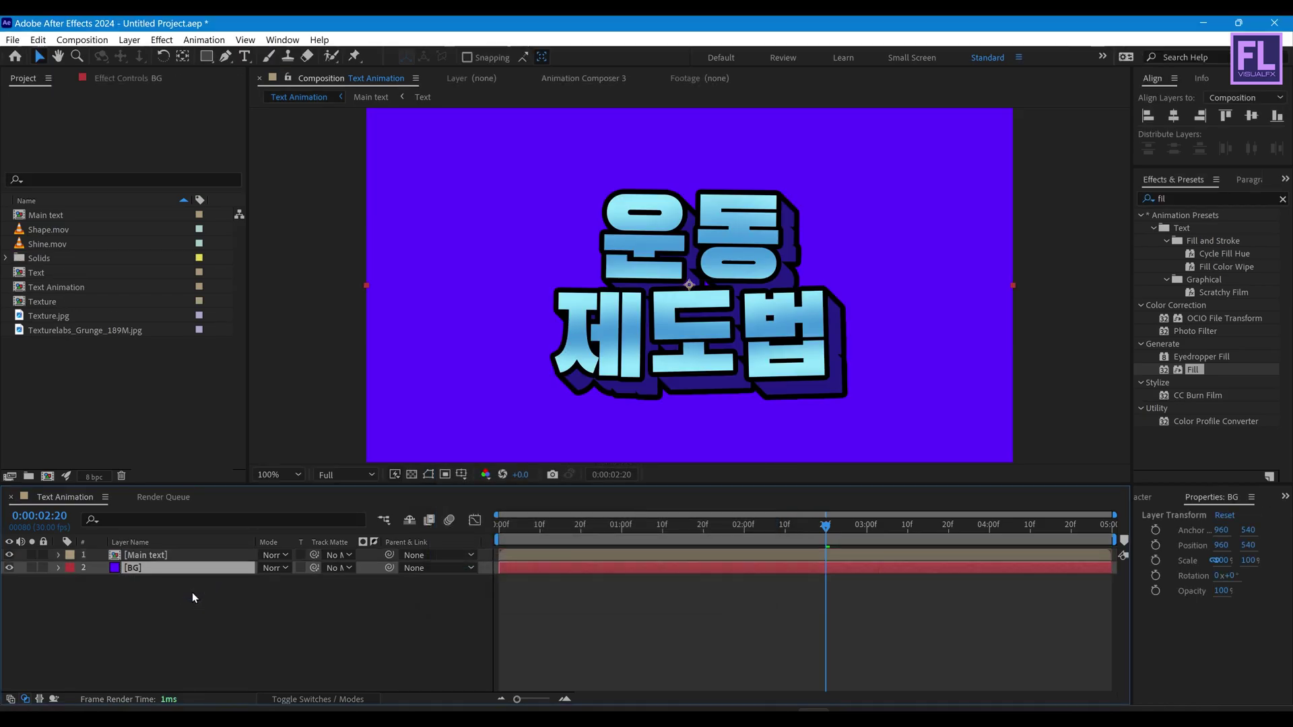
- Create a second solid named Texture and place it above the Main text layer
right_click(144, 617)
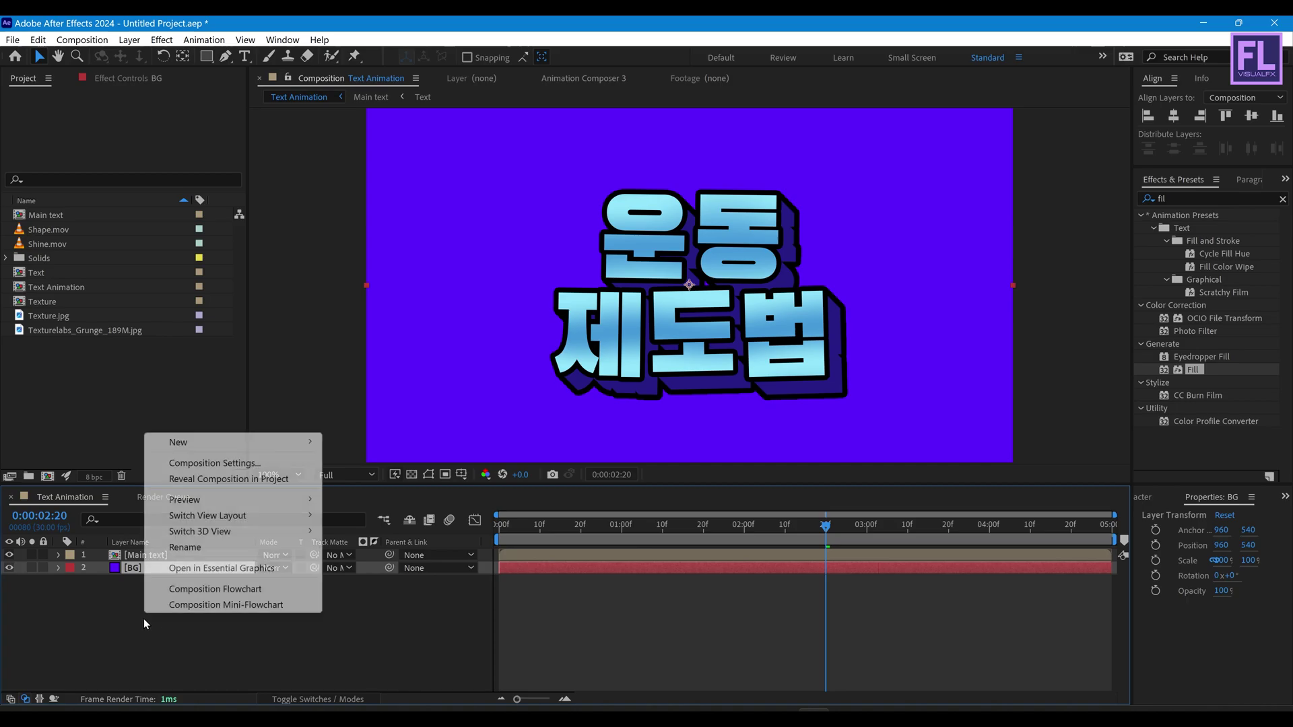
mouse_move(286, 438)
left_click(387, 479)
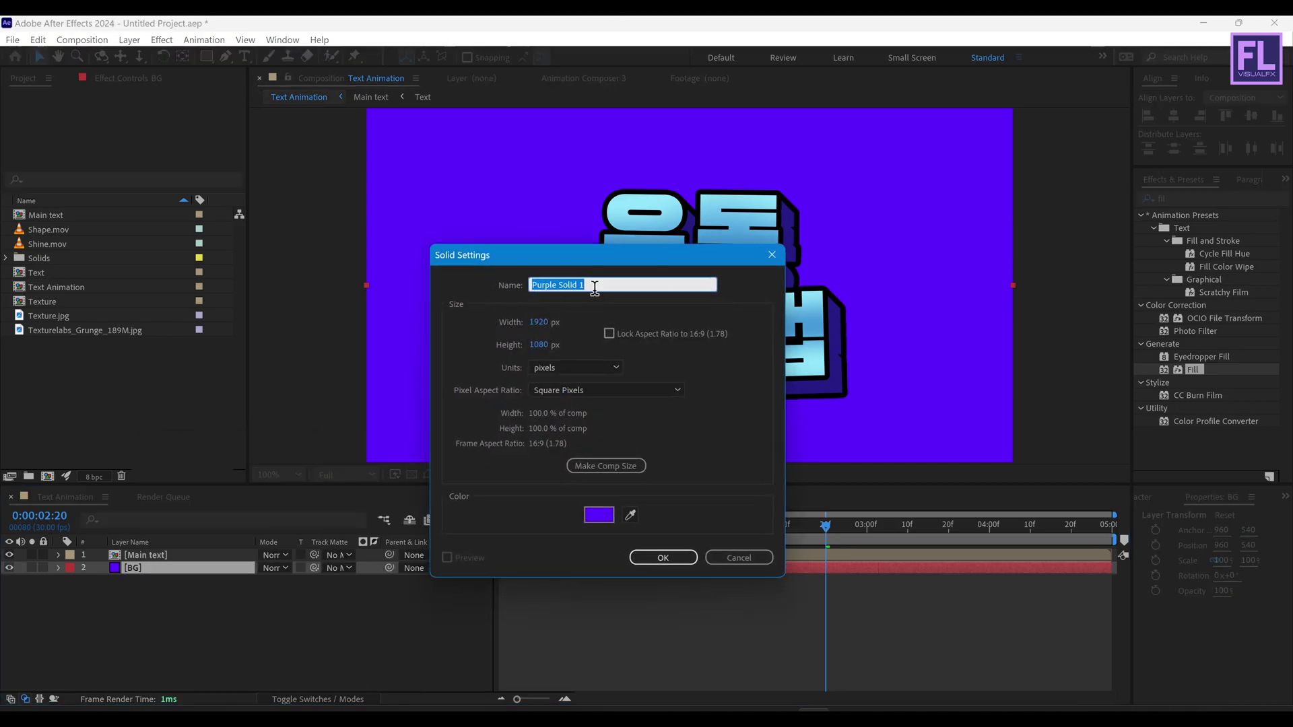
type("Texture")
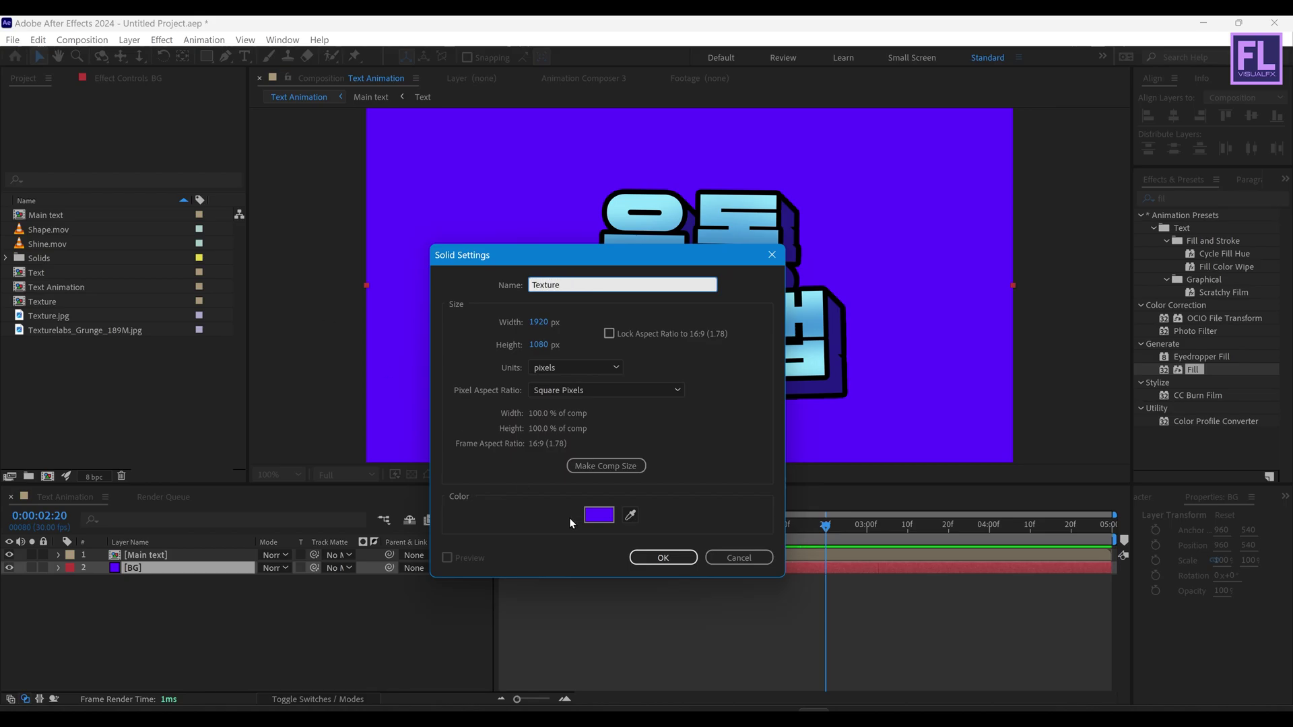
left_click(662, 558)
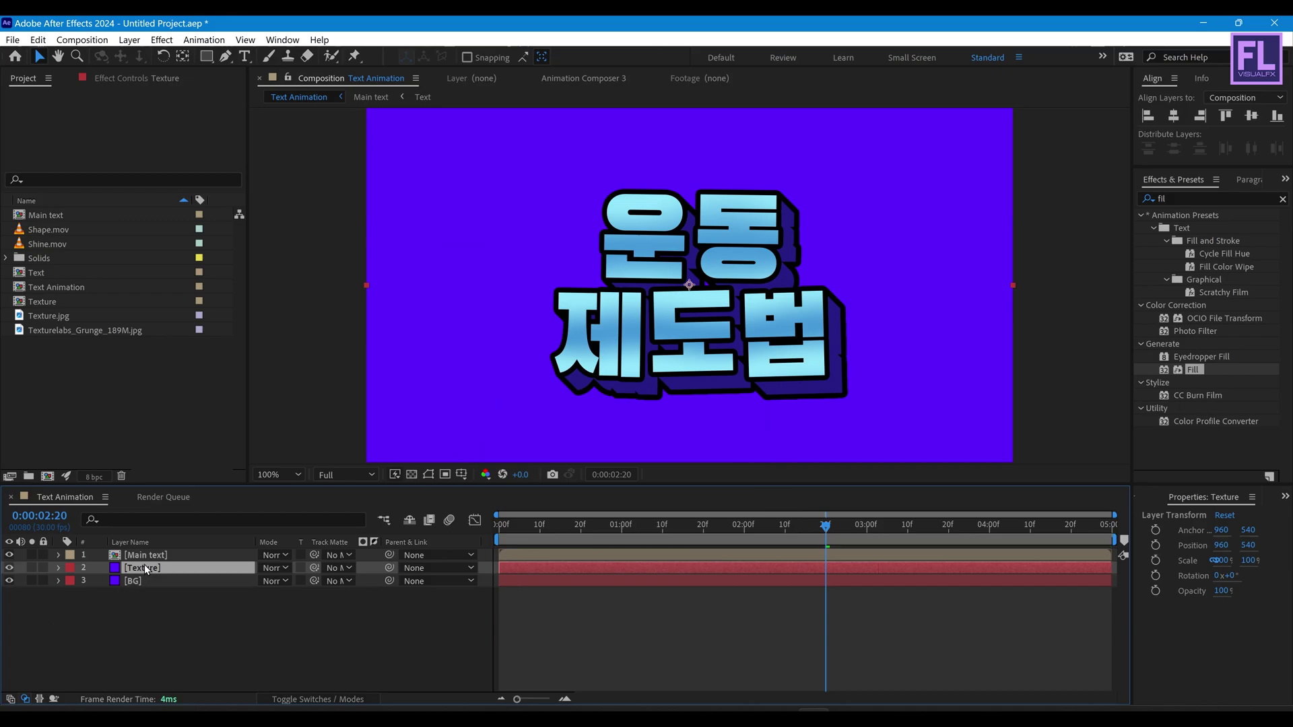
- Find the Fractal Noise effect and apply it to the Texture solid
left_click(1214, 197)
double_click(1214, 197)
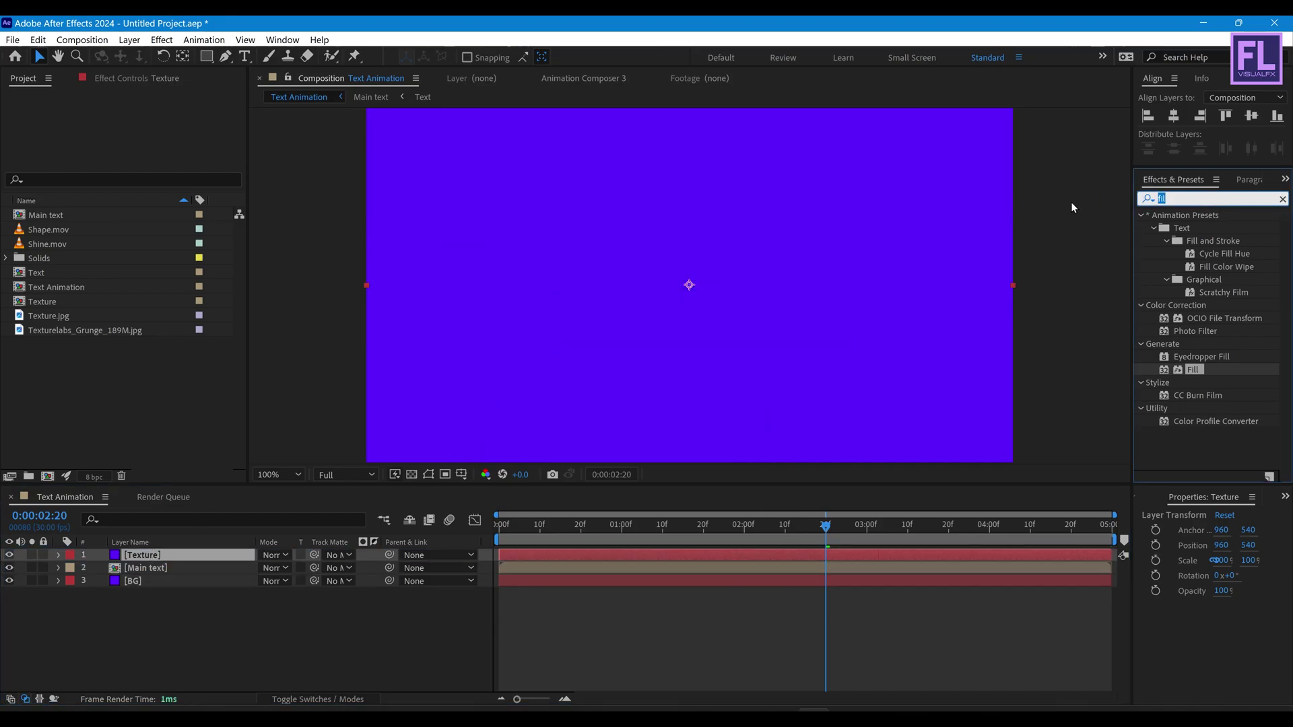
type("fraxc")
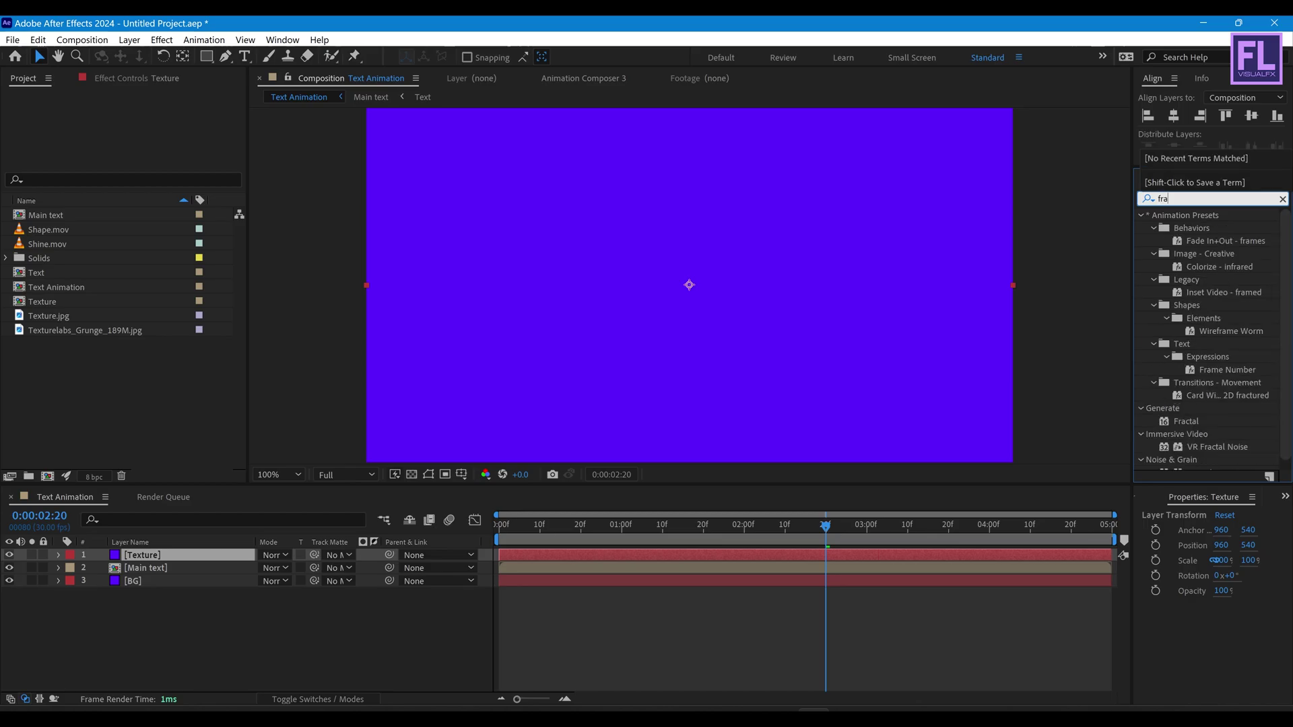
key("BackSpace")
type("c")
left_click_drag(1262, 320, 777, 275)
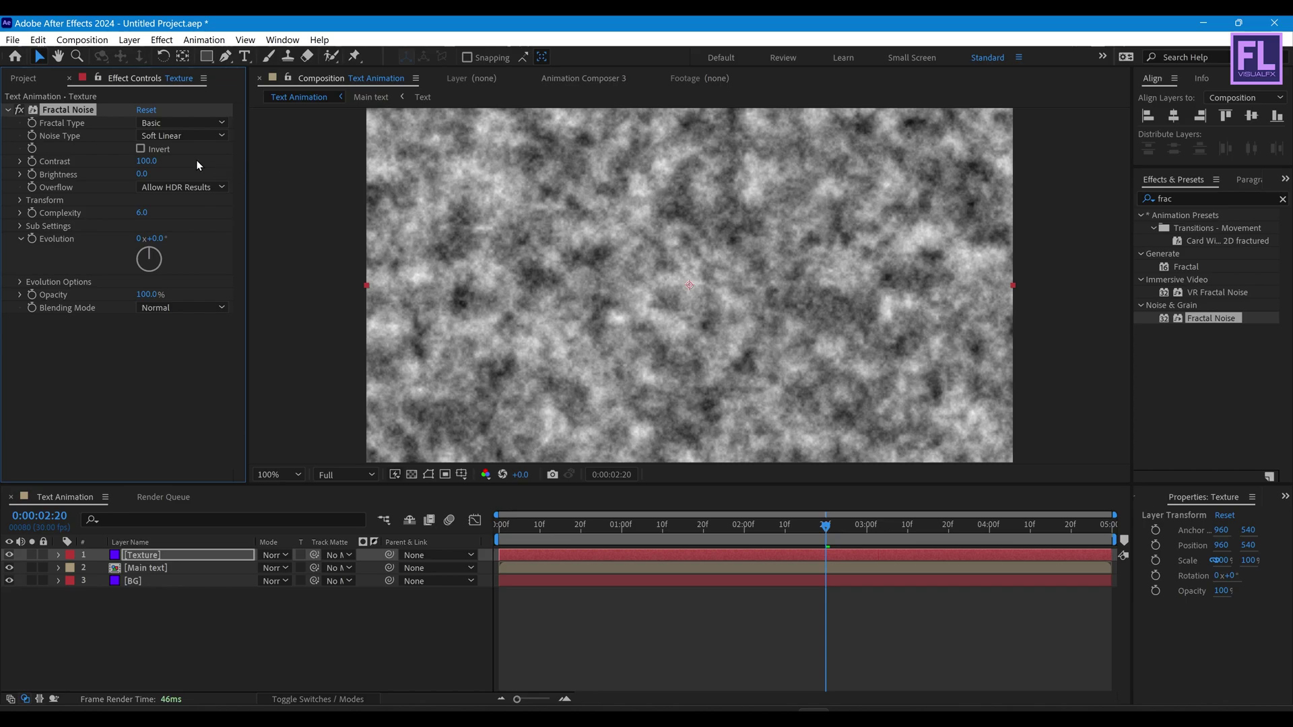
- Set the Fractal Noise type to Spline and its transform Scale to 2
left_click(196, 135)
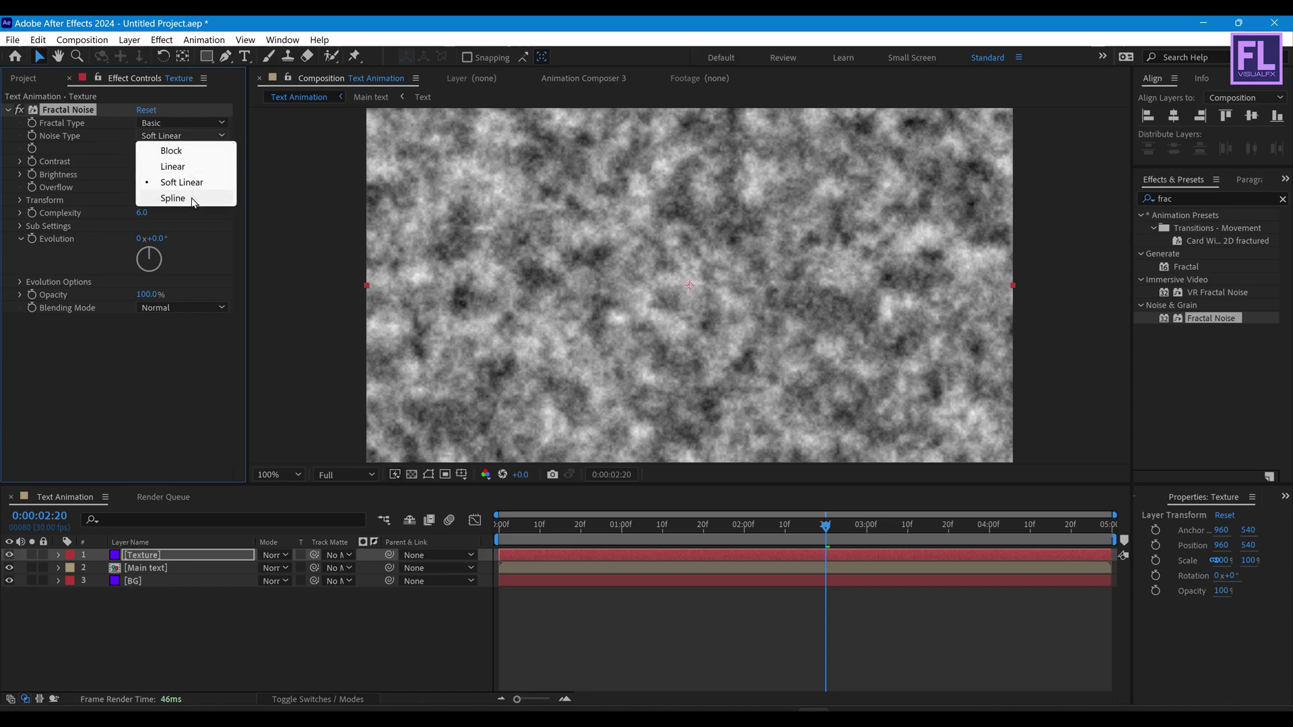
left_click(193, 199)
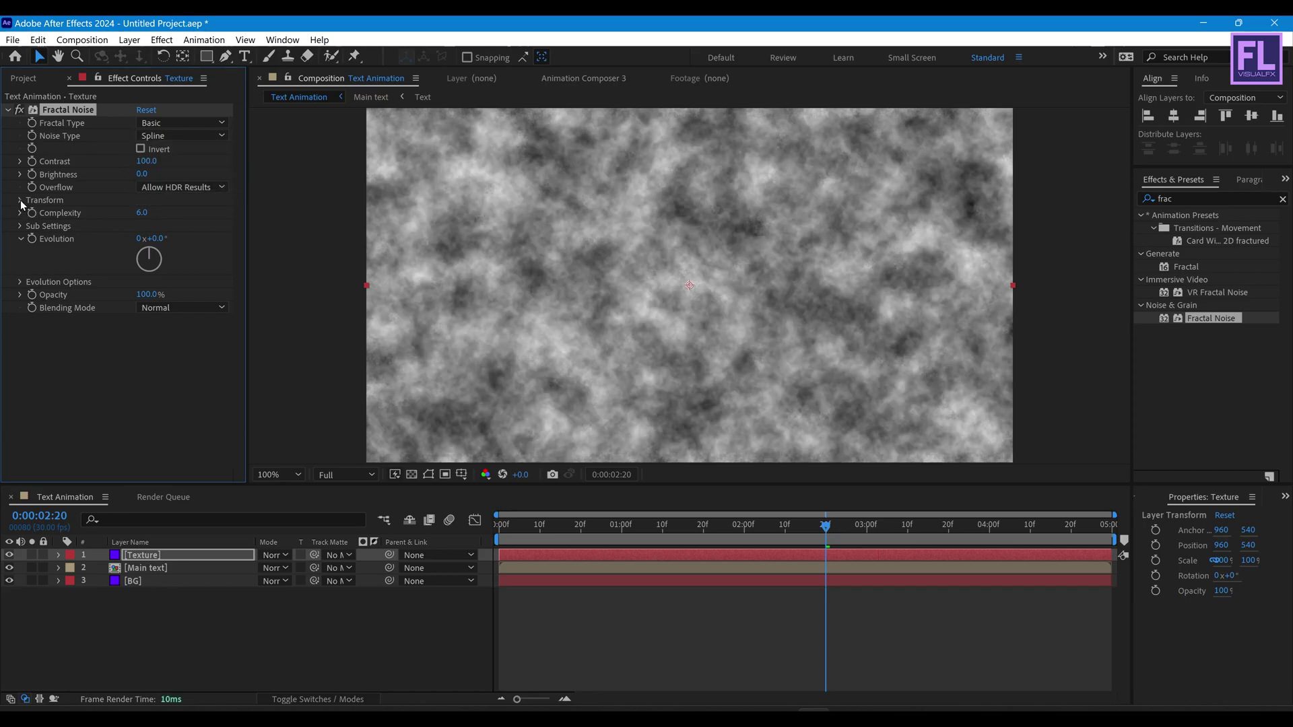
left_click(20, 200)
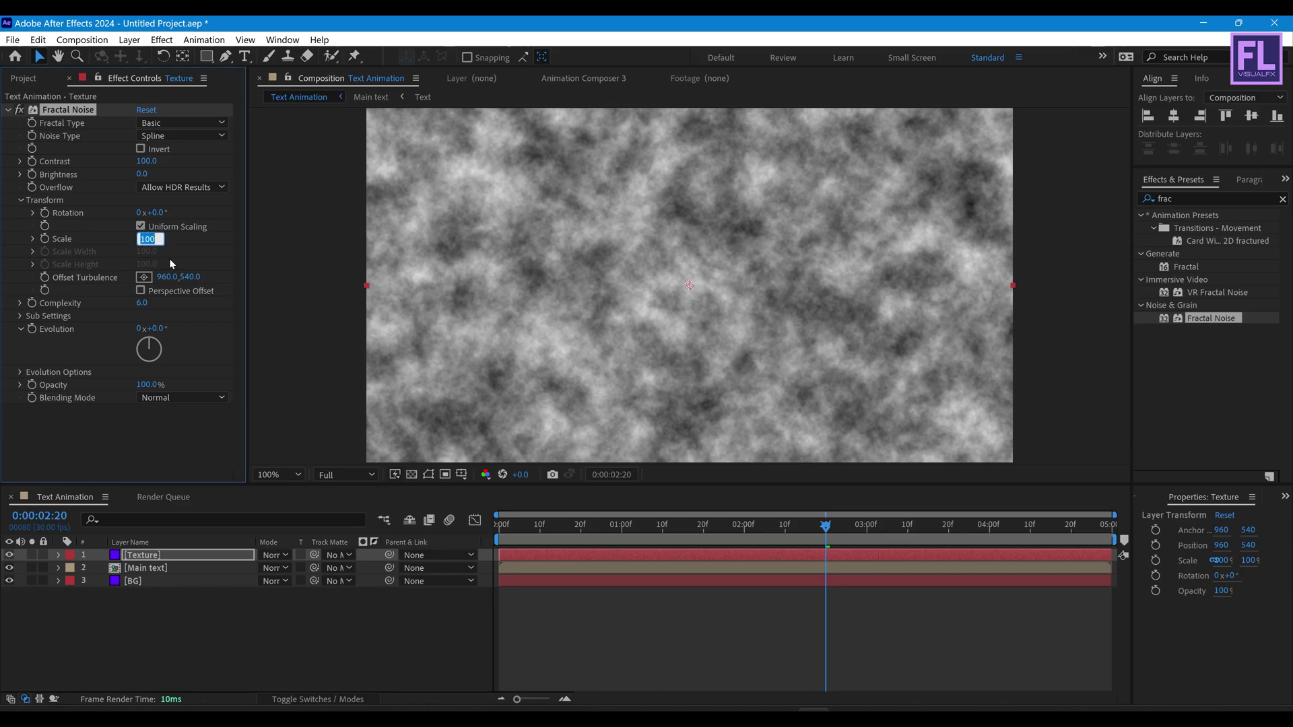
type("2")
key("Return")
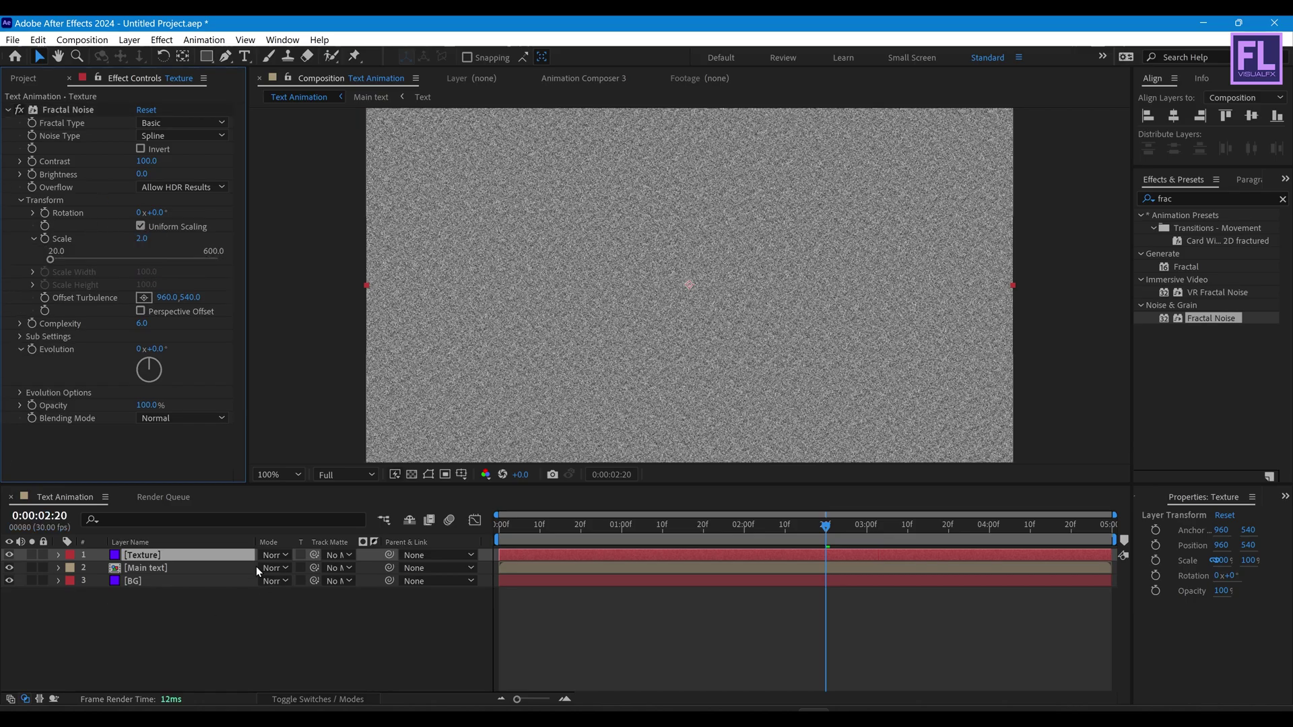
- Set the blending mode of the Texture layer to Soft Light and of the Texturelabs_Grunge_189M.jpg layer above it to Multiply
left_click(219, 556)
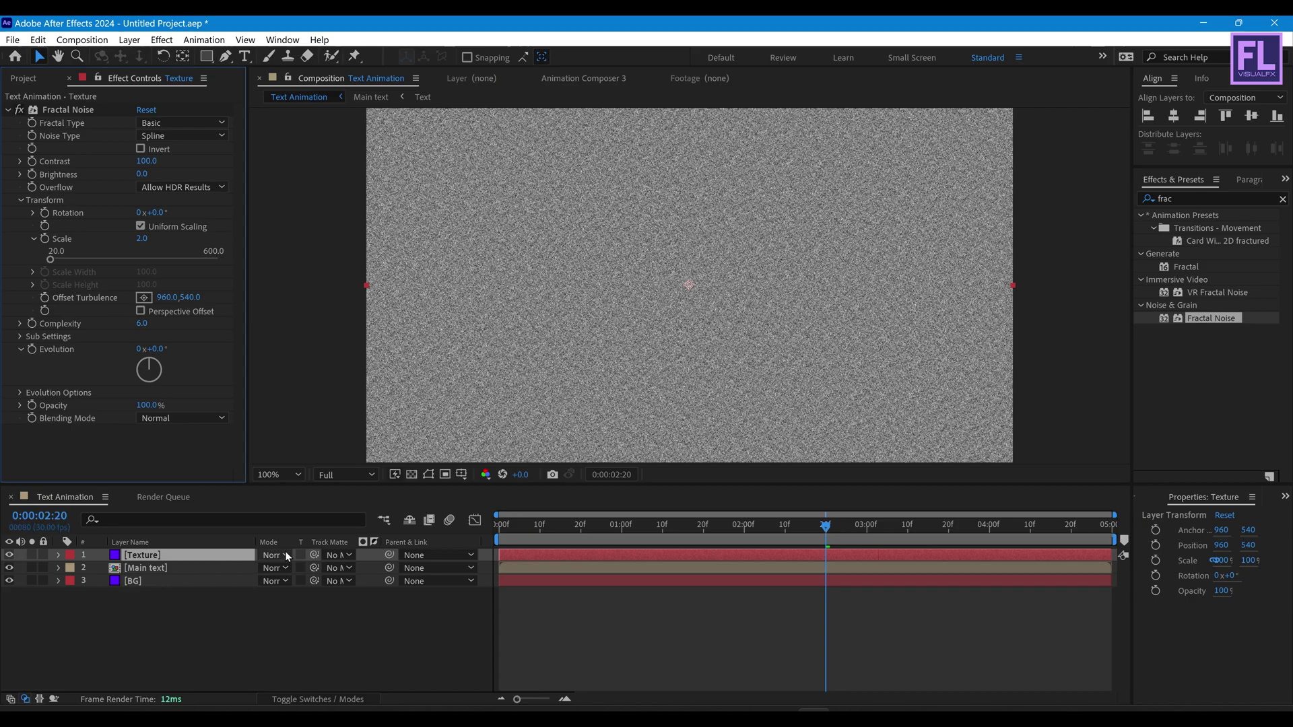
left_click(278, 553)
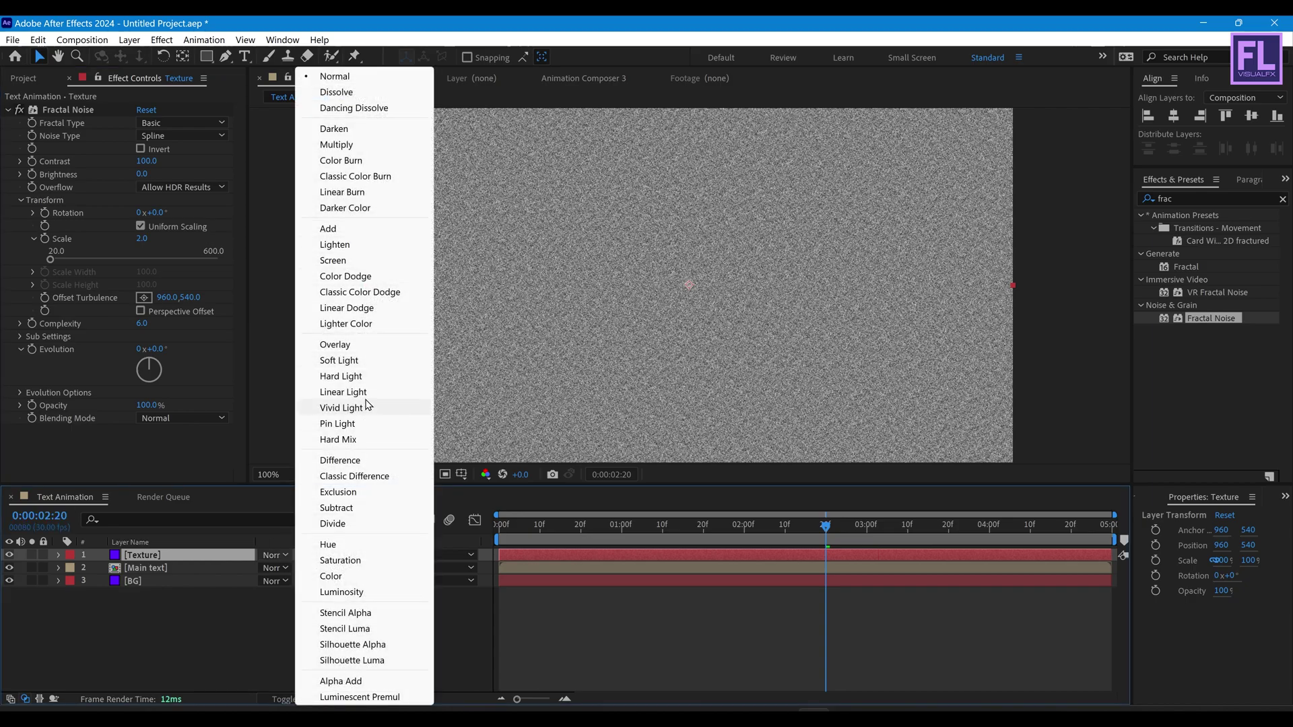
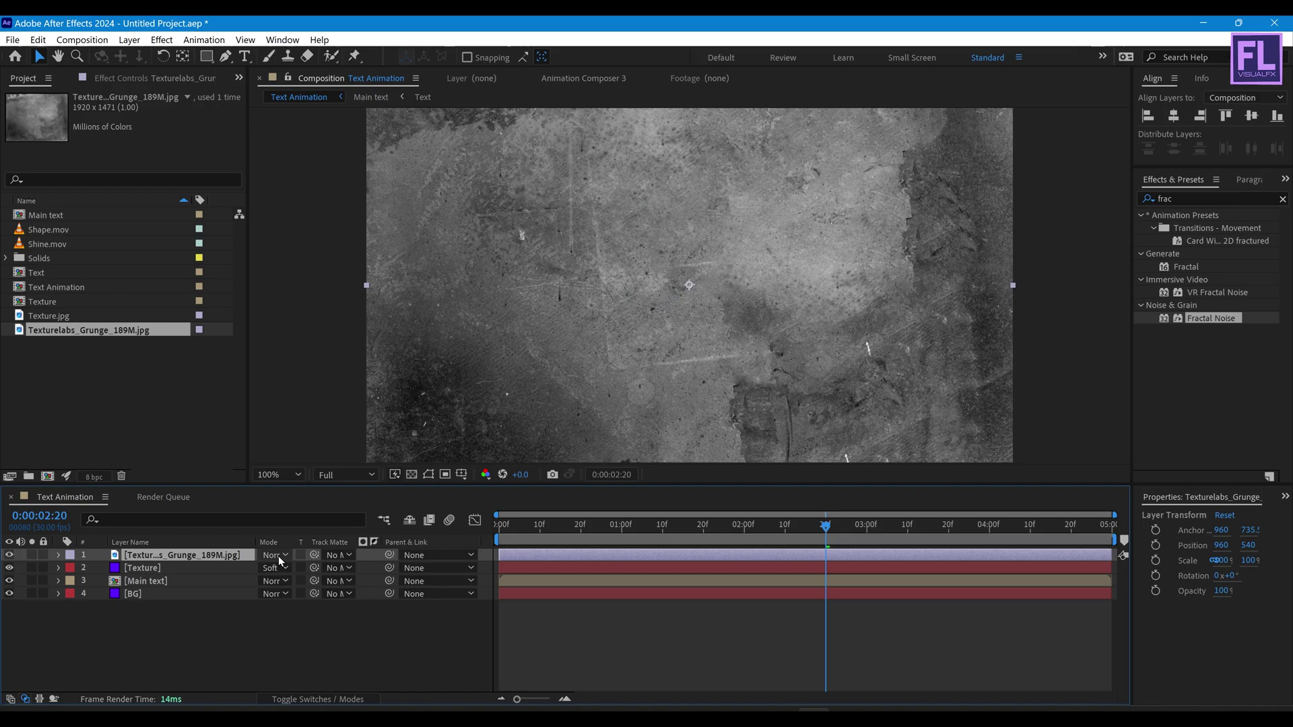
left_click(279, 561)
left_click(335, 145)
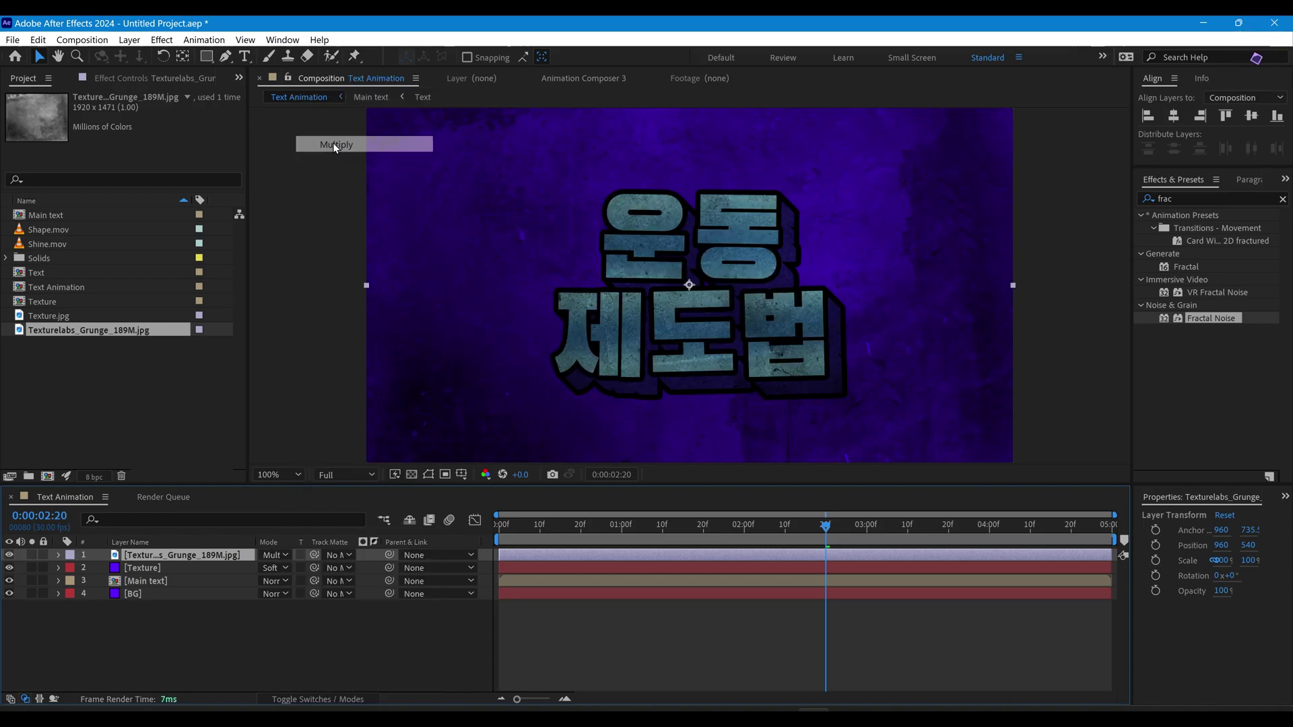
- Apply the Levels effect to the Texturelabs_Grunge_189M.jpg layer and lower its Input White to 88
left_click(1192, 197)
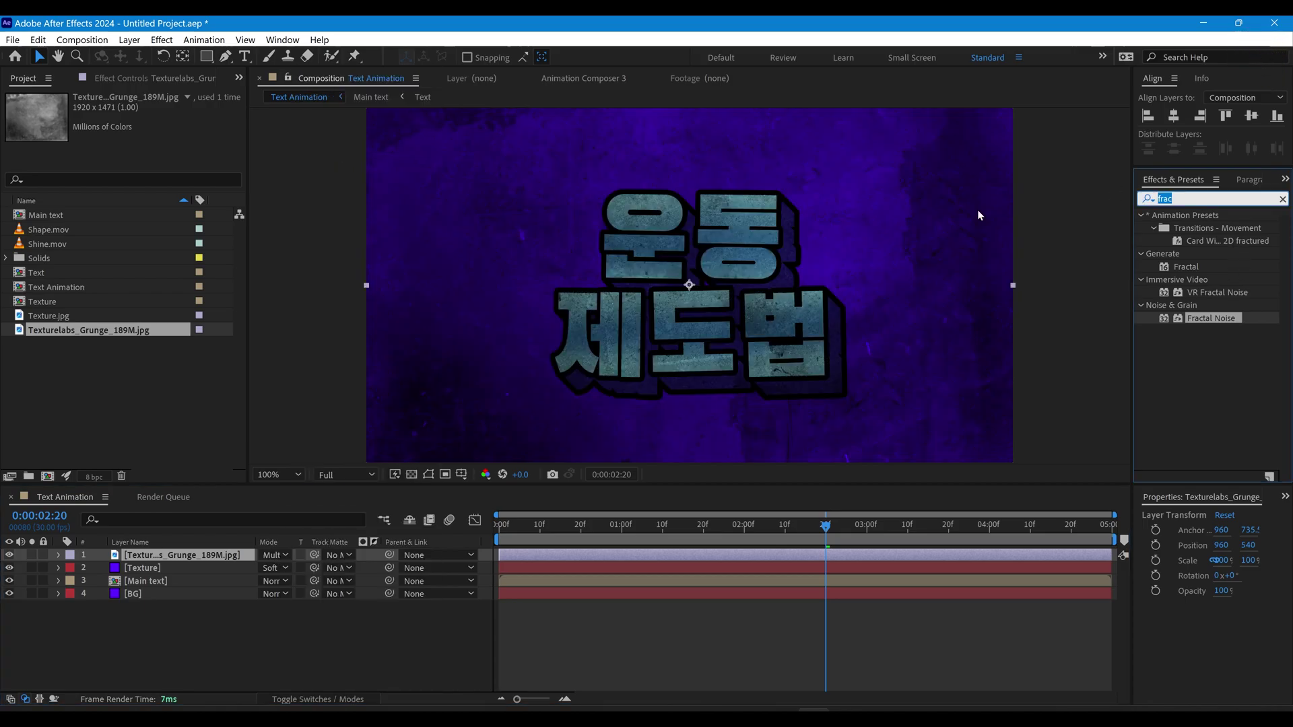
type("leve")
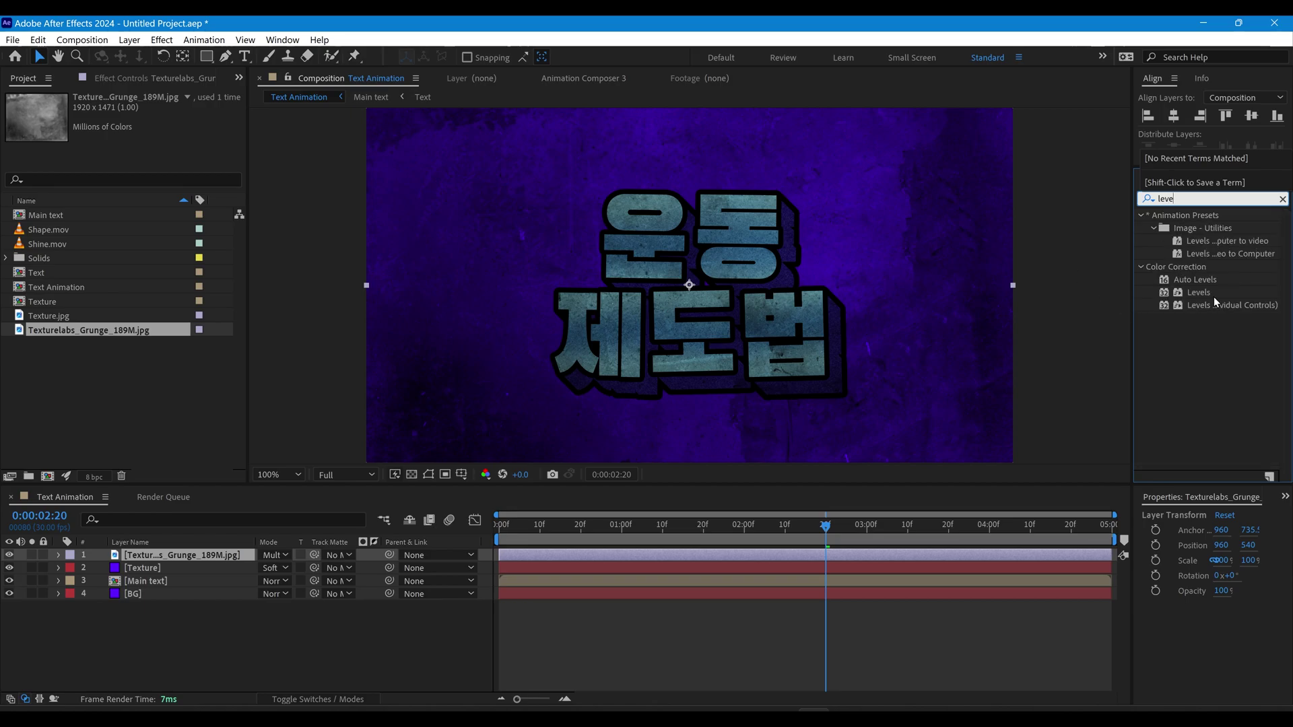
left_click_drag(1213, 296, 131, 558)
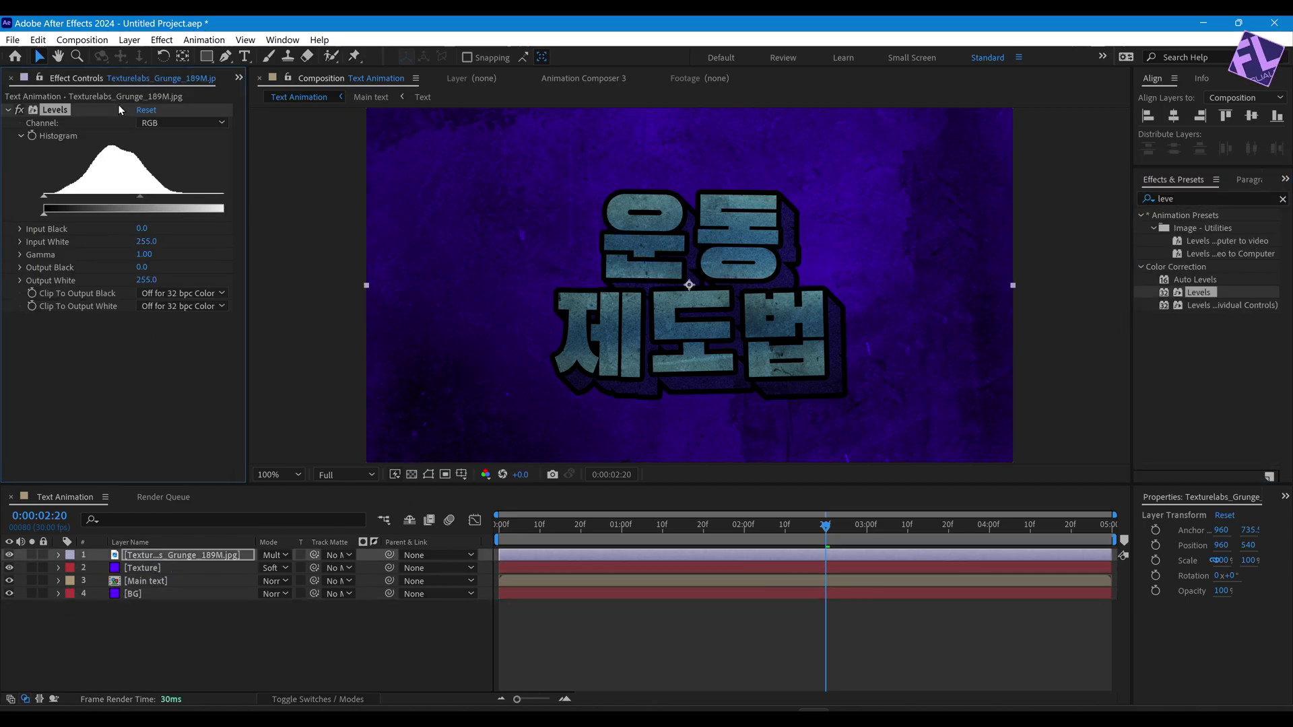
left_click_drag(243, 195, 111, 197)
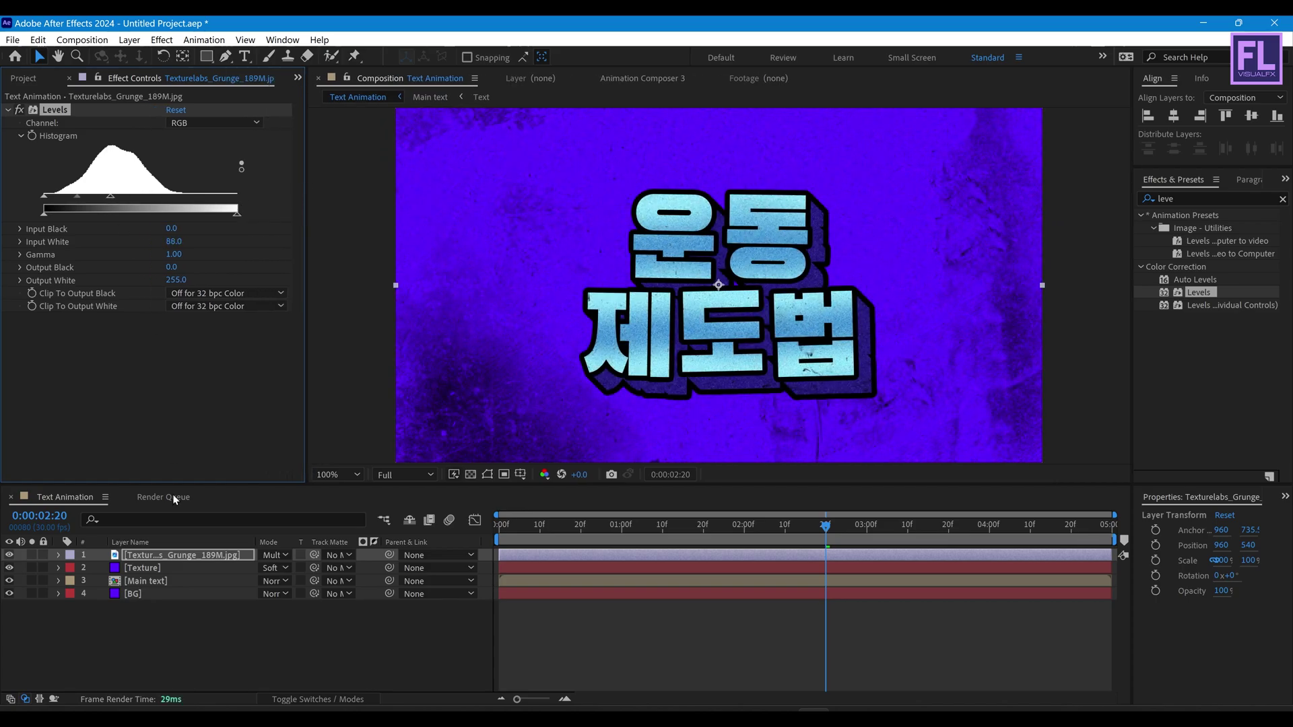
- Reduce the Texturelabs_Grunge_189M.jpg layer's opacity to 50% and deselect the layer
left_click(170, 556)
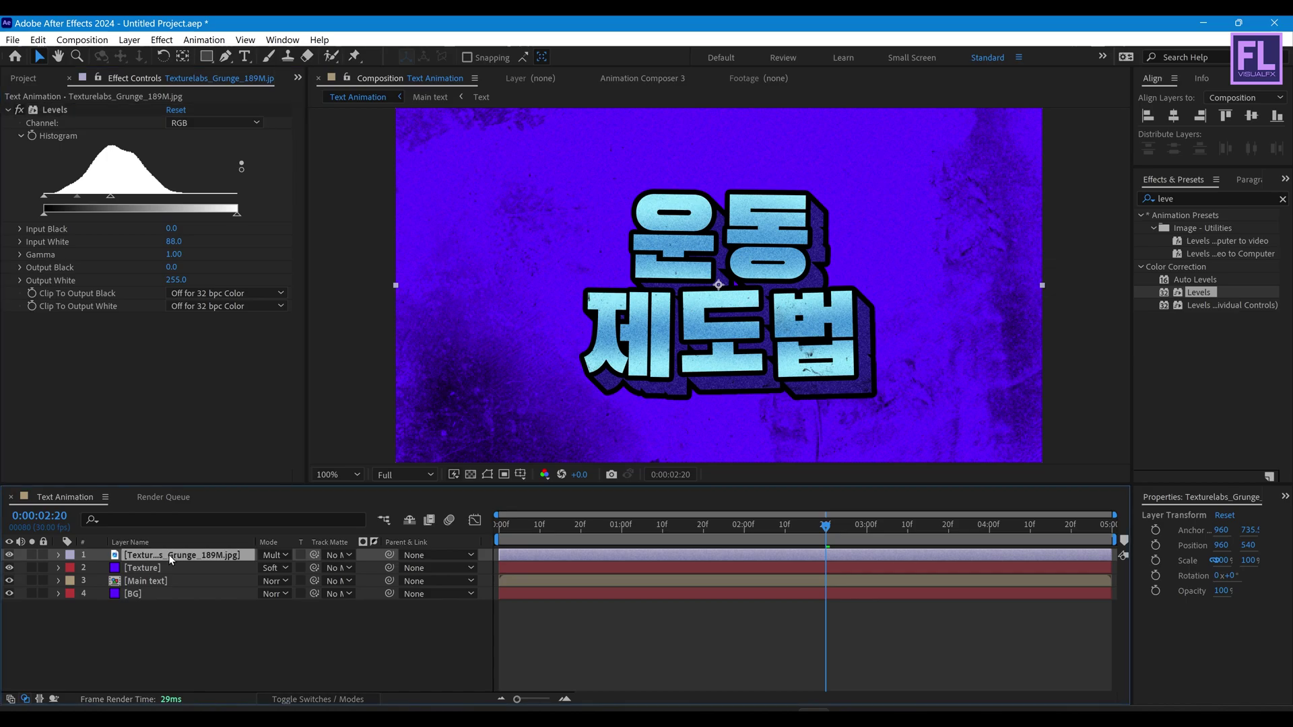
key("t")
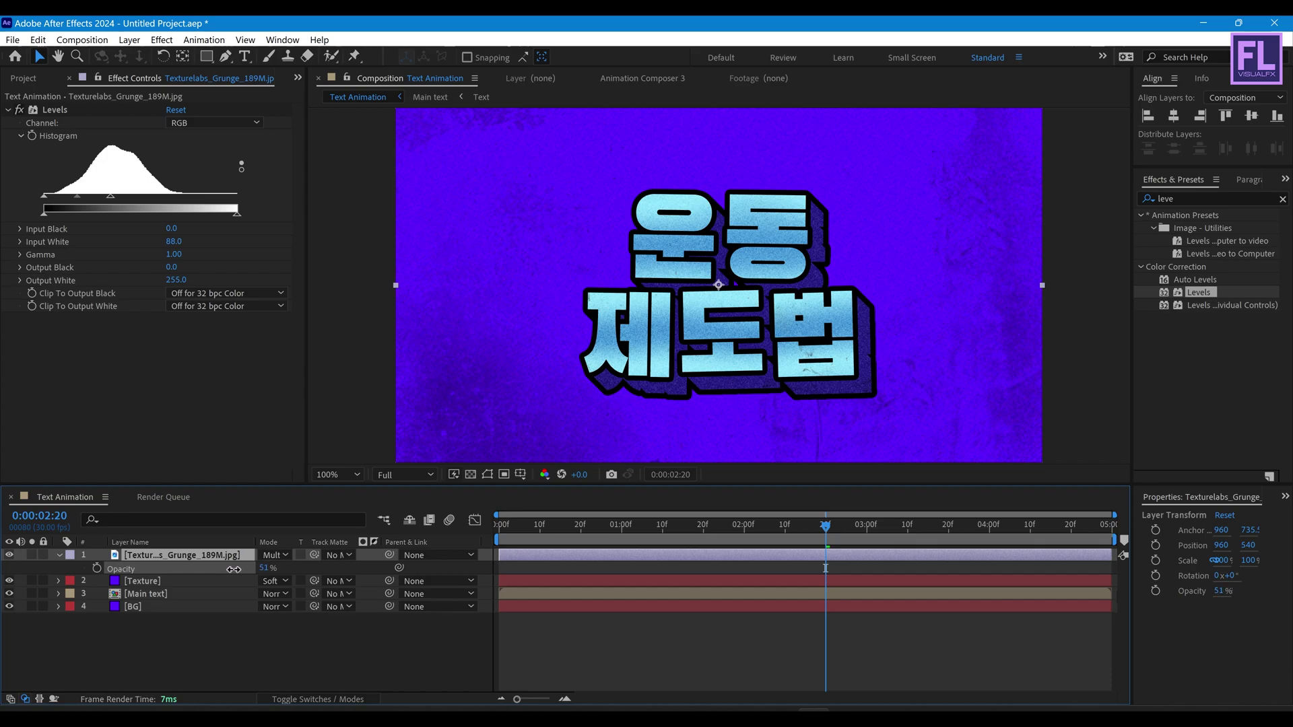
left_click(59, 555)
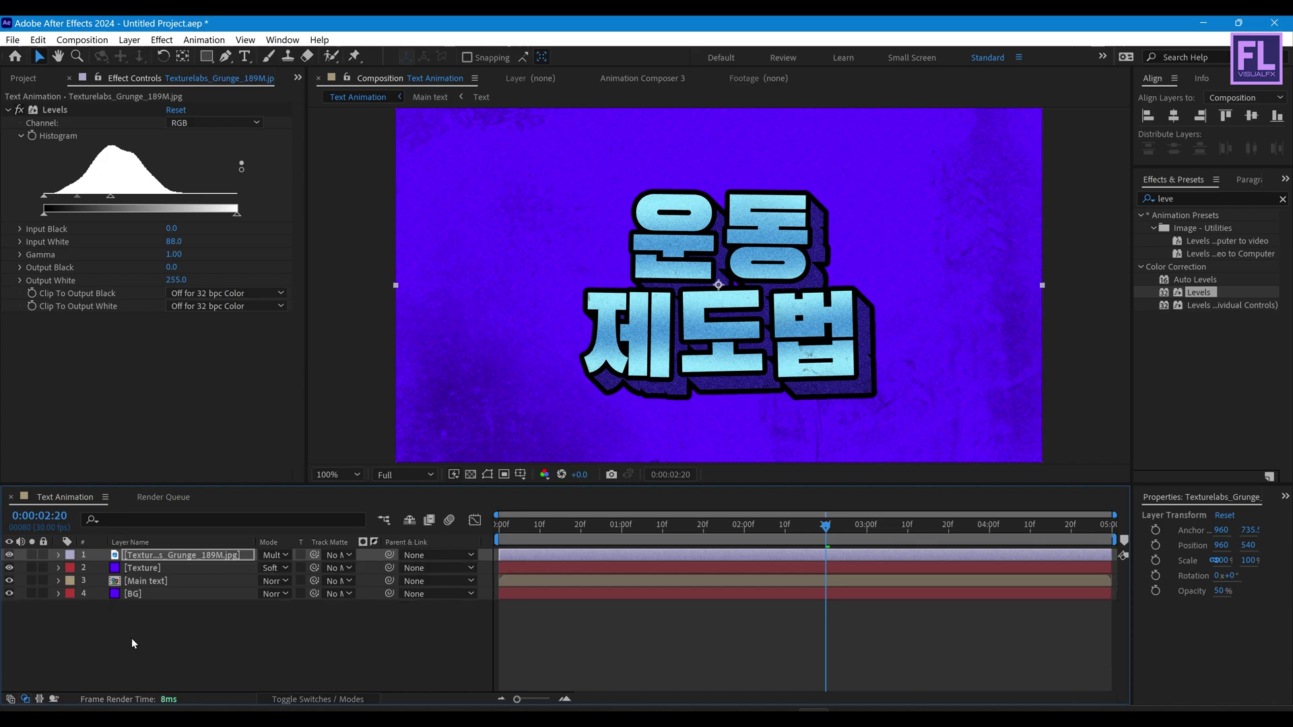
left_click(132, 637)
- Add Shape.mov to the Text Animation composition between the Main text and BG layers
left_click(25, 80)
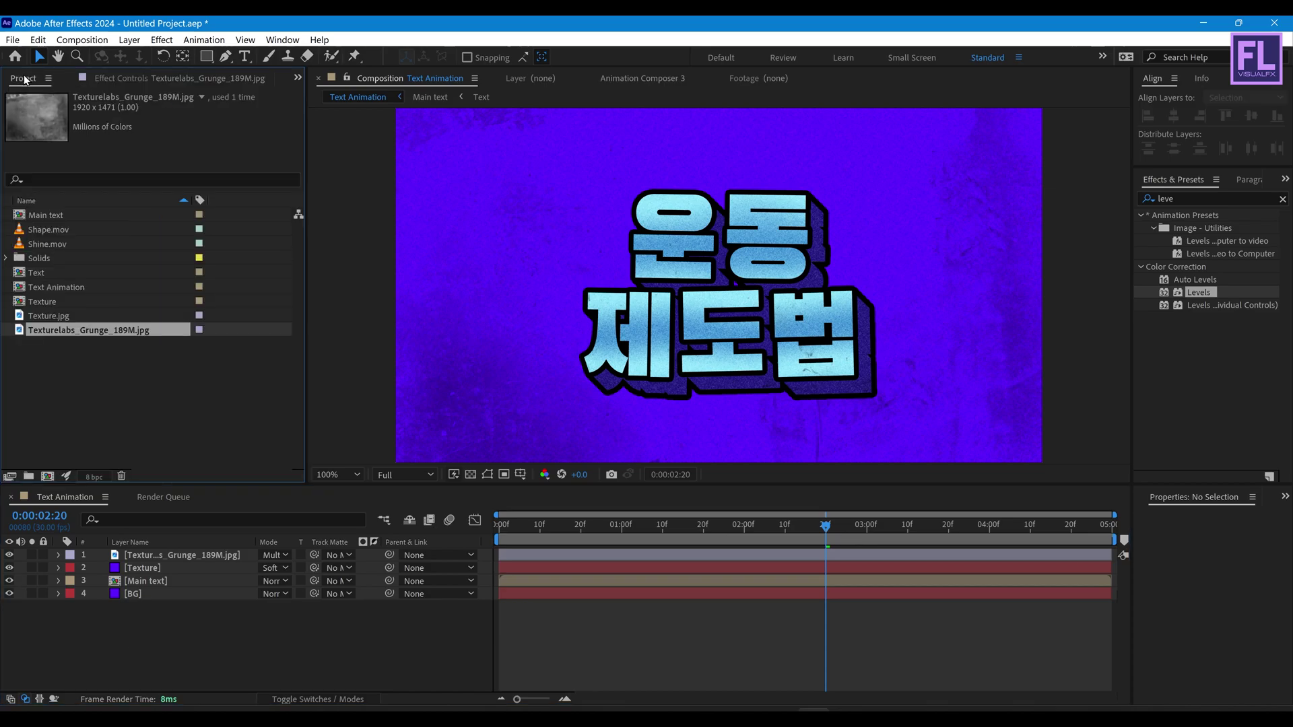
left_click(92, 388)
left_click(58, 228)
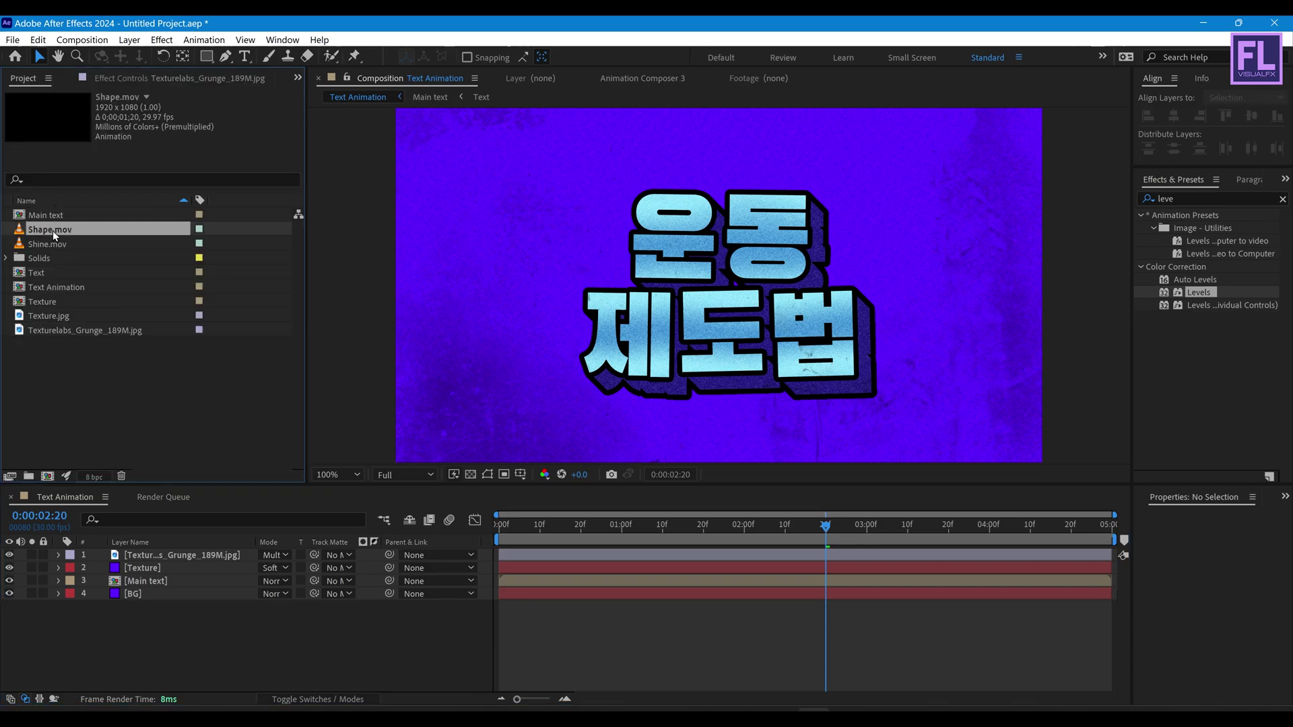
left_click_drag(49, 231, 151, 585)
- Shift the Shape.mov layer about 8 frames earlier in time so its burst begins sooner
left_click_drag(644, 533, 569, 535)
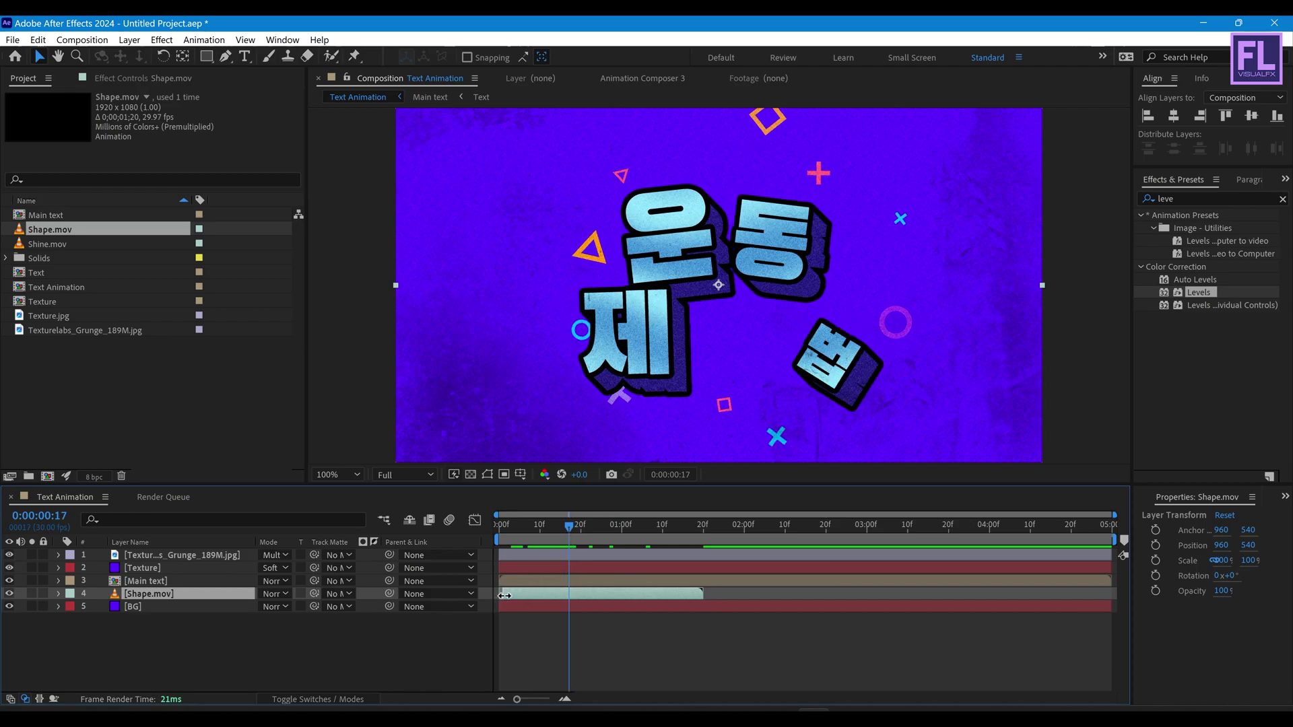
left_click_drag(504, 595, 535, 601)
key("F2")
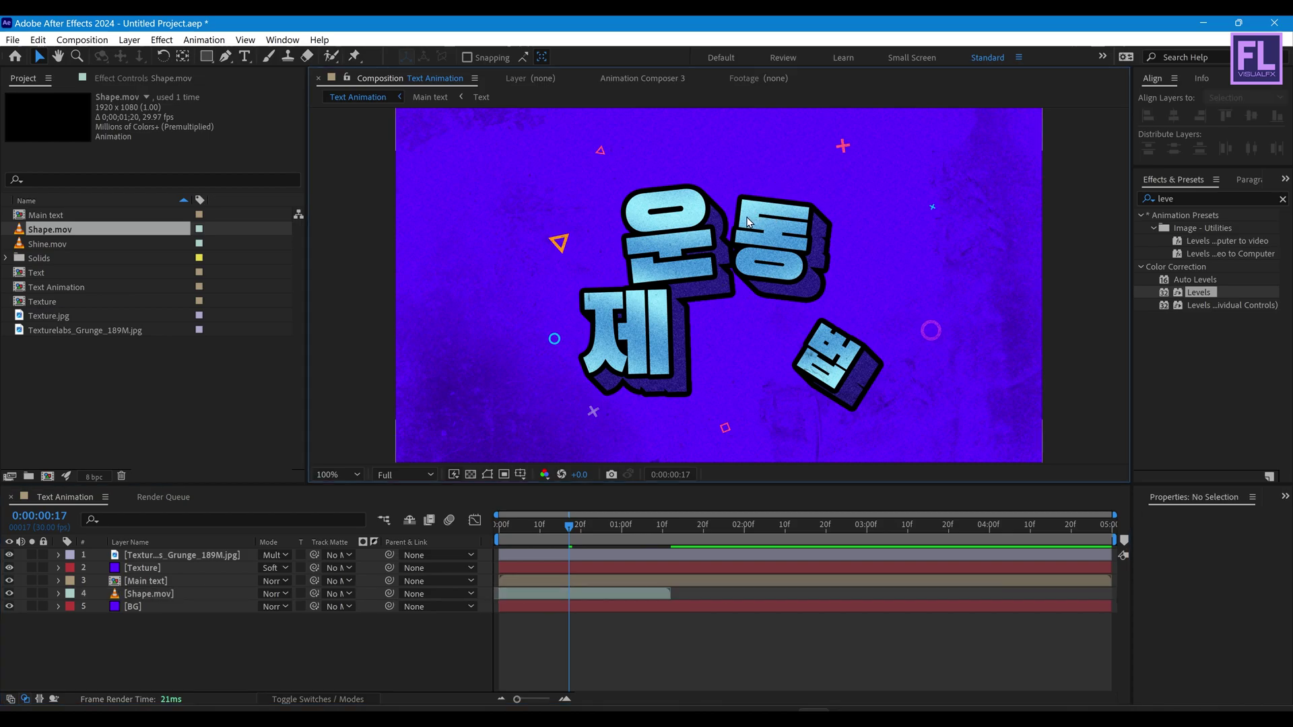
- Move the Shape.mov graphics horizontally to X position 851 and preview the animation from the start
left_click(735, 266)
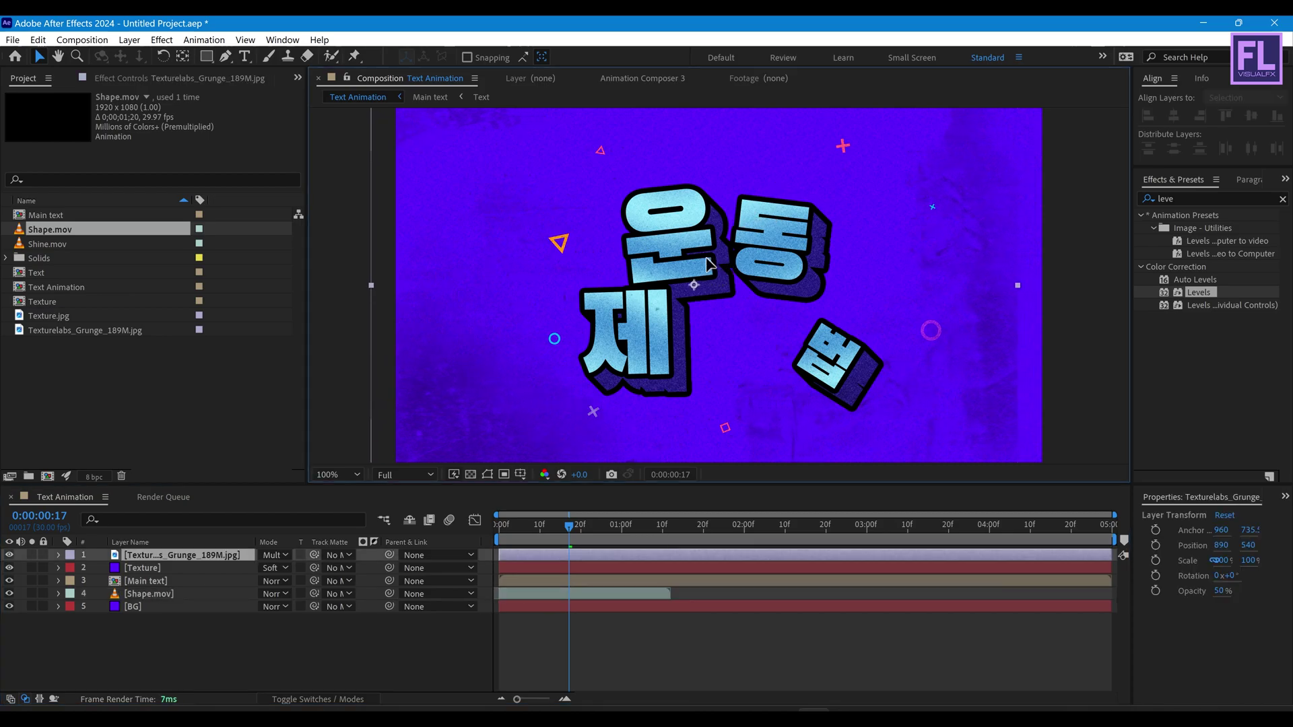
left_click(583, 592)
left_click_drag(646, 417, 610, 417)
left_click(522, 527)
key("space")
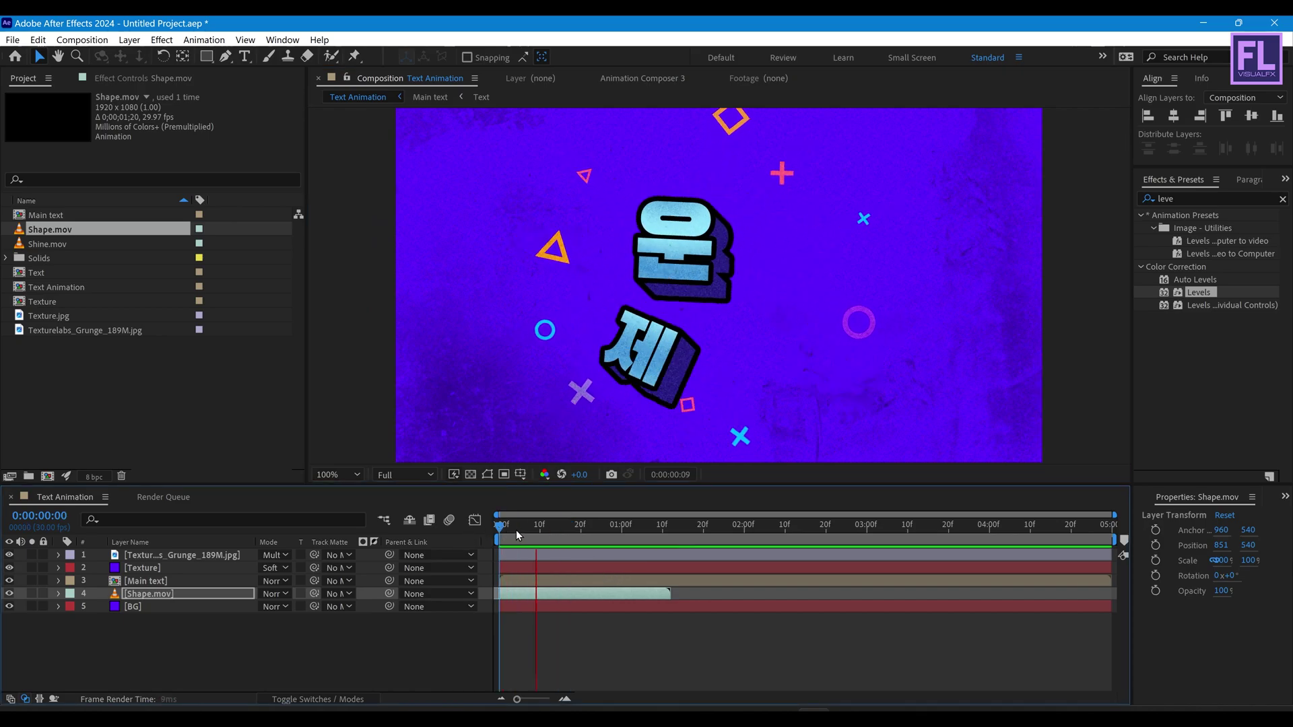
- Nudge the Shape.mov layer about one frame later and play the animation from the beginning to check its timing
left_click_drag(522, 593, 525, 592)
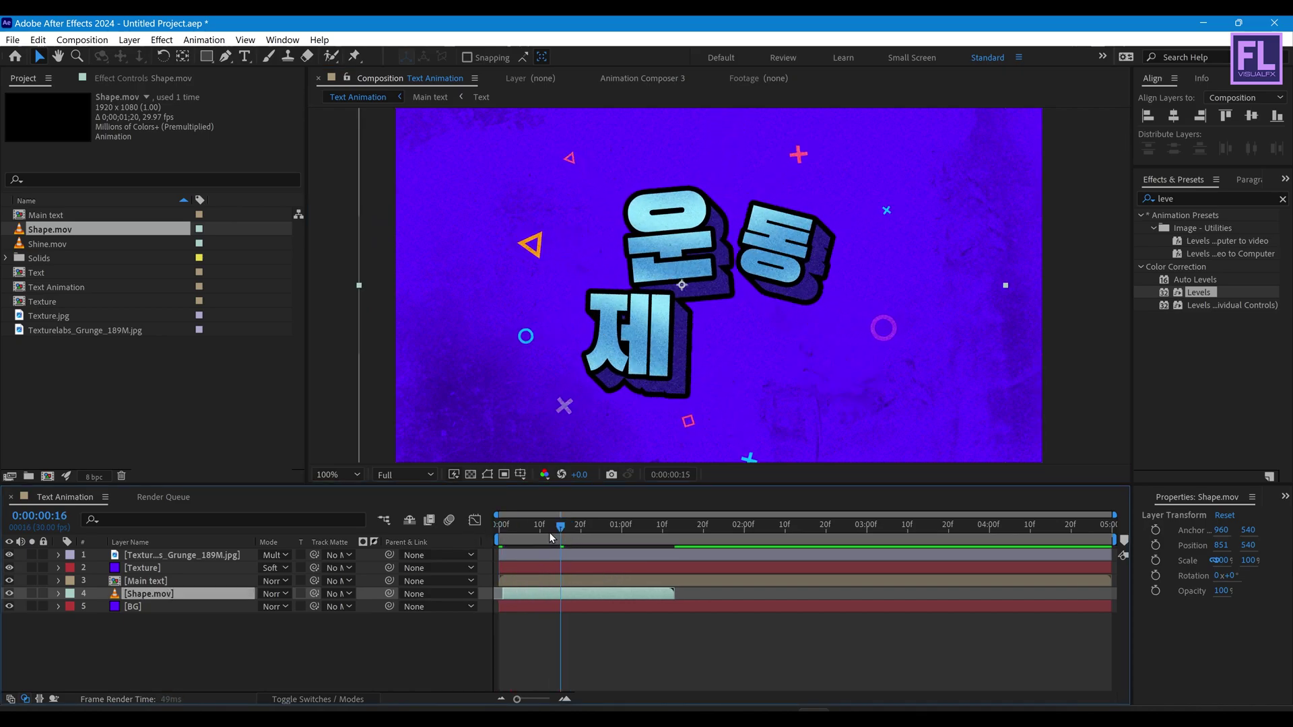
key("Home")
key("space")
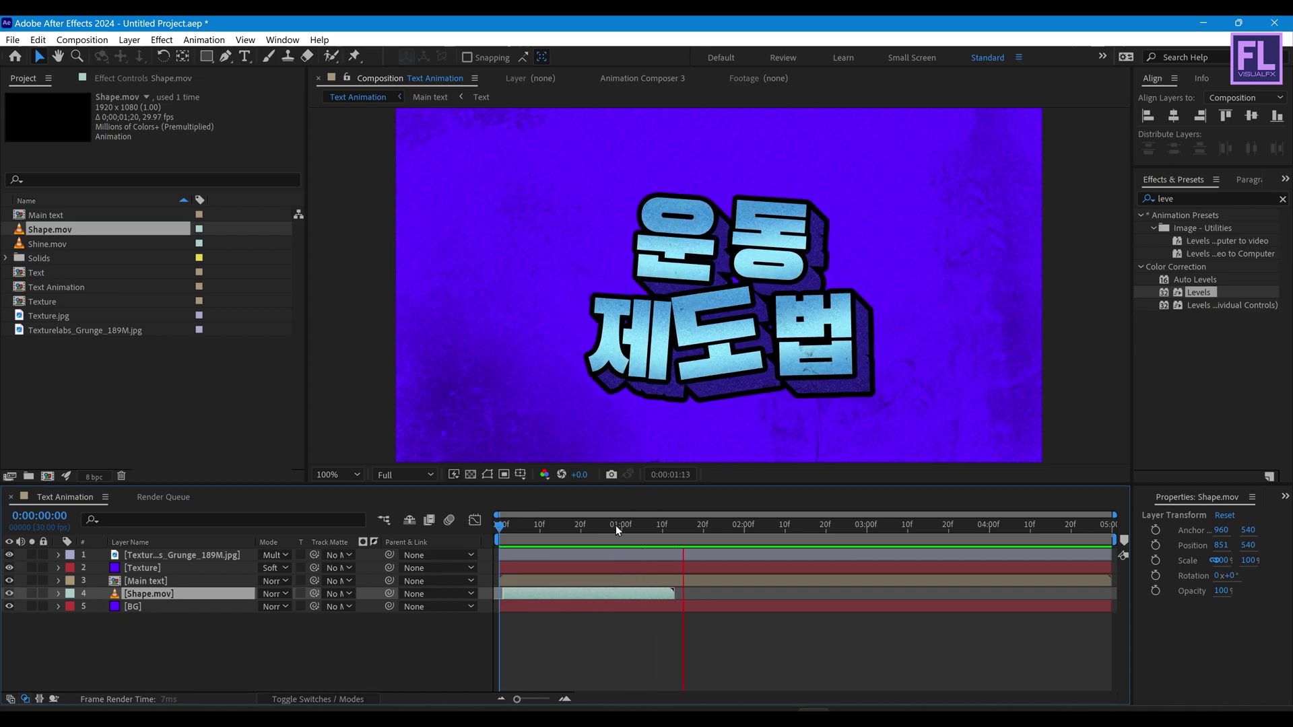
left_click_drag(618, 528, 445, 541)
key("space")
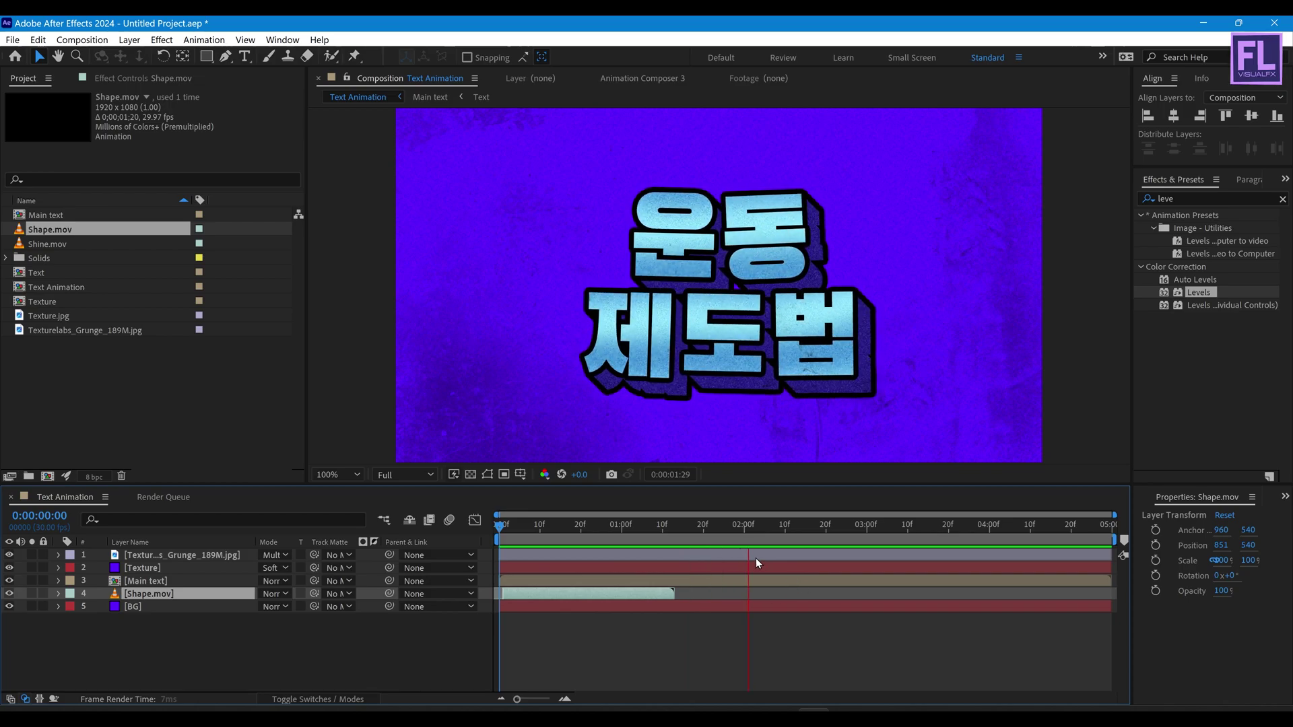
key("space")
- Add Shine.mov as the topmost layer and start it at about 1 second
left_click(758, 528)
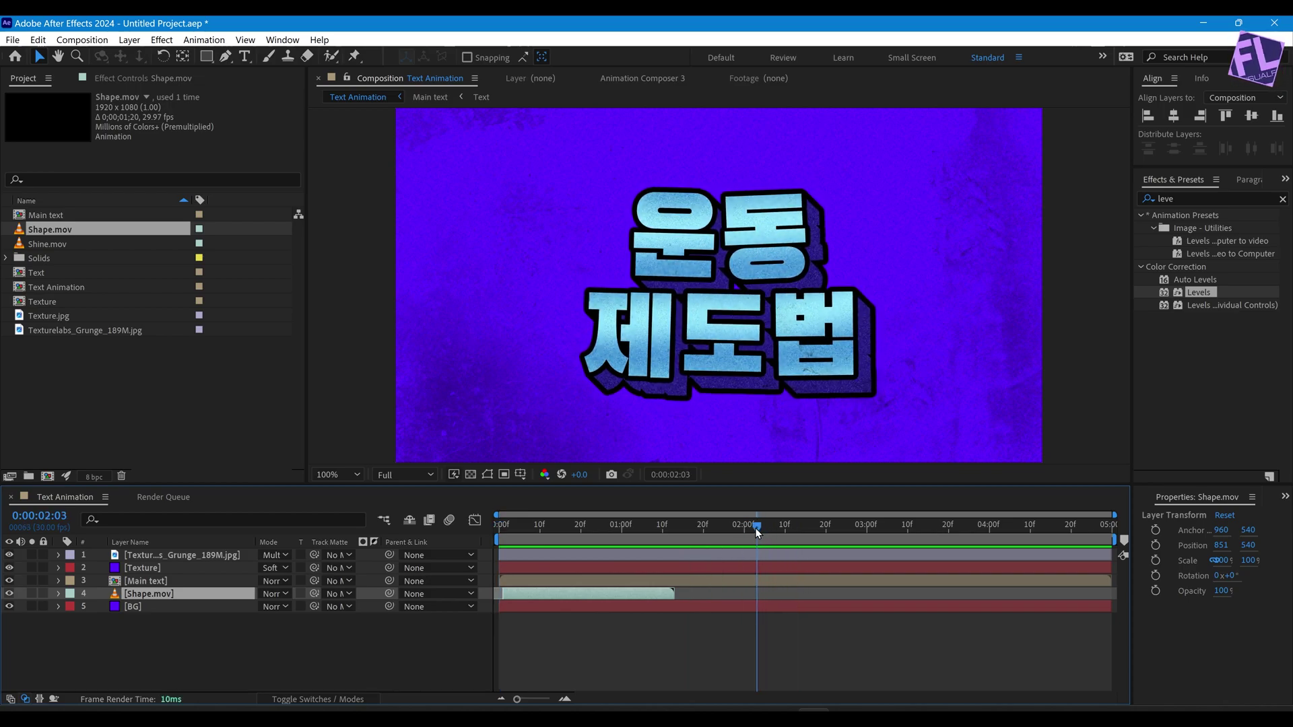
left_click(66, 246)
left_click_drag(66, 246, 162, 555)
left_click_drag(548, 560, 681, 556)
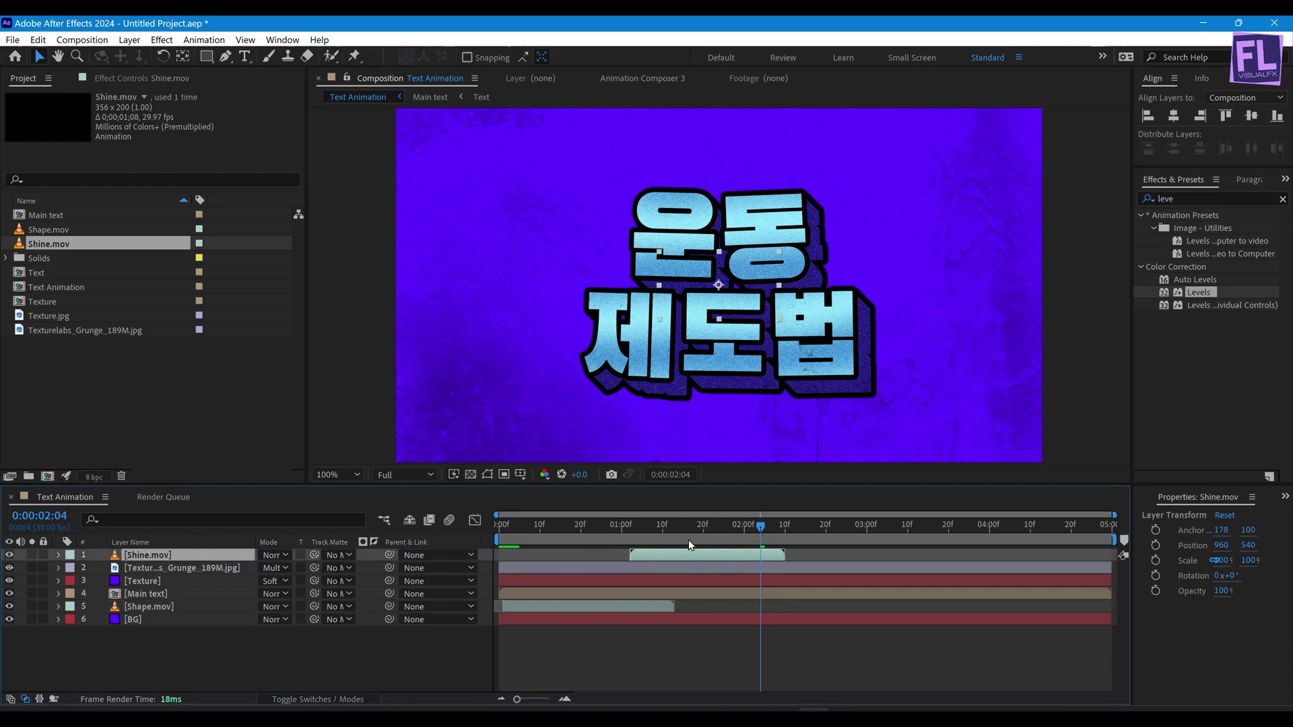
left_click(510, 532)
left_click_drag(510, 535, 639, 555)
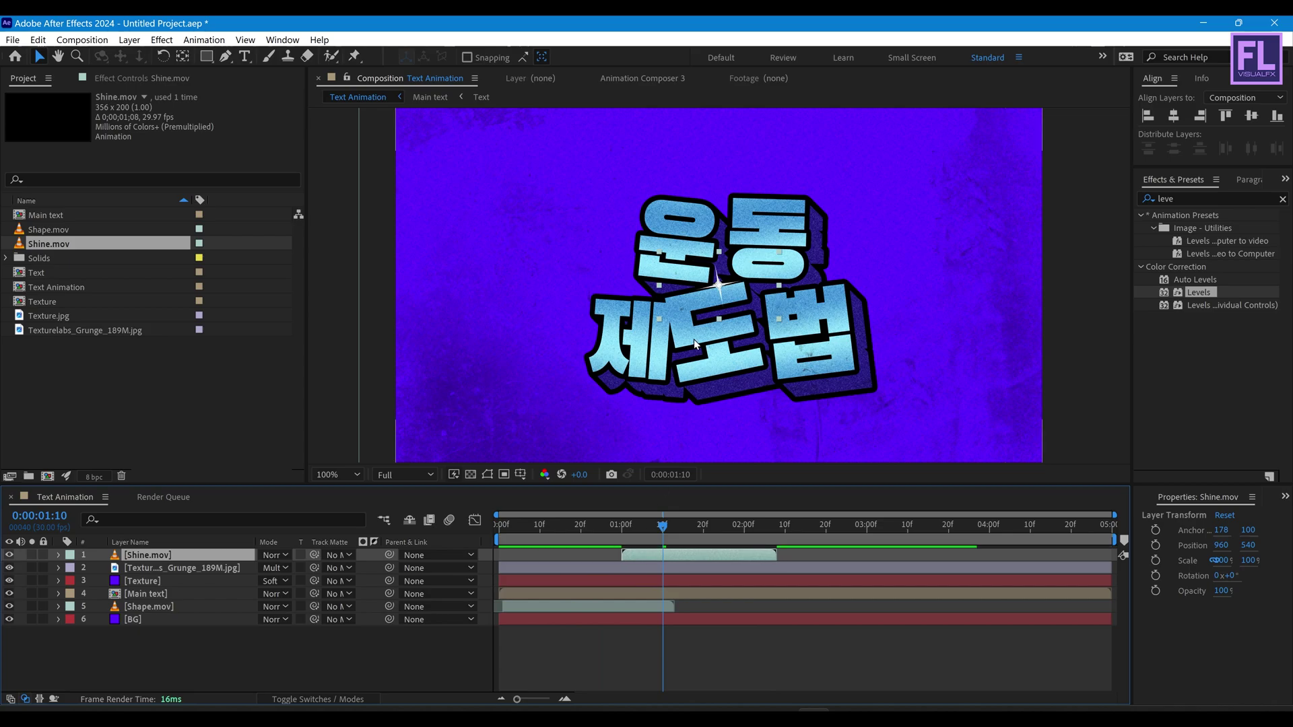
- Enlarge the shine to about 170% and place it on the upper left of the first character, at position 765, 316
left_click_drag(700, 256, 653, 202)
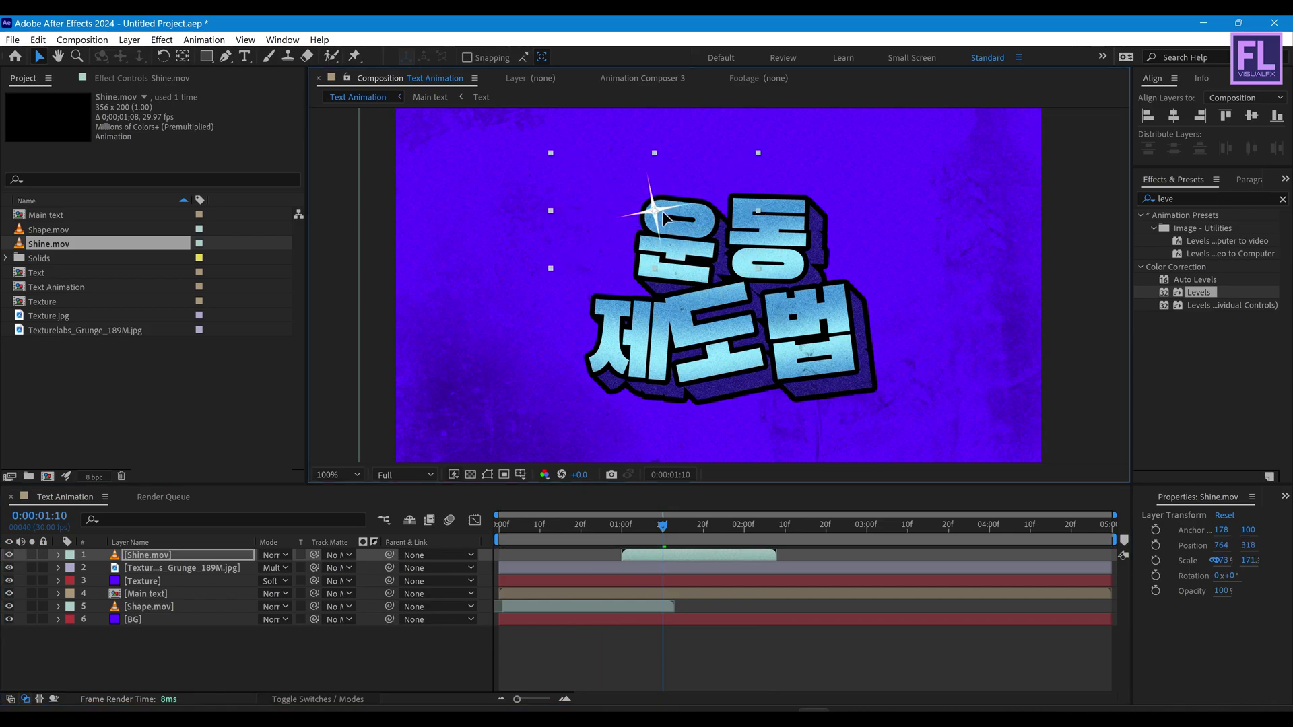
left_click_drag(662, 212, 659, 213)
left_click_drag(644, 530, 672, 538)
left_click_drag(656, 224, 652, 222)
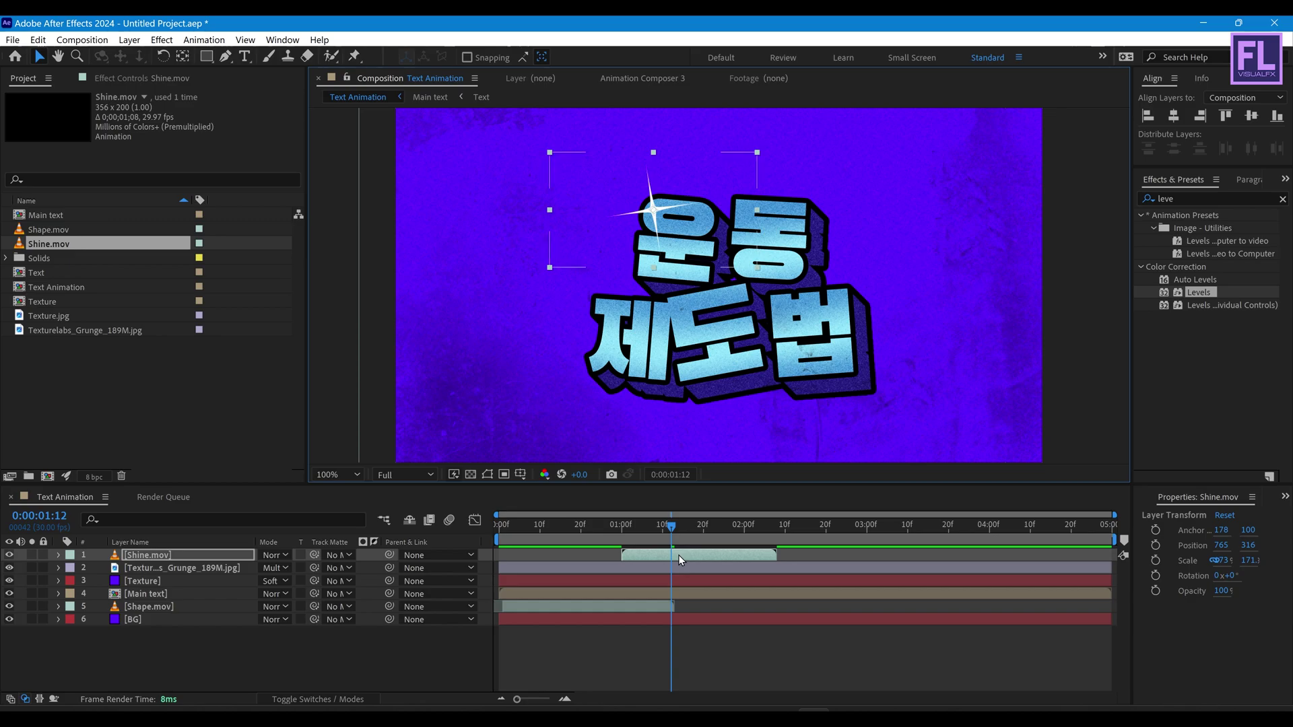
- Duplicate the Shine.mov layer about 11 frames later and enlarge the copy to about 200% over the last character, at position 1336, 650
key("ctrl+d")
left_click_drag(659, 553, 707, 555)
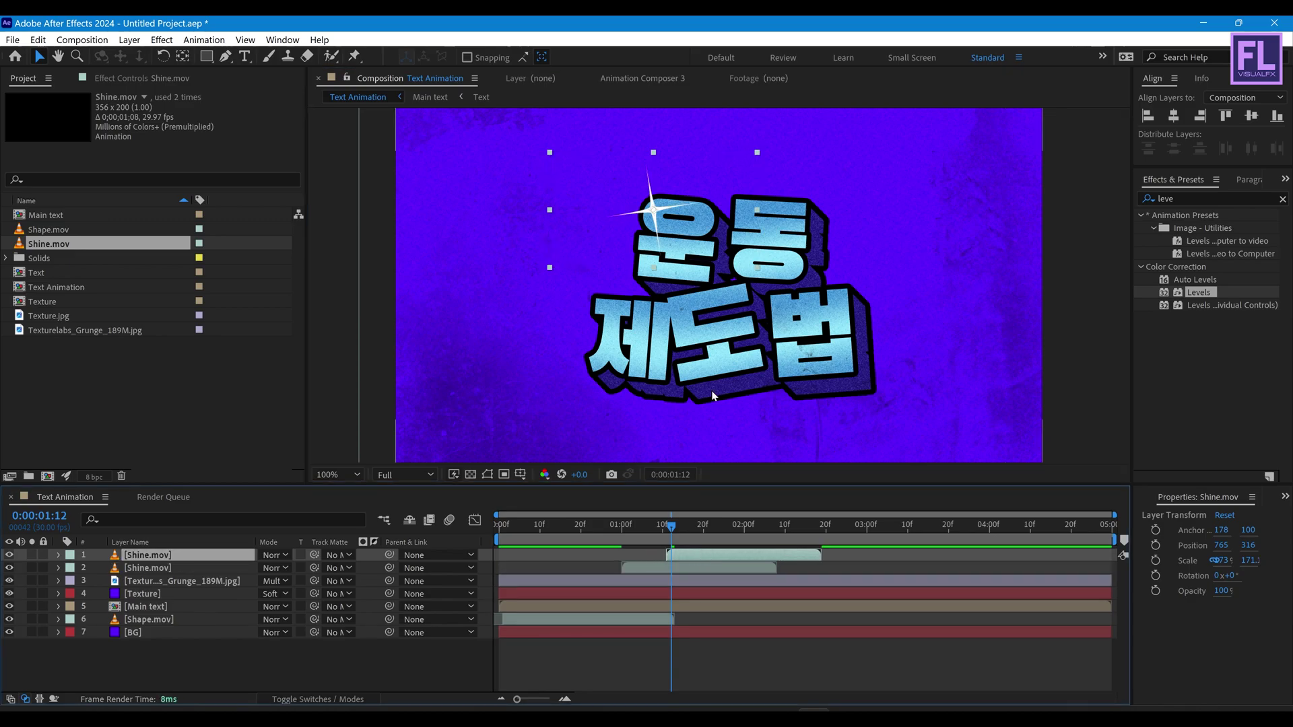
left_click_drag(657, 202, 850, 326)
key("space")
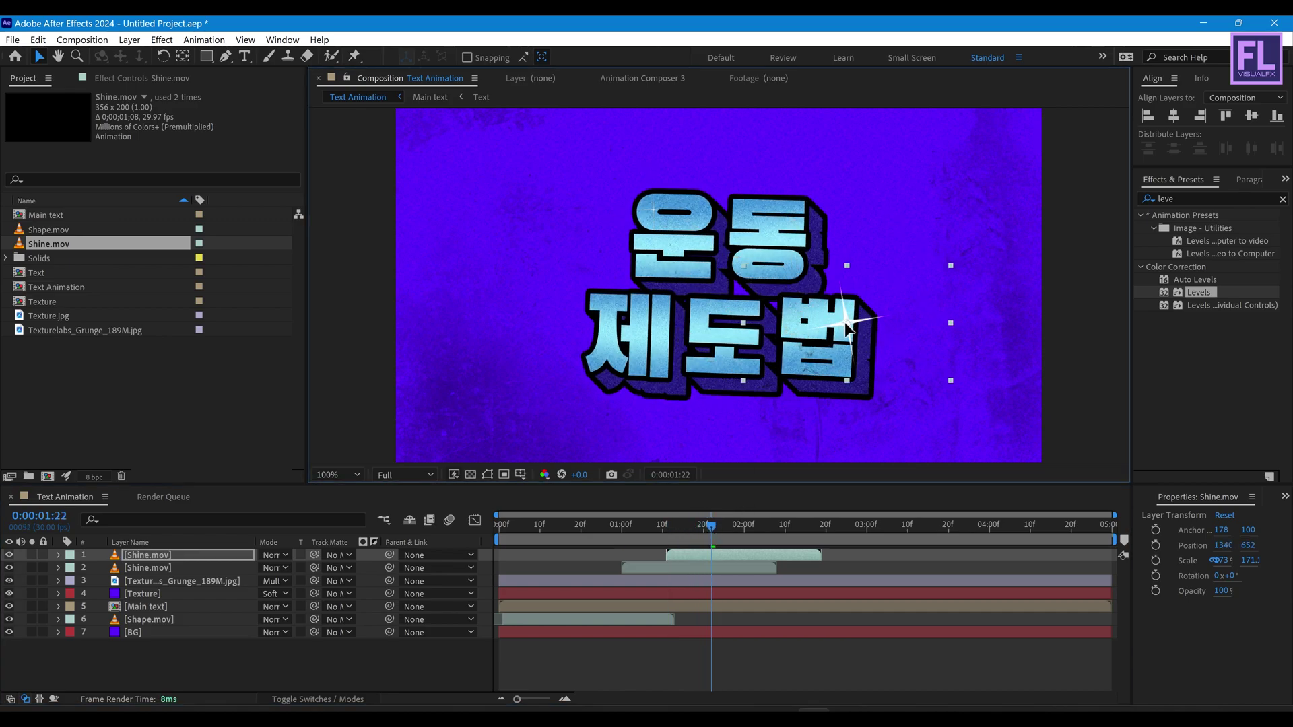
left_click_drag(950, 324, 967, 323)
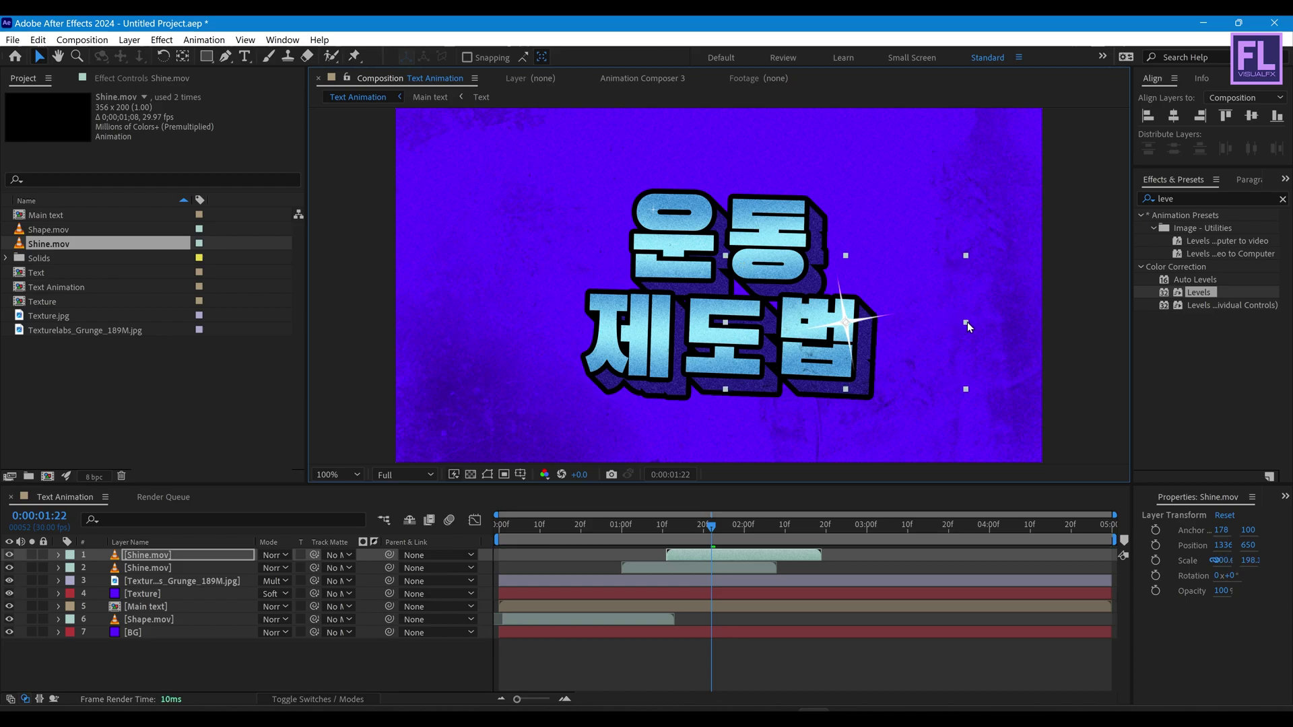
- Play the animation from the beginning to check both shines and the shape burst
left_click_drag(711, 525, 499, 532)
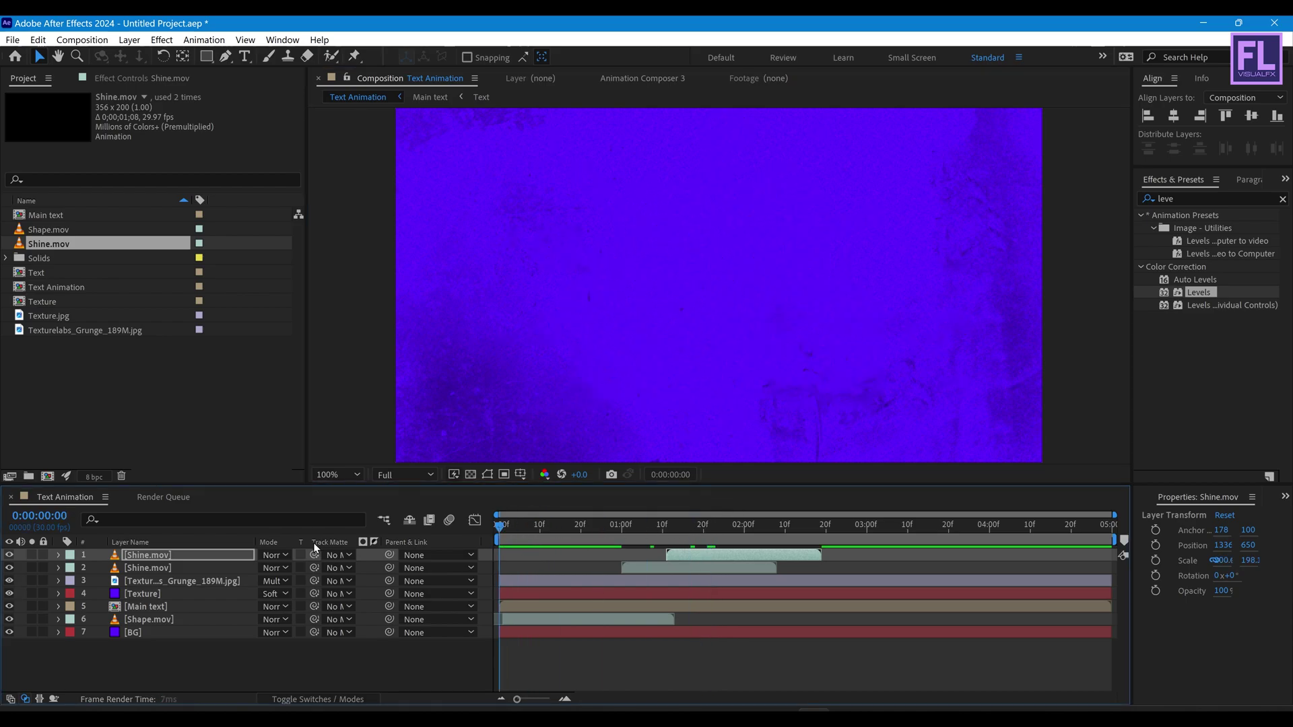
key("space")
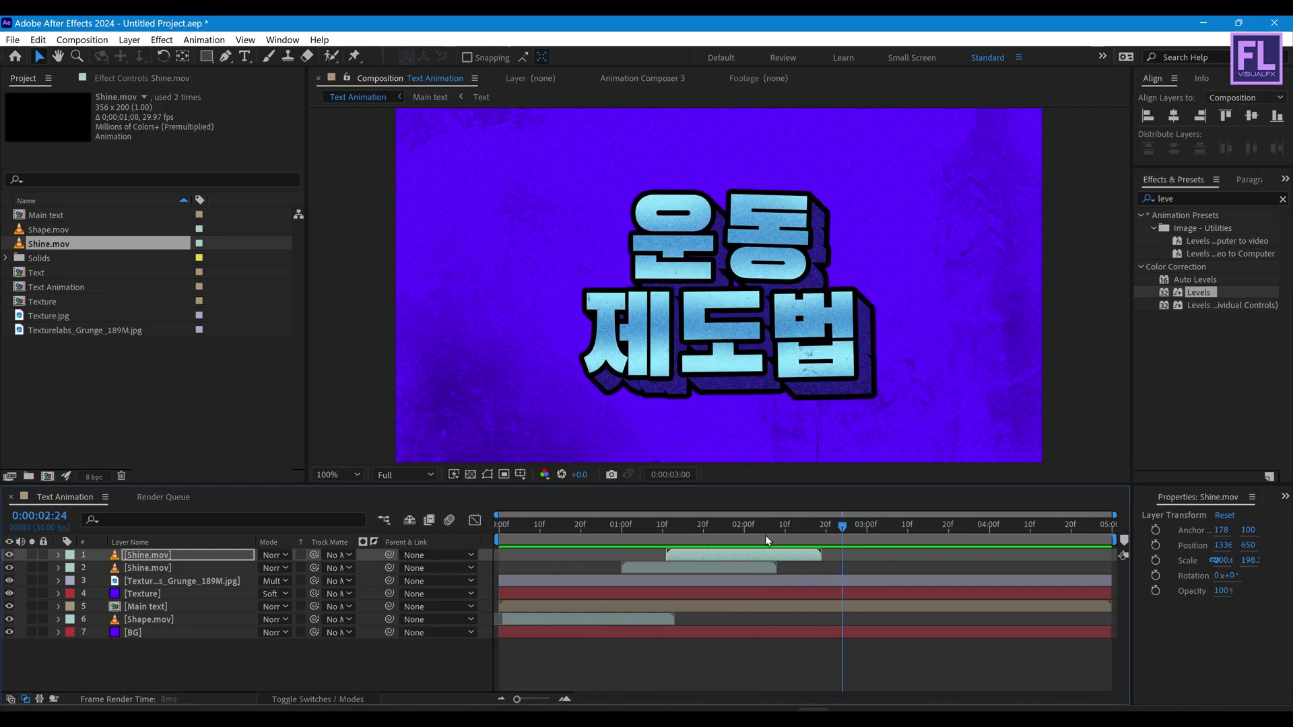
key("space")
key("space")
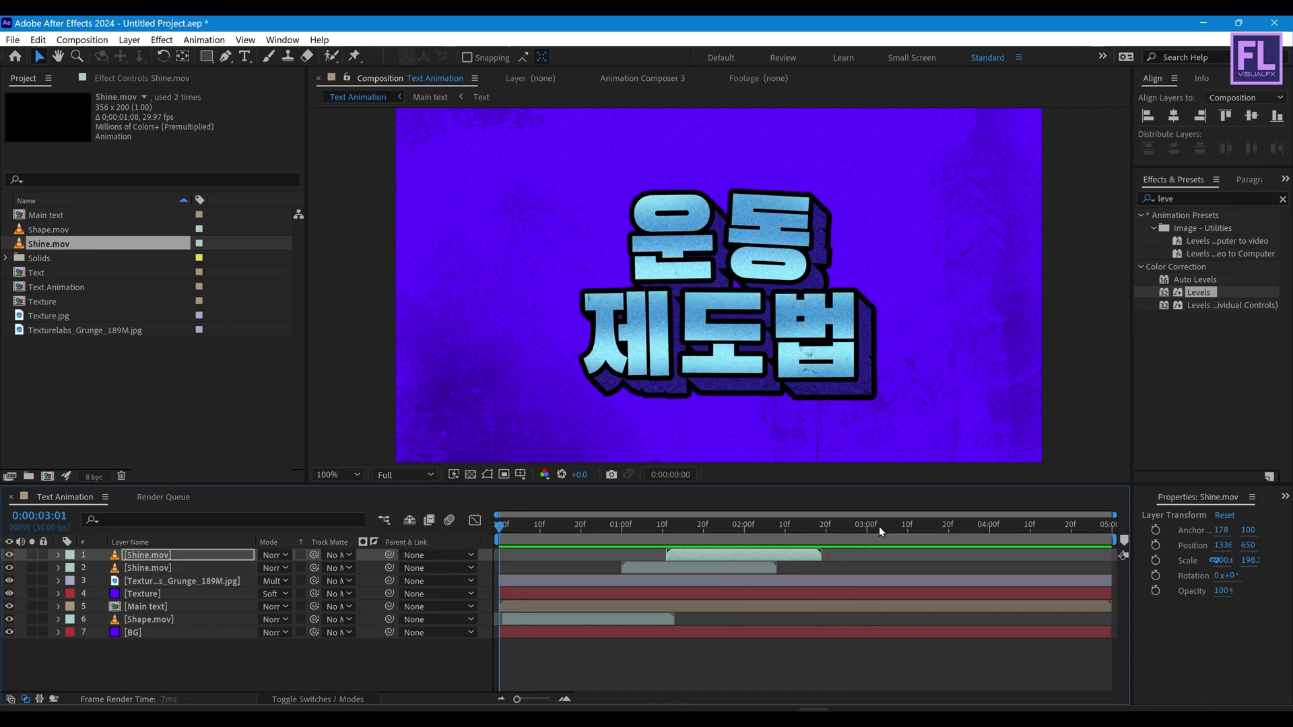
- Add starting Scale and Rotation keyframes to the Main text layer at 3 seconds 10 frames
left_click(912, 526)
left_click(909, 529)
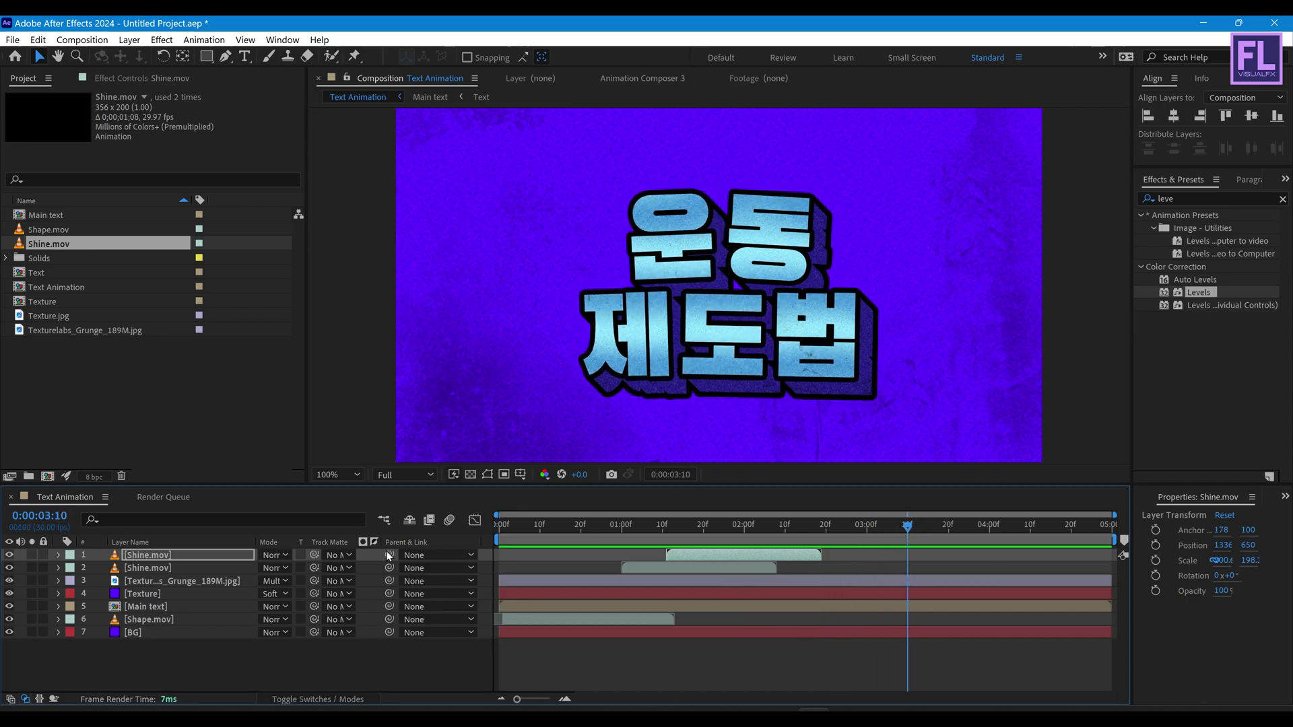
left_click(151, 607)
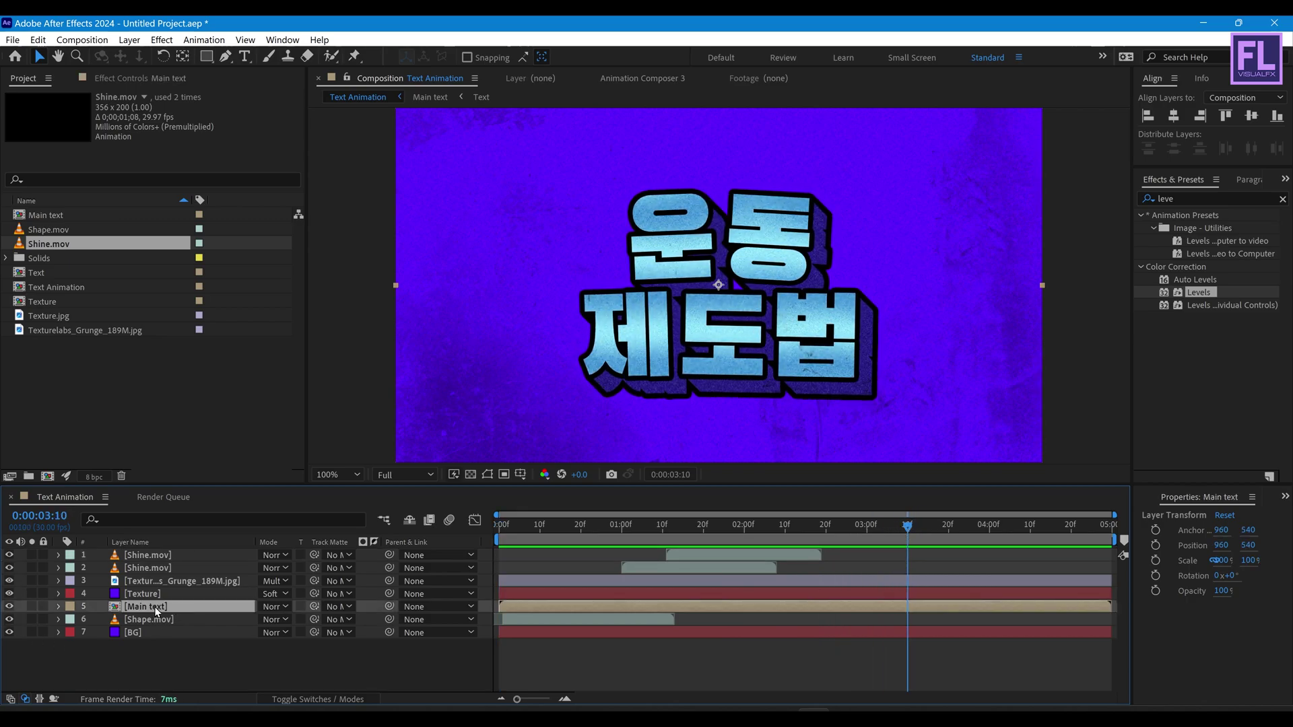
key("s")
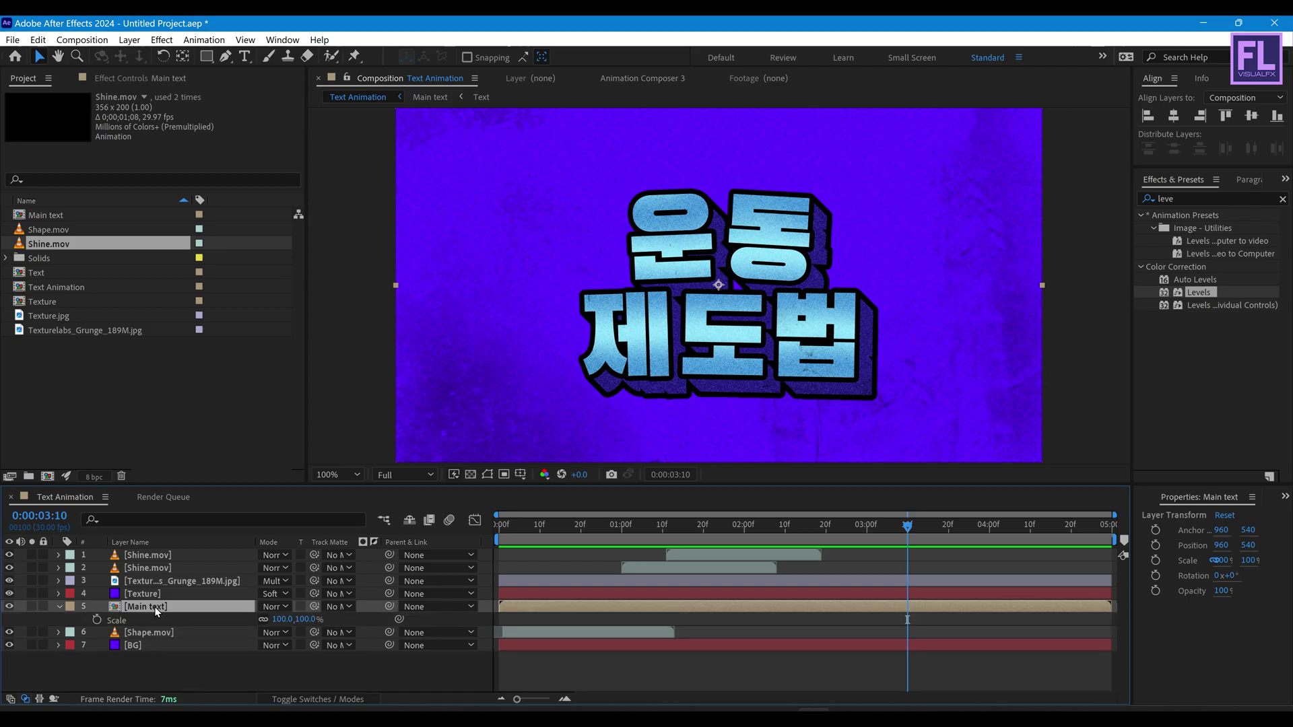
key("shift+r")
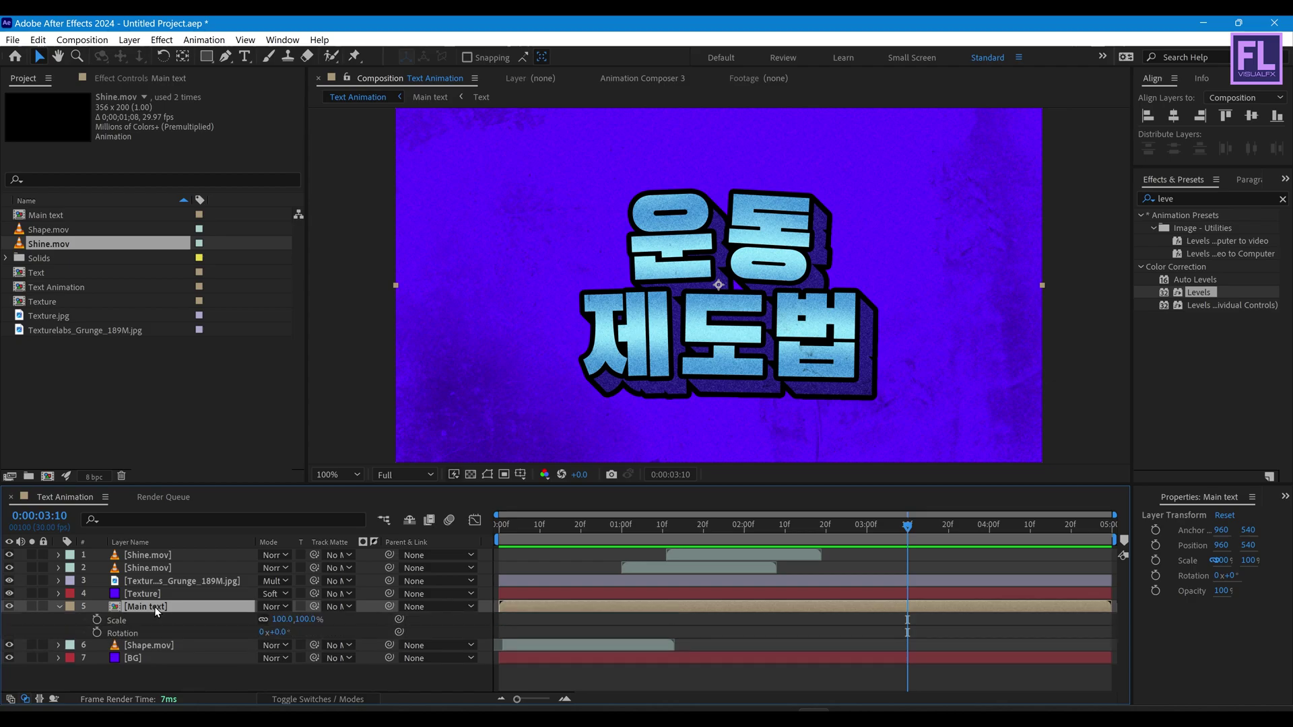
left_click(97, 620)
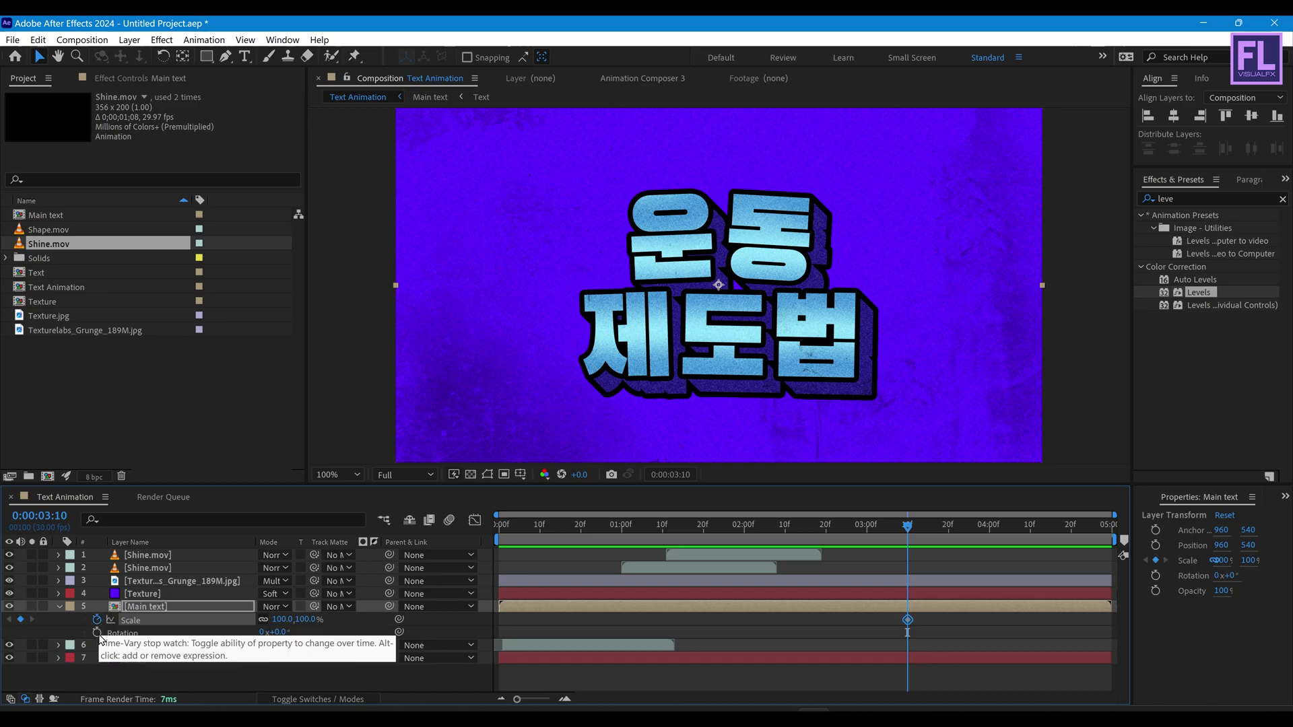
left_click(97, 633)
- At 3 seconds 21 frames, set the Main text layer's scale to 120% and its rotation to -10°
left_click_drag(908, 526, 957, 530)
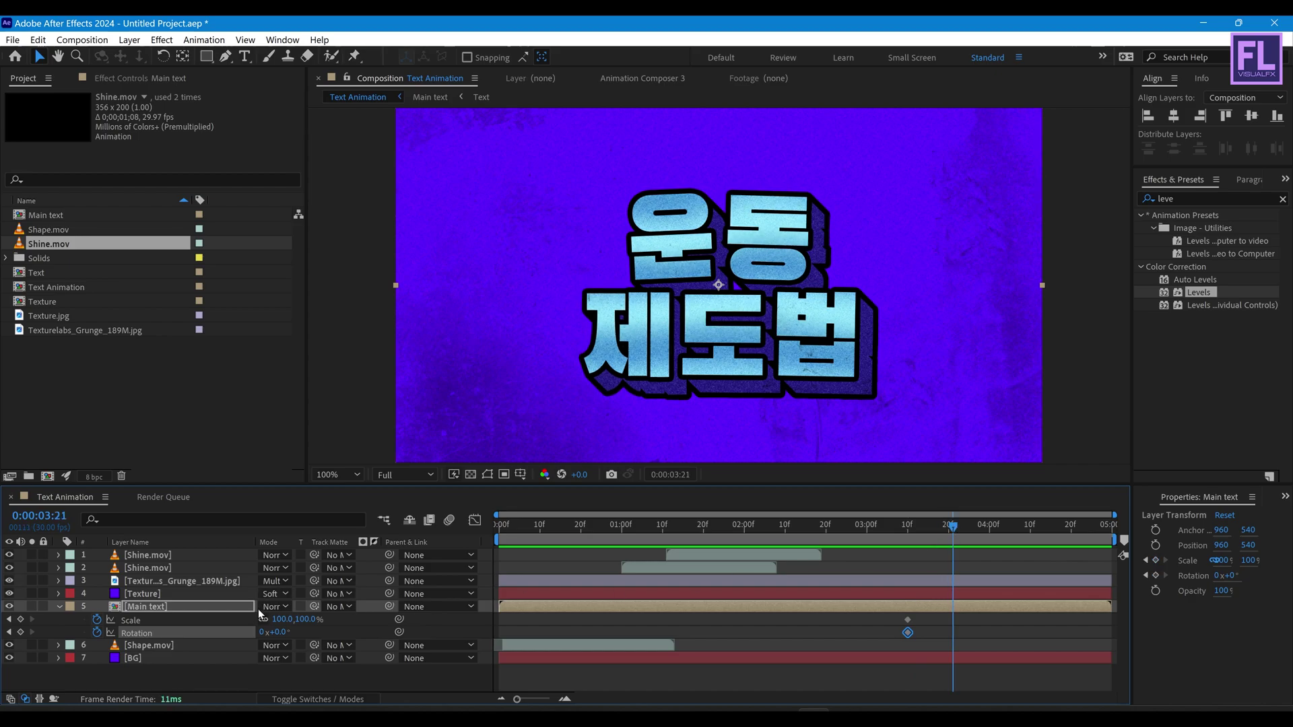
left_click(281, 619)
type("12")
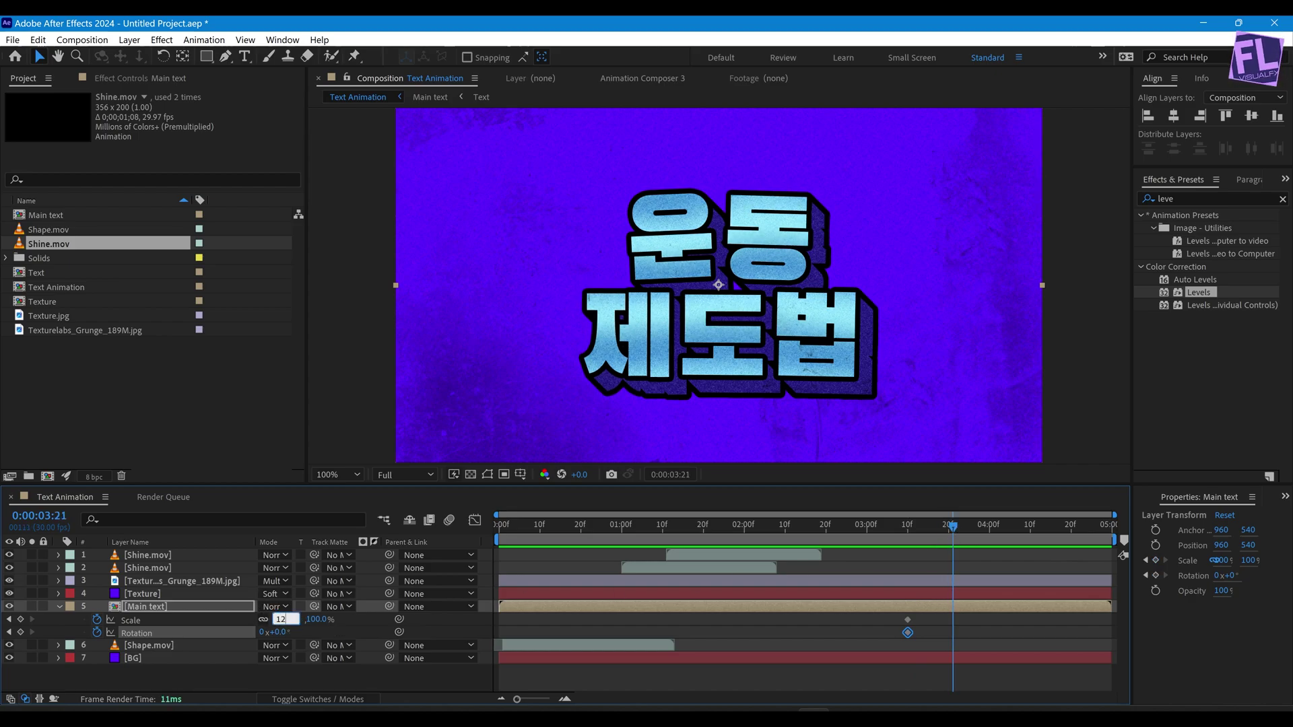
type("0")
key("Return")
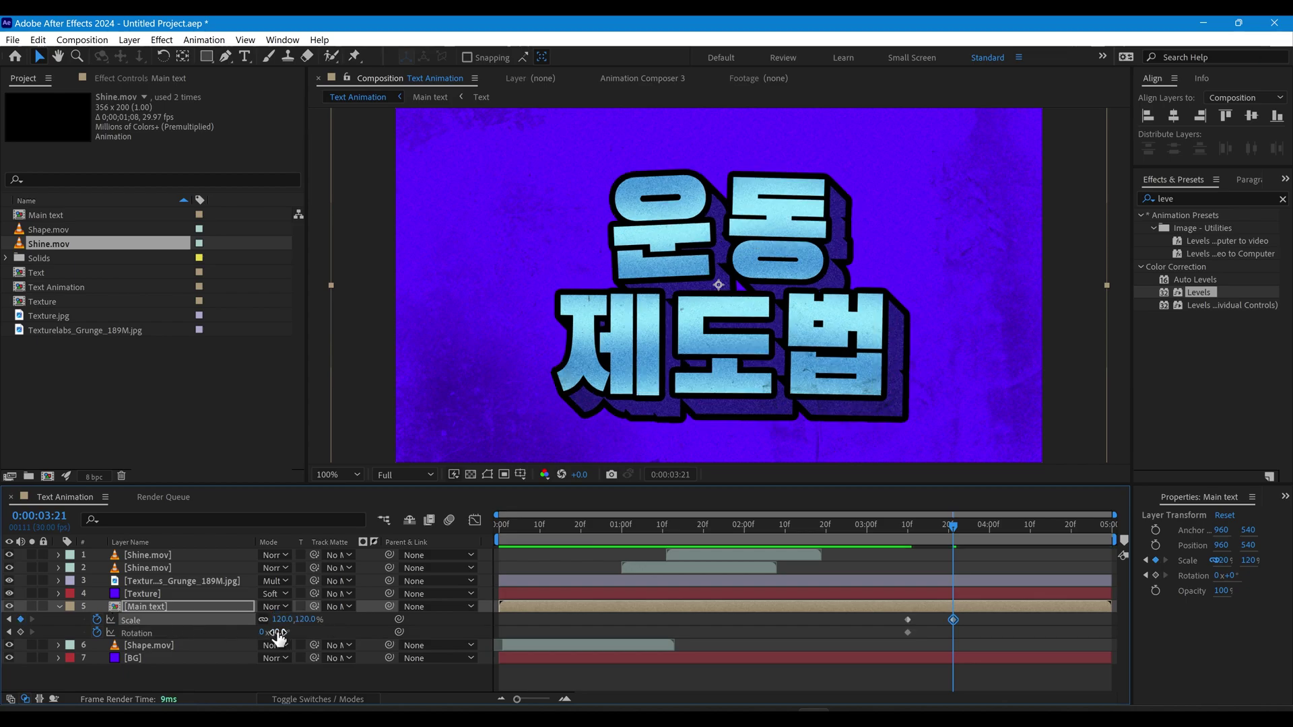
left_click_drag(283, 639, 276, 638)
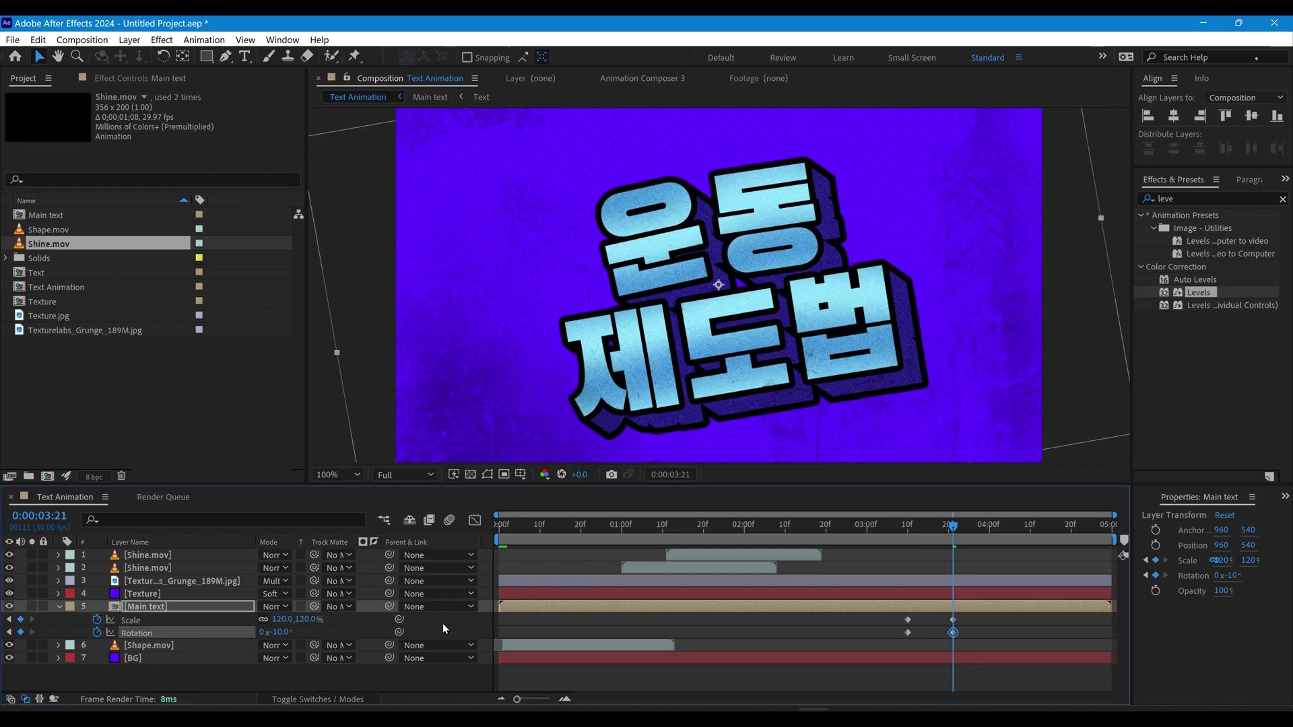
- At 4 seconds 16 frames, set the Main text layer's scale to 0% and its rotation to 0°
left_click_drag(949, 527, 1055, 537)
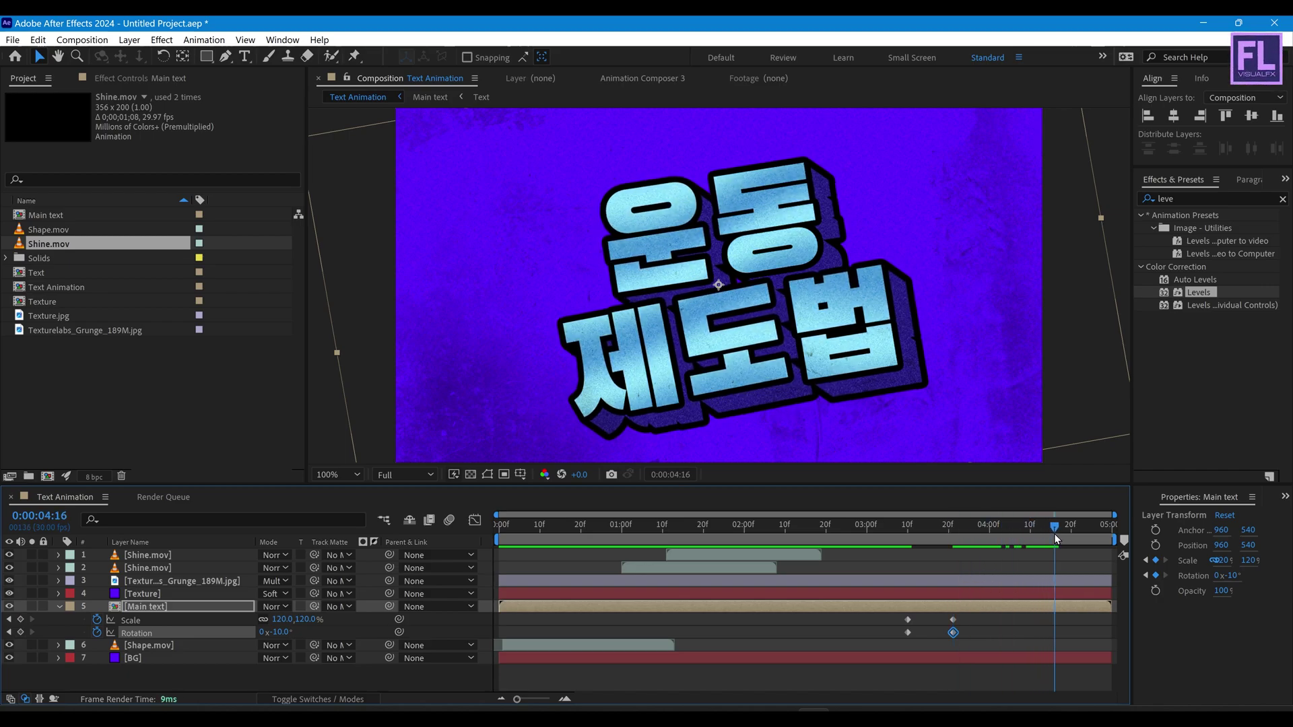
left_click(278, 620)
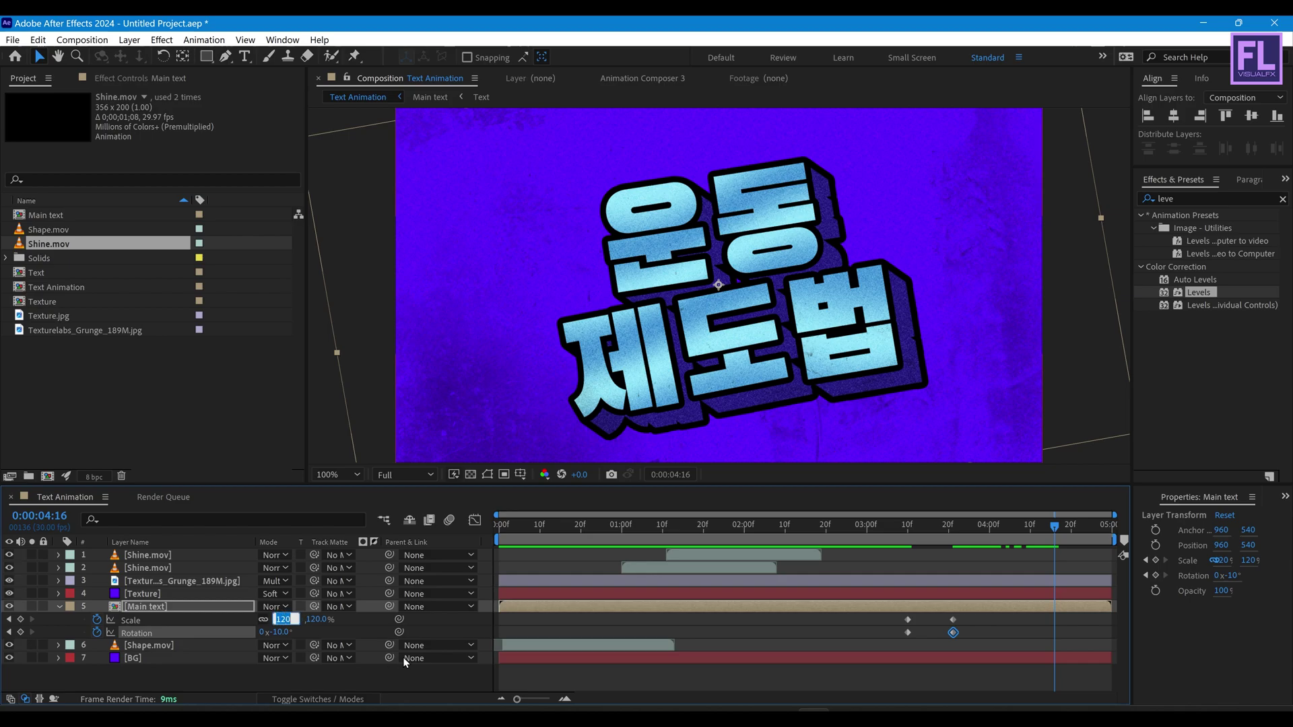
type("0")
key("Return")
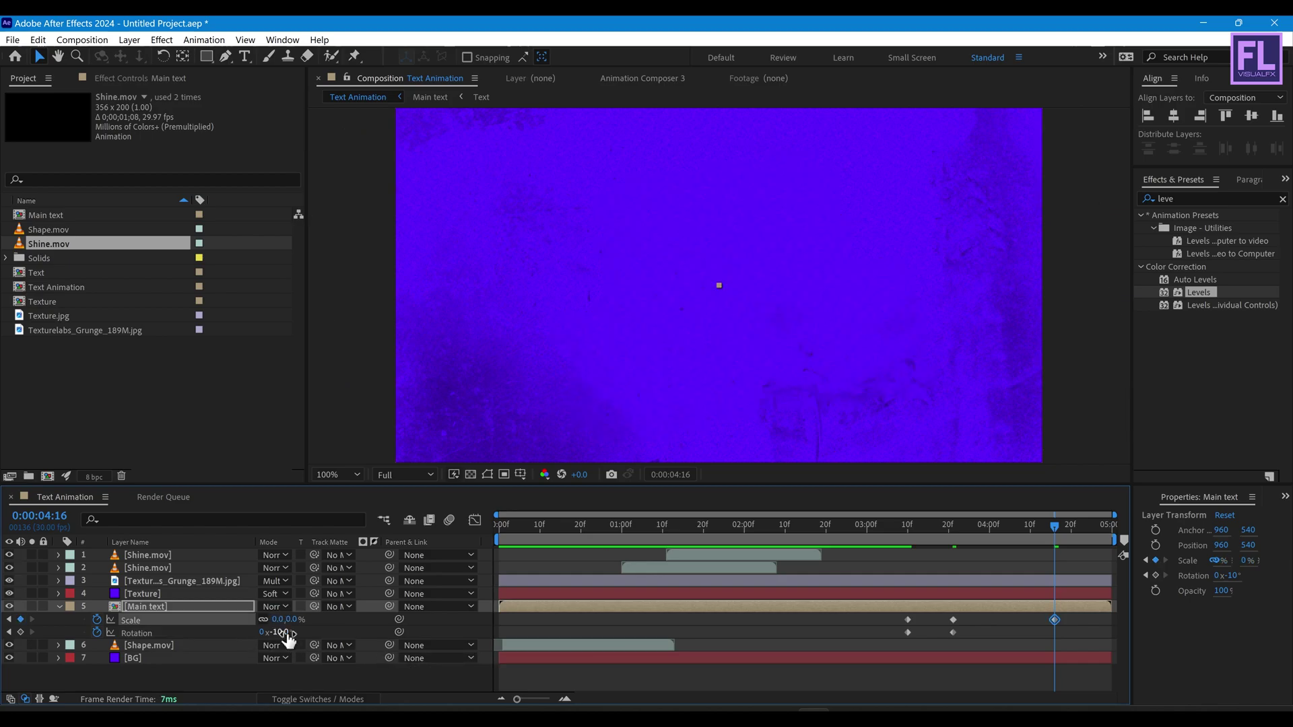
type("0")
key("Return")
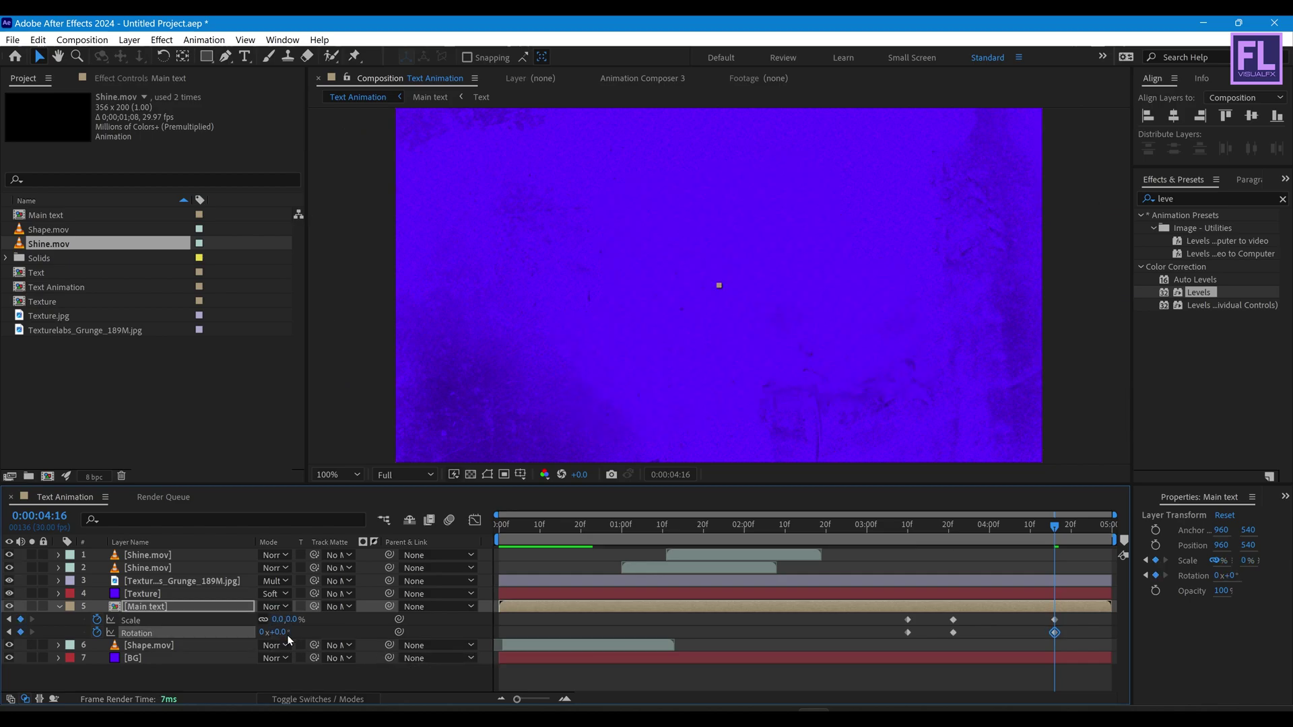
- Easy-ease all Scale and Rotation keyframes of Main text and shape their speed curves for a fast start and a late, sharp exit
left_click_drag(890, 614, 1068, 645)
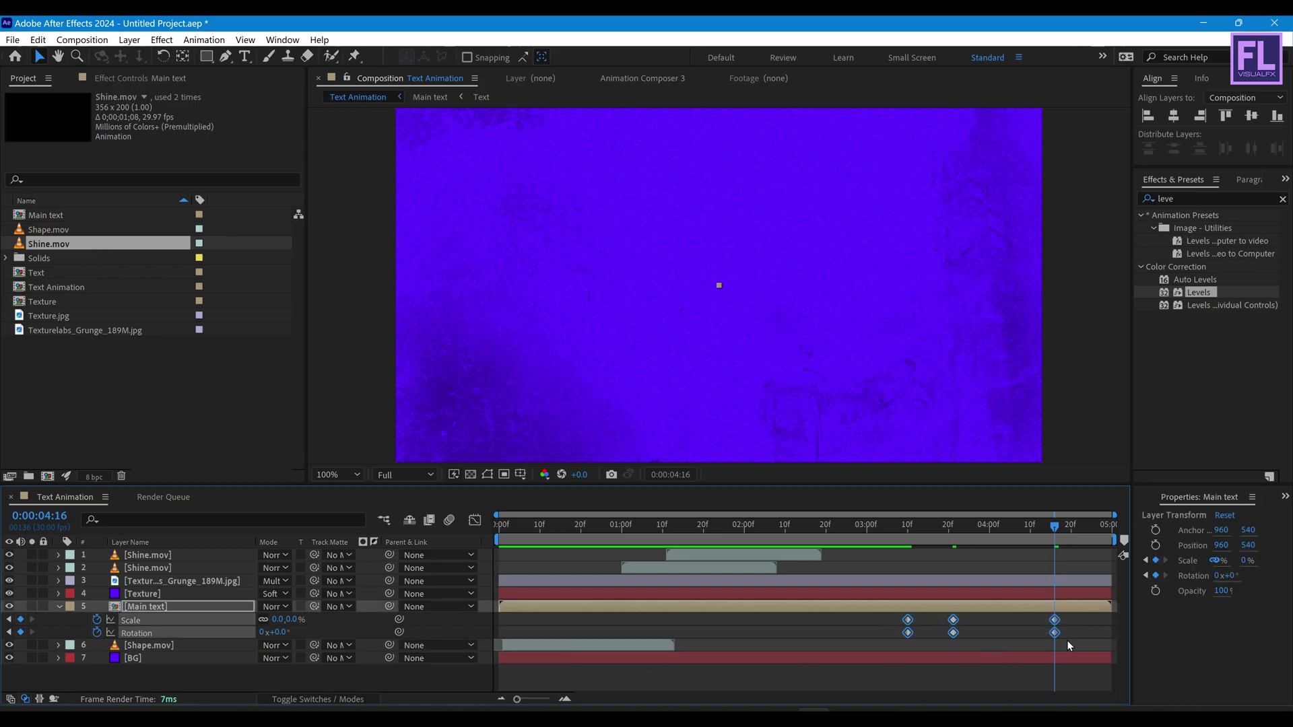
key("F9")
left_click(475, 520)
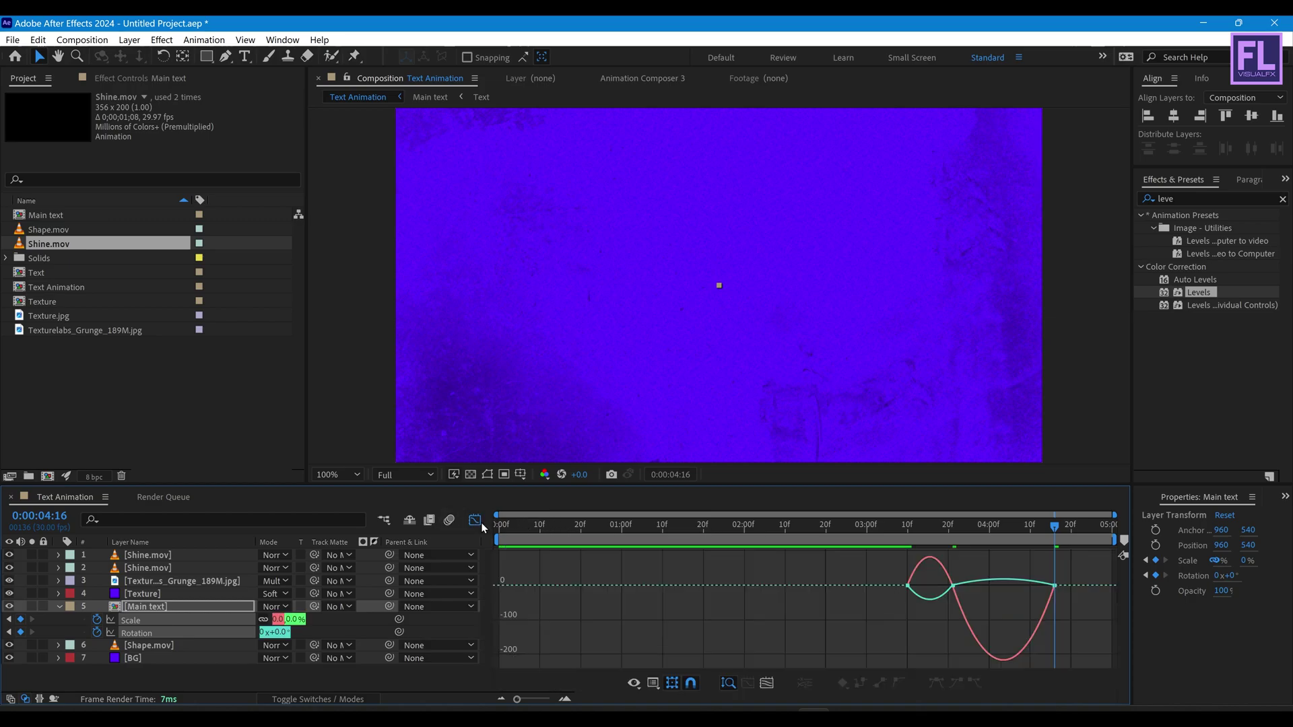
left_click(766, 683)
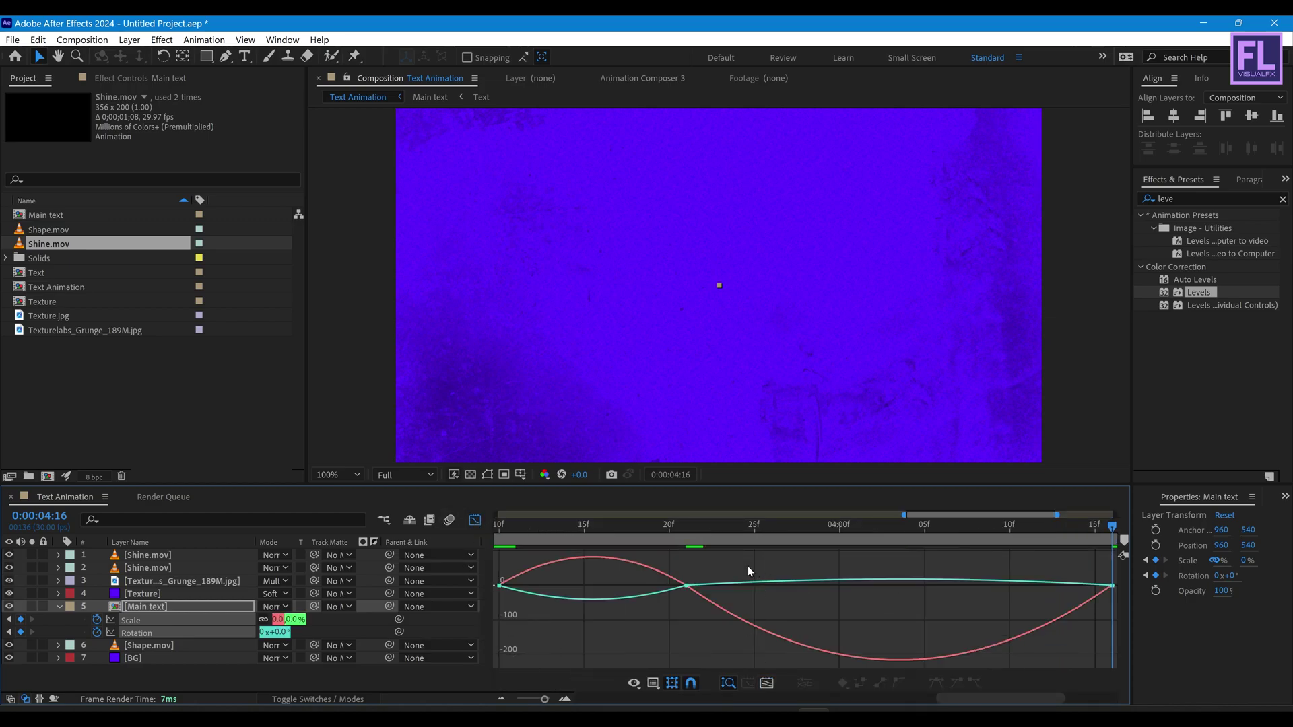
left_click_drag(748, 566, 596, 591)
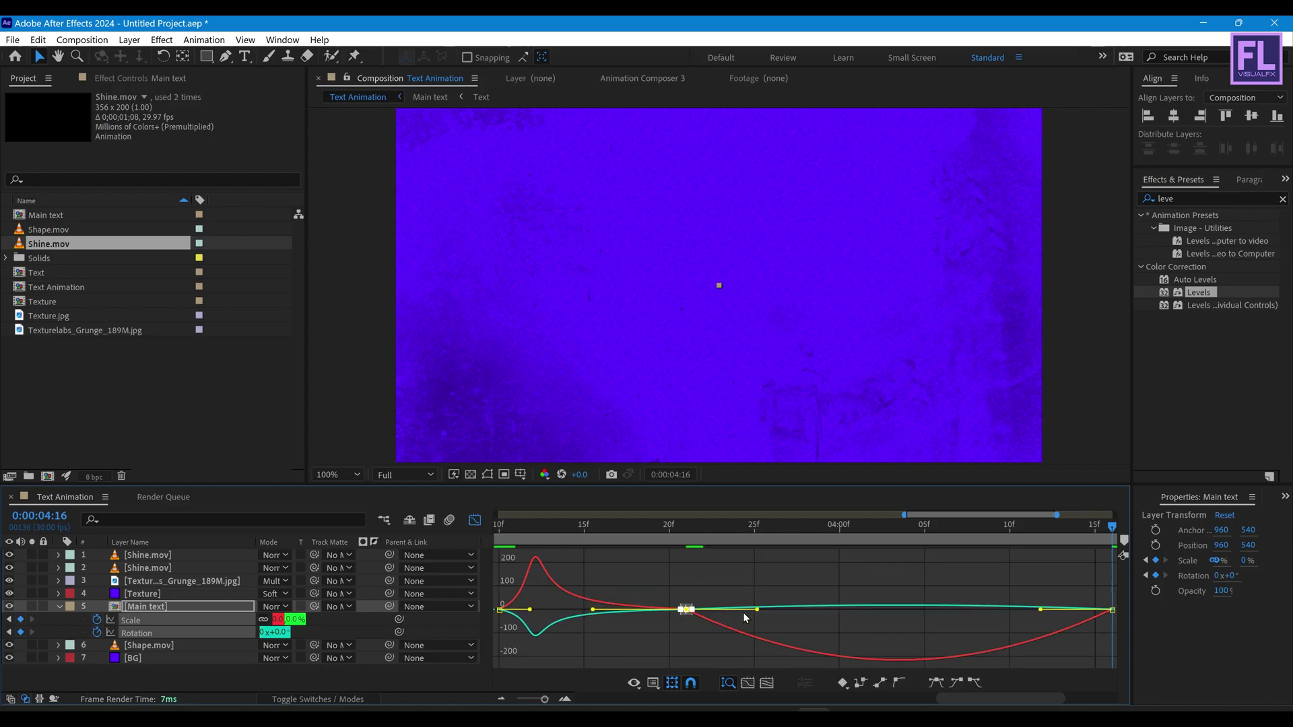
left_click_drag(756, 613, 904, 614)
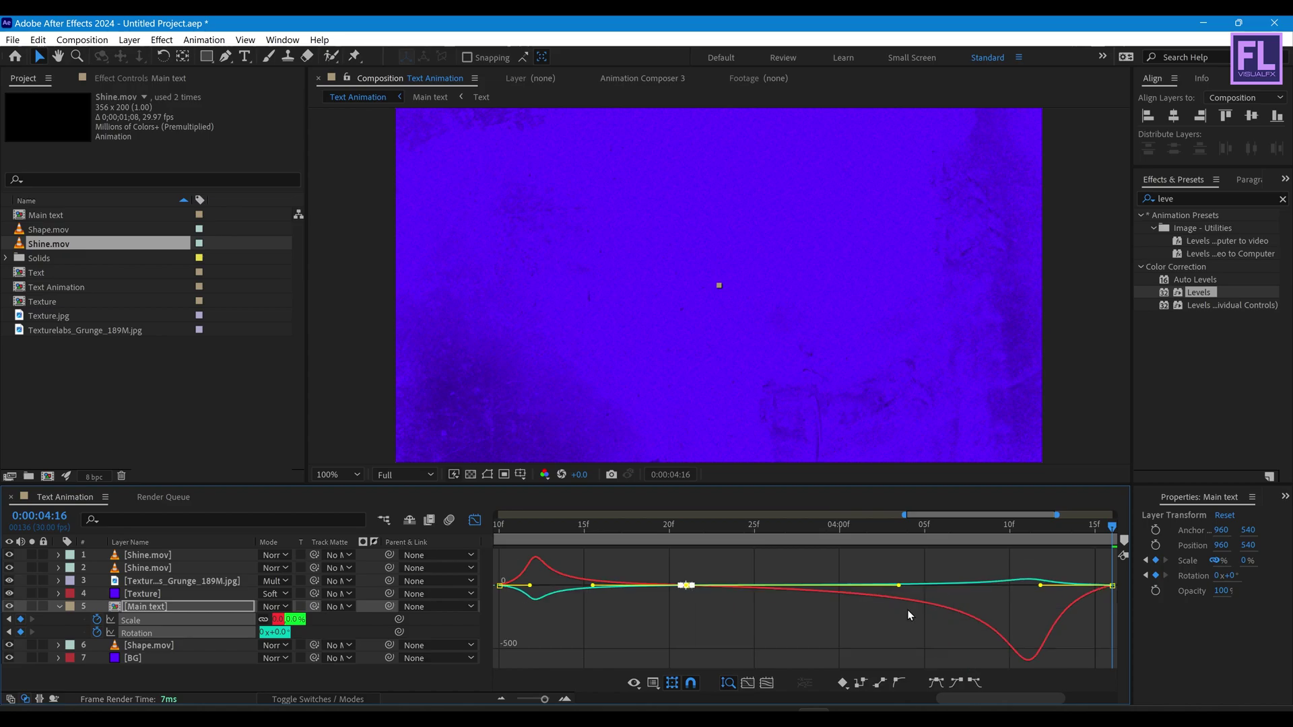
left_click(475, 521)
left_click_drag(545, 700, 517, 699)
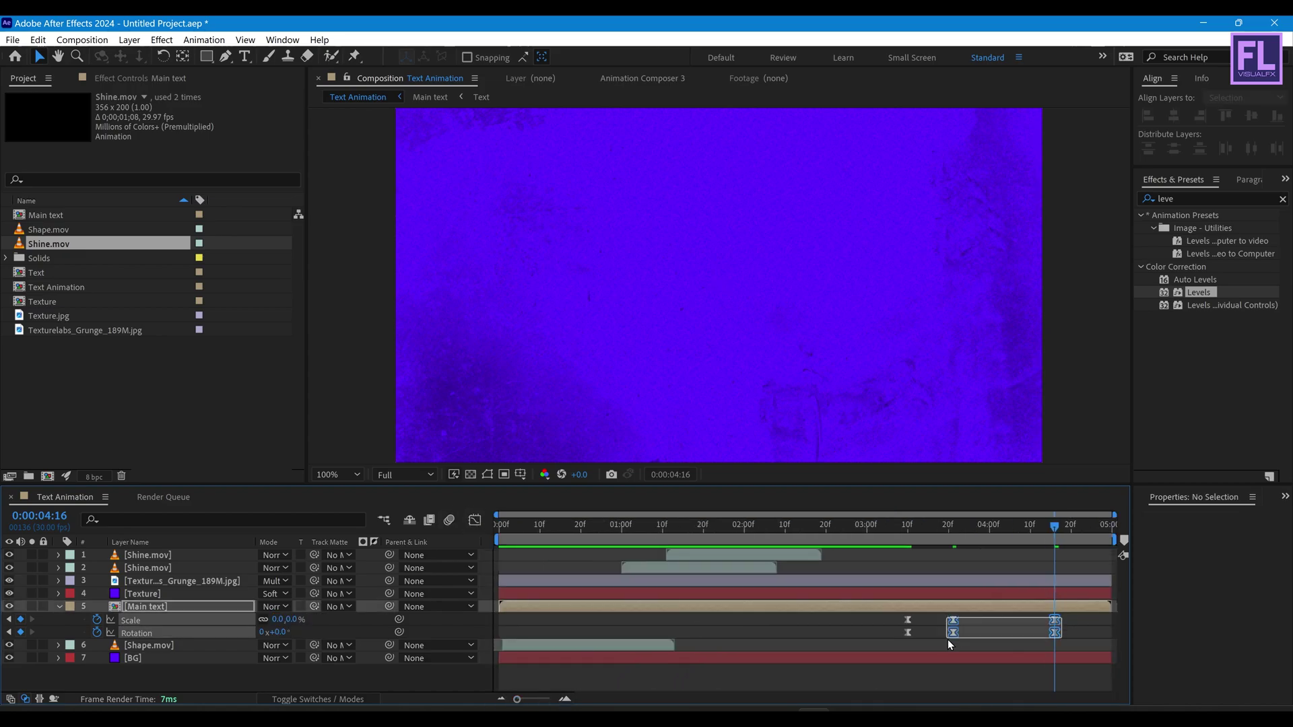
- Preview the exit, shift the middle and last keyframe pairs slightly earlier, with the middle pair at 3:20, and raise its scale to 130%
key("space")
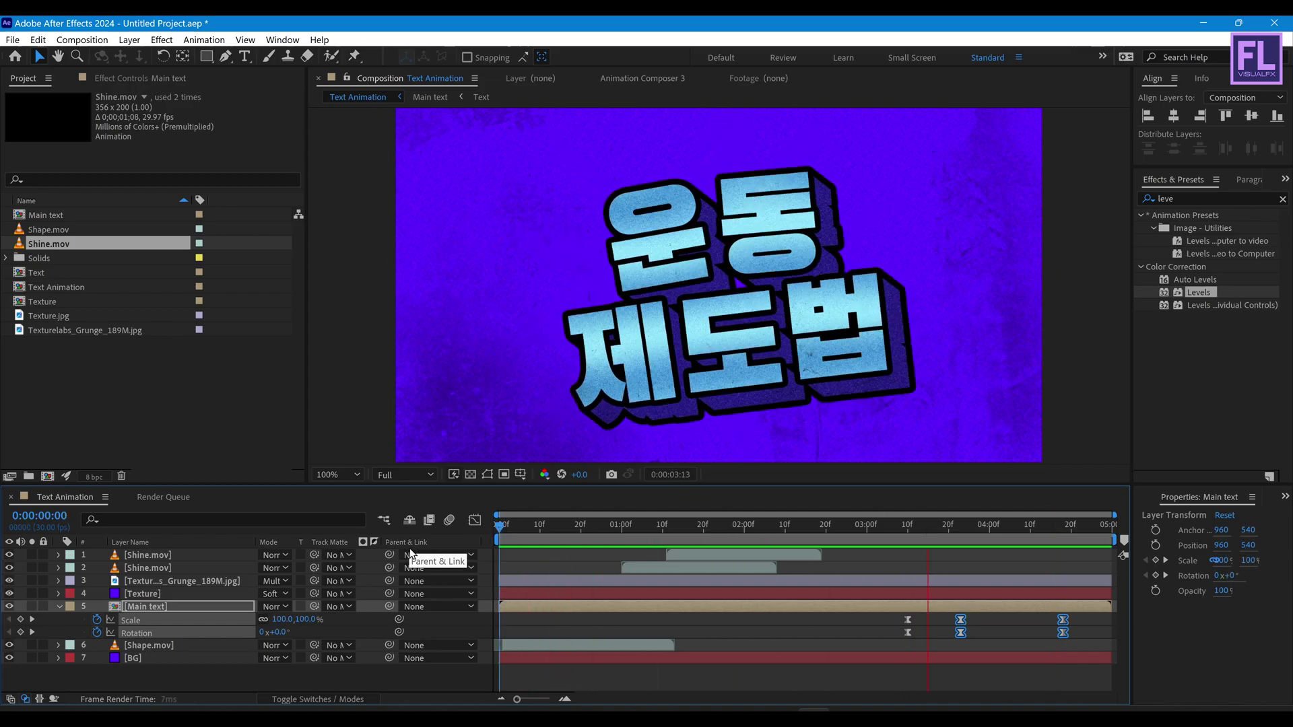
left_click(993, 620)
left_click_drag(1077, 640, 955, 632)
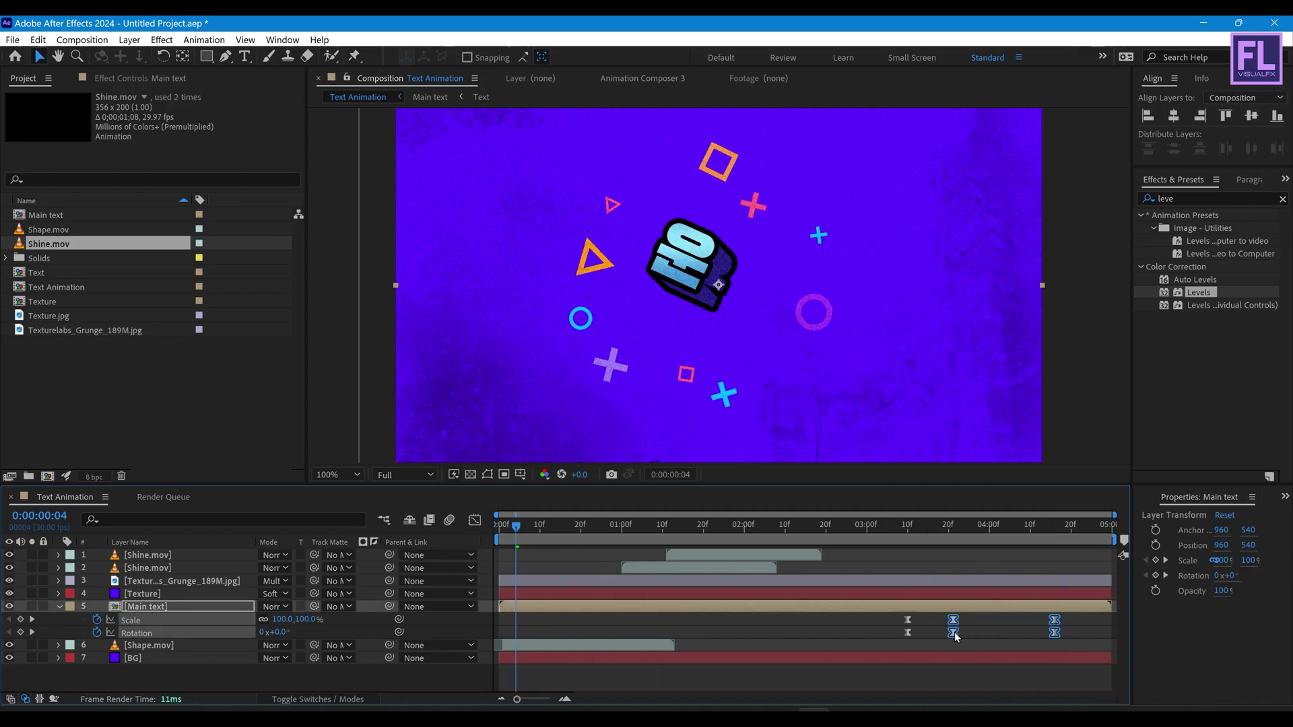
left_click(954, 529)
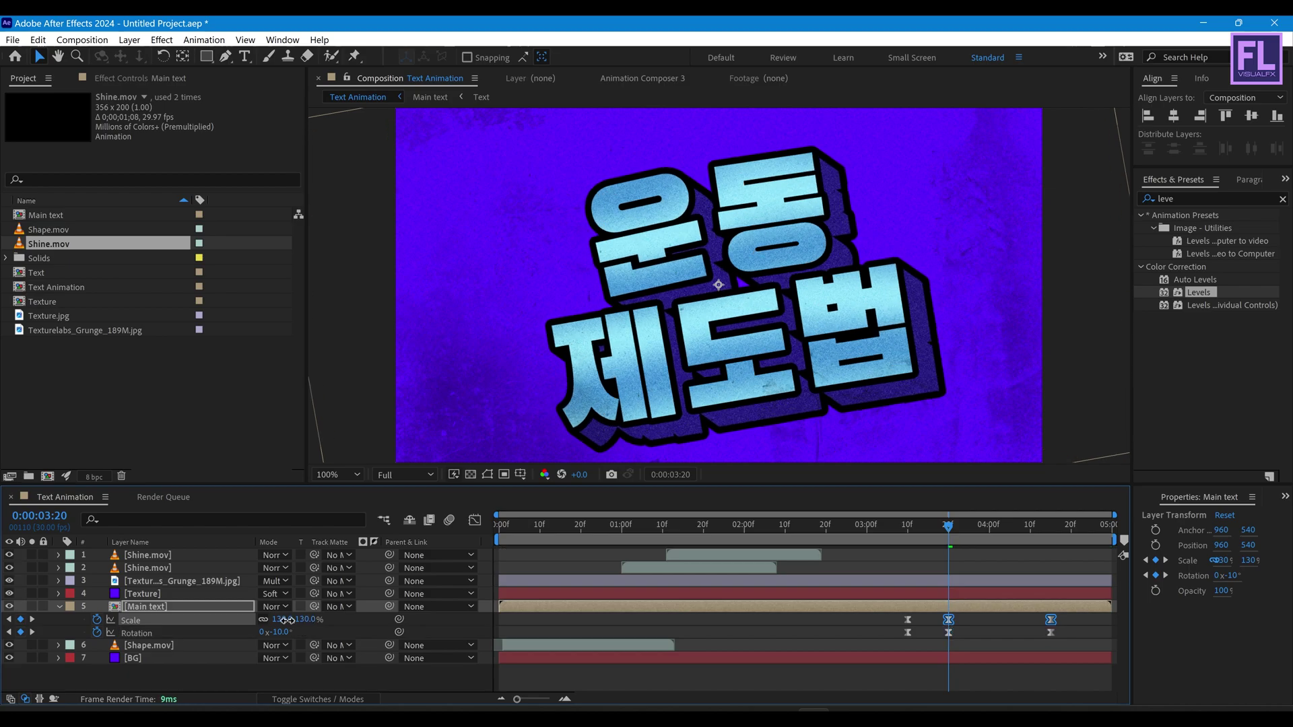
- Move the last Scale and Rotation keyframes of Main text to about 4 seconds 9 frames and play the animation from the start
left_click(882, 529)
left_click_drag(882, 530, 1028, 535)
left_click_drag(1076, 656, 1027, 633)
key("Home")
key("space")
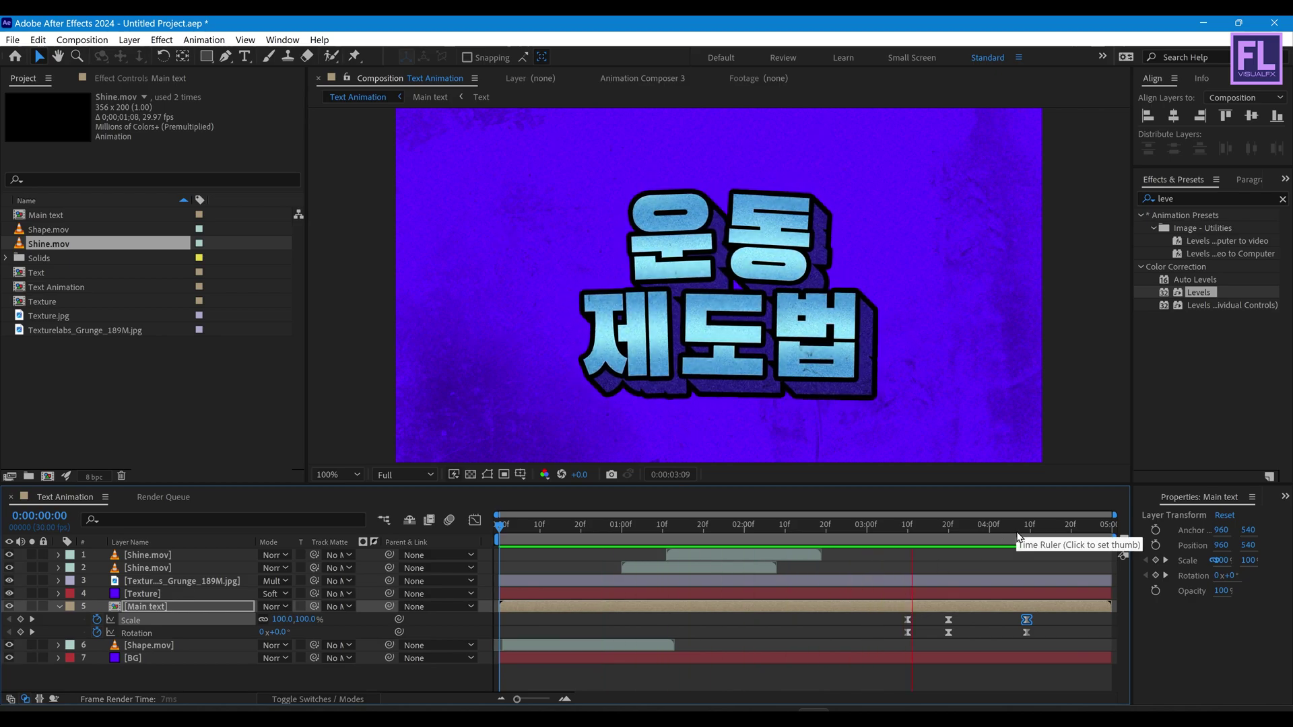
- Go to 2 seconds 1 frame and open the Text composition nested inside Main text
left_click(903, 526)
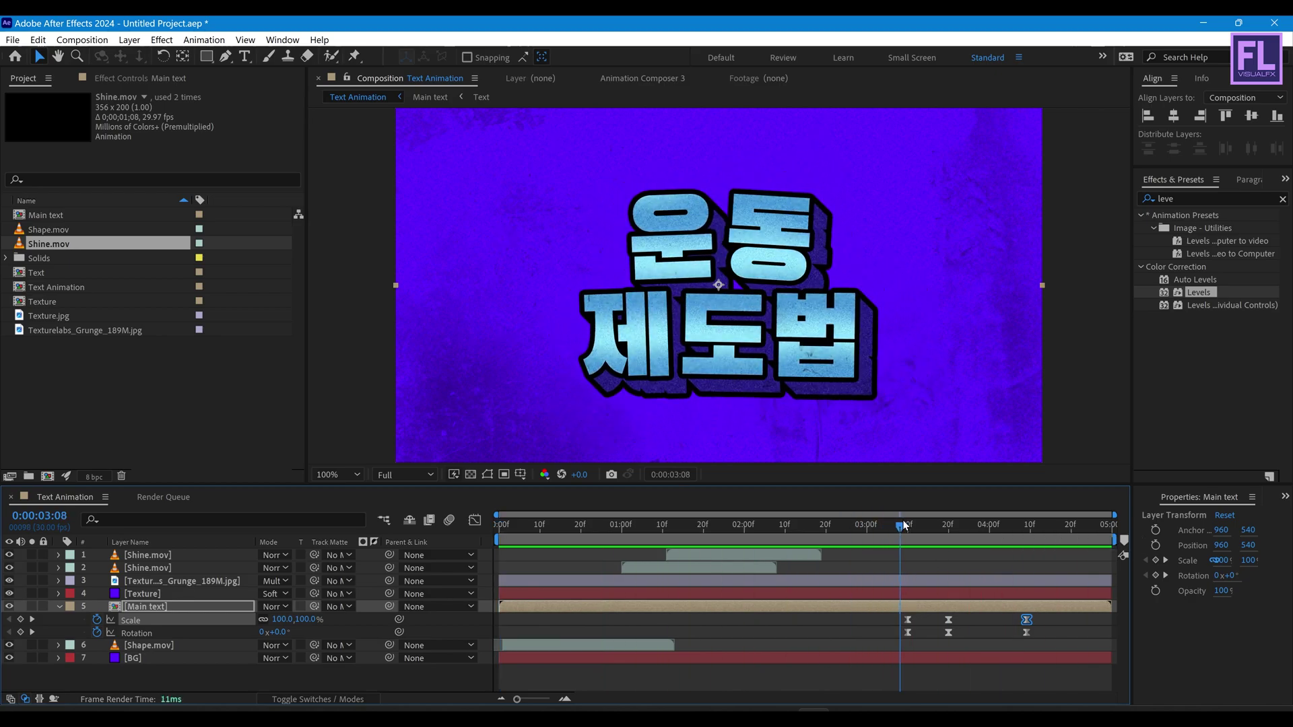
left_click_drag(903, 525, 748, 526)
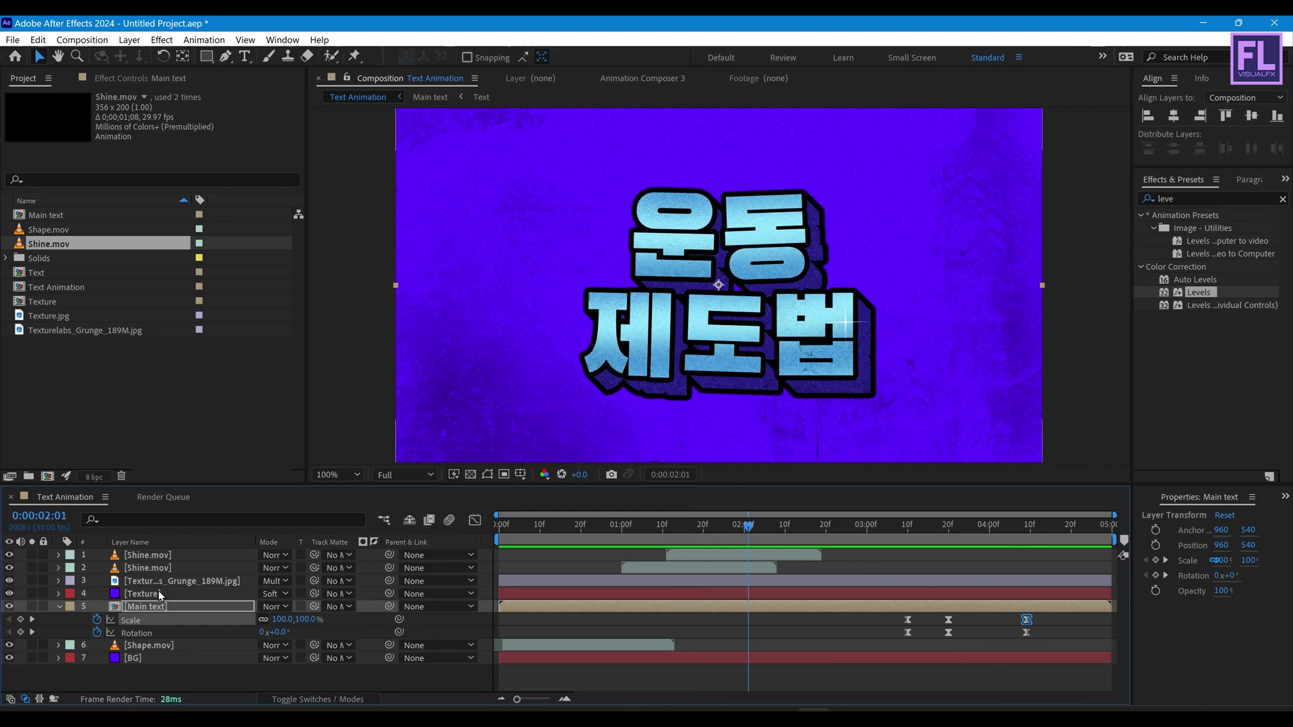
left_click(60, 606)
double_click(145, 606)
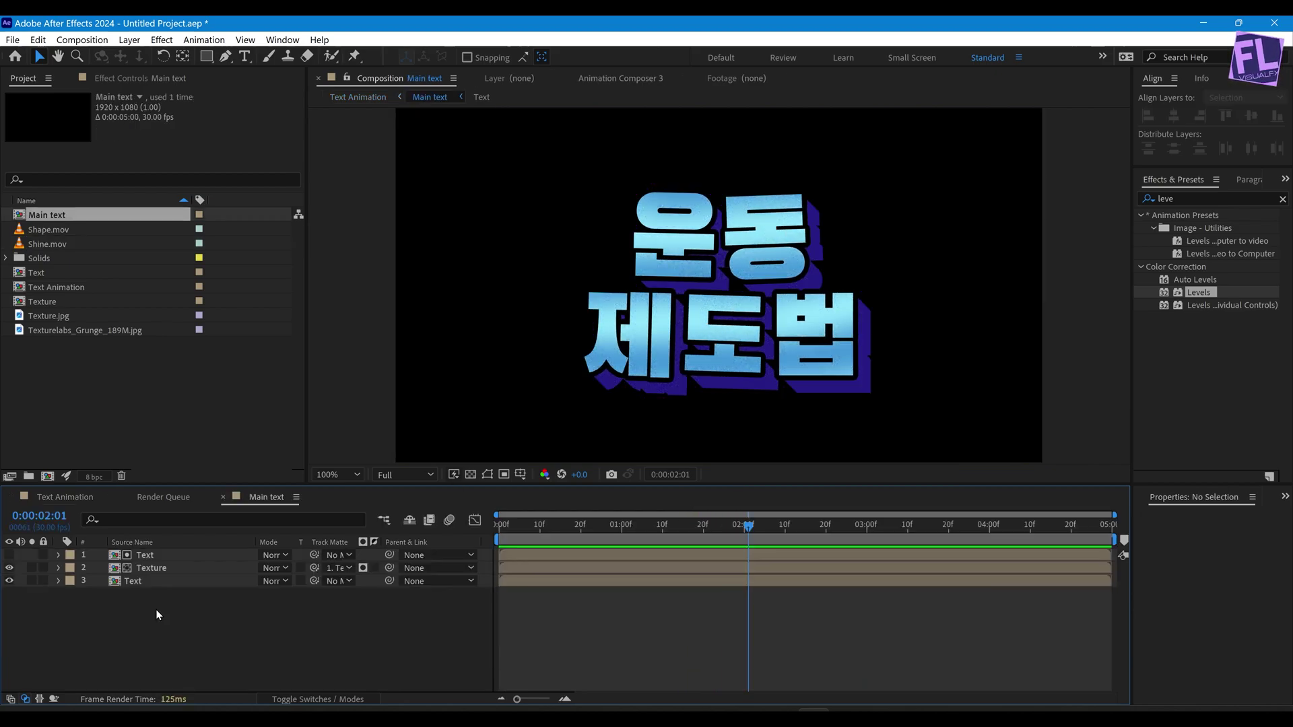
double_click(156, 556)
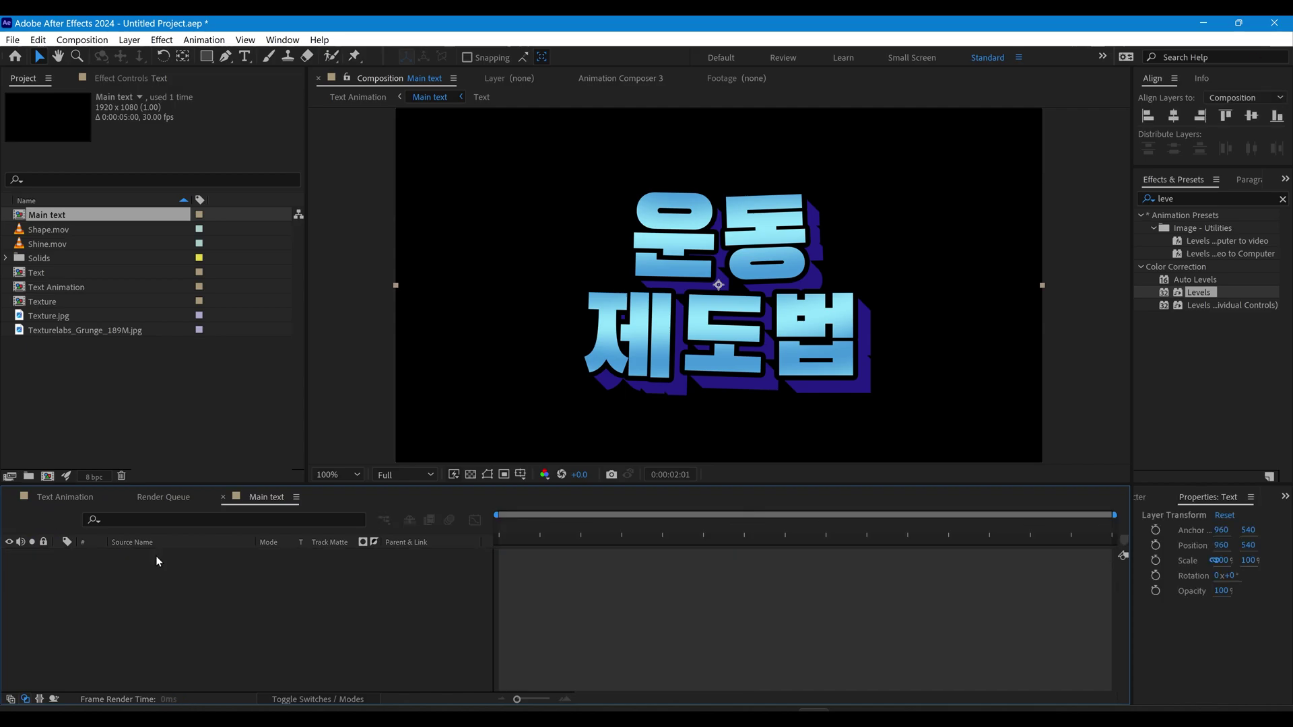
- Replace the Korean title text with HELLO and center it in the composition
double_click(728, 268)
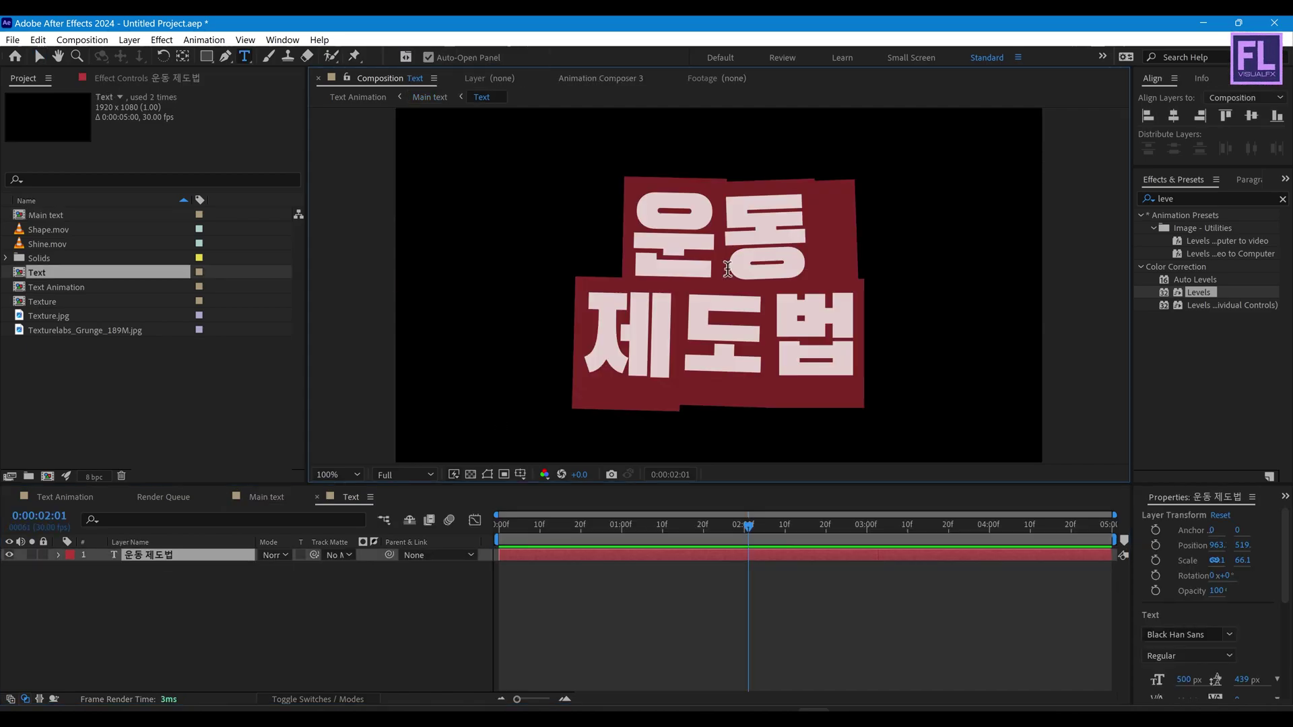
type("HELLO")
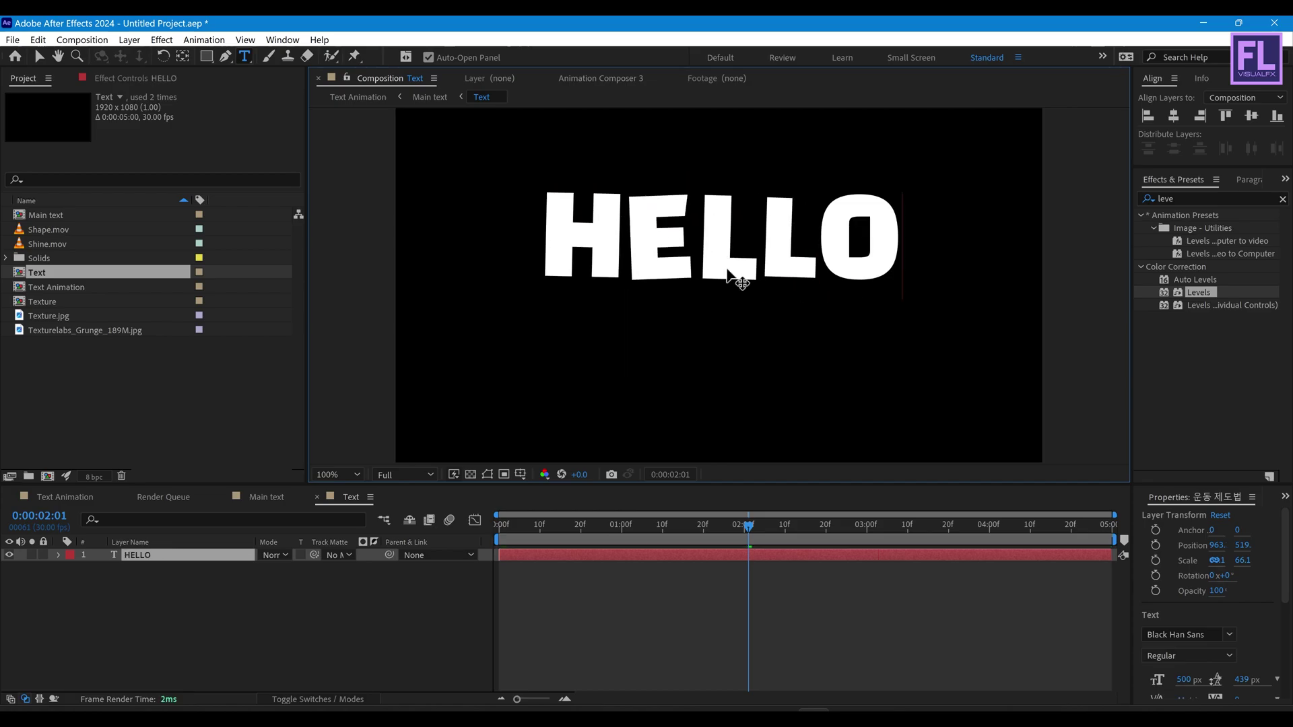
key("ctrl+Return")
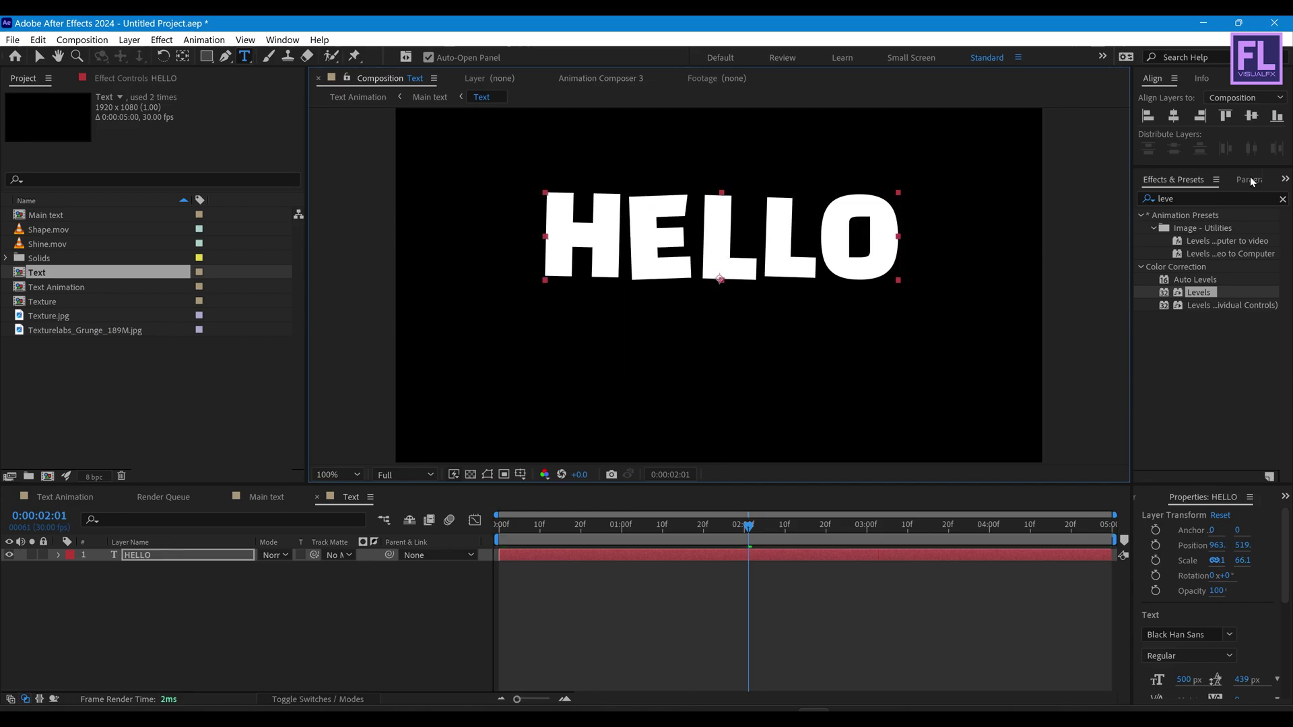
left_click(1250, 119)
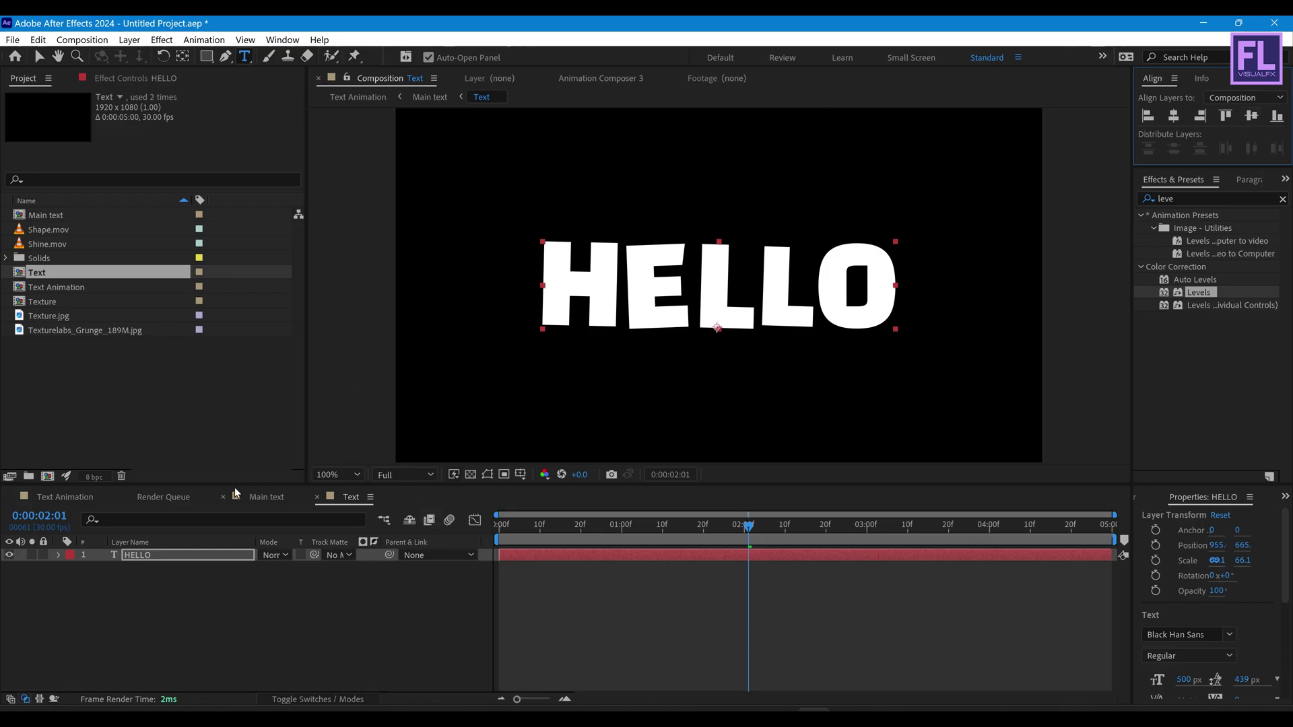
- In the Text Animation composition, move the first shine to the upper left of the letter E, at 724, 449, and play the animation
left_click(64, 498)
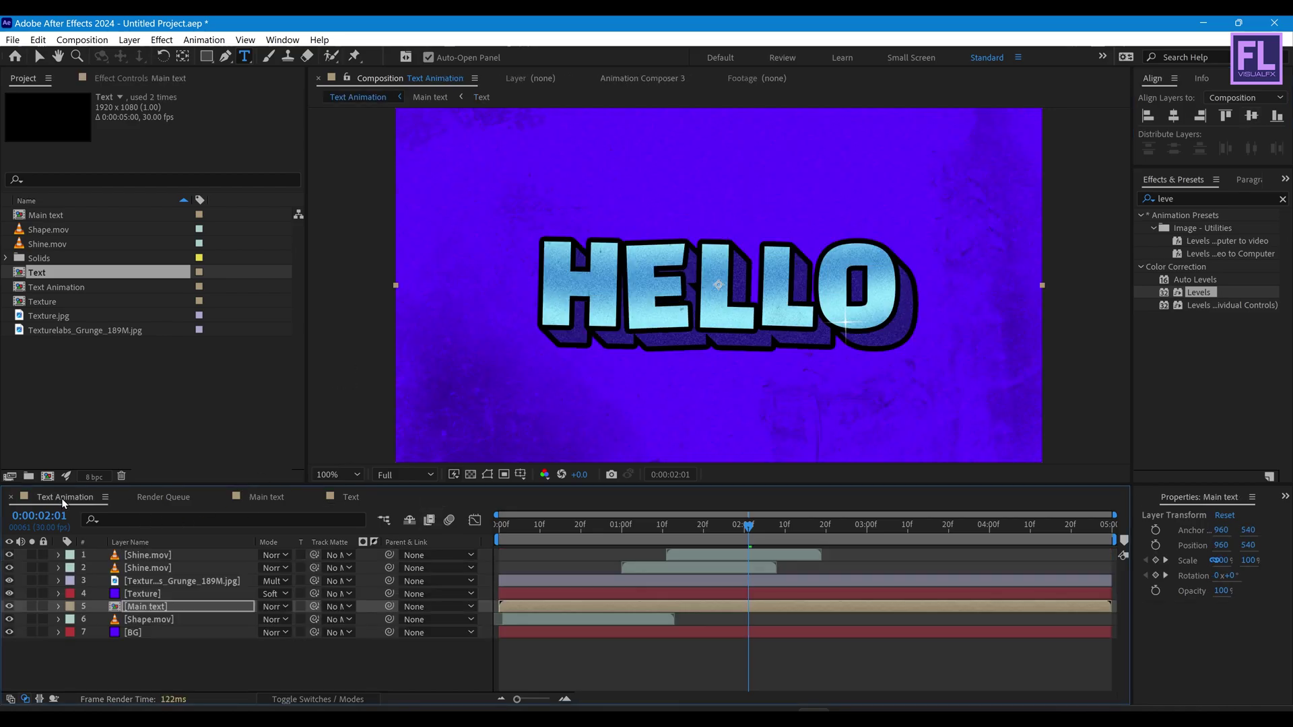
left_click_drag(746, 532, 663, 532)
key("v")
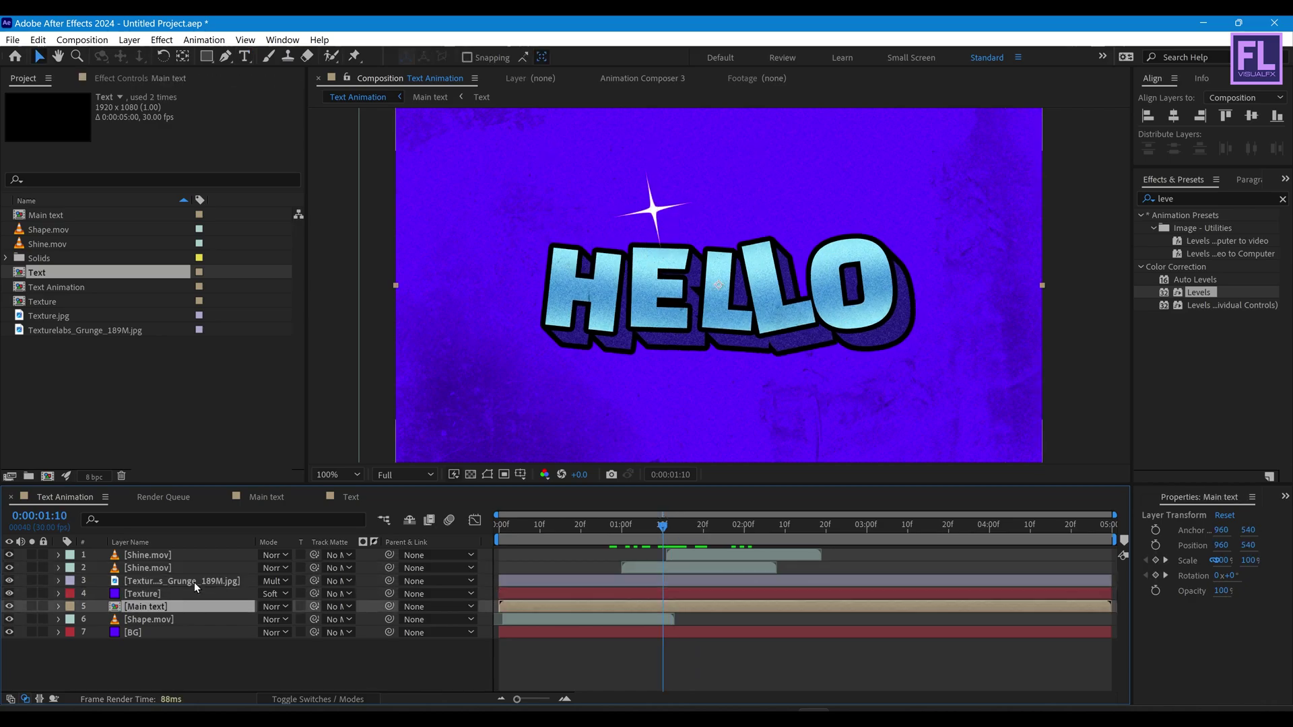
left_click(650, 266)
left_click_drag(649, 266, 644, 249)
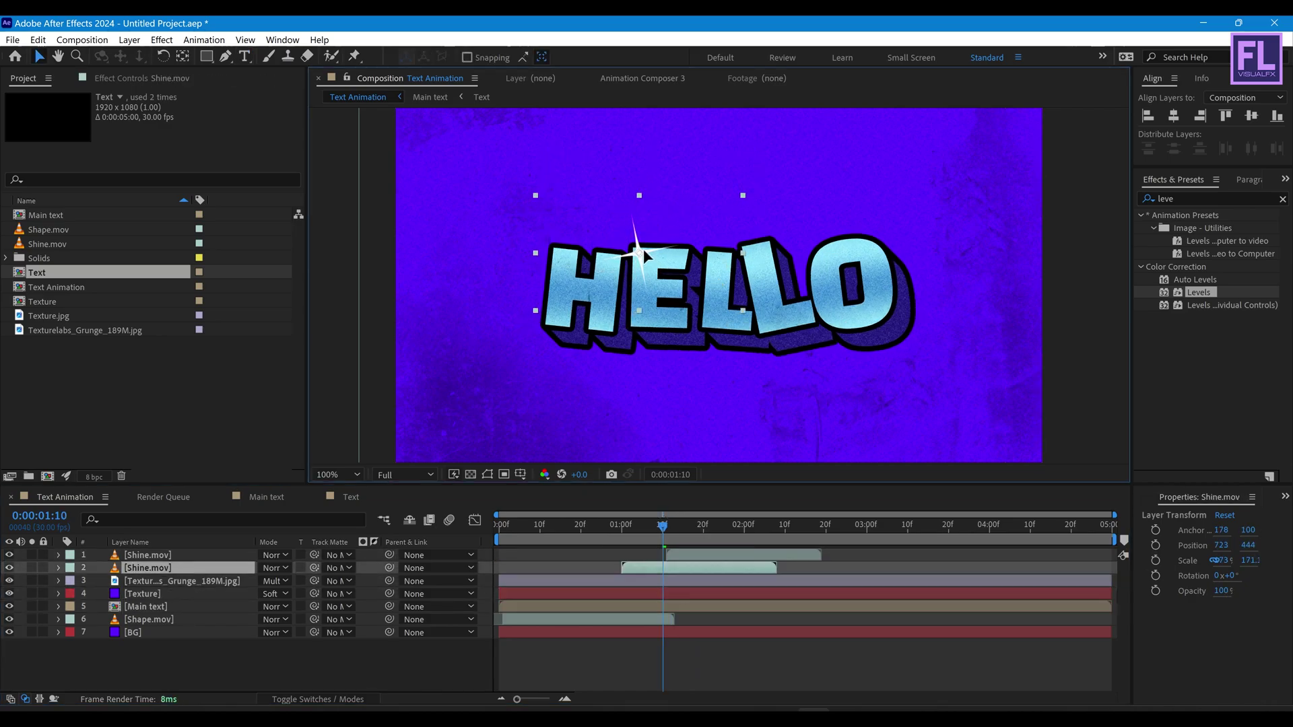
left_click(717, 532)
key("space")
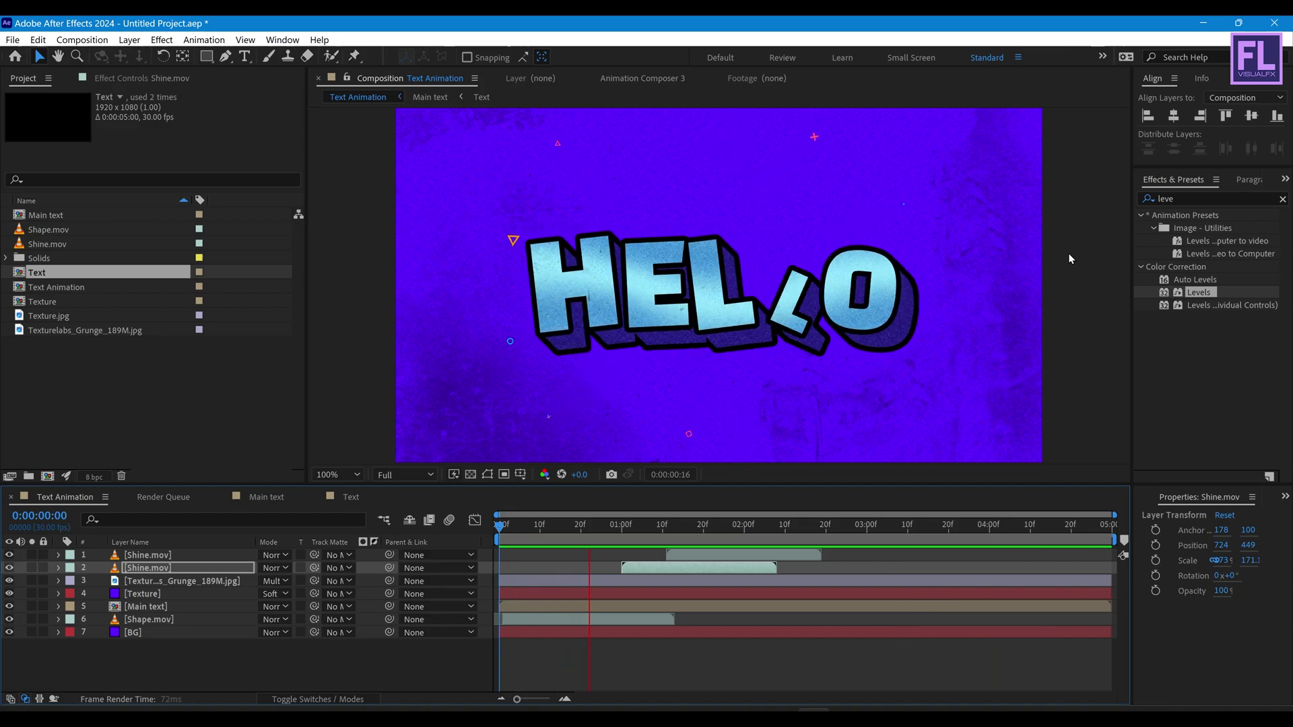